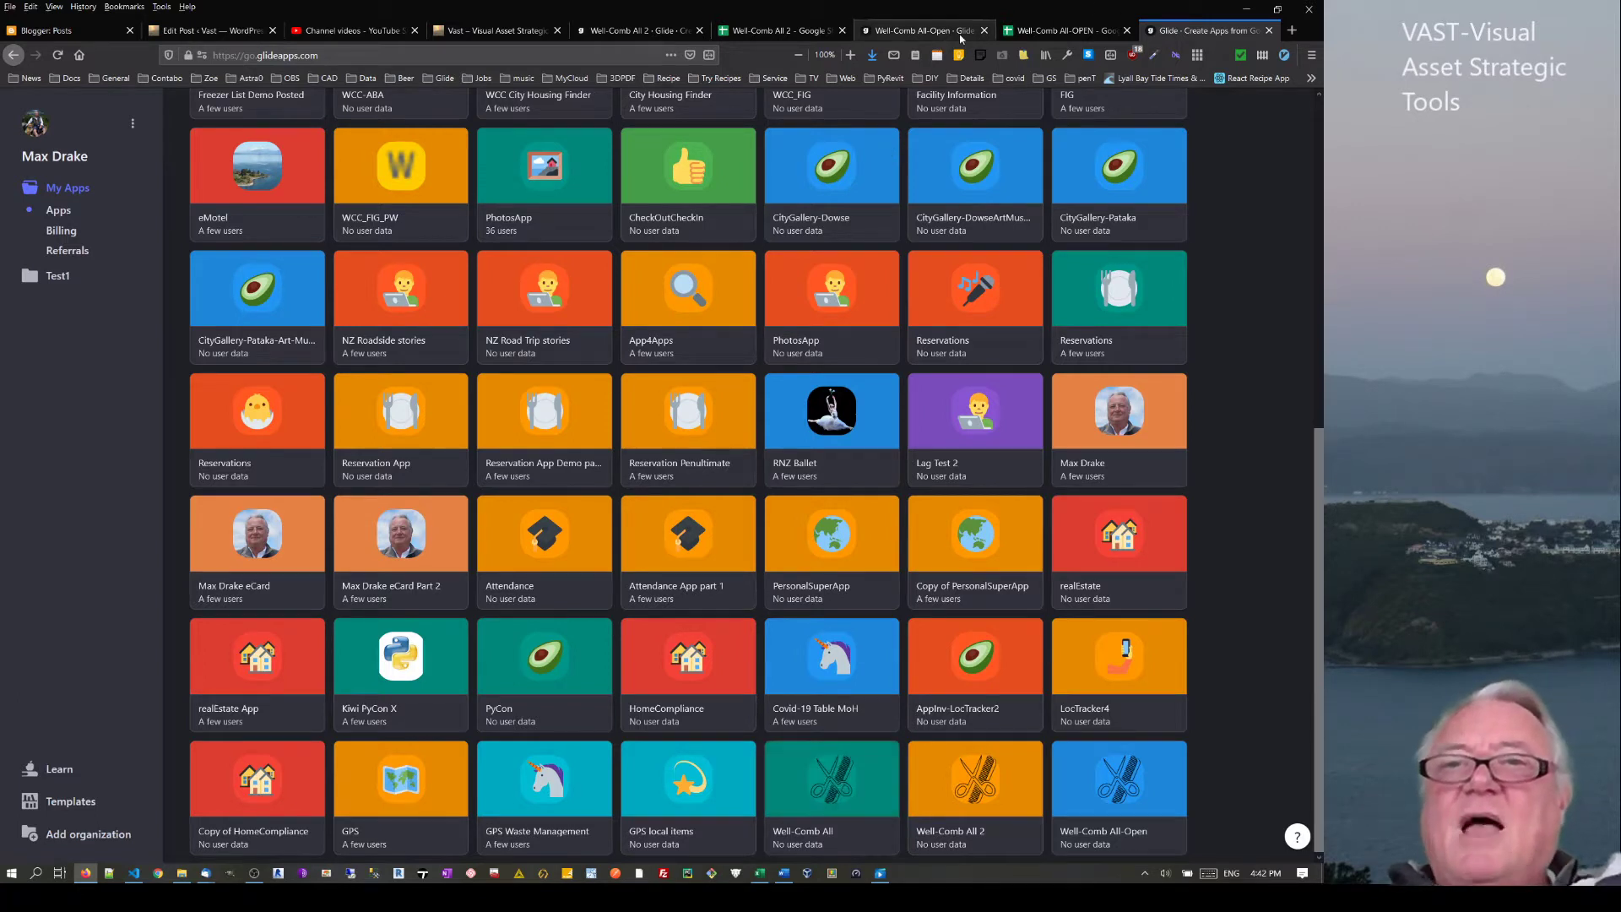
Review the Well-Comb All-Open app's layout, its Welcome screen and its general settings
{"action": "left_click", "coordinate": [926, 32]}
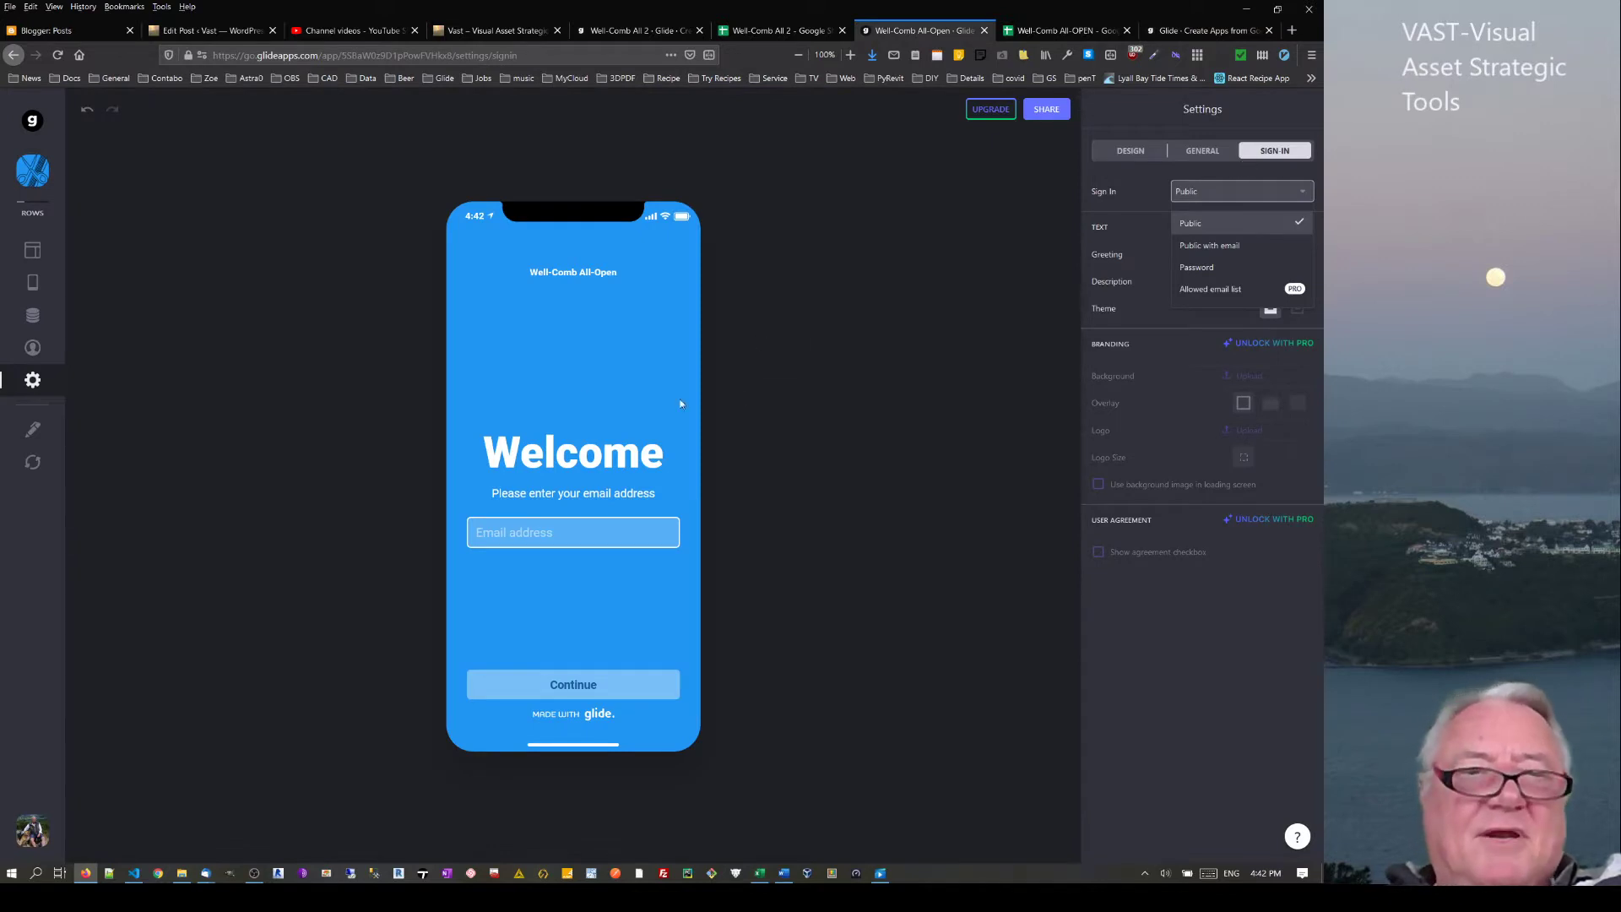
{"action": "left_click", "coordinate": [38, 251]}
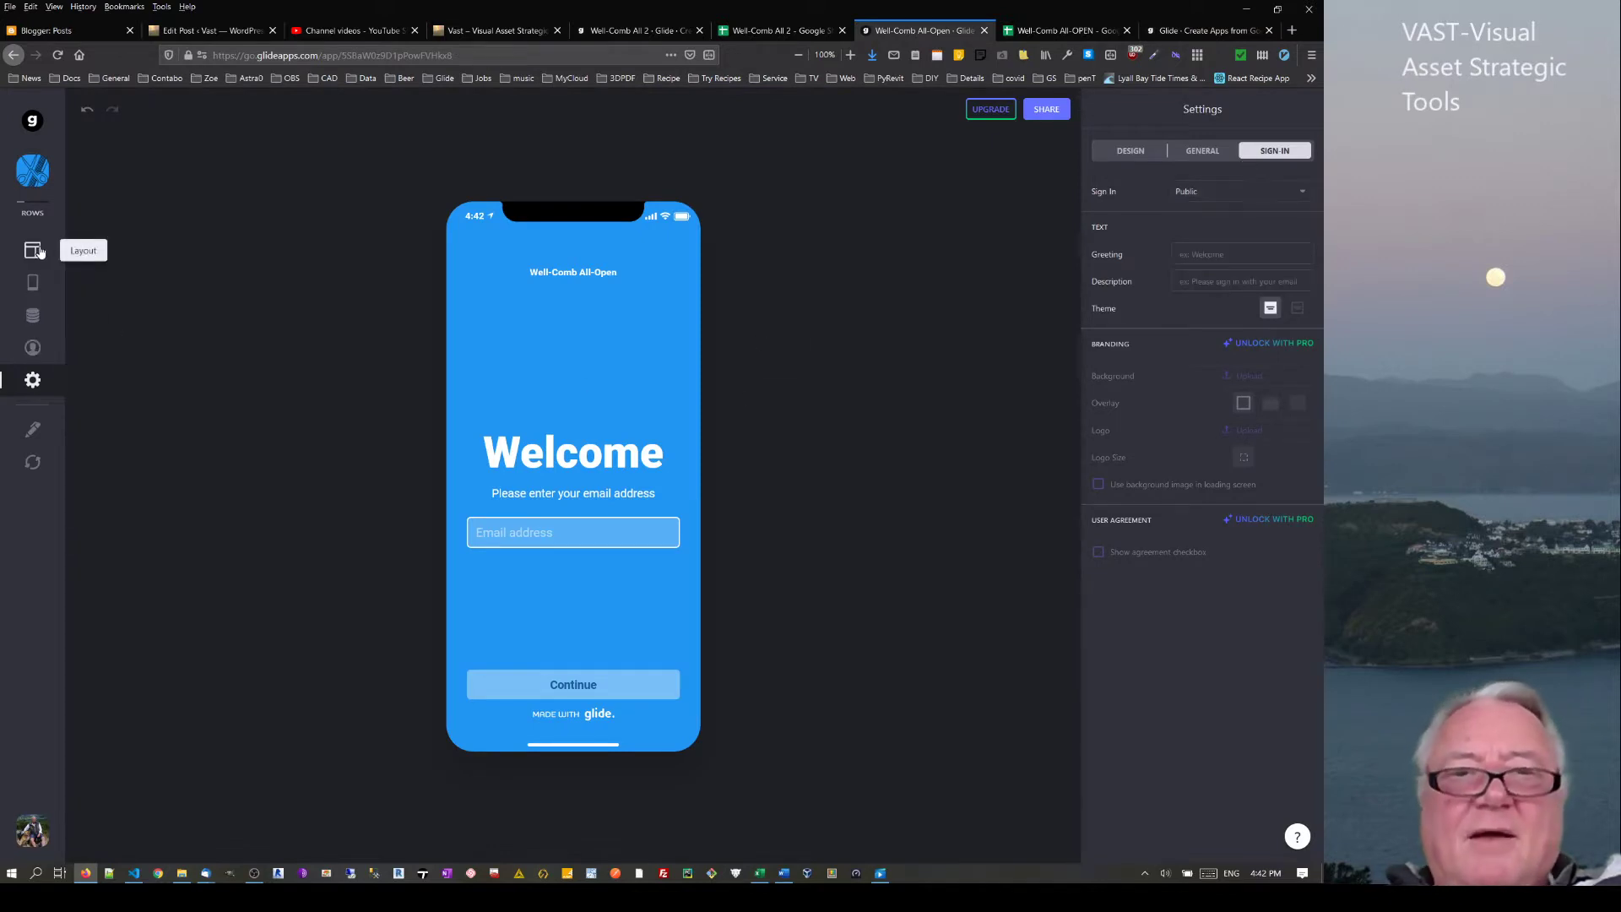
{"action": "left_click", "coordinate": [39, 252]}
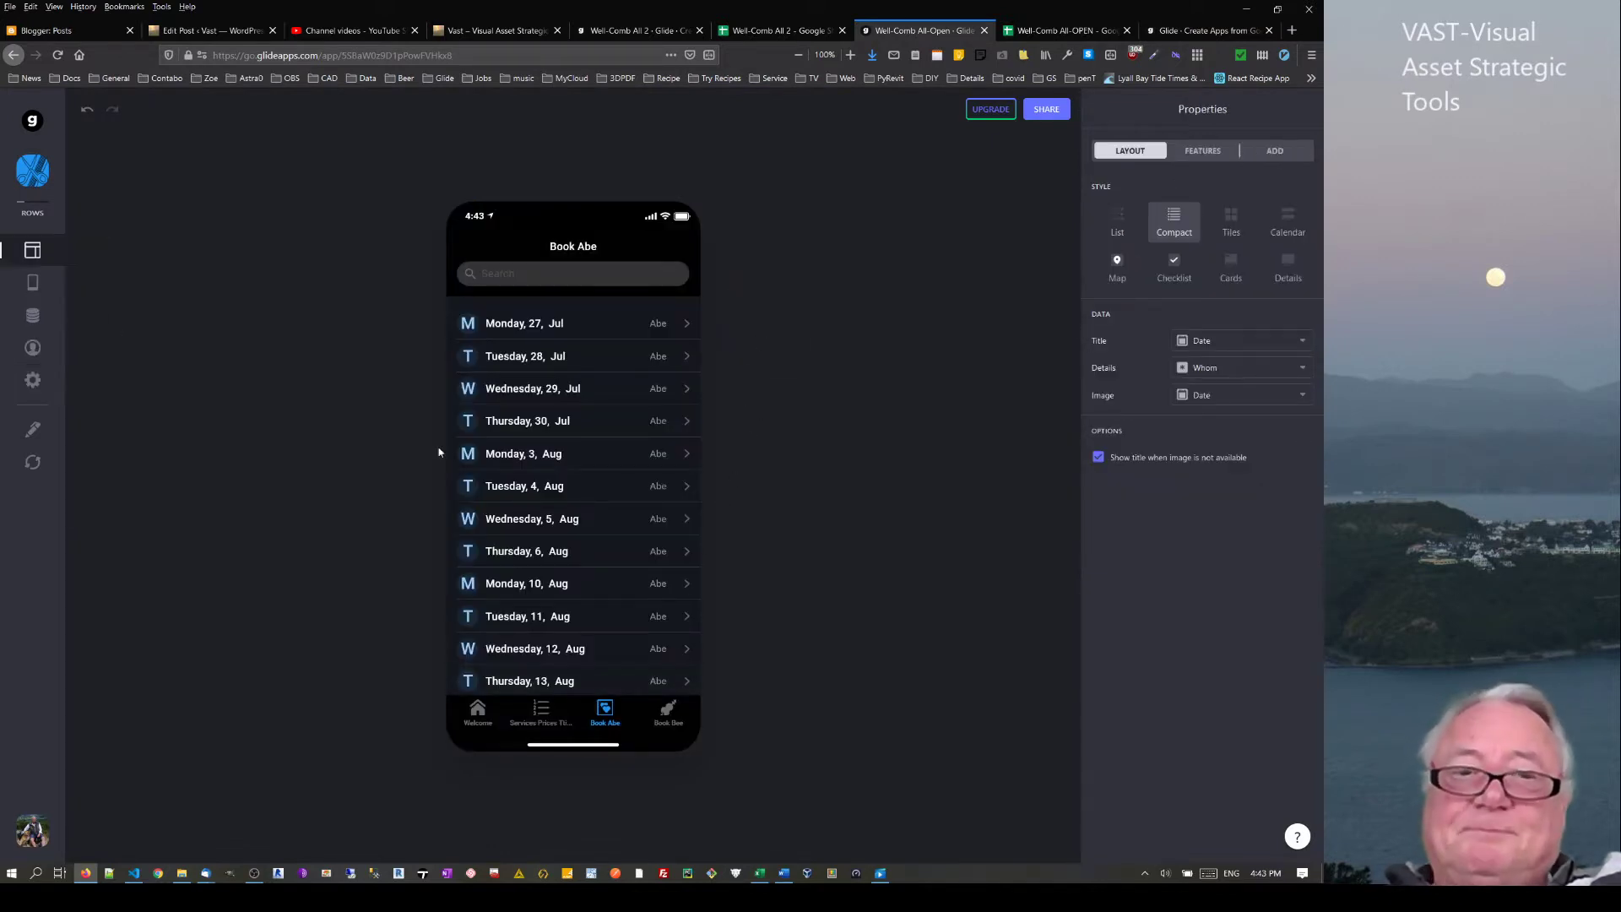
{"action": "left_click", "coordinate": [478, 711]}
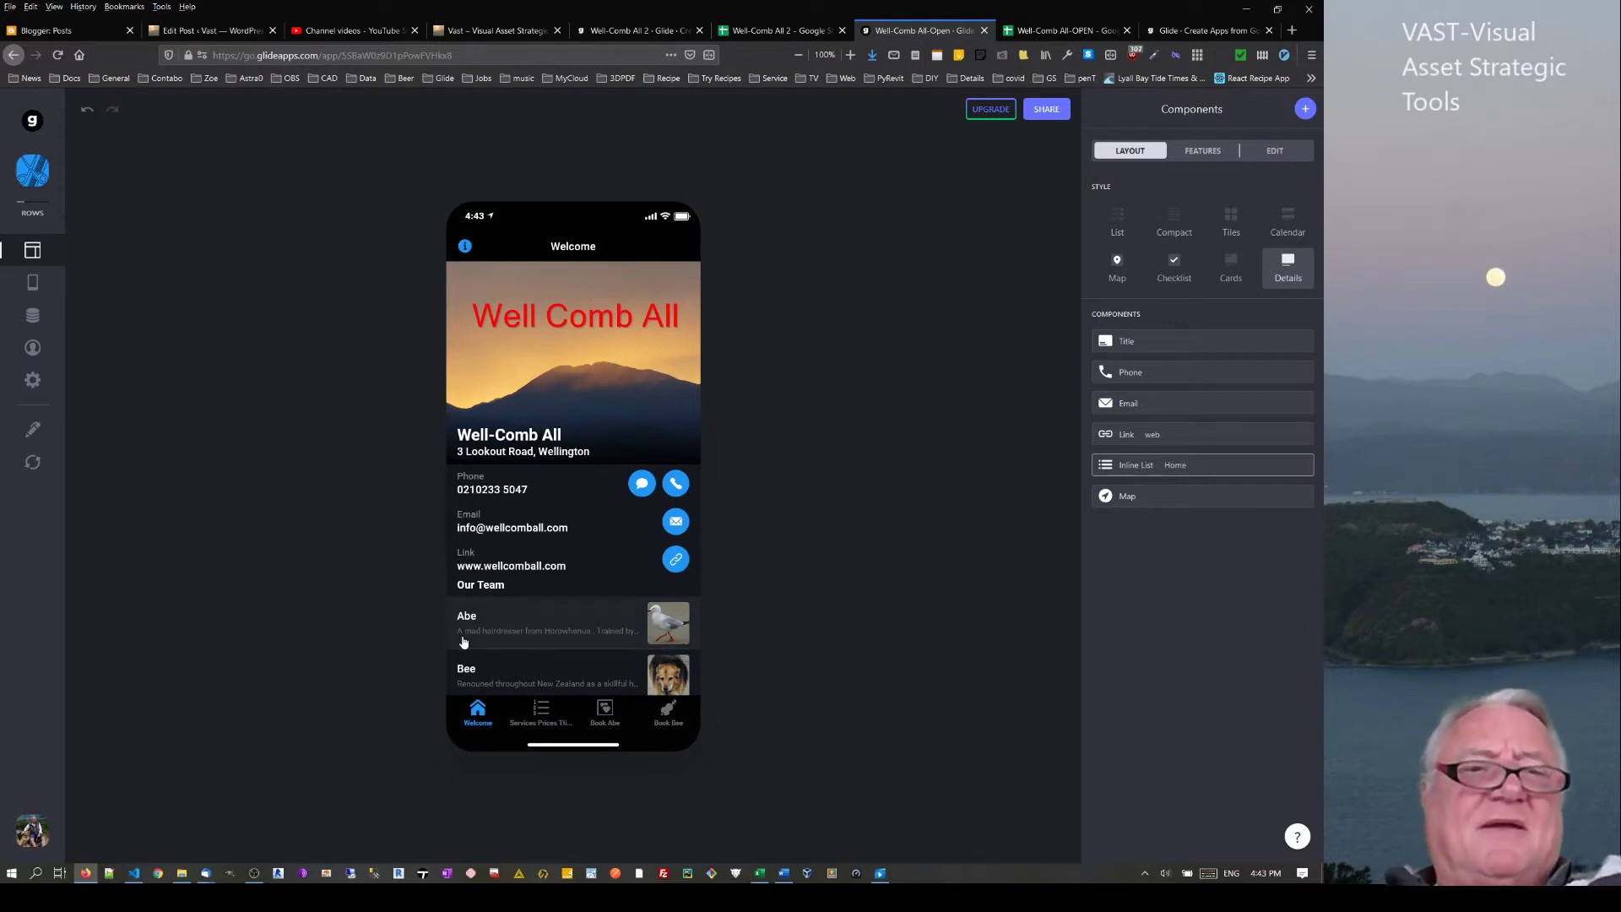
{"action": "left_click", "coordinate": [32, 380]}
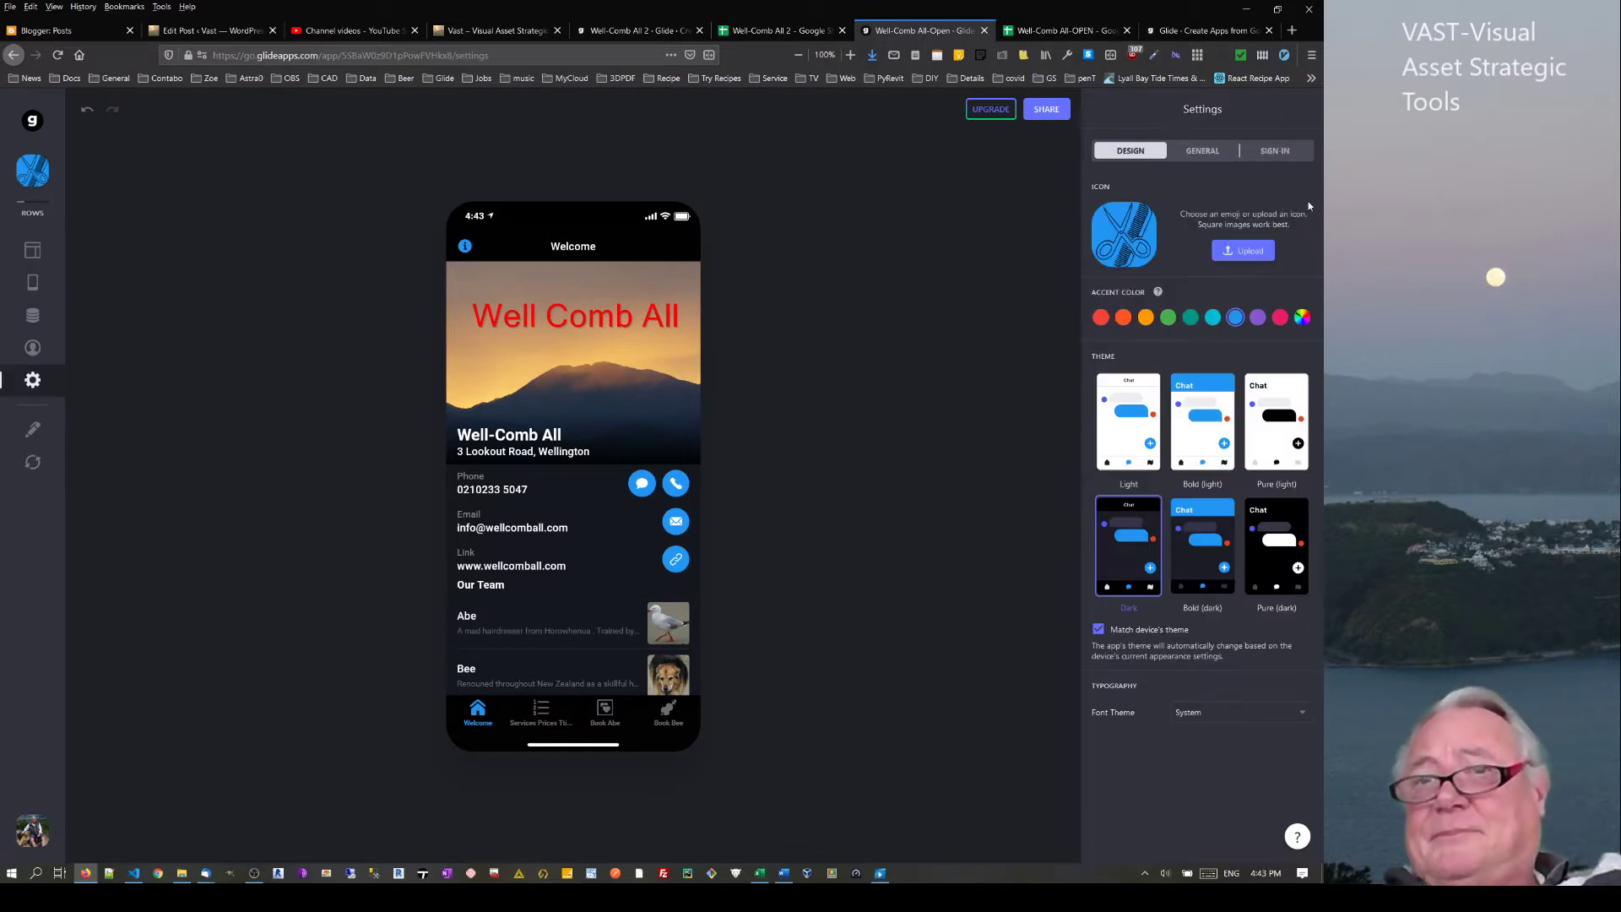
{"action": "left_click", "coordinate": [1202, 151]}
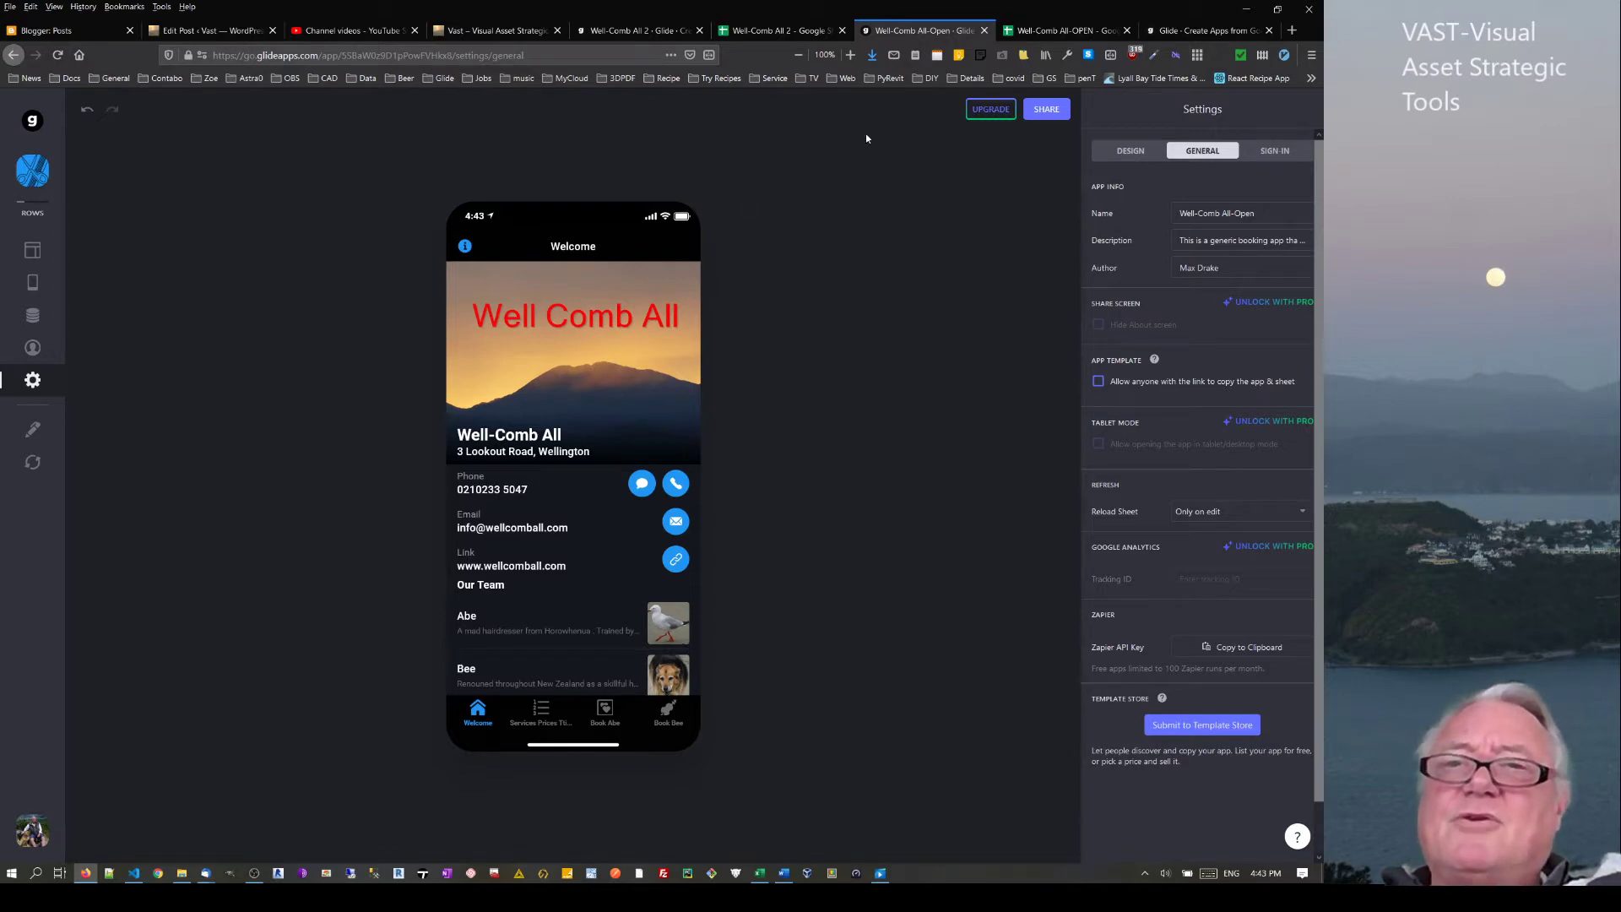
Examine the sheet options for duplicating the Well-Comb All app from the app list, without making a copy
{"action": "left_click", "coordinate": [1199, 31]}
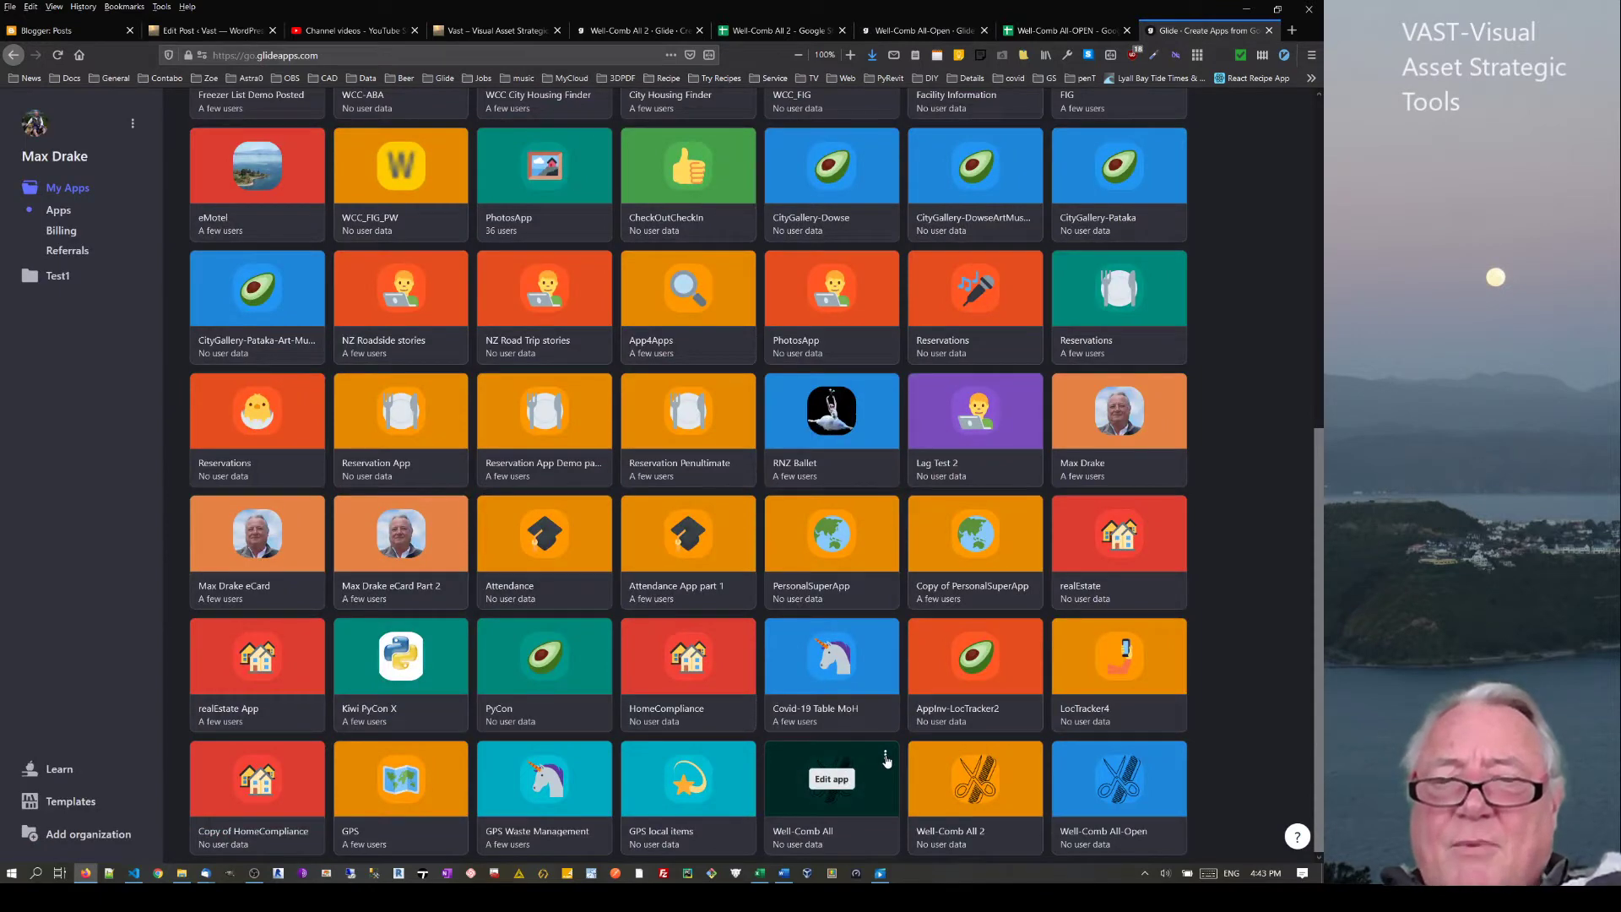
{"action": "left_click", "coordinate": [885, 756]}
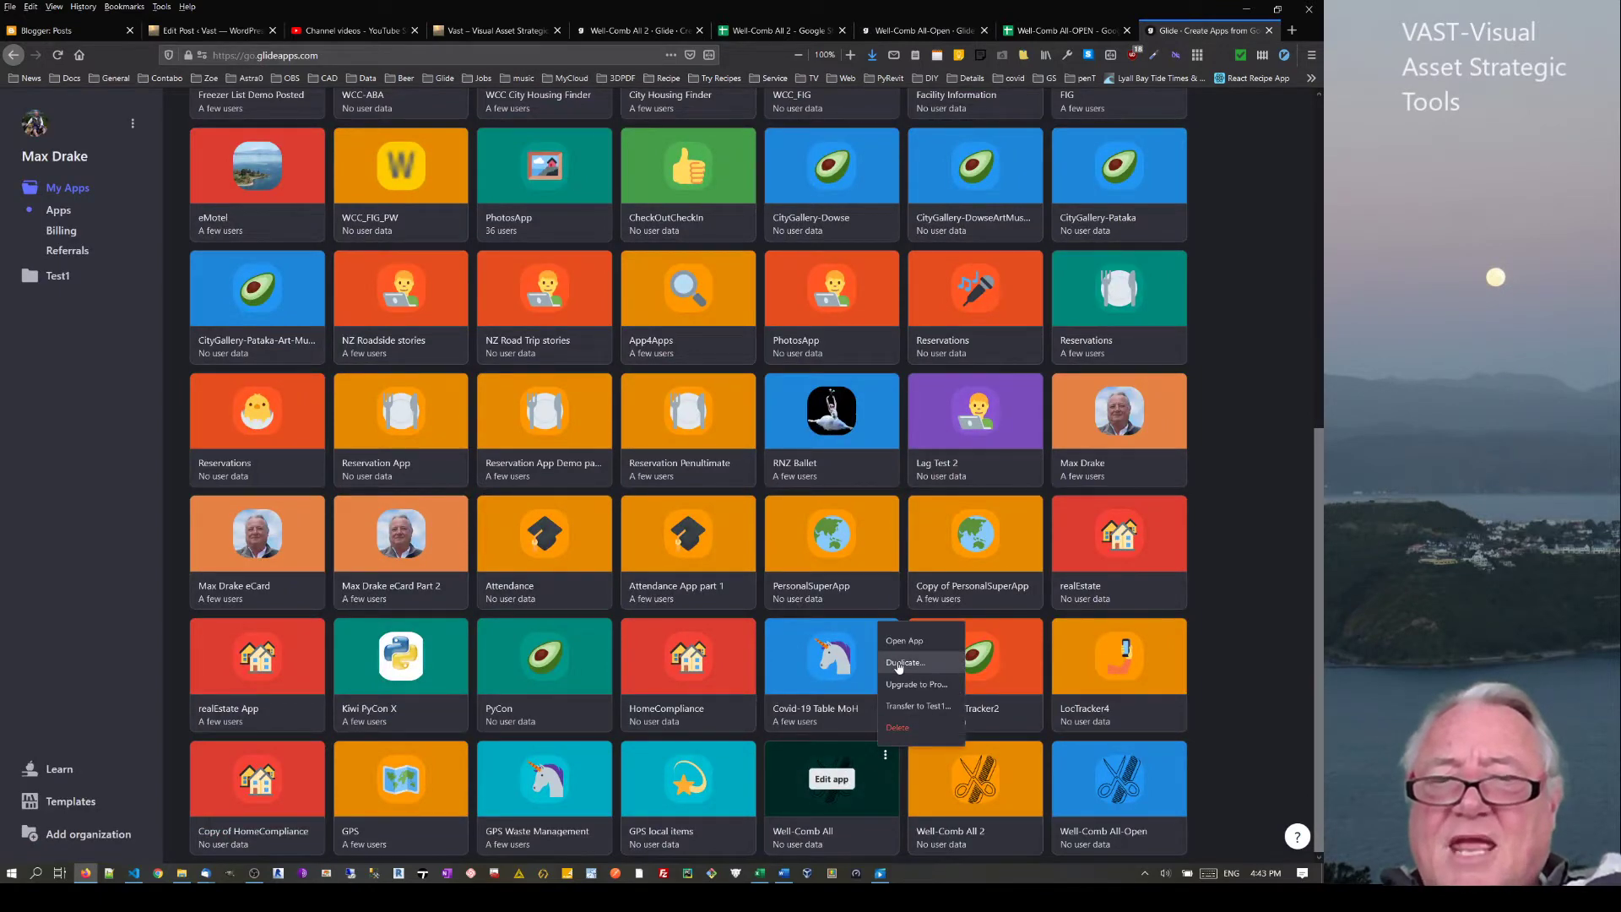
{"action": "left_click", "coordinate": [900, 664]}
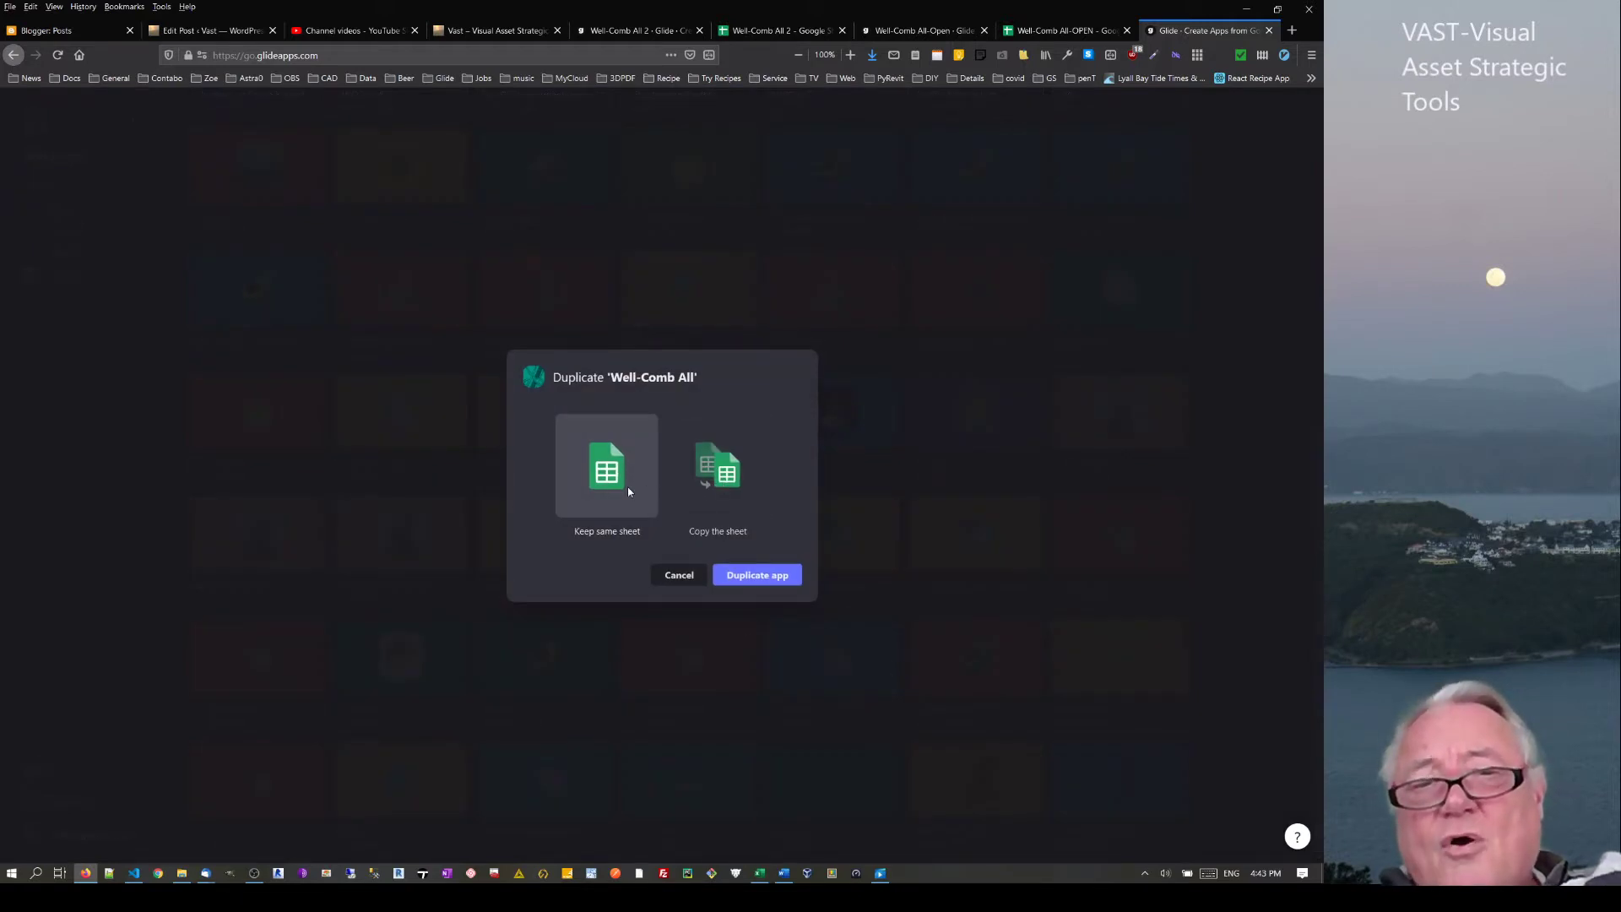
{"action": "left_click", "coordinate": [754, 580]}
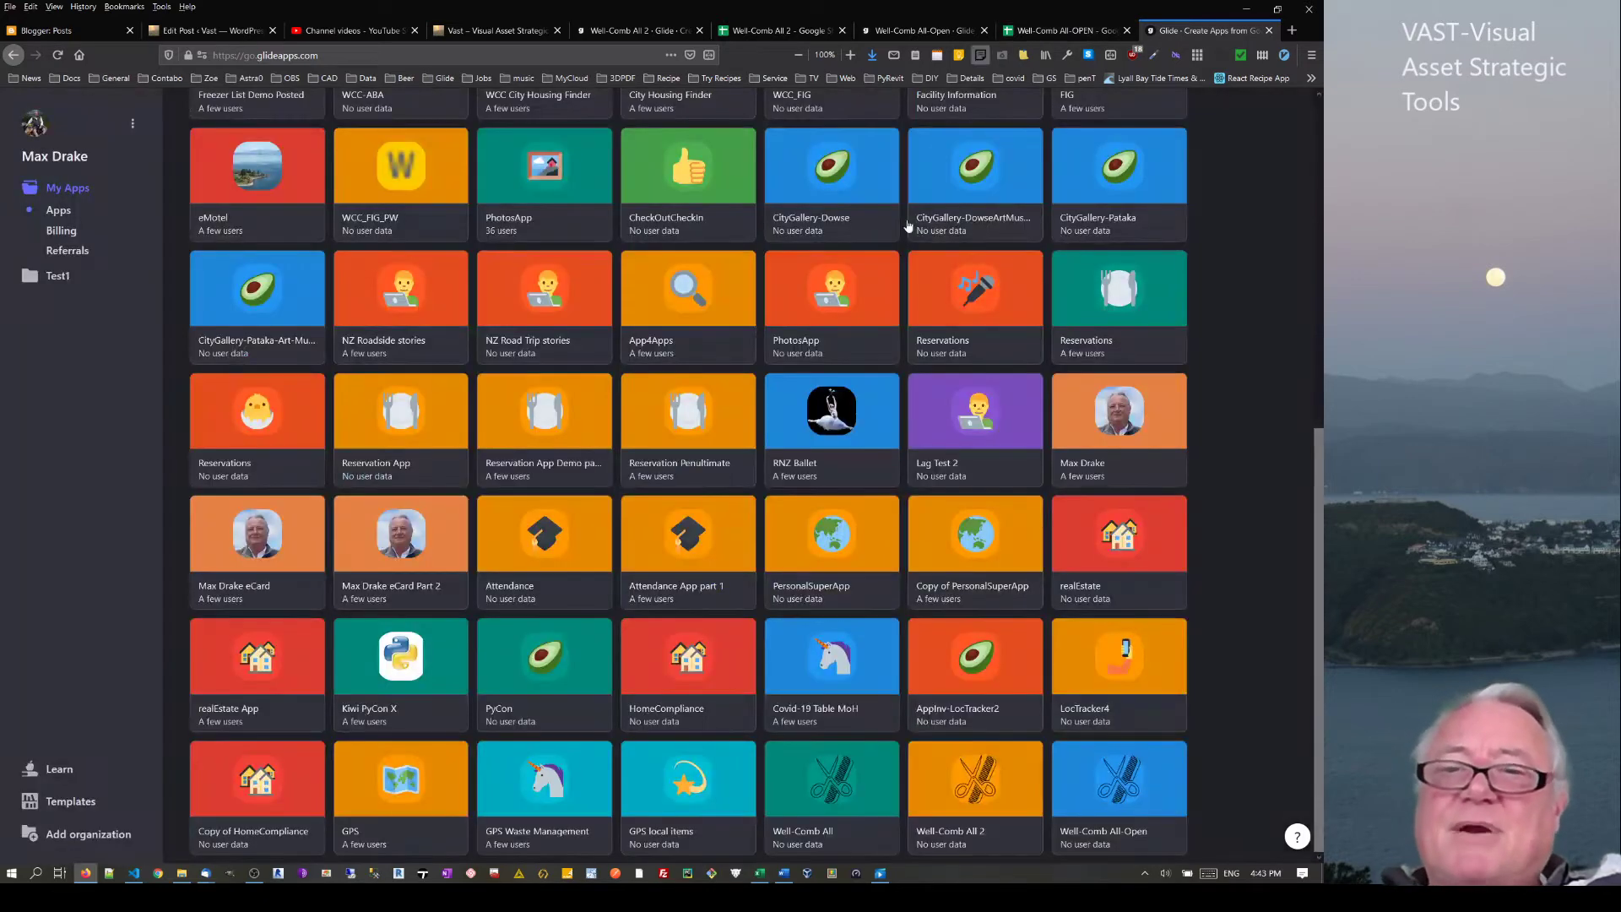
{"action": "mouse_move", "coordinate": [846, 807]}
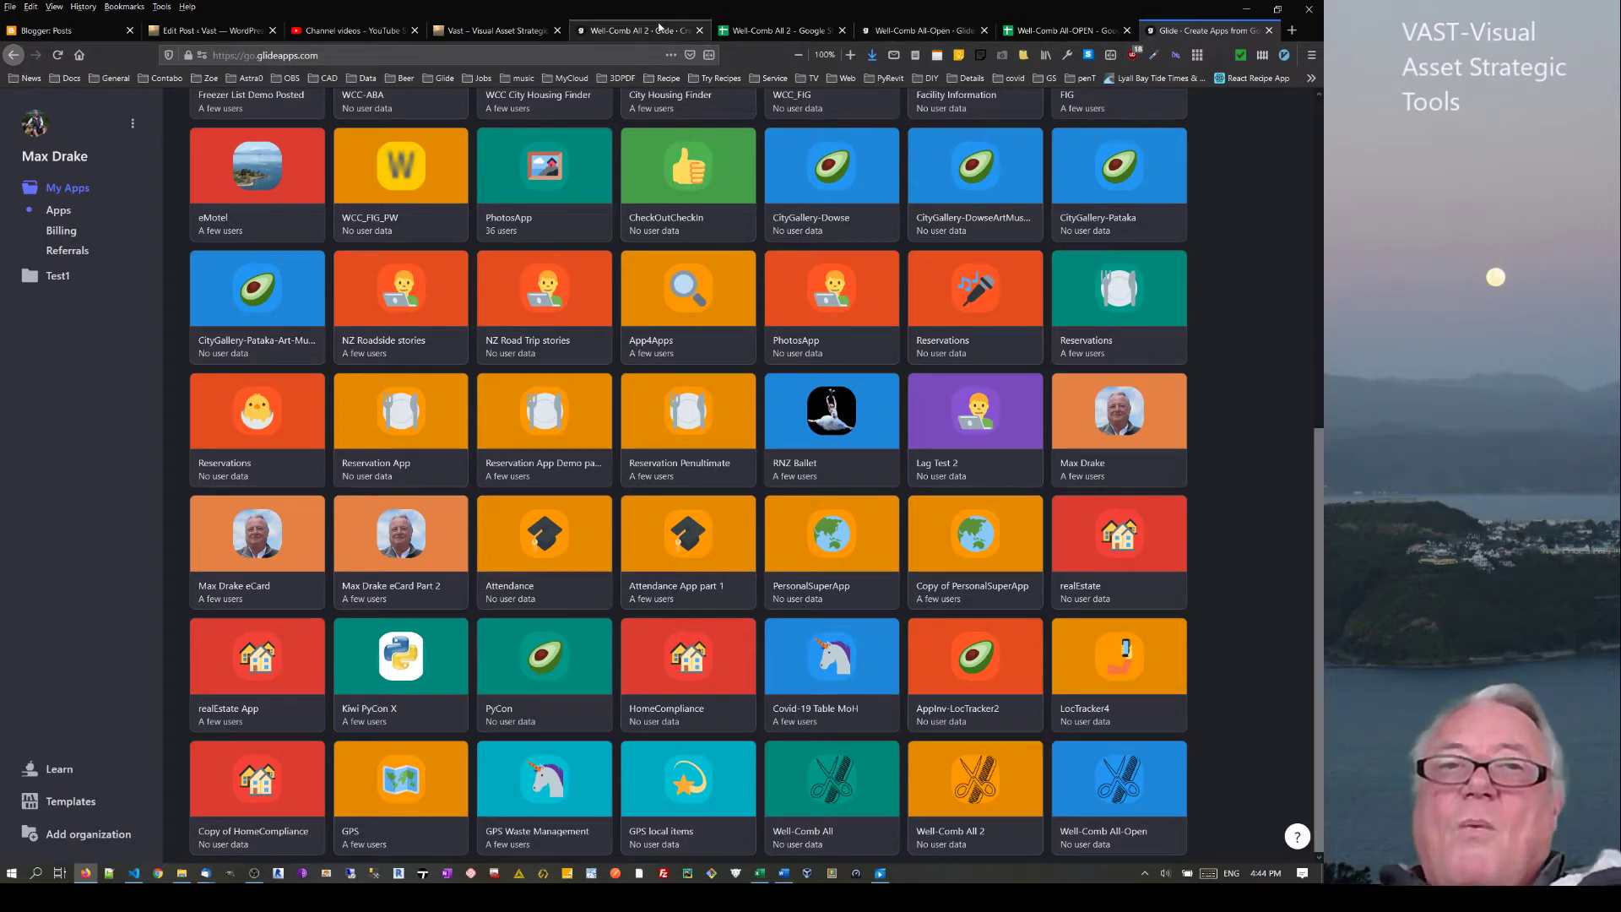
View the Book Abe date list and the Book C screen in the Well-Comb All 2 app
{"action": "left_click", "coordinate": [660, 28]}
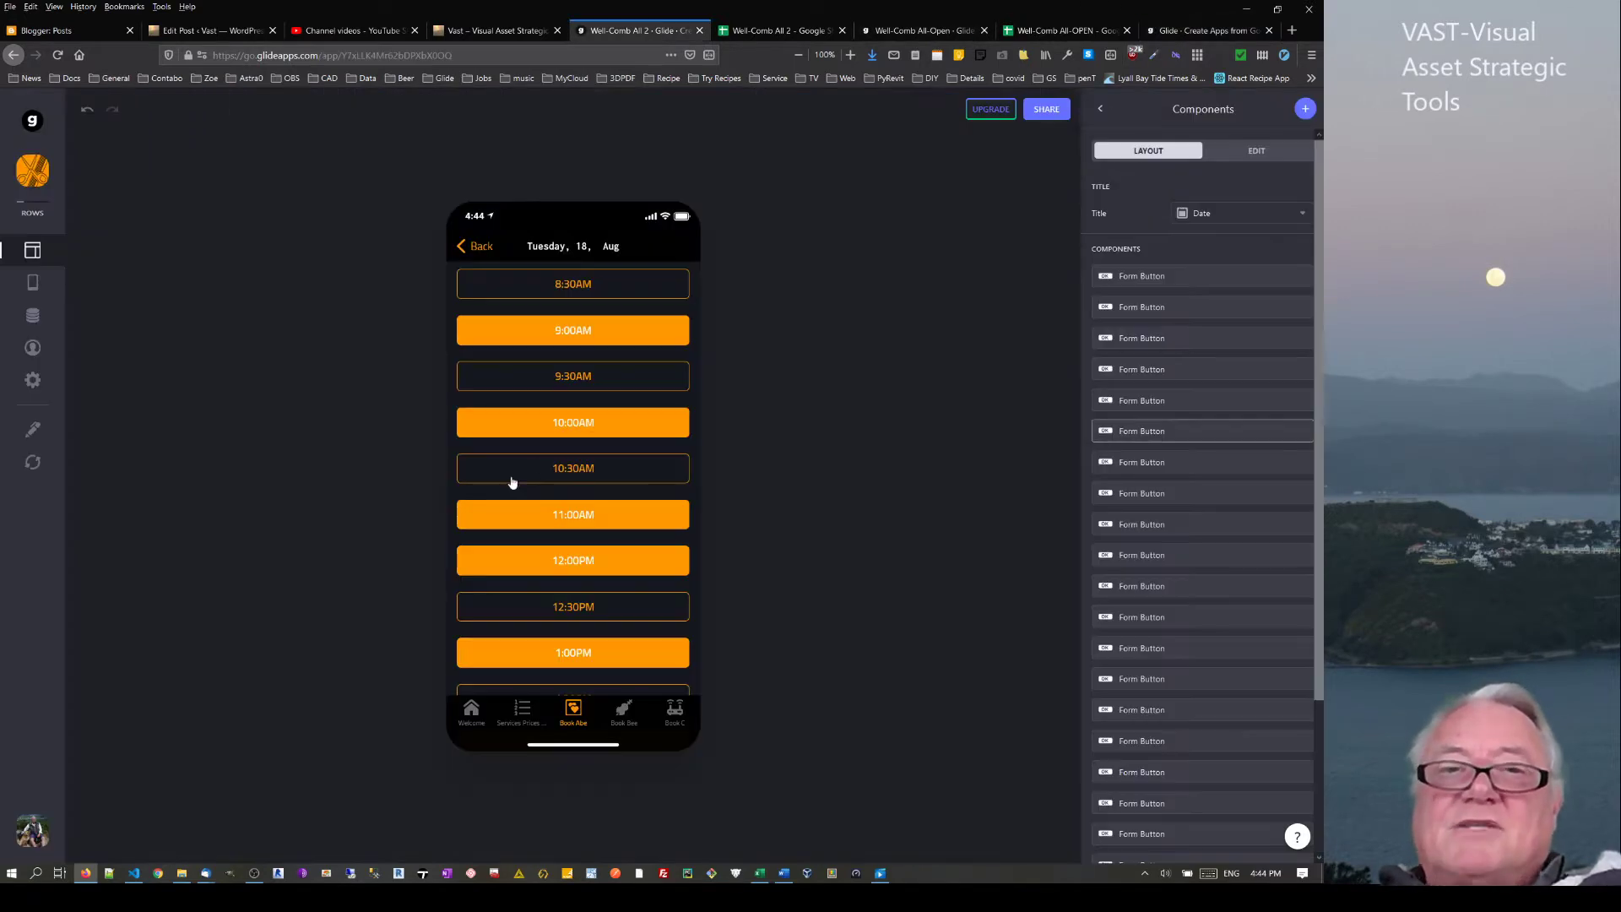
{"action": "left_click", "coordinate": [456, 250]}
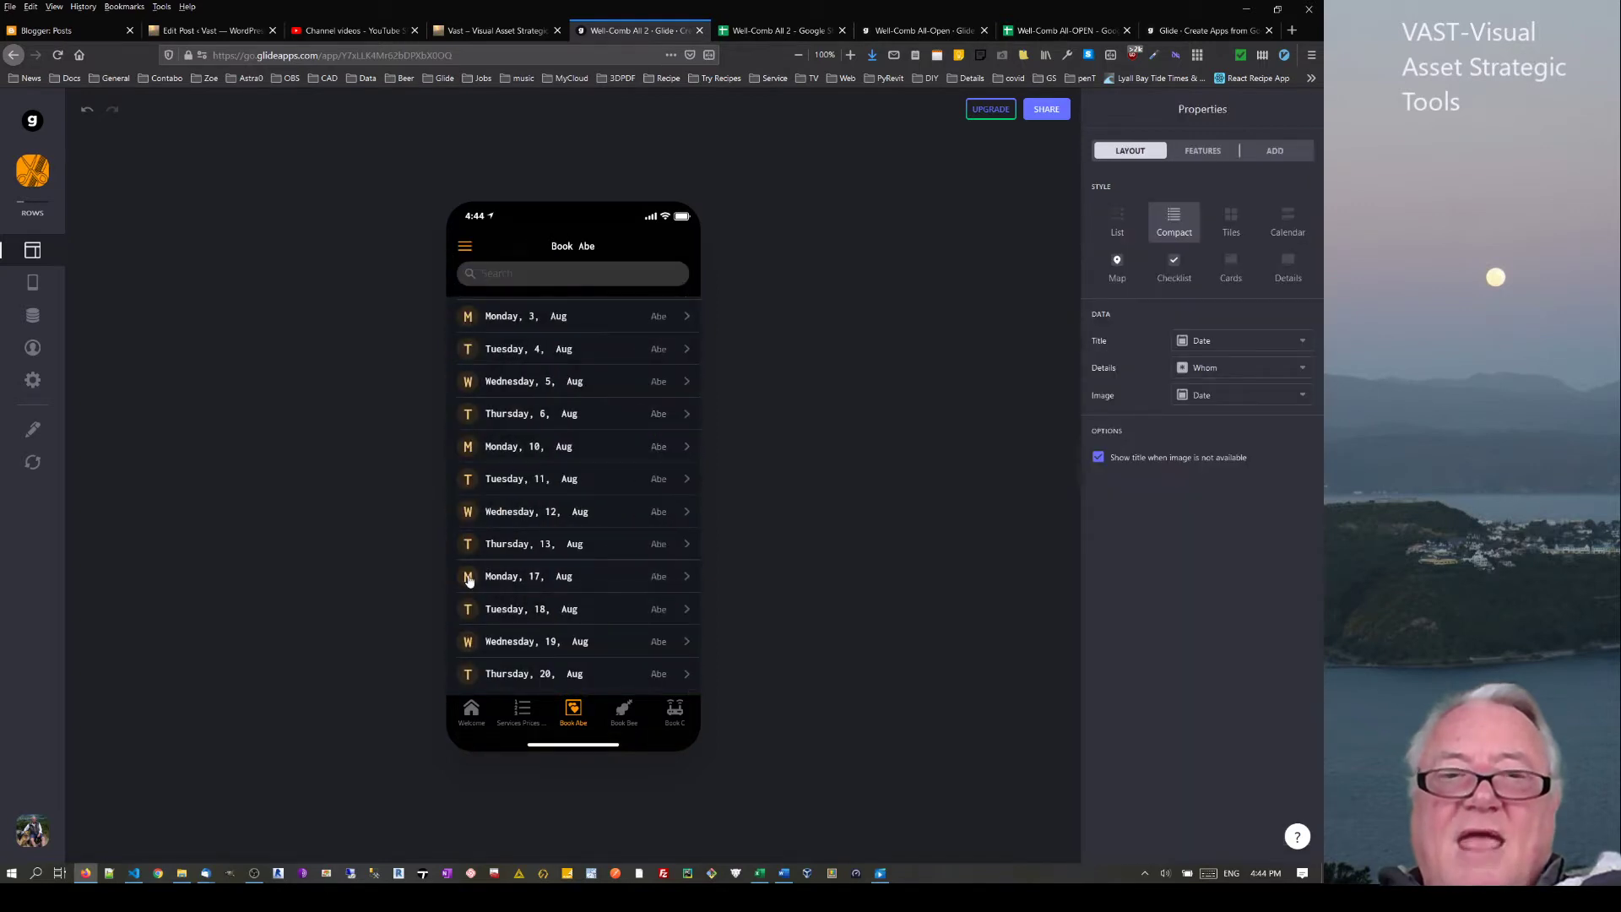
{"action": "left_click", "coordinate": [674, 712]}
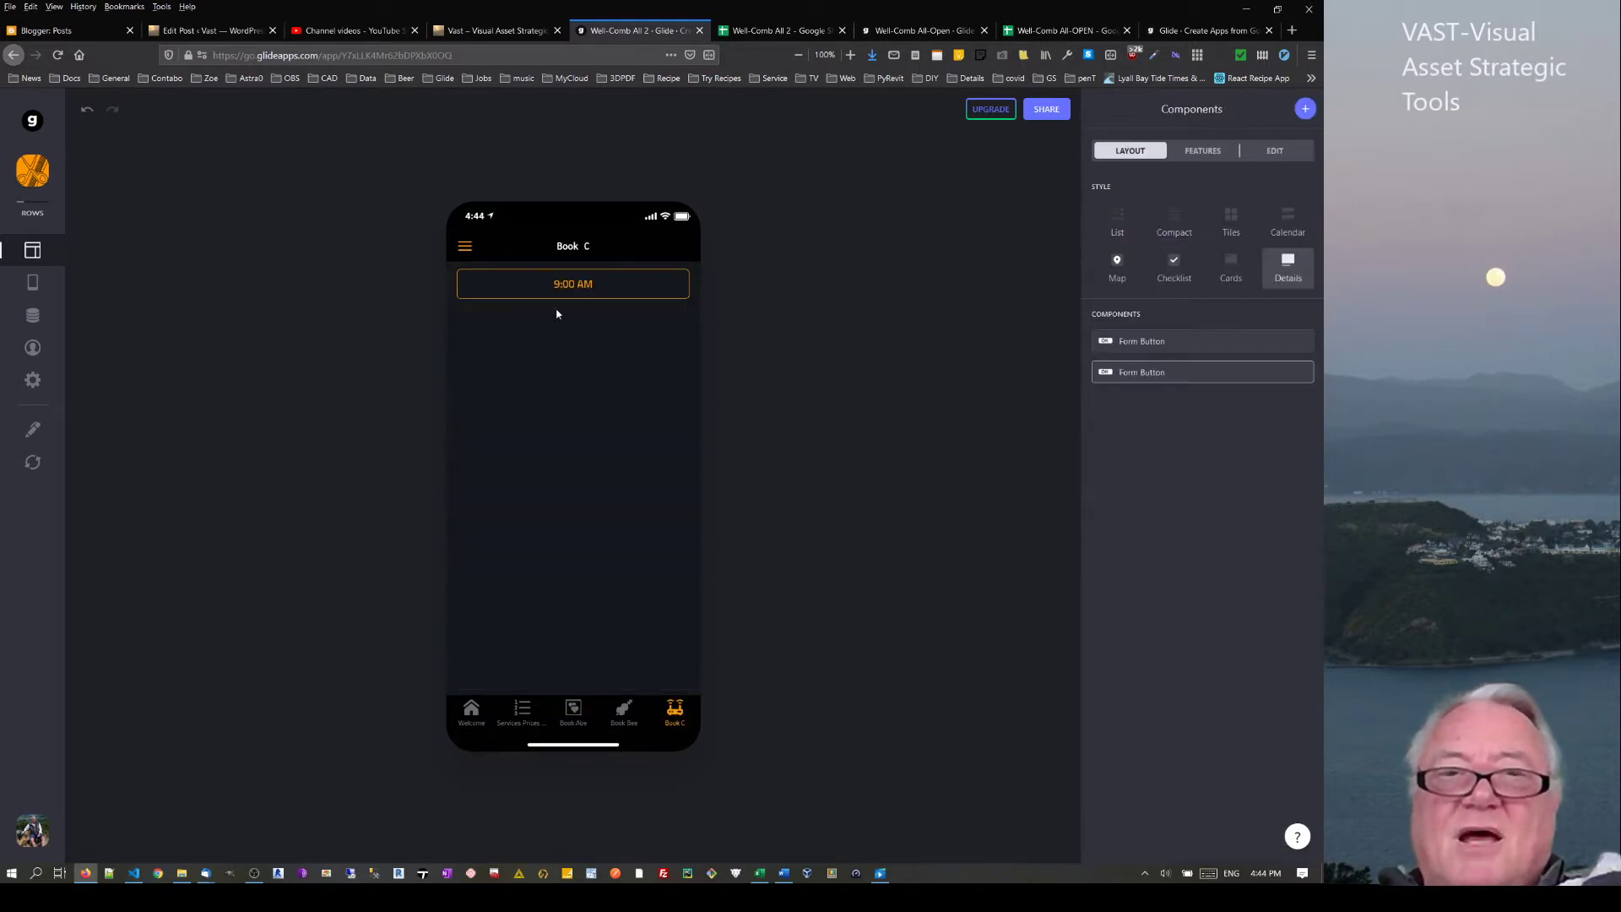
Clear the booking in row 2 of the Charlie Bookings sheet in the Well-Comb All 2 spreadsheet
{"action": "left_click", "coordinate": [748, 32]}
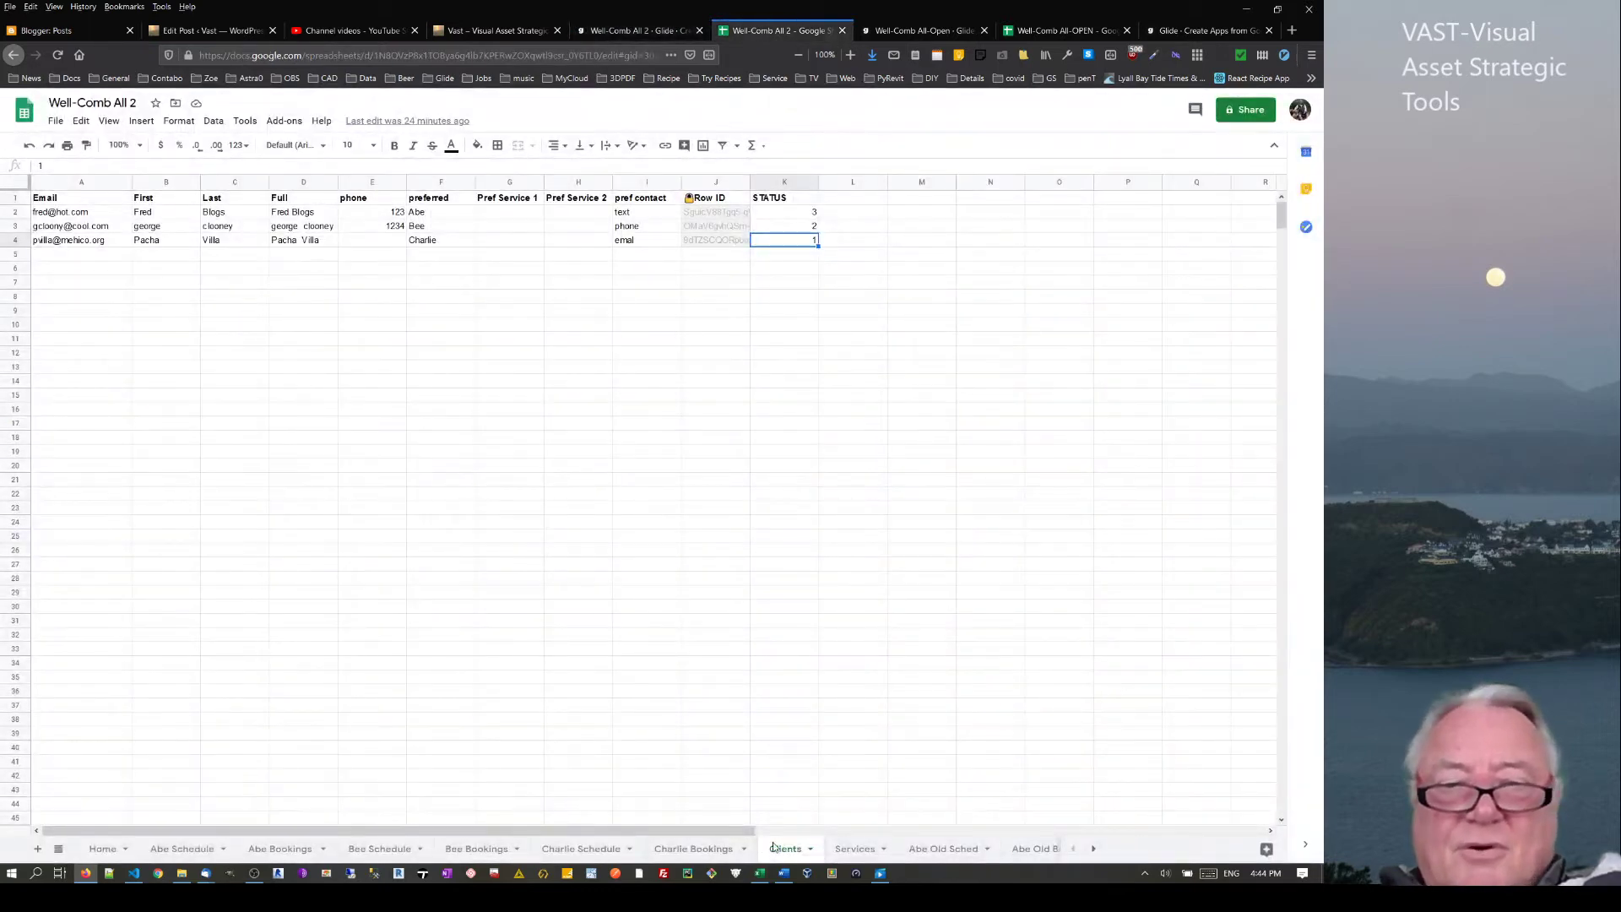
{"action": "left_click", "coordinate": [705, 849]}
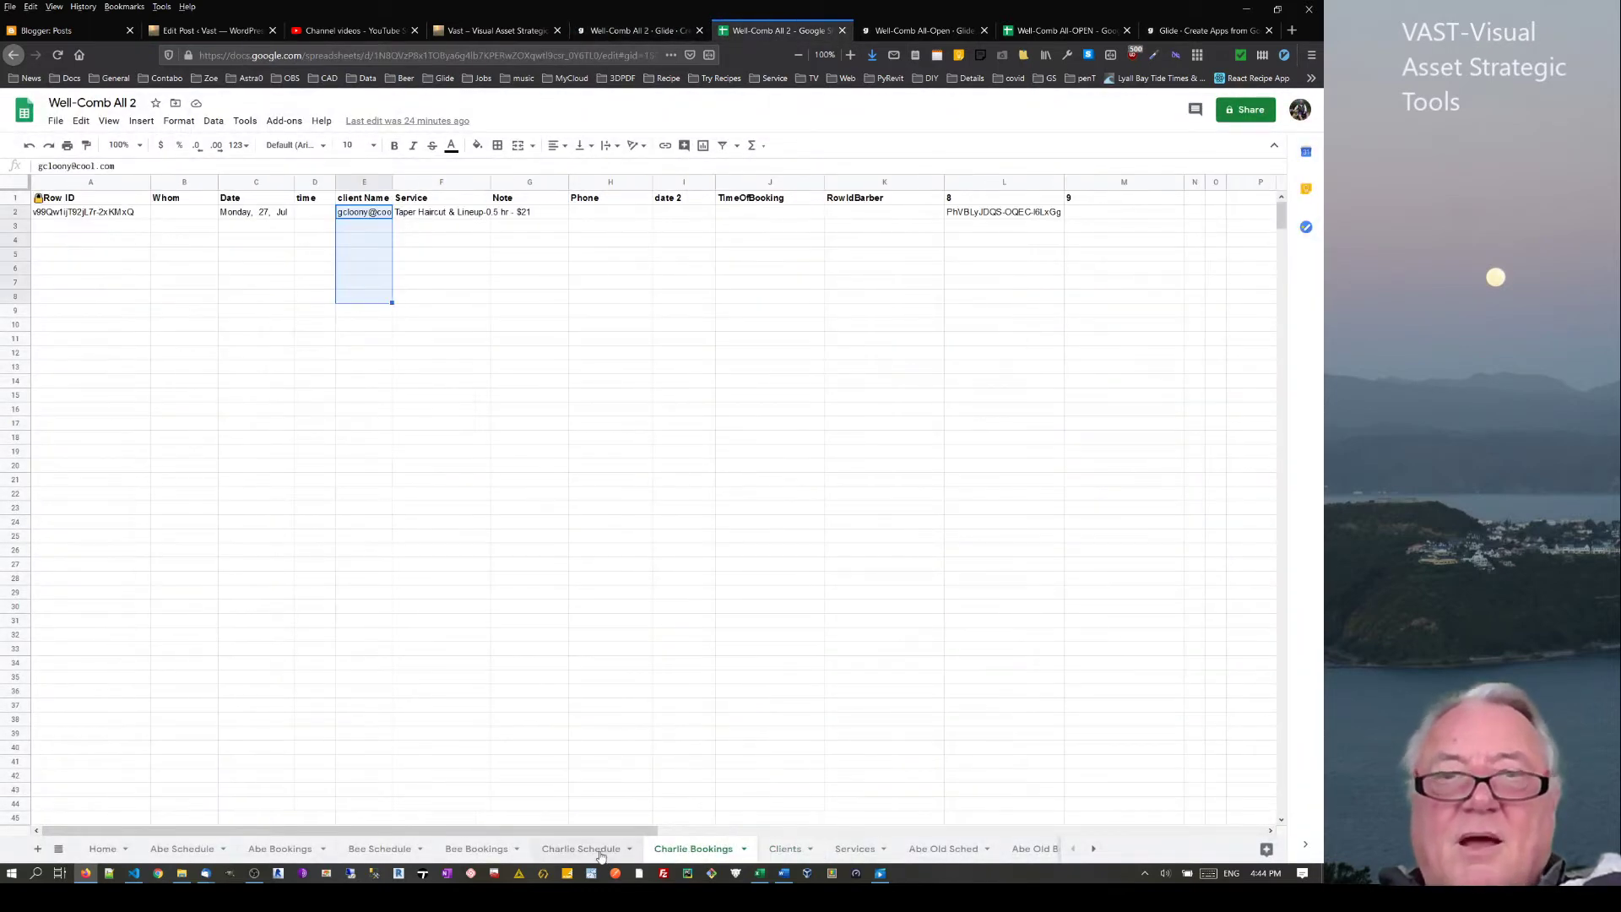
{"action": "left_click", "coordinate": [23, 217]}
{"action": "key", "text": "Delete"}
{"action": "left_click", "coordinate": [1123, 802]}
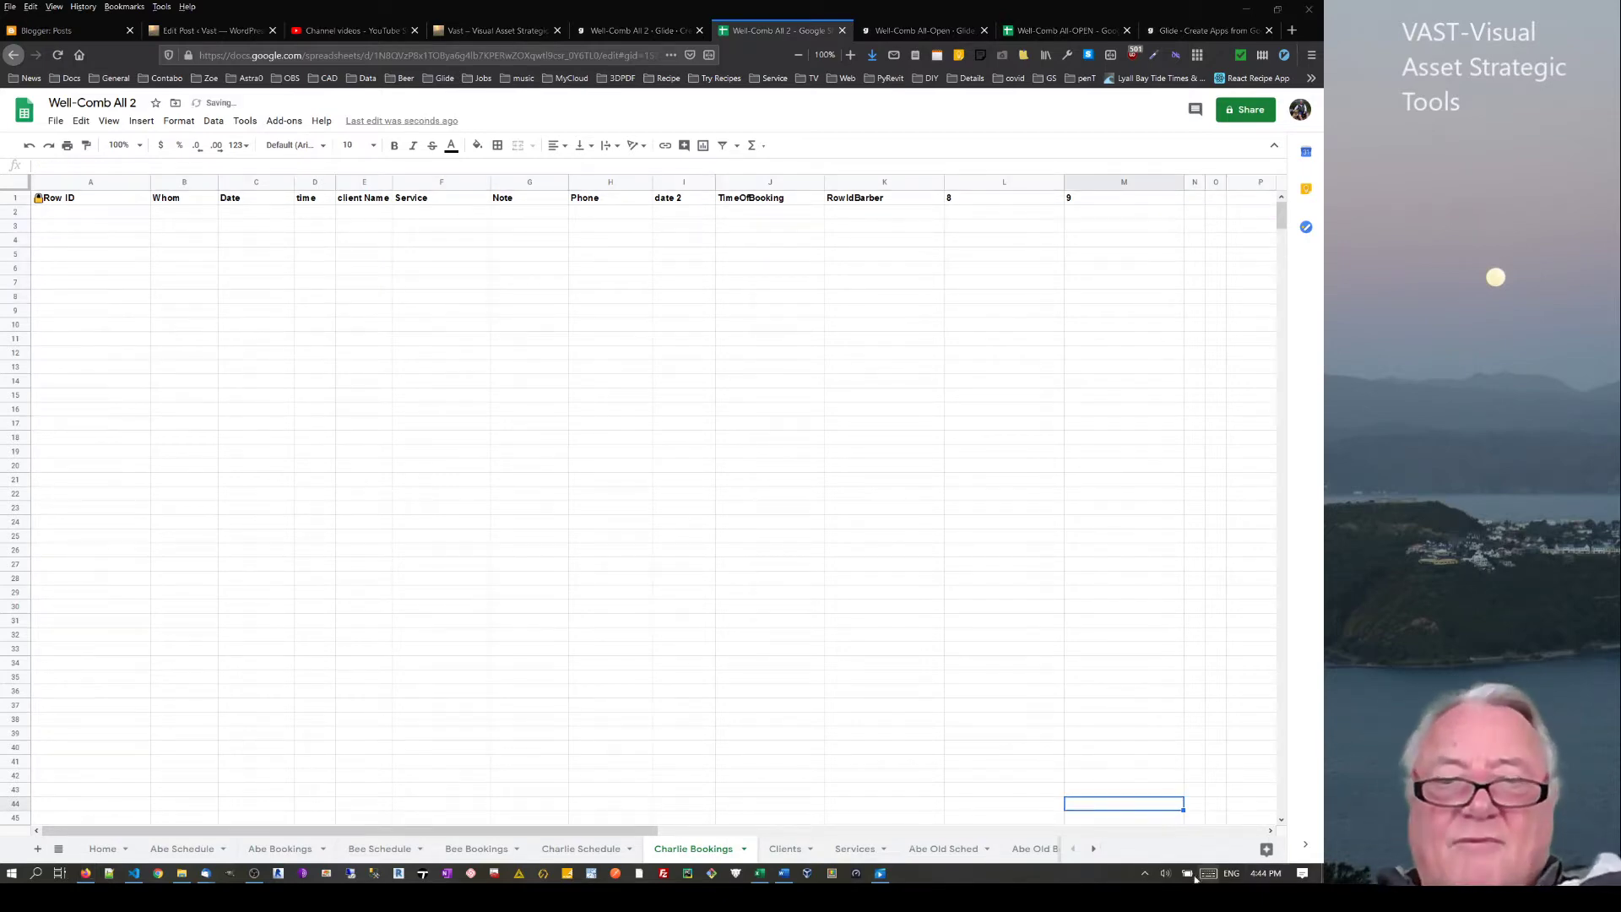
{"action": "left_click", "coordinate": [1322, 874]}
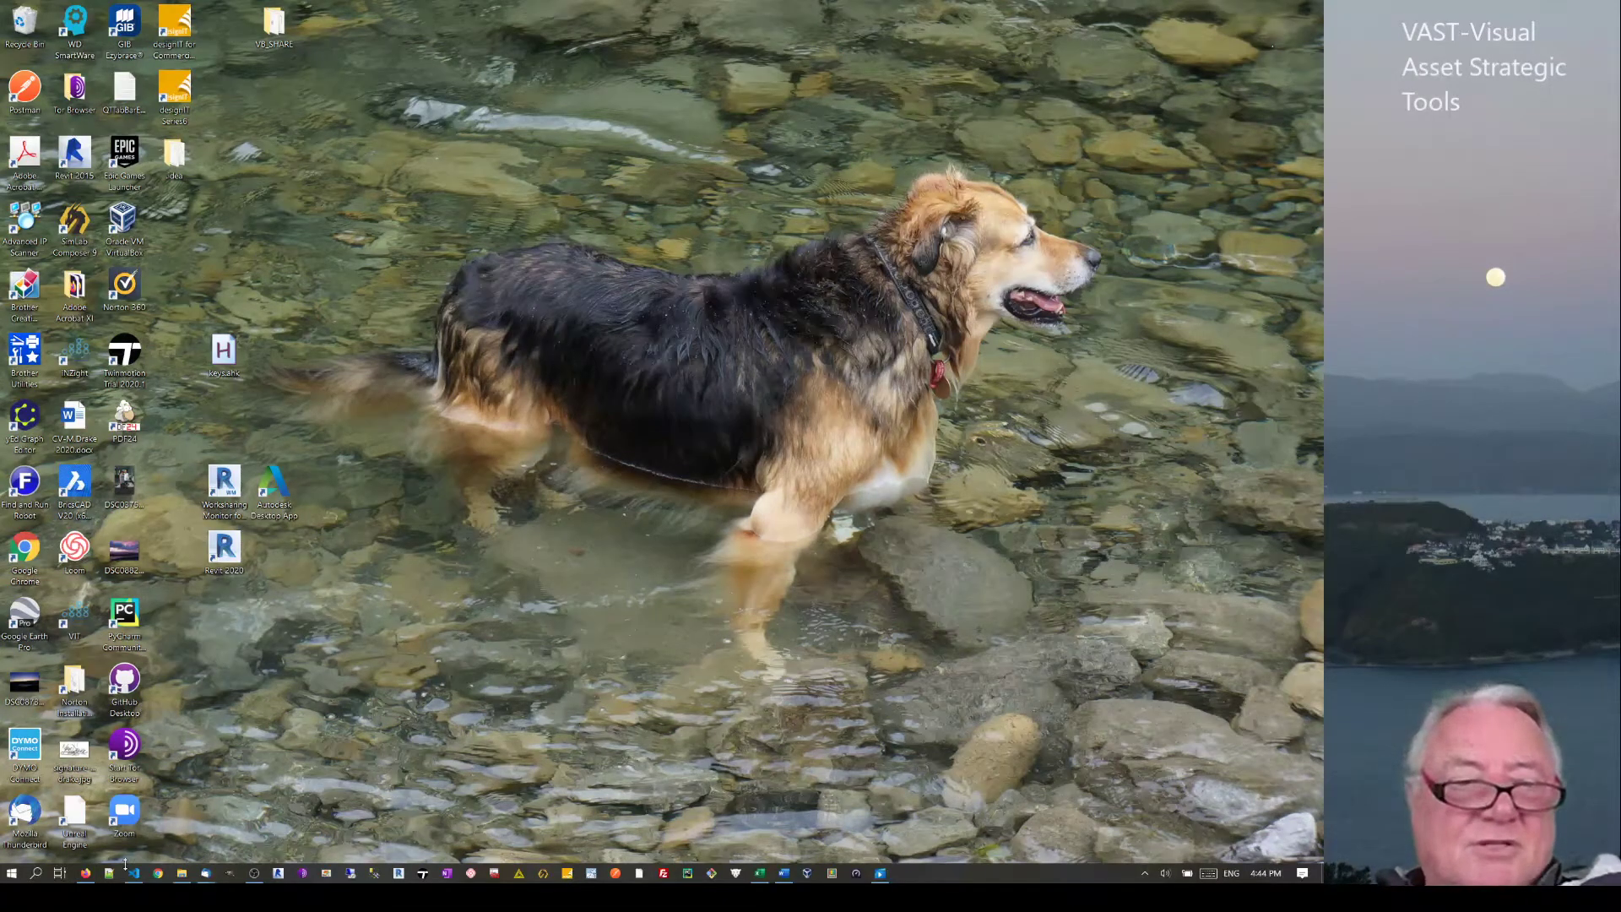
{"action": "left_click", "coordinate": [86, 873]}
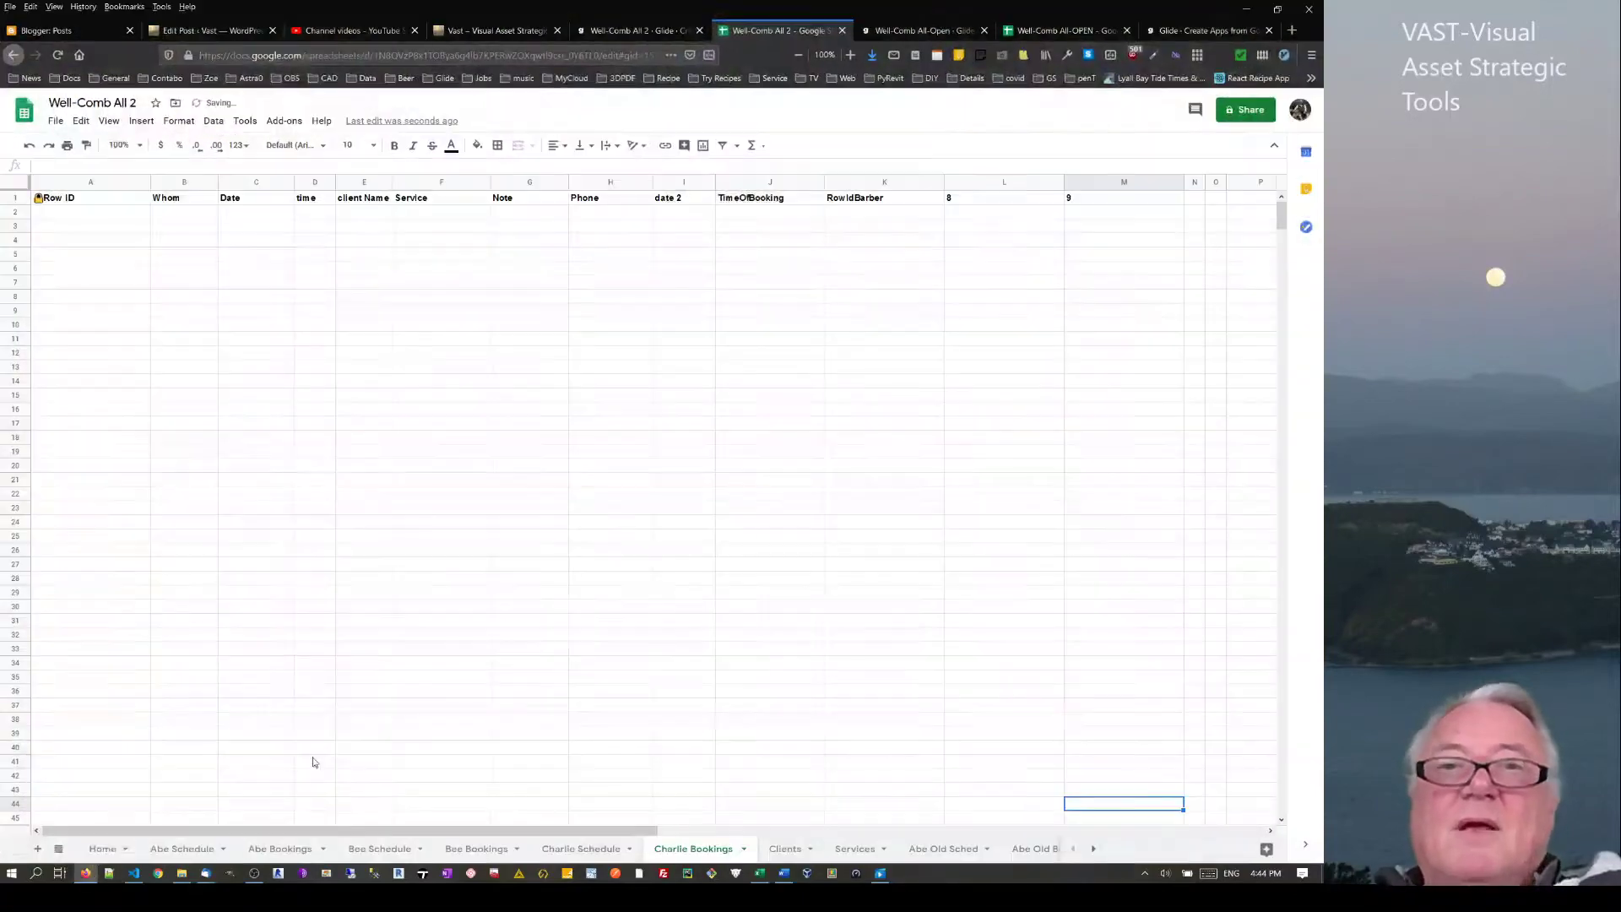
Check which user the Well-Comb All 2 app is previewed as and view the client records in the Clients sheet
{"action": "left_click", "coordinate": [677, 34]}
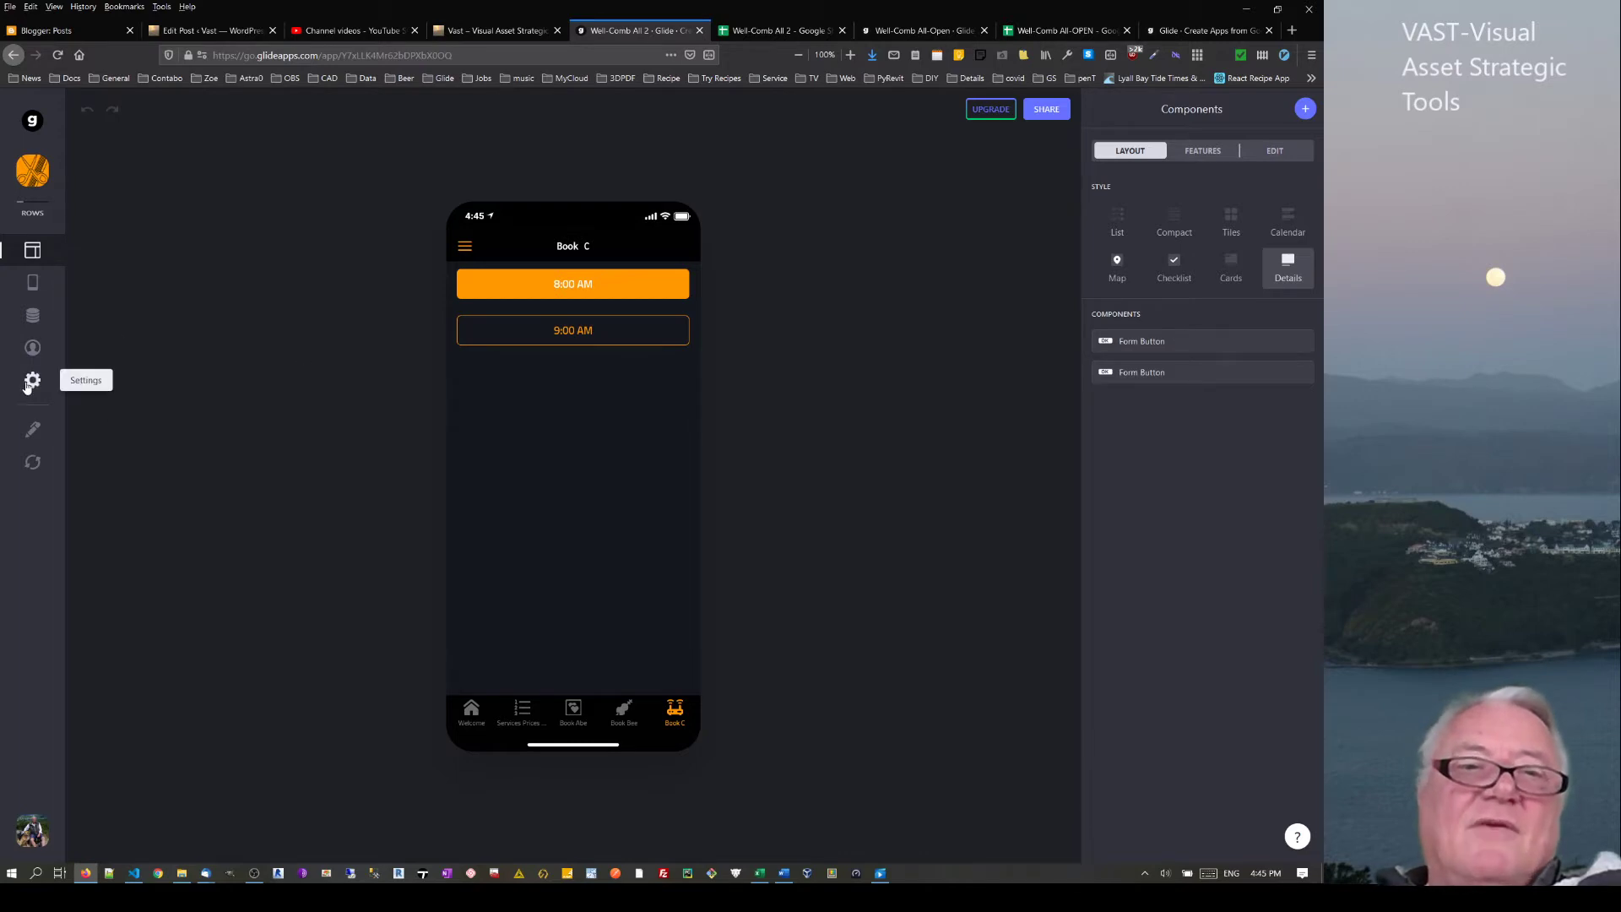
{"action": "left_click", "coordinate": [32, 349]}
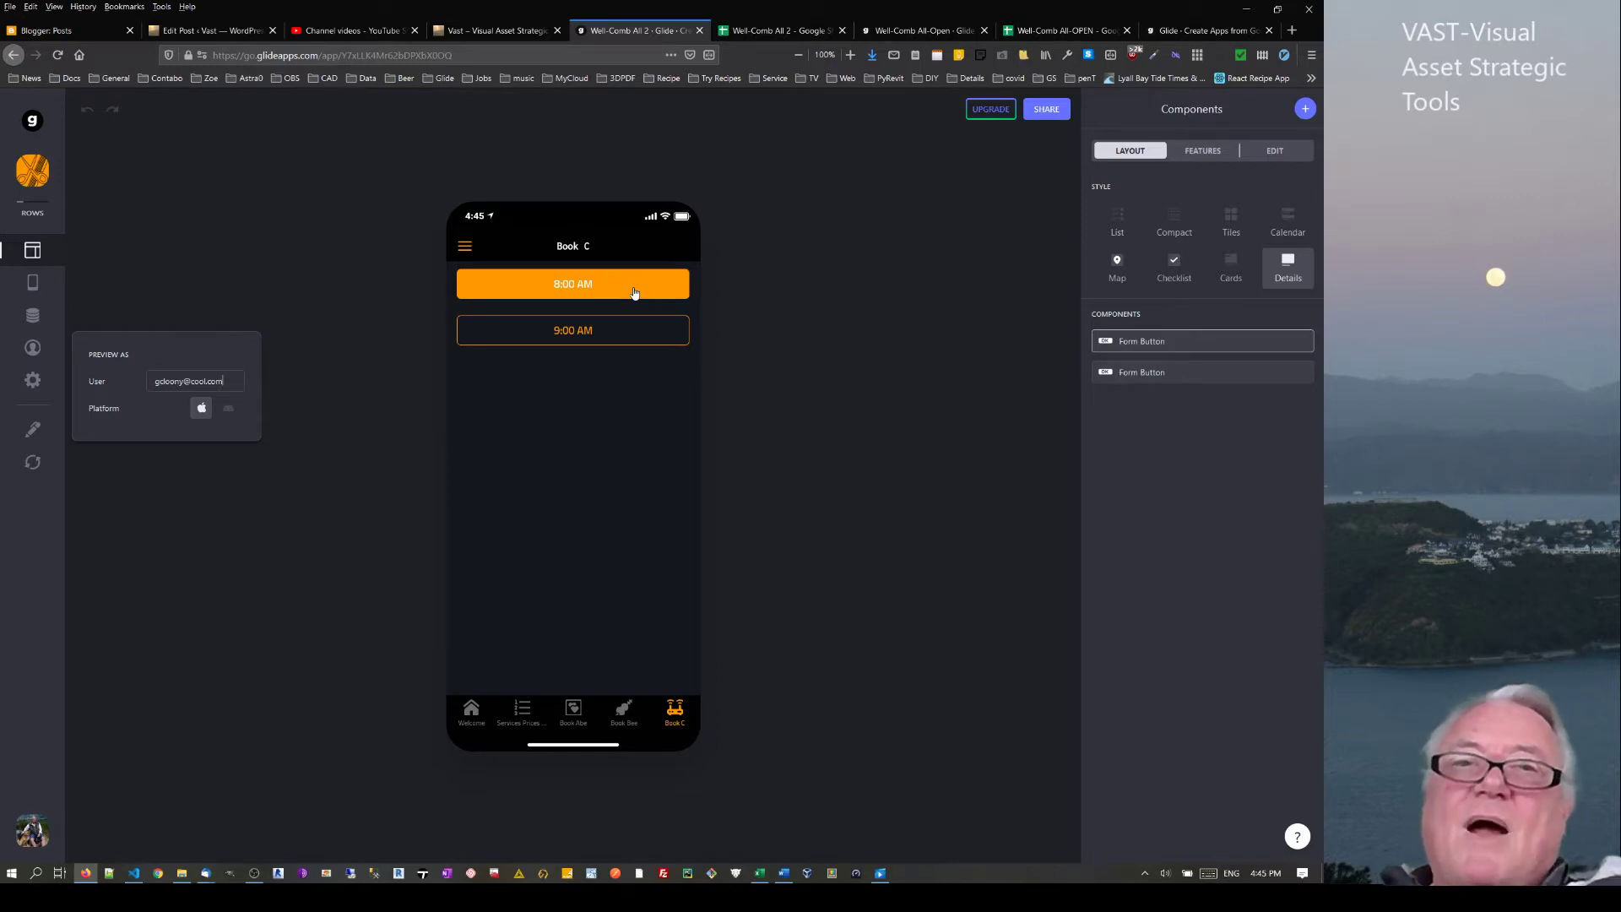
{"action": "left_click", "coordinate": [777, 31]}
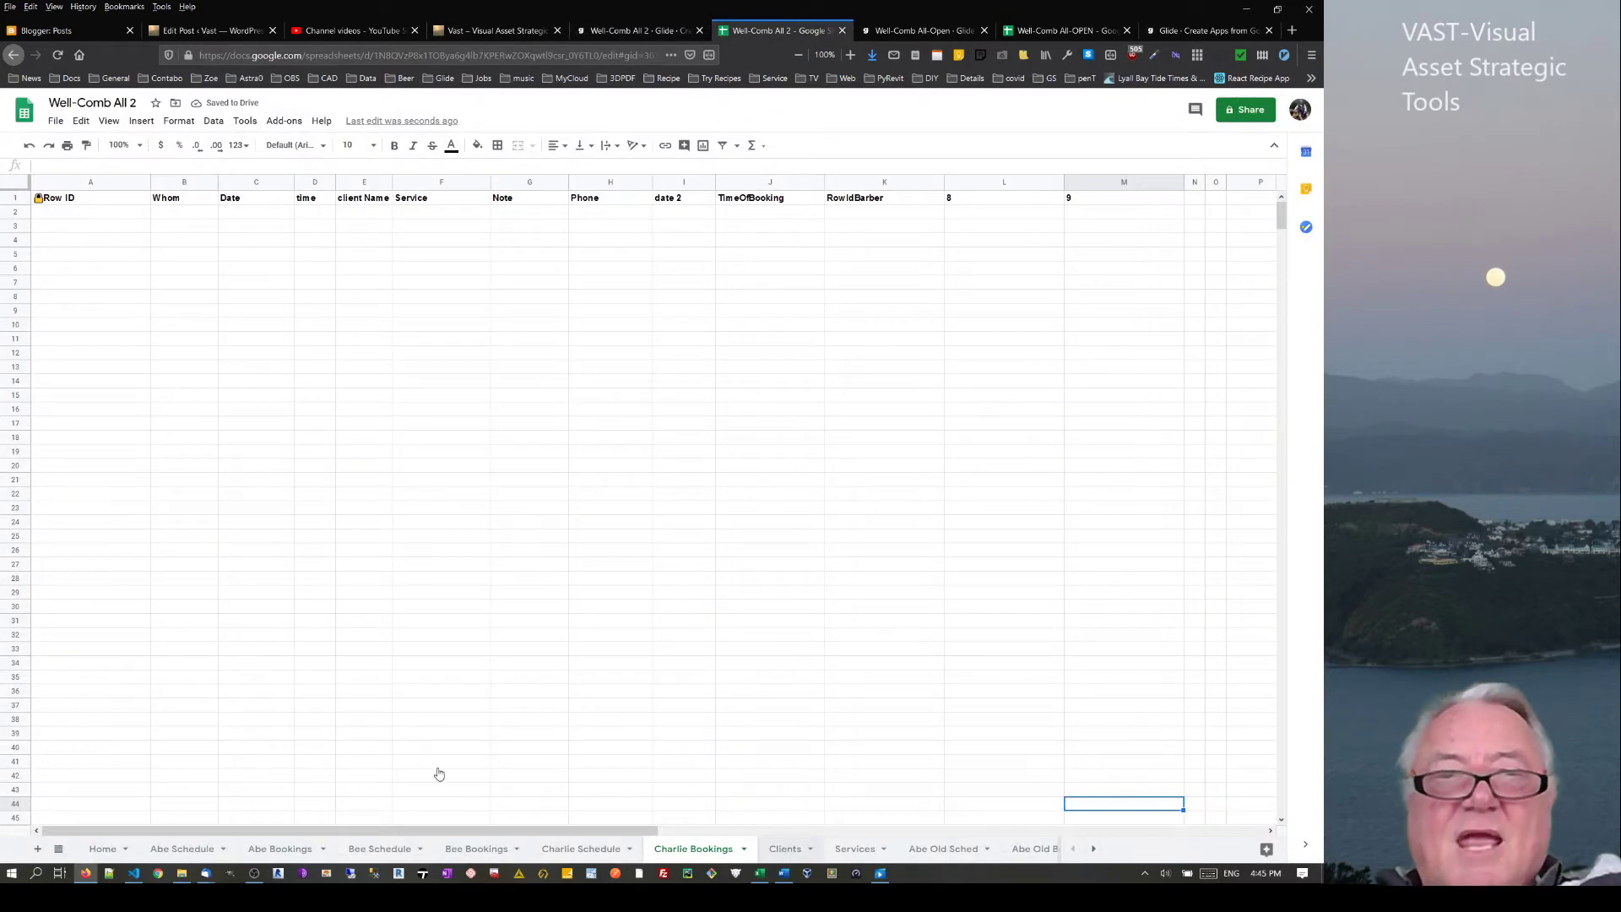
{"action": "key", "text": "ctrl+shift+Page_Down"}
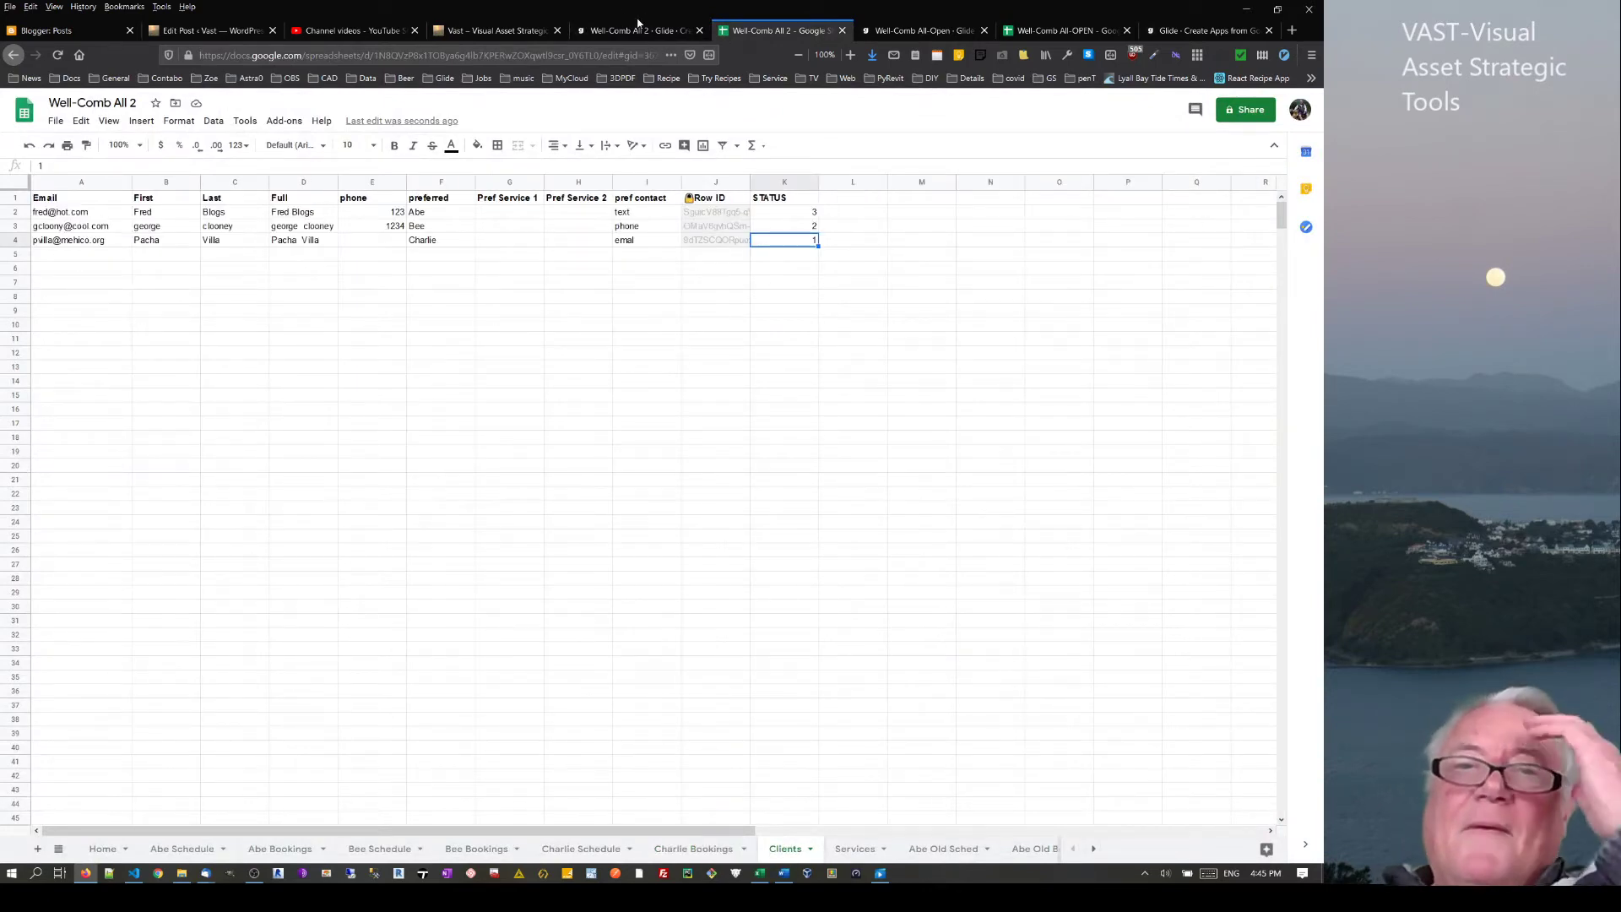
Open the 12:30PM booking form for Abe on Monday, 27 Jul in the Well-Comb All-Open app
{"action": "left_click", "coordinate": [922, 31]}
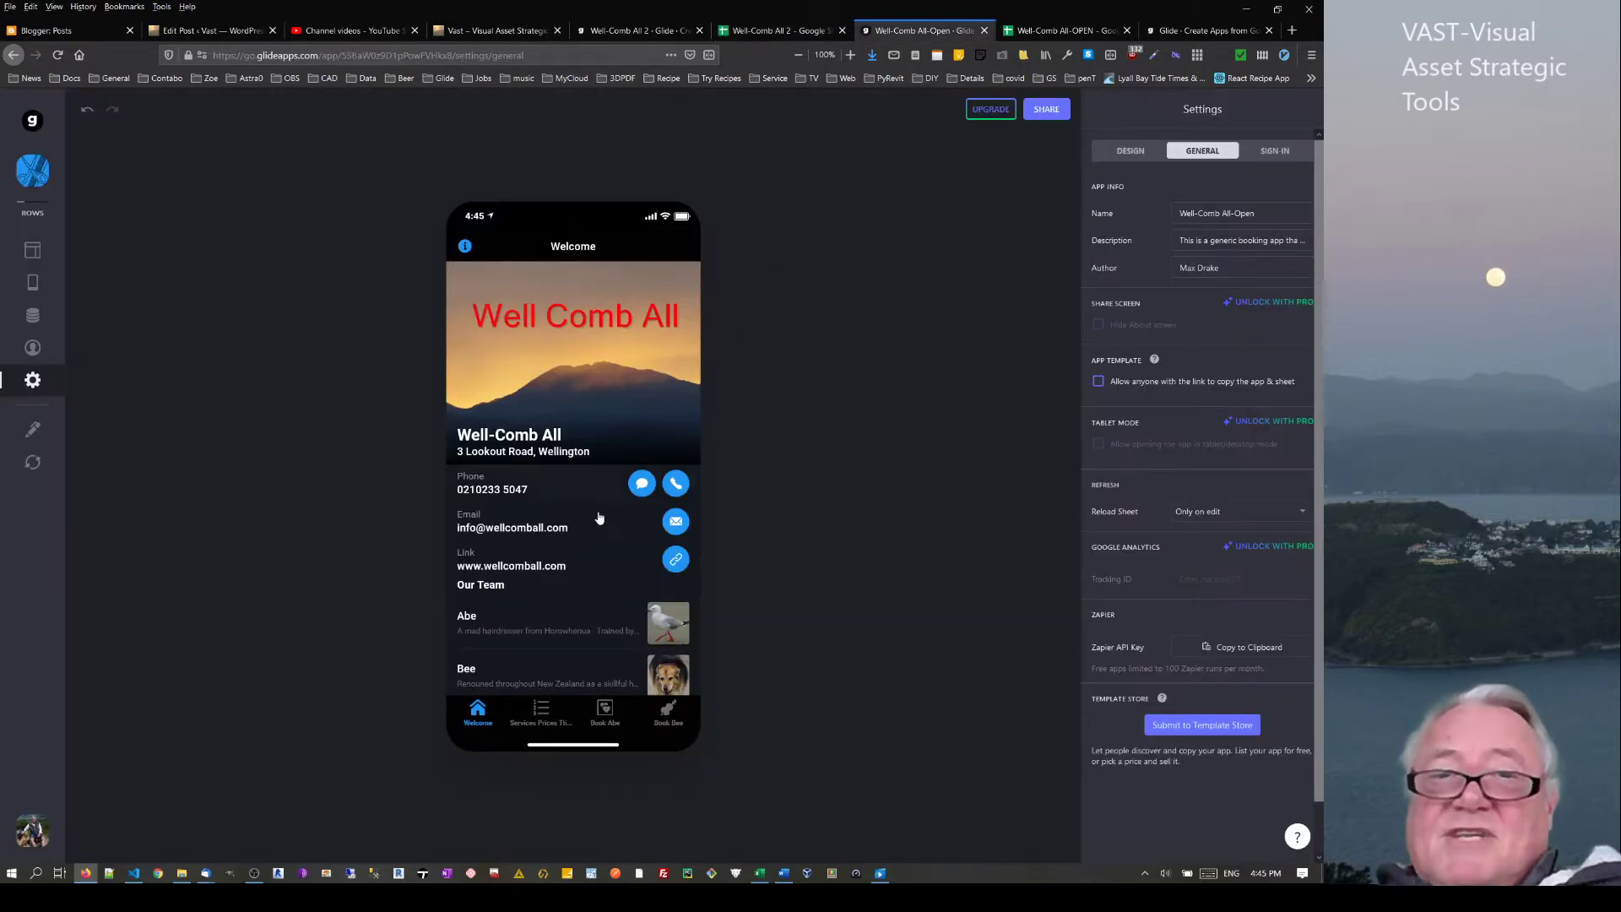
{"action": "left_click", "coordinate": [604, 715]}
{"action": "left_click", "coordinate": [505, 330]}
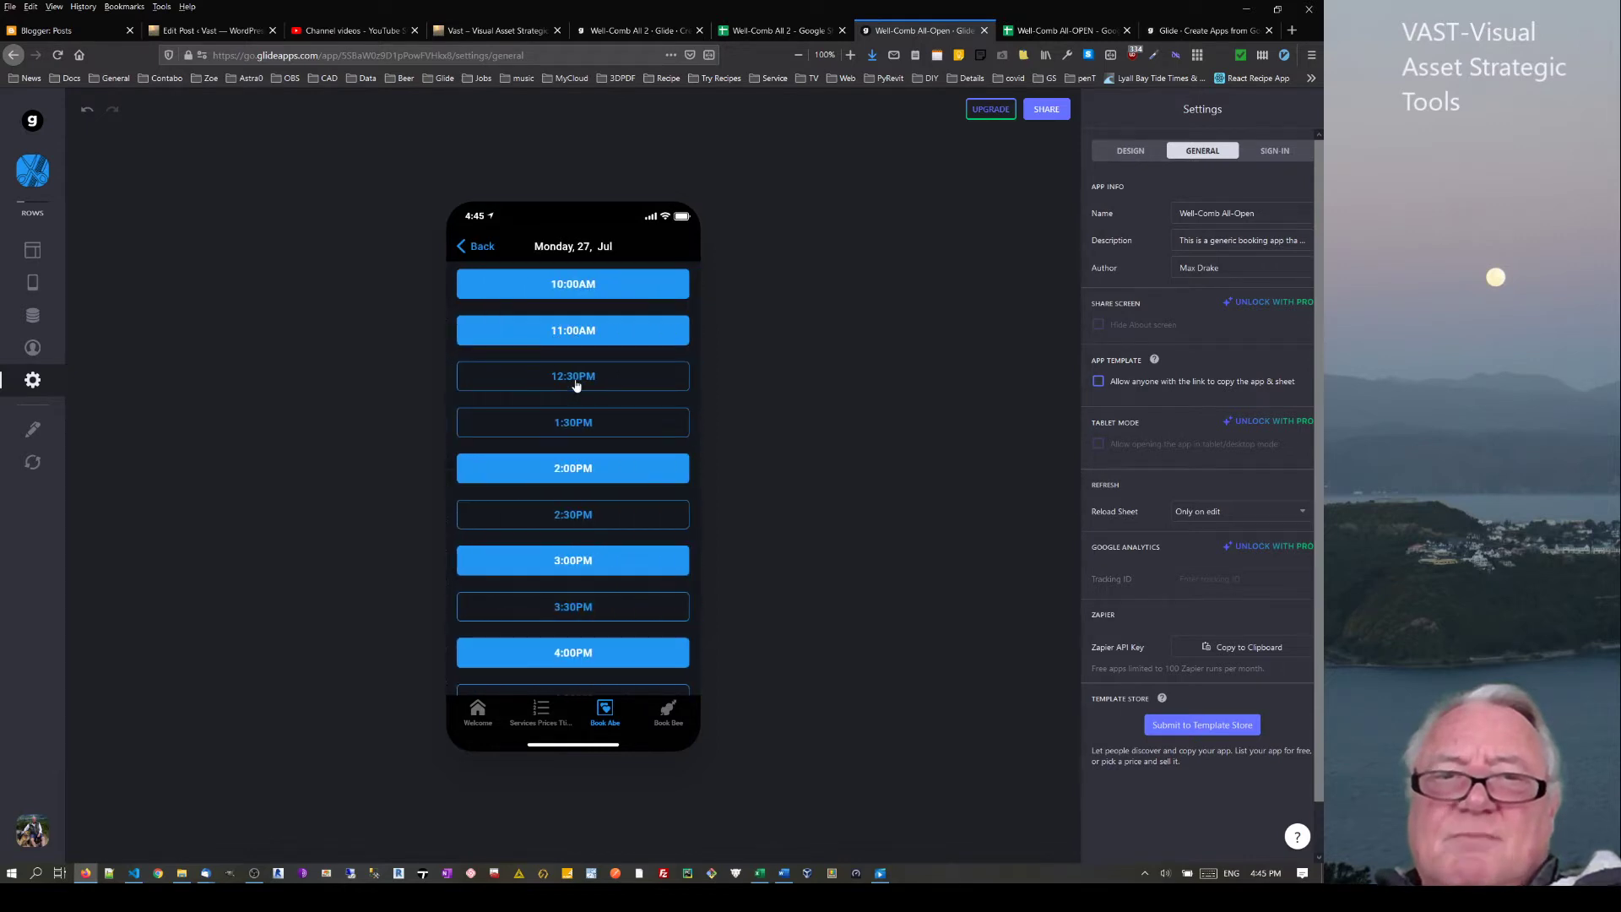
{"action": "left_click", "coordinate": [571, 385]}
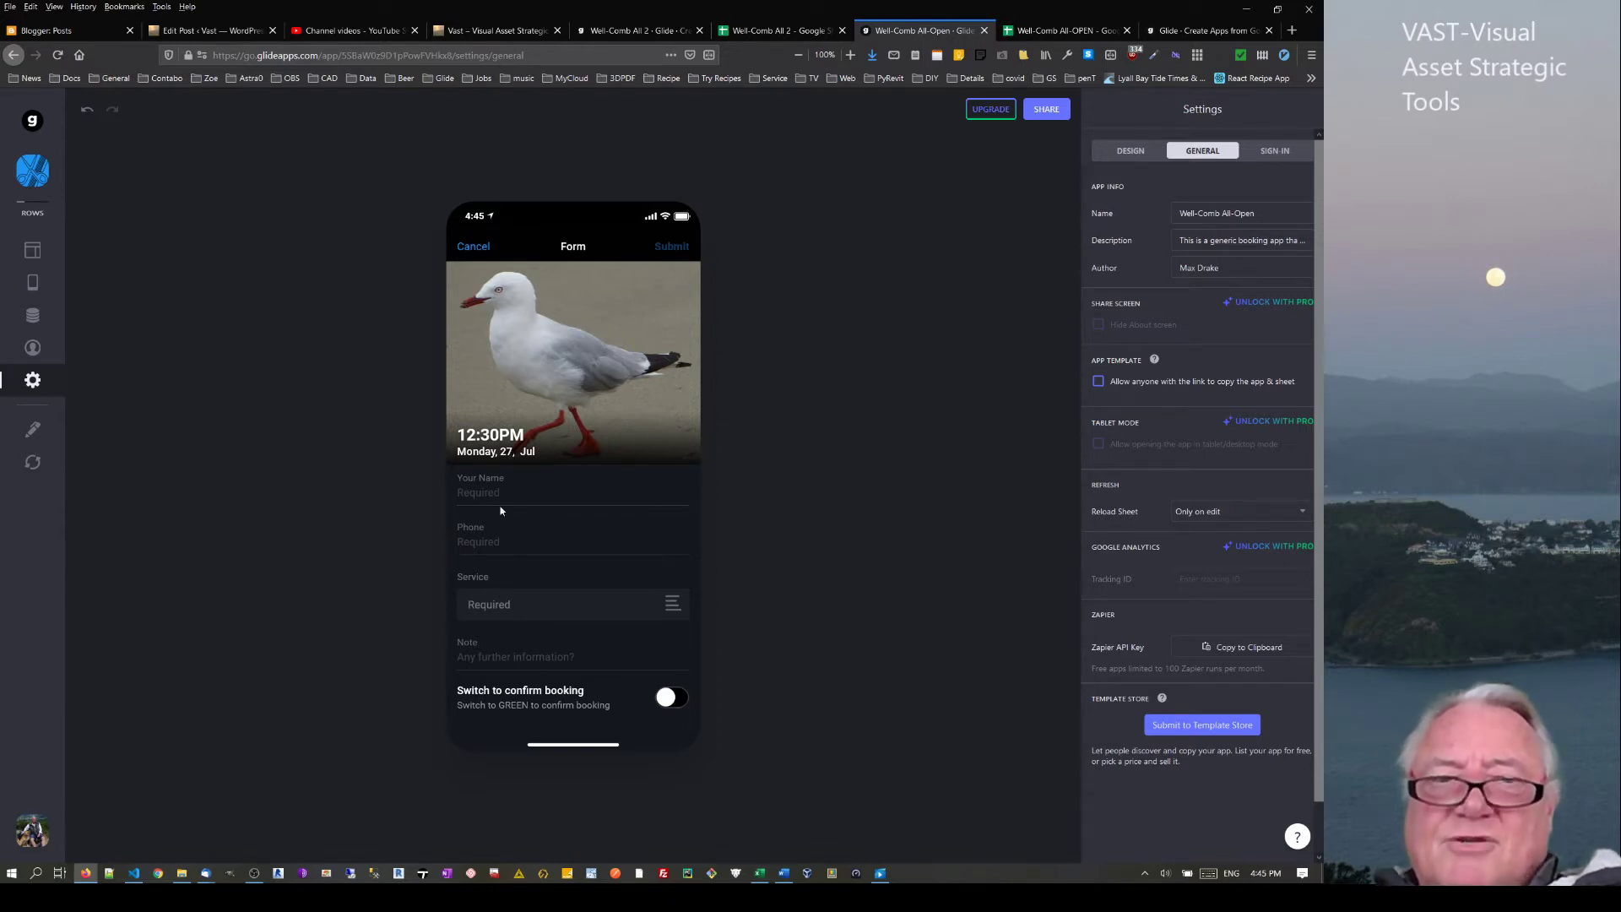
Fill in the booking form with placeholder text, CVBGXFN HB as the name and XCV CNB as the phone
{"action": "left_click", "coordinate": [477, 492]}
{"action": "type", "text": "CVBGXFN HB"}
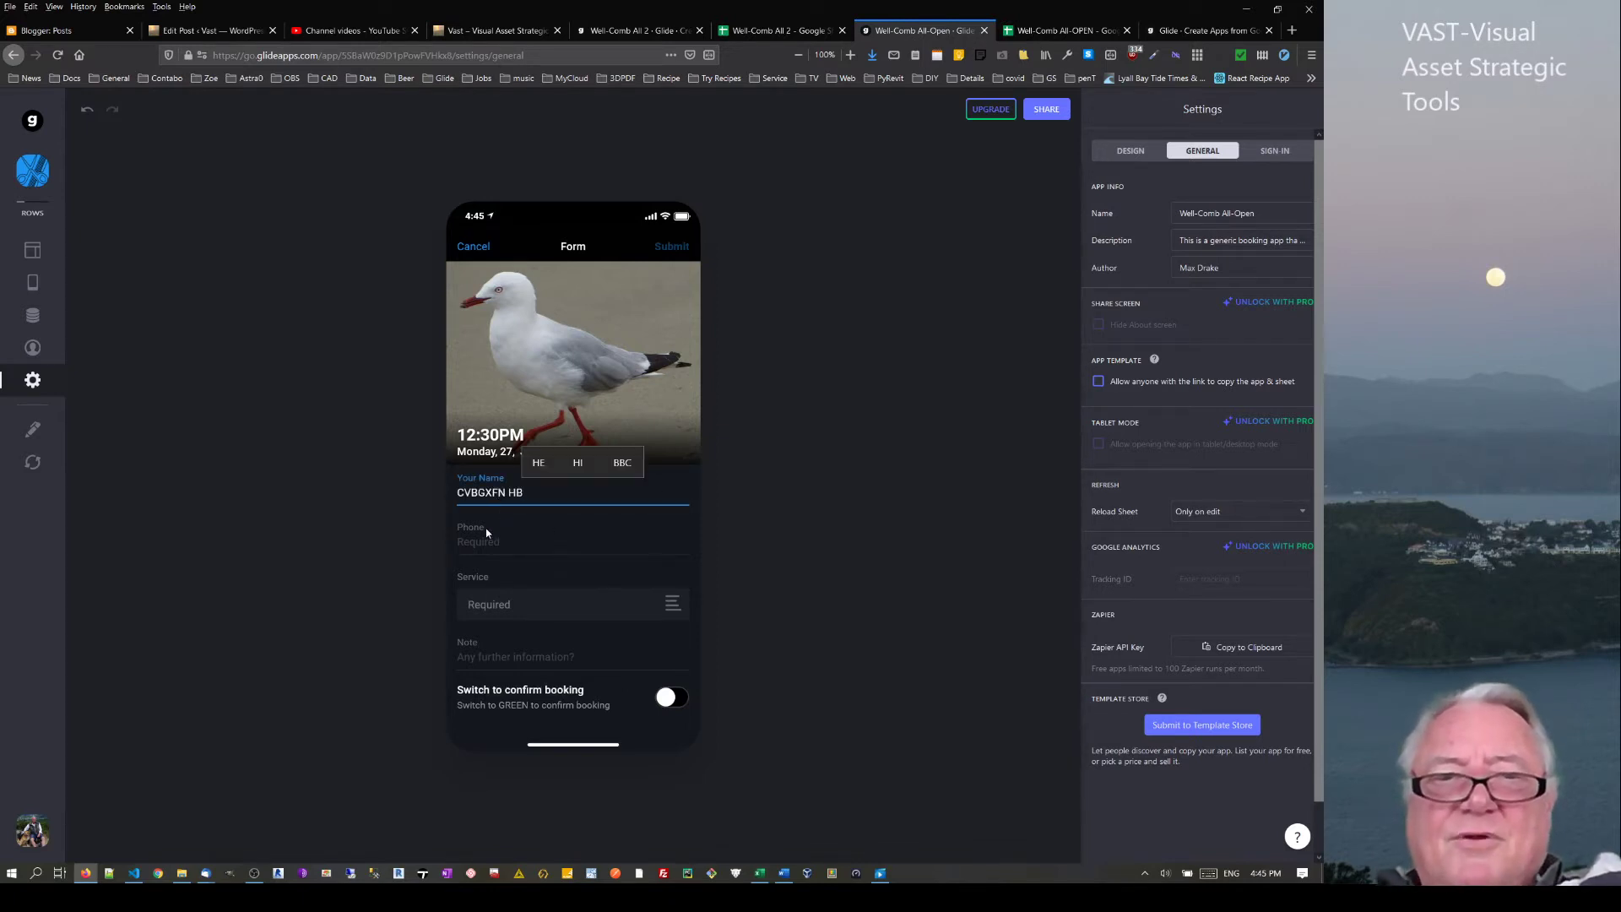
{"action": "left_click", "coordinate": [484, 529]}
{"action": "type", "text": "XCV CNB"}
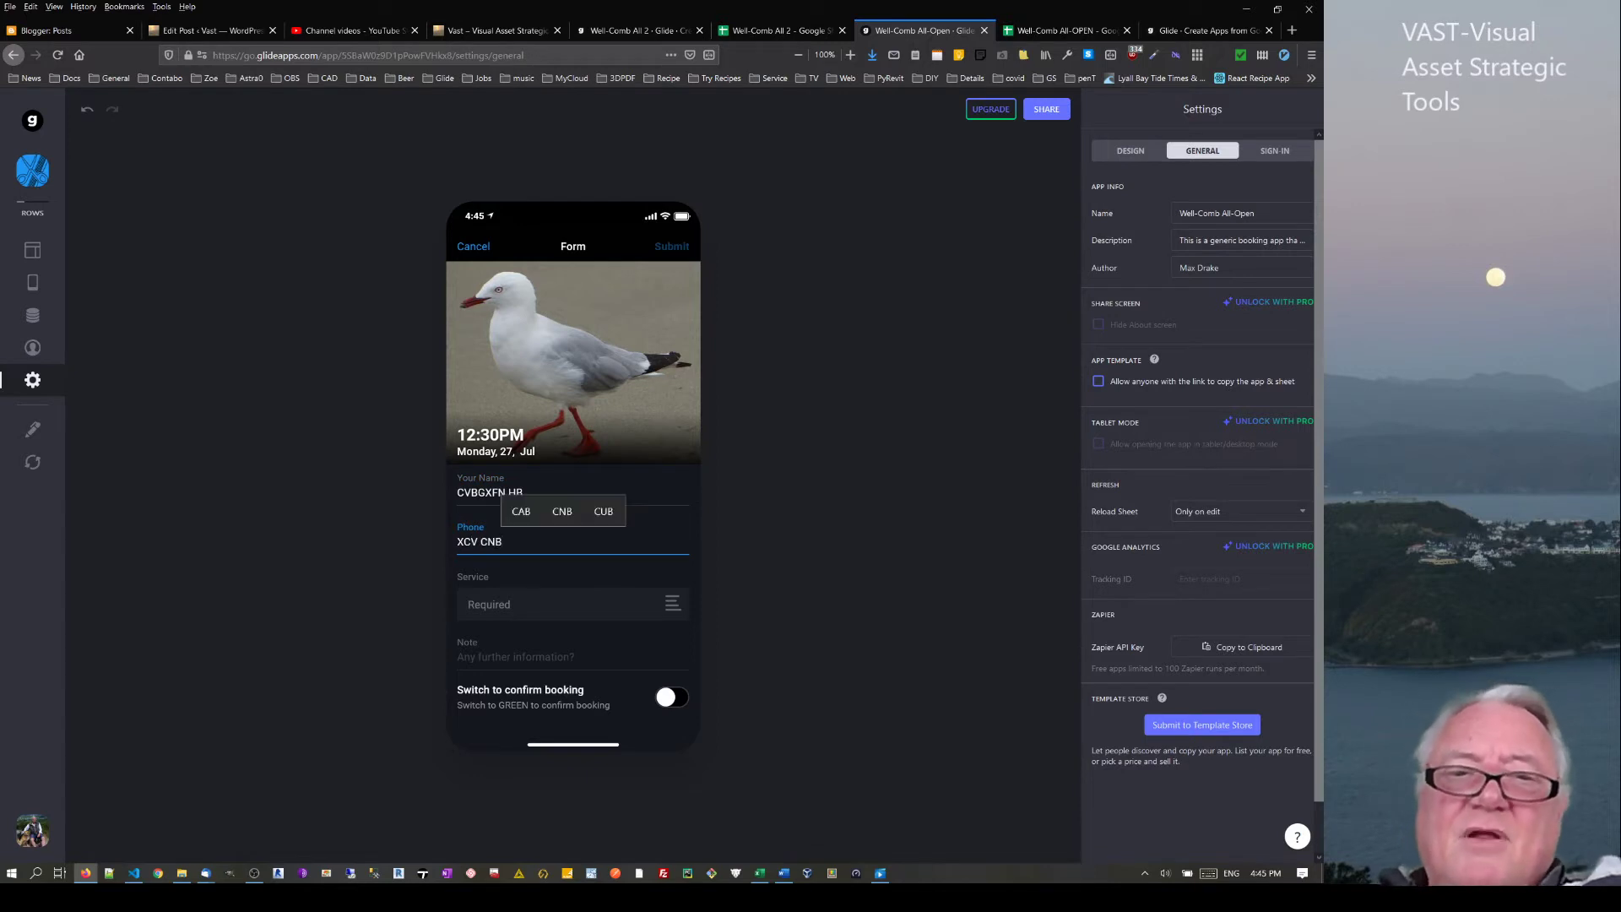
{"action": "left_click_drag", "start_coordinate": [515, 545], "coordinate": [441, 538]}
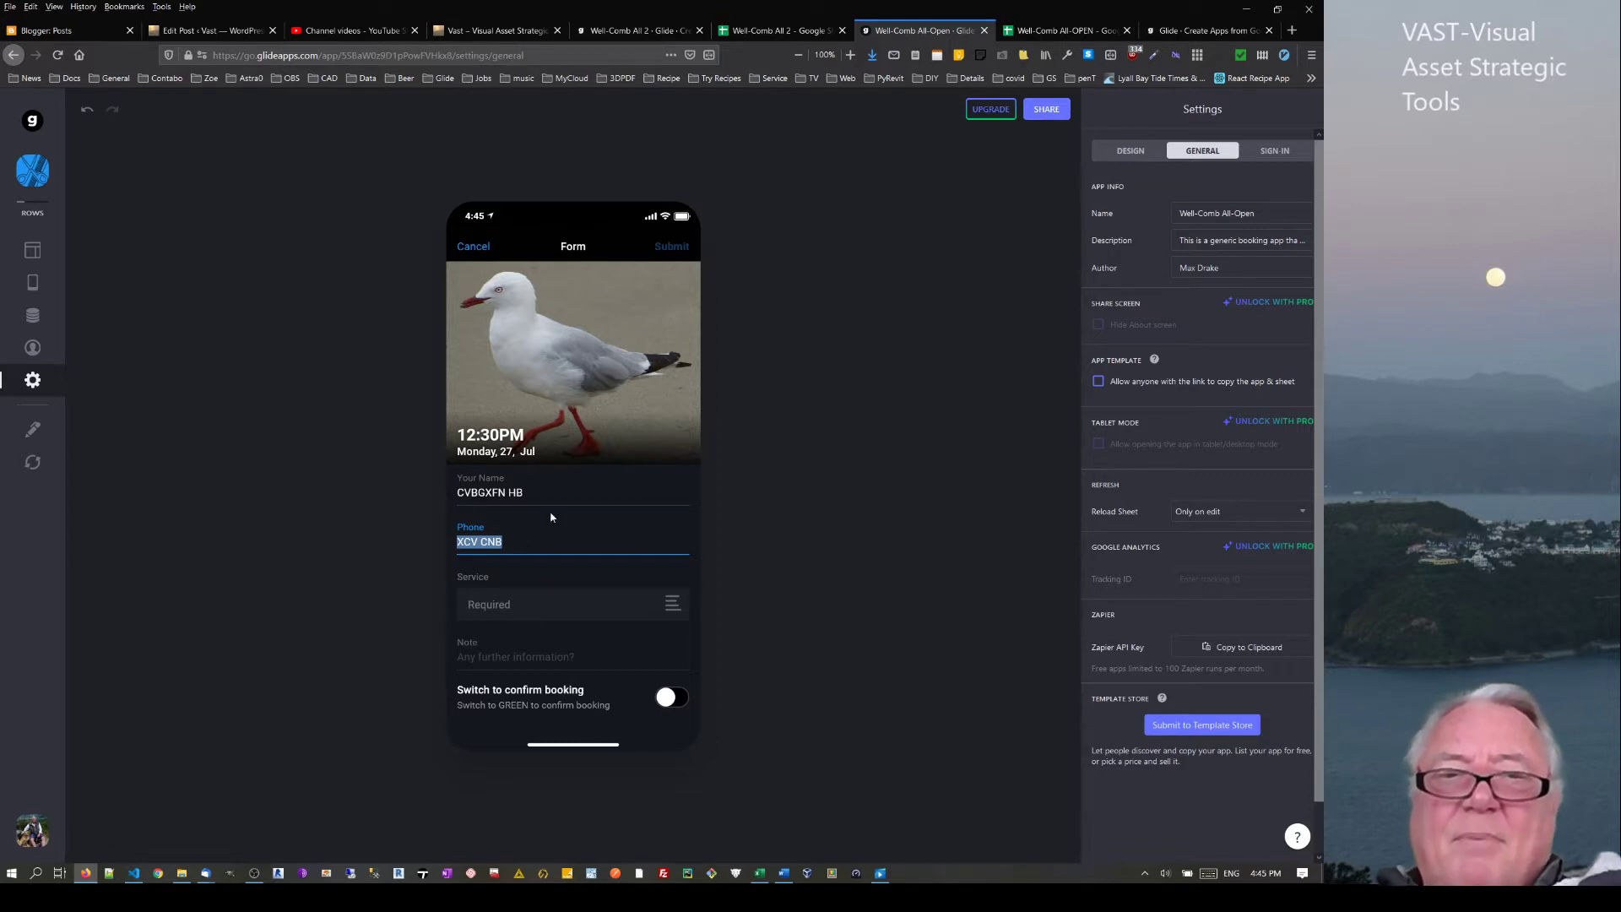
{"action": "left_click", "coordinate": [525, 493]}
{"action": "key", "text": "Tab"}
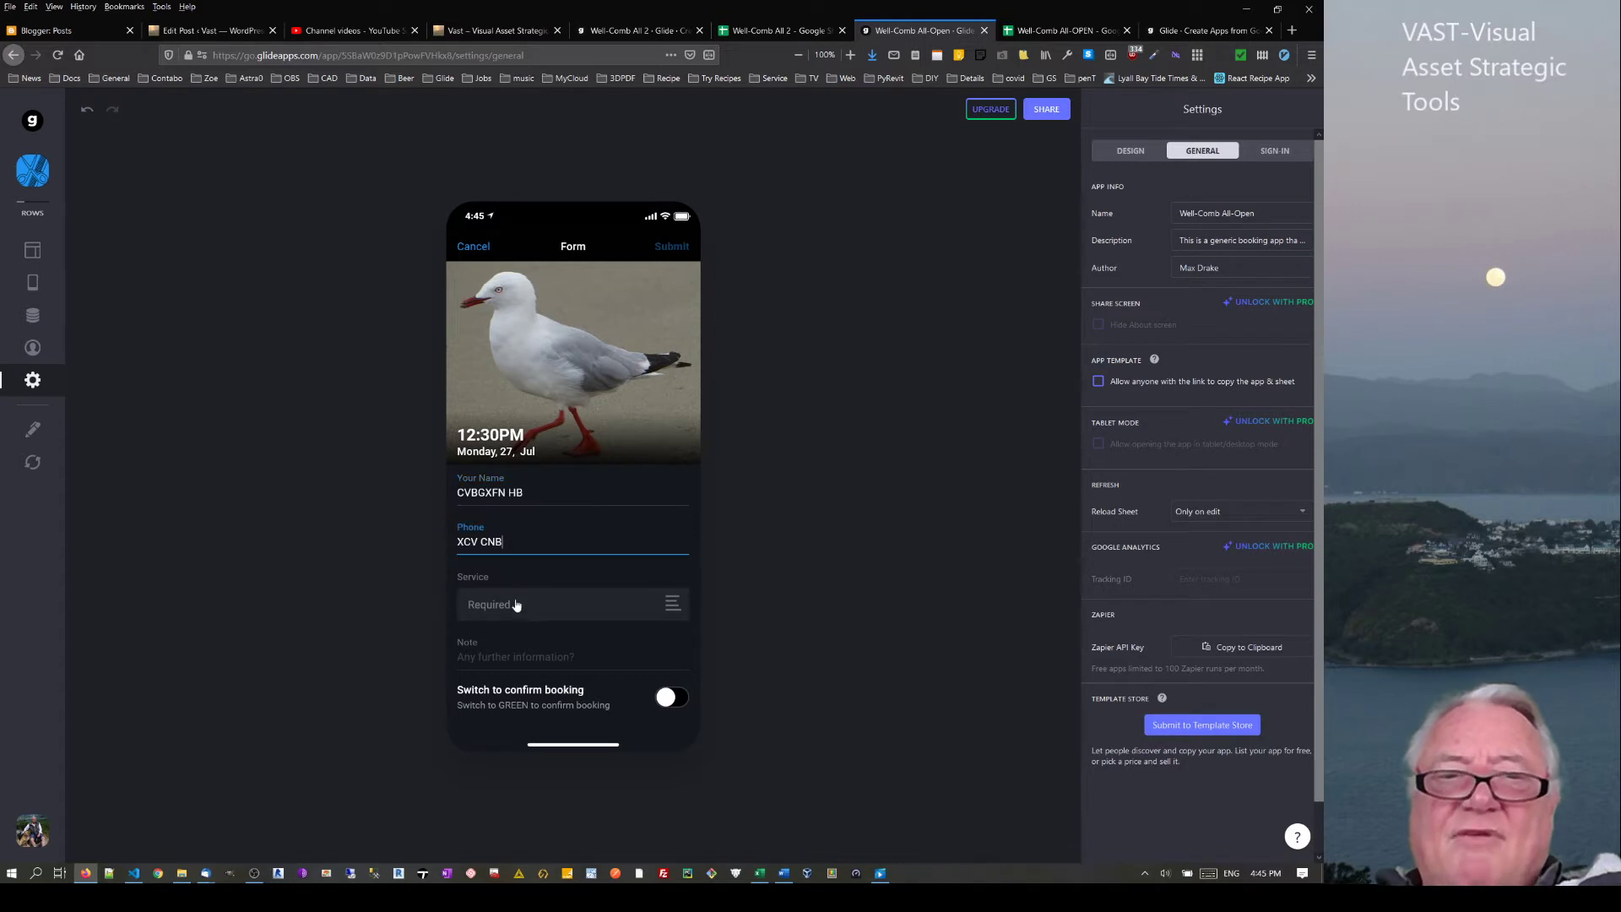
Choose Men's Head Shave as the service and submit the booking with the confirmation switch left off
{"action": "left_click", "coordinate": [523, 609]}
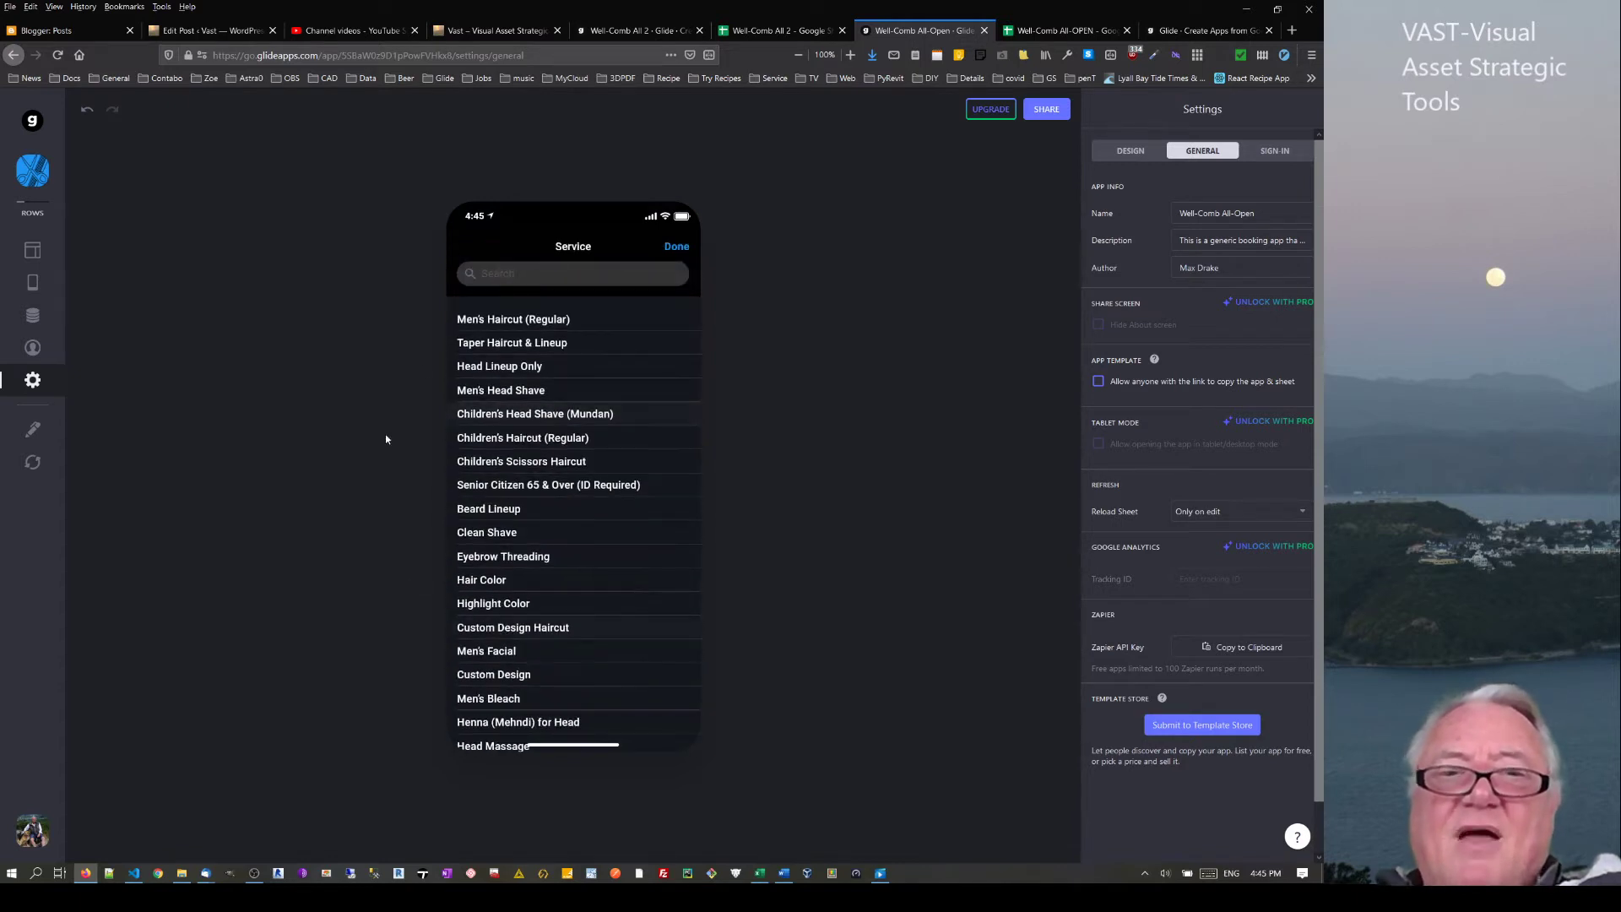
{"action": "left_click", "coordinate": [509, 387]}
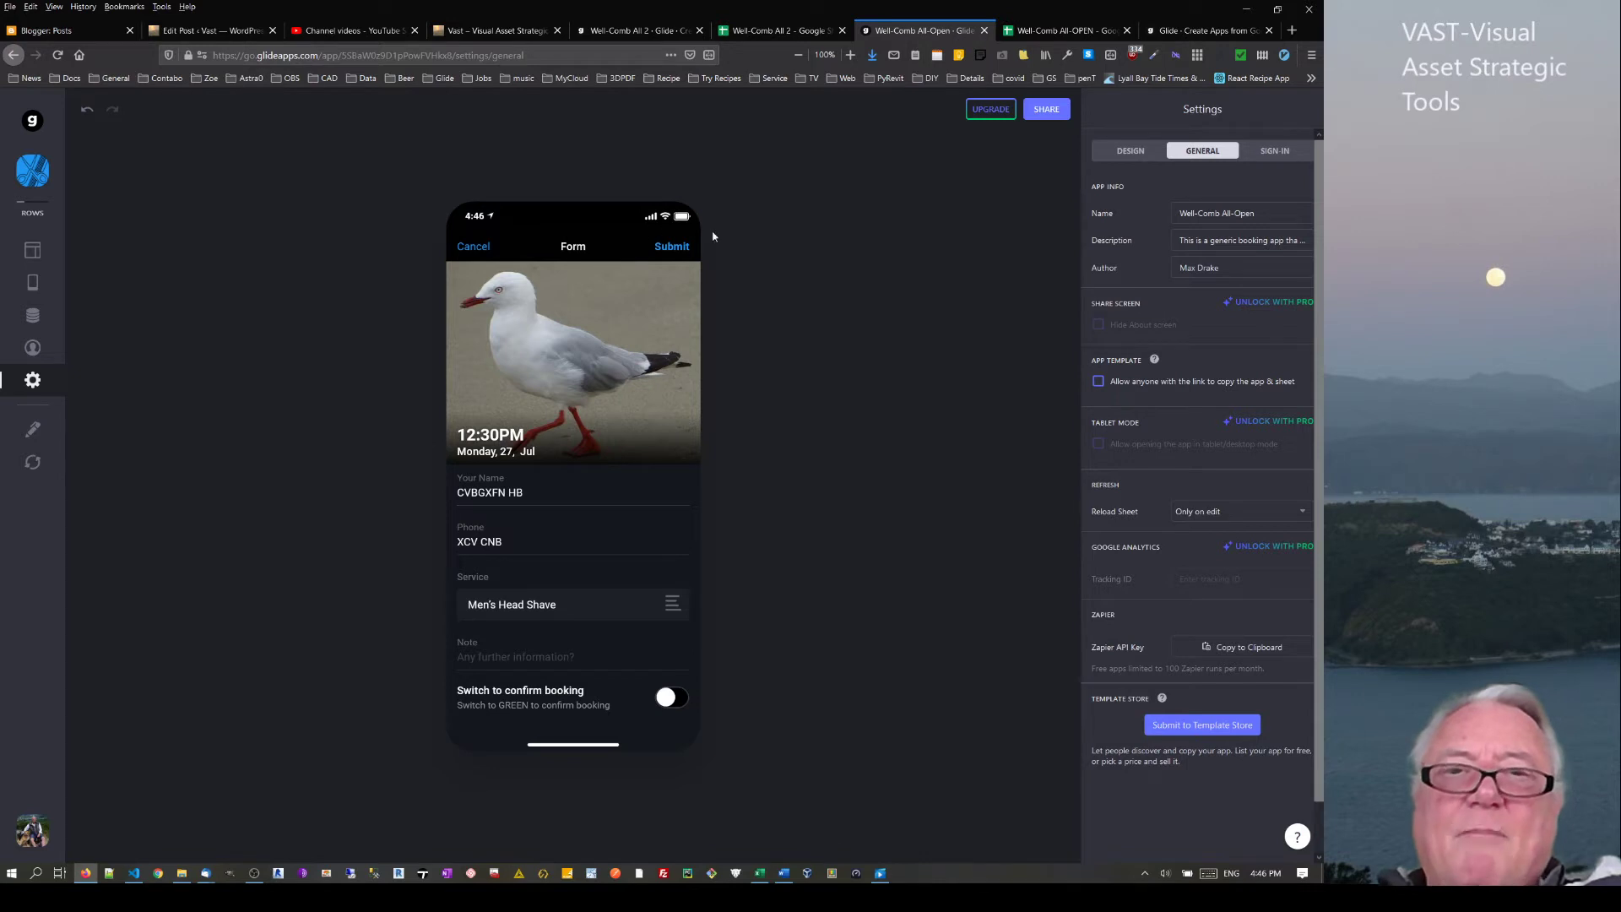
{"action": "left_click", "coordinate": [680, 253]}
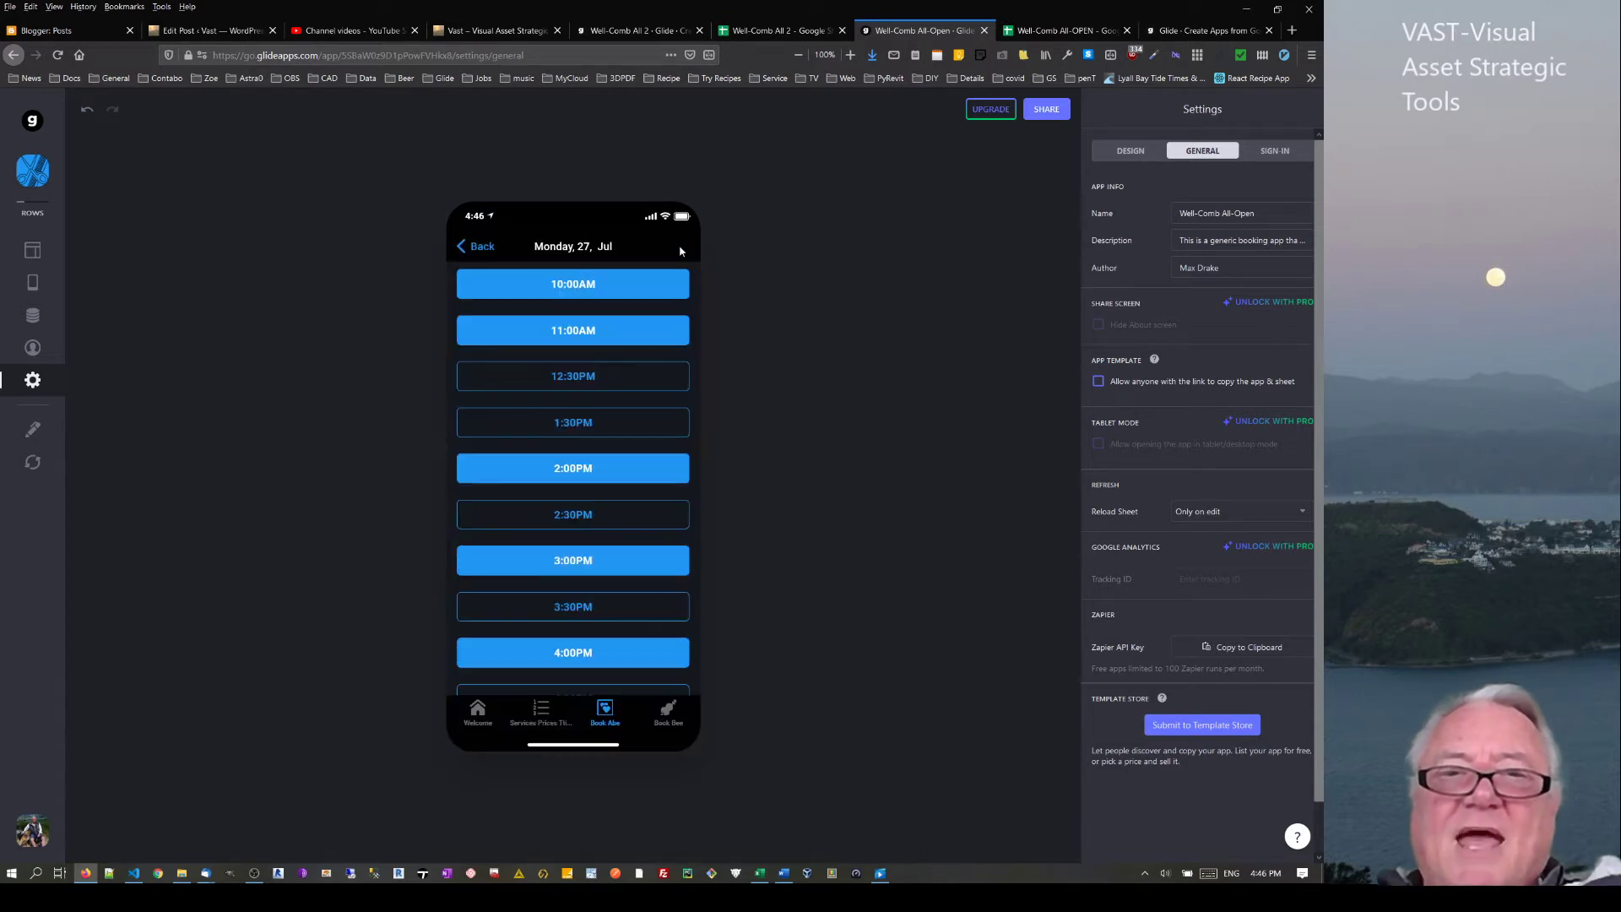
Book Abe's 12:30PM slot on Monday, 27 Jul for VBV with phone V and service Eyebrow Threading, switching the booking confirmation on
{"action": "left_click", "coordinate": [606, 383]}
{"action": "left_click", "coordinate": [548, 493]}
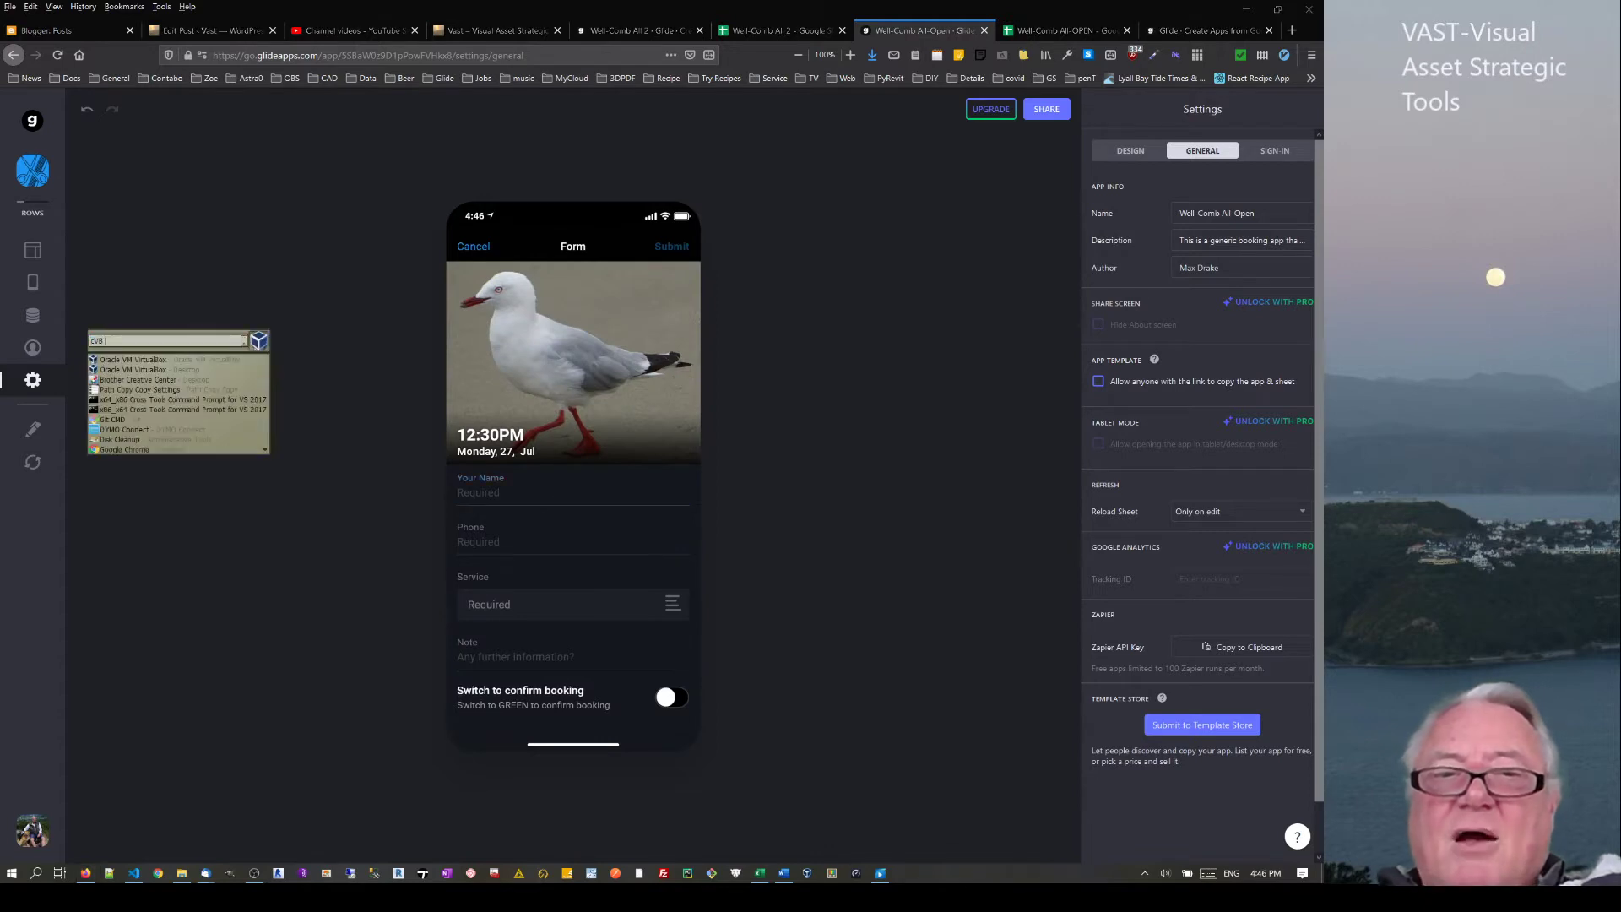
{"action": "left_click", "coordinate": [510, 530]}
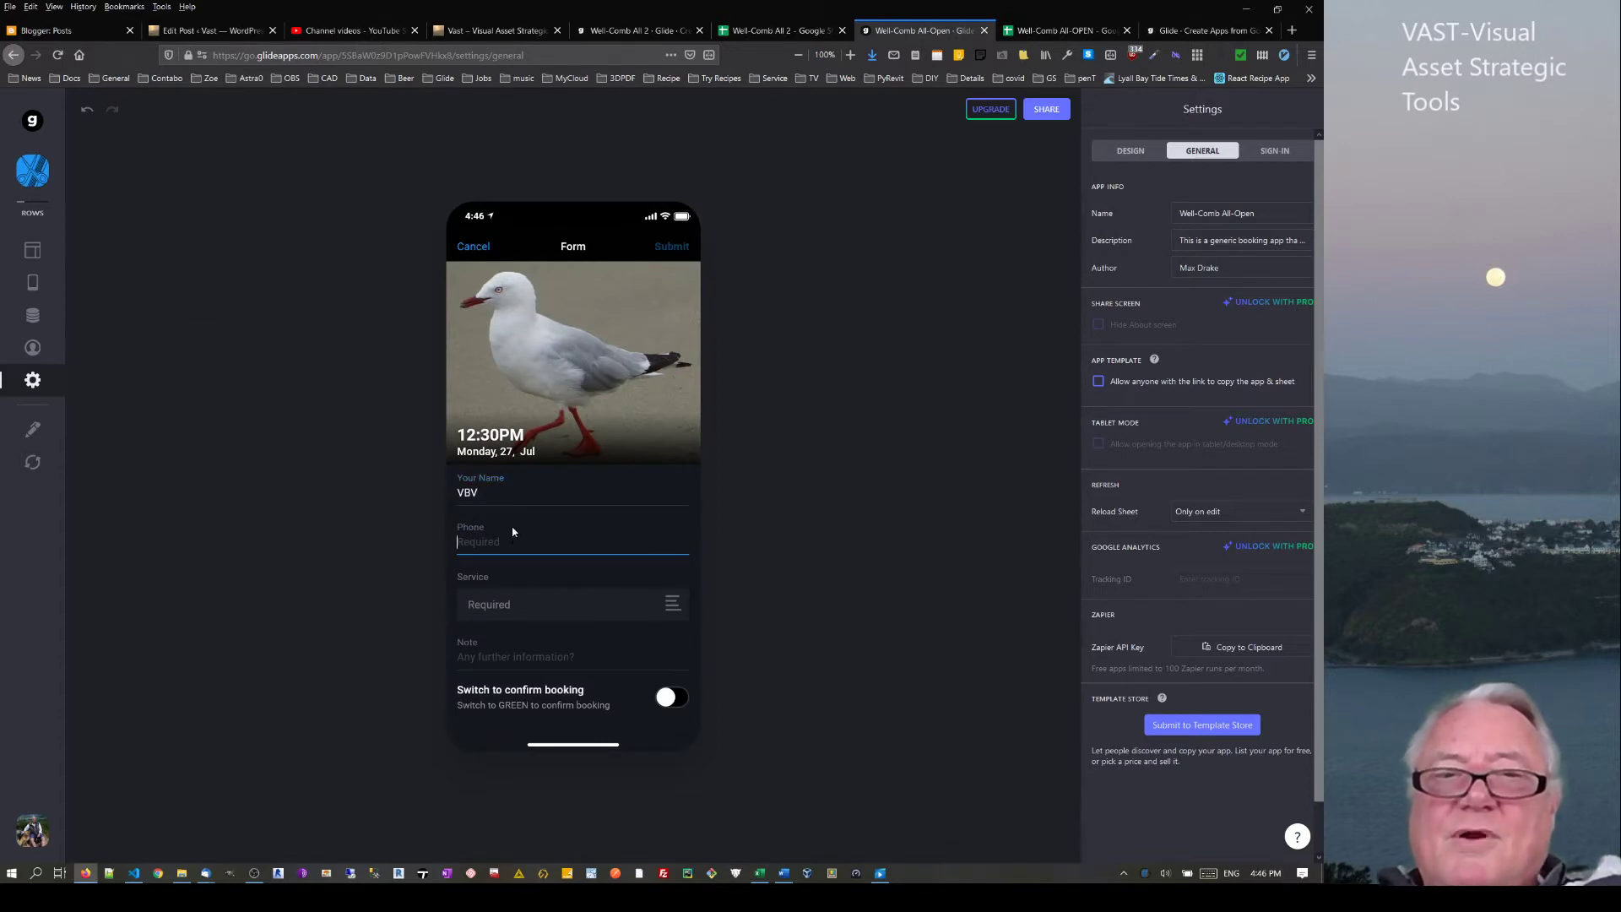
{"action": "left_click", "coordinate": [493, 611]}
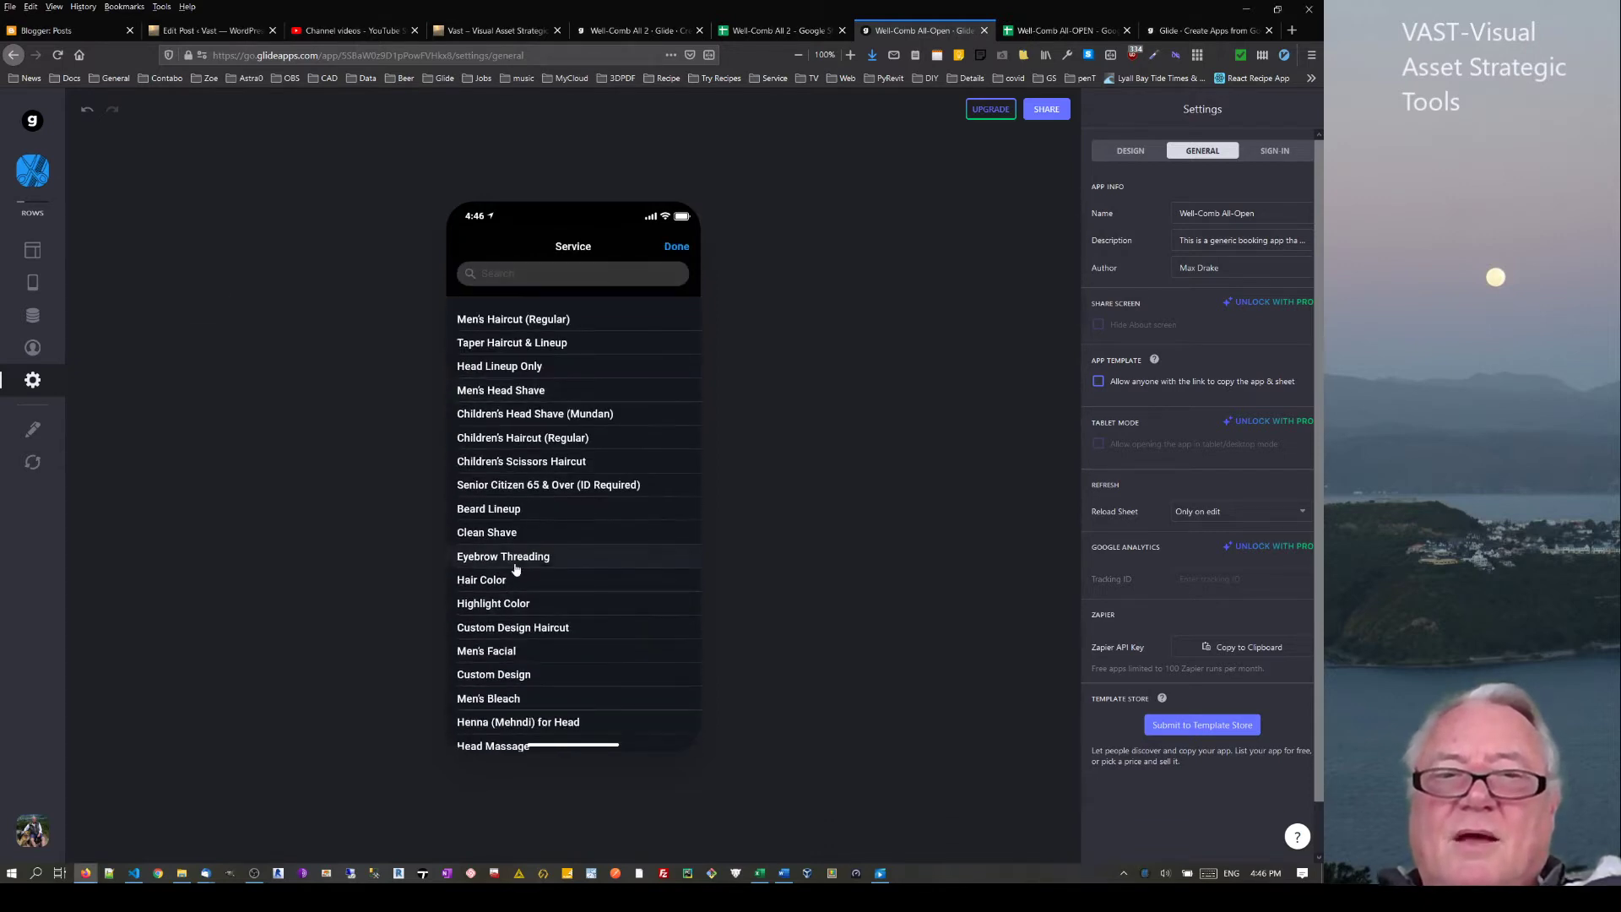
{"action": "left_click", "coordinate": [517, 557]}
{"action": "left_click", "coordinate": [677, 704]}
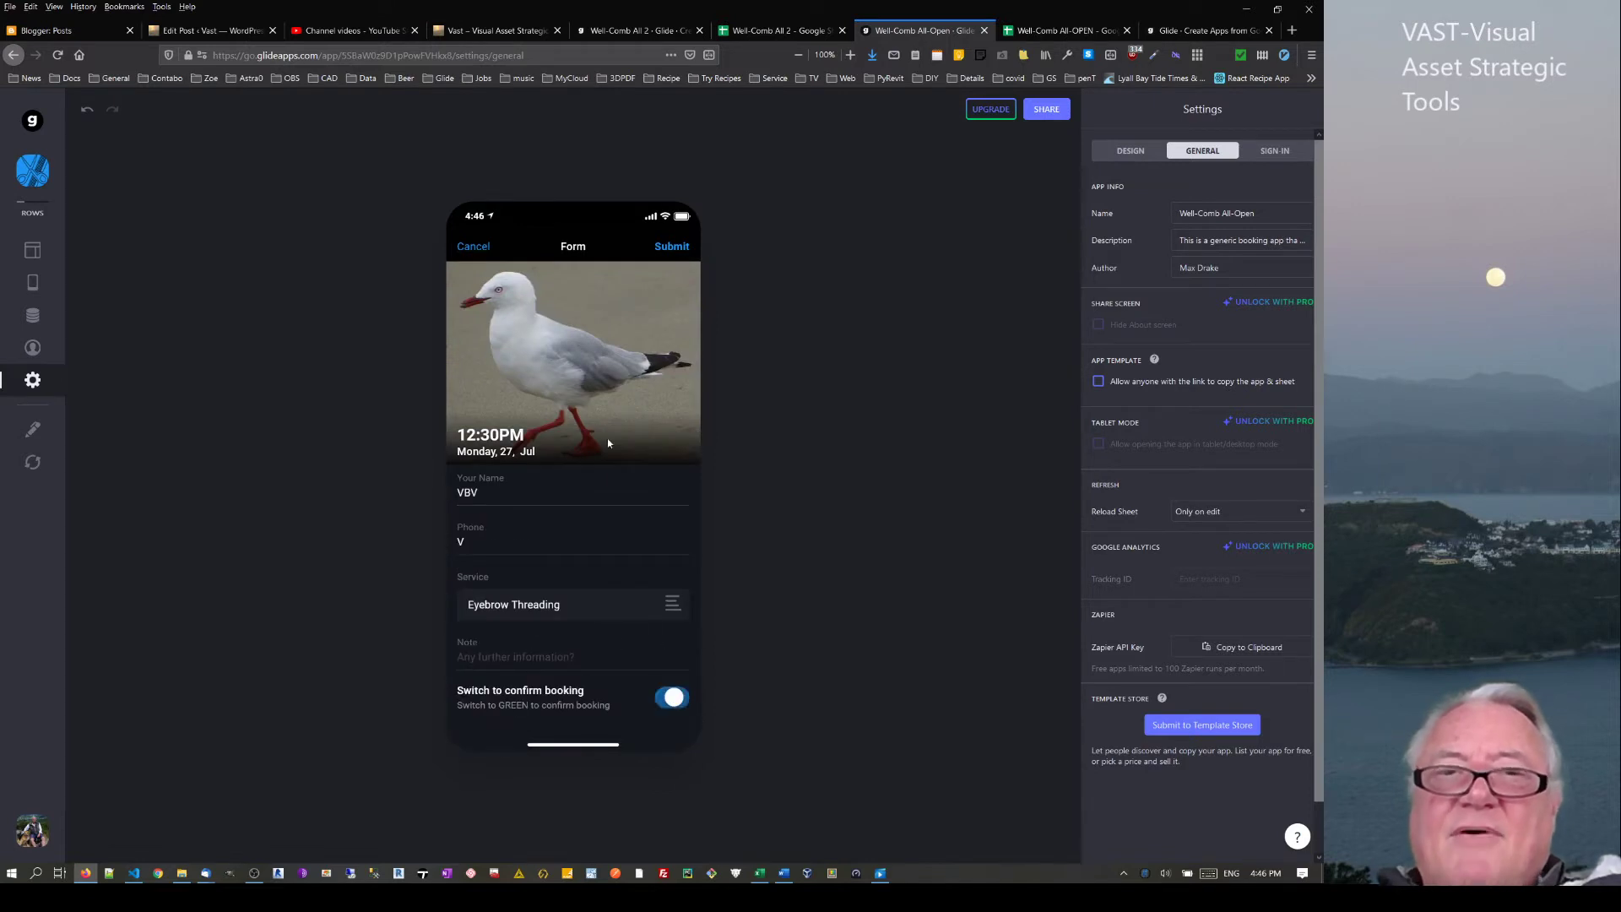
{"action": "left_click", "coordinate": [674, 245]}
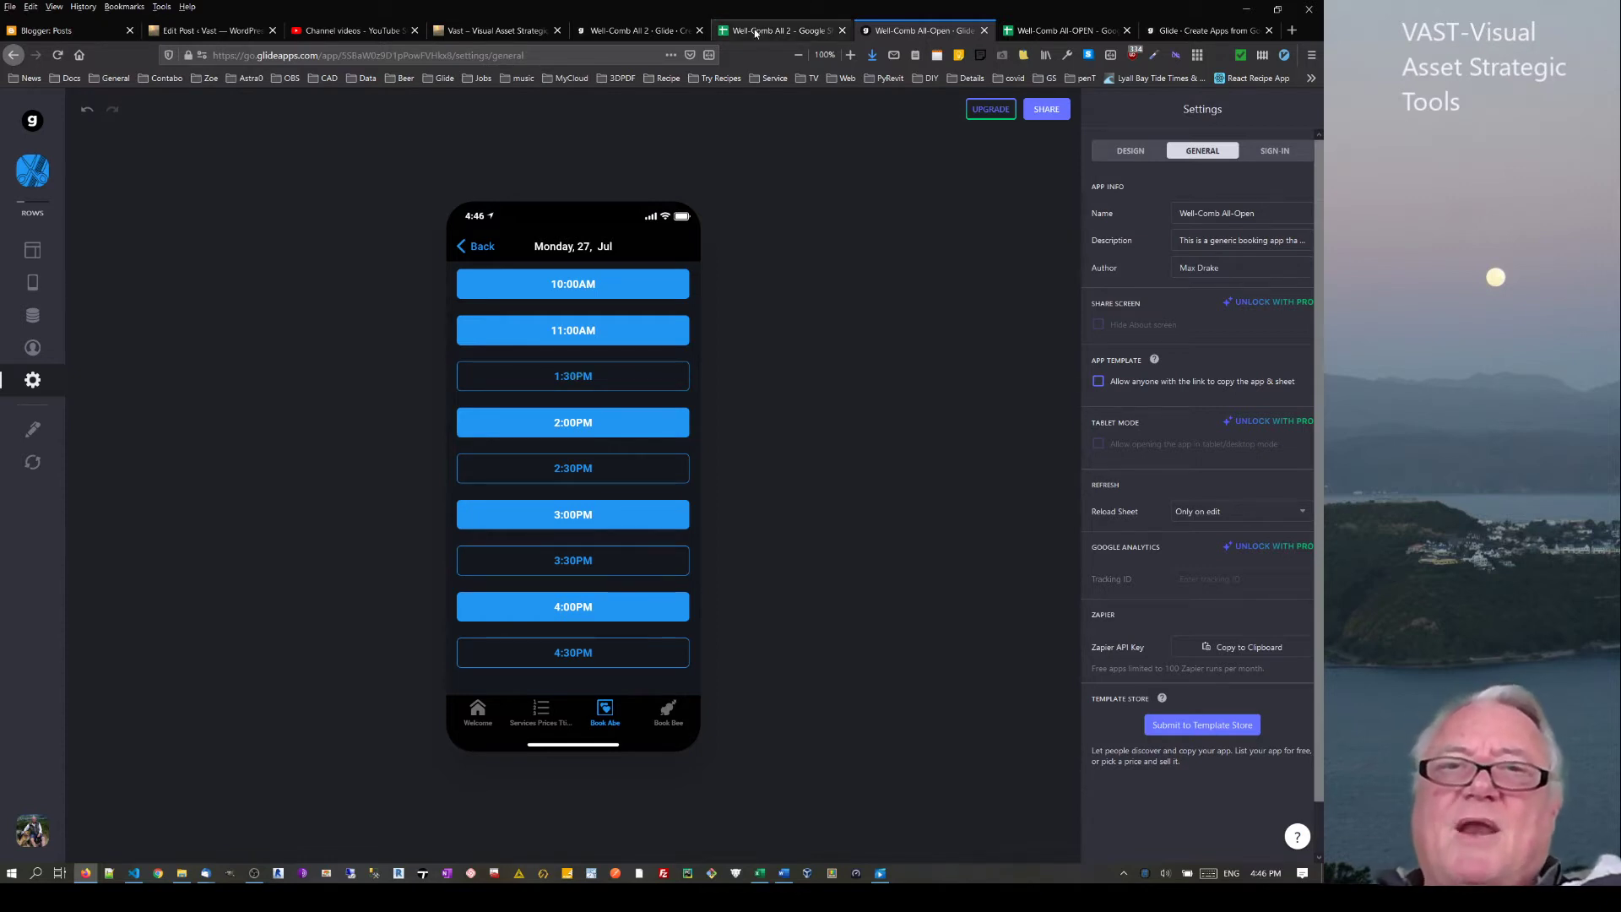
Switch to the Well-Comb All 2 app, view the 8:00 AM booking form on the Book C screen and cancel it
{"action": "left_click", "coordinate": [642, 32]}
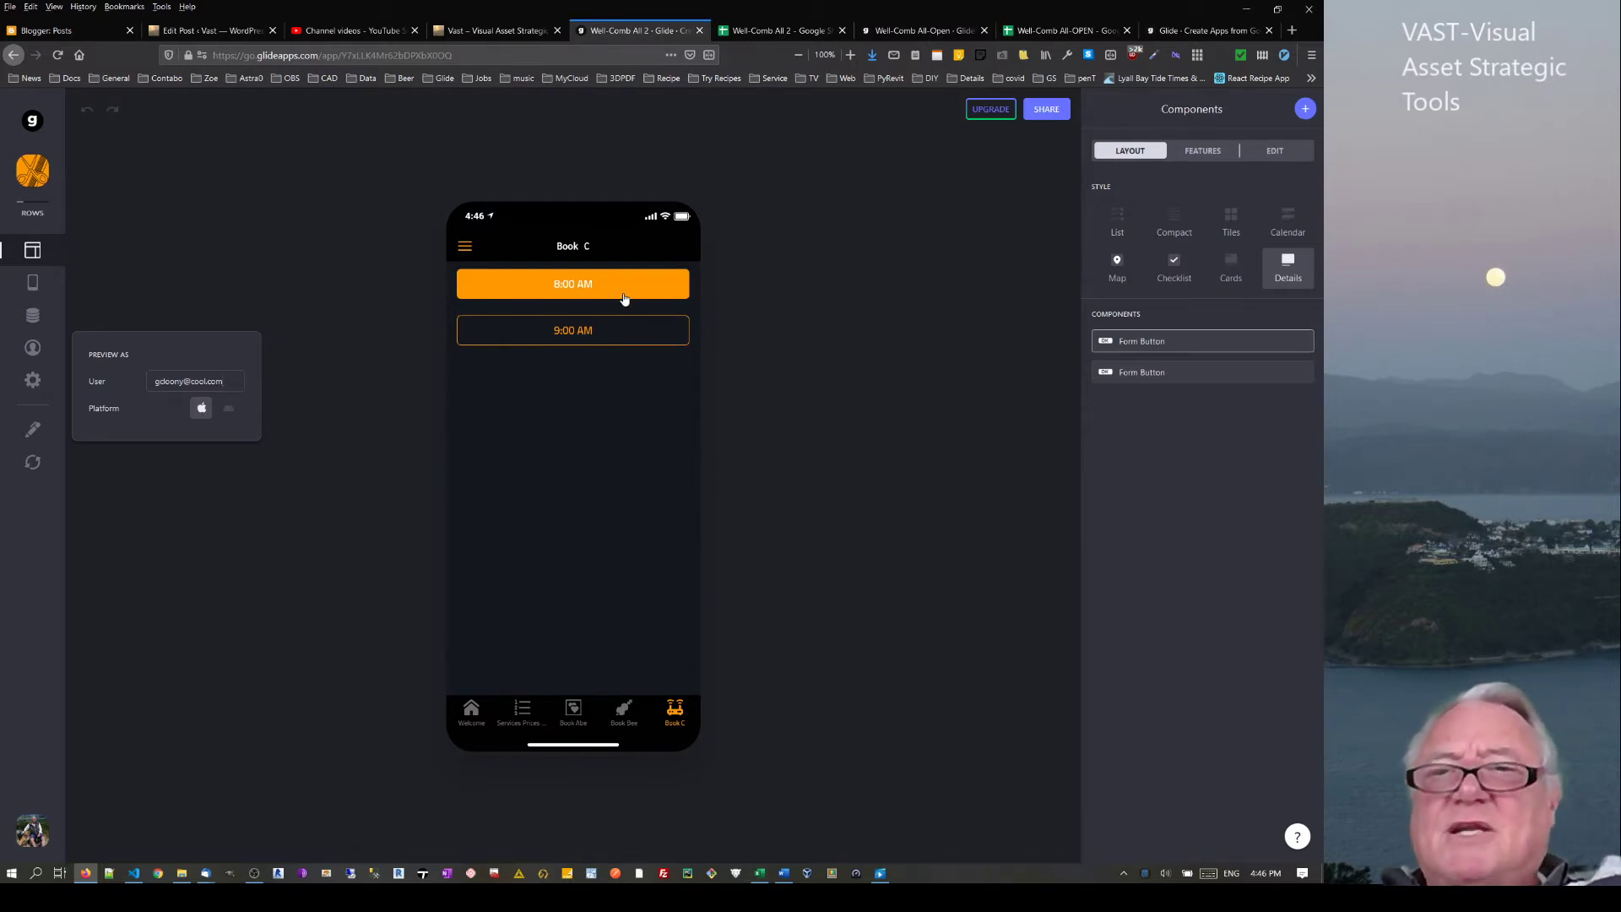
{"action": "left_click", "coordinate": [624, 299]}
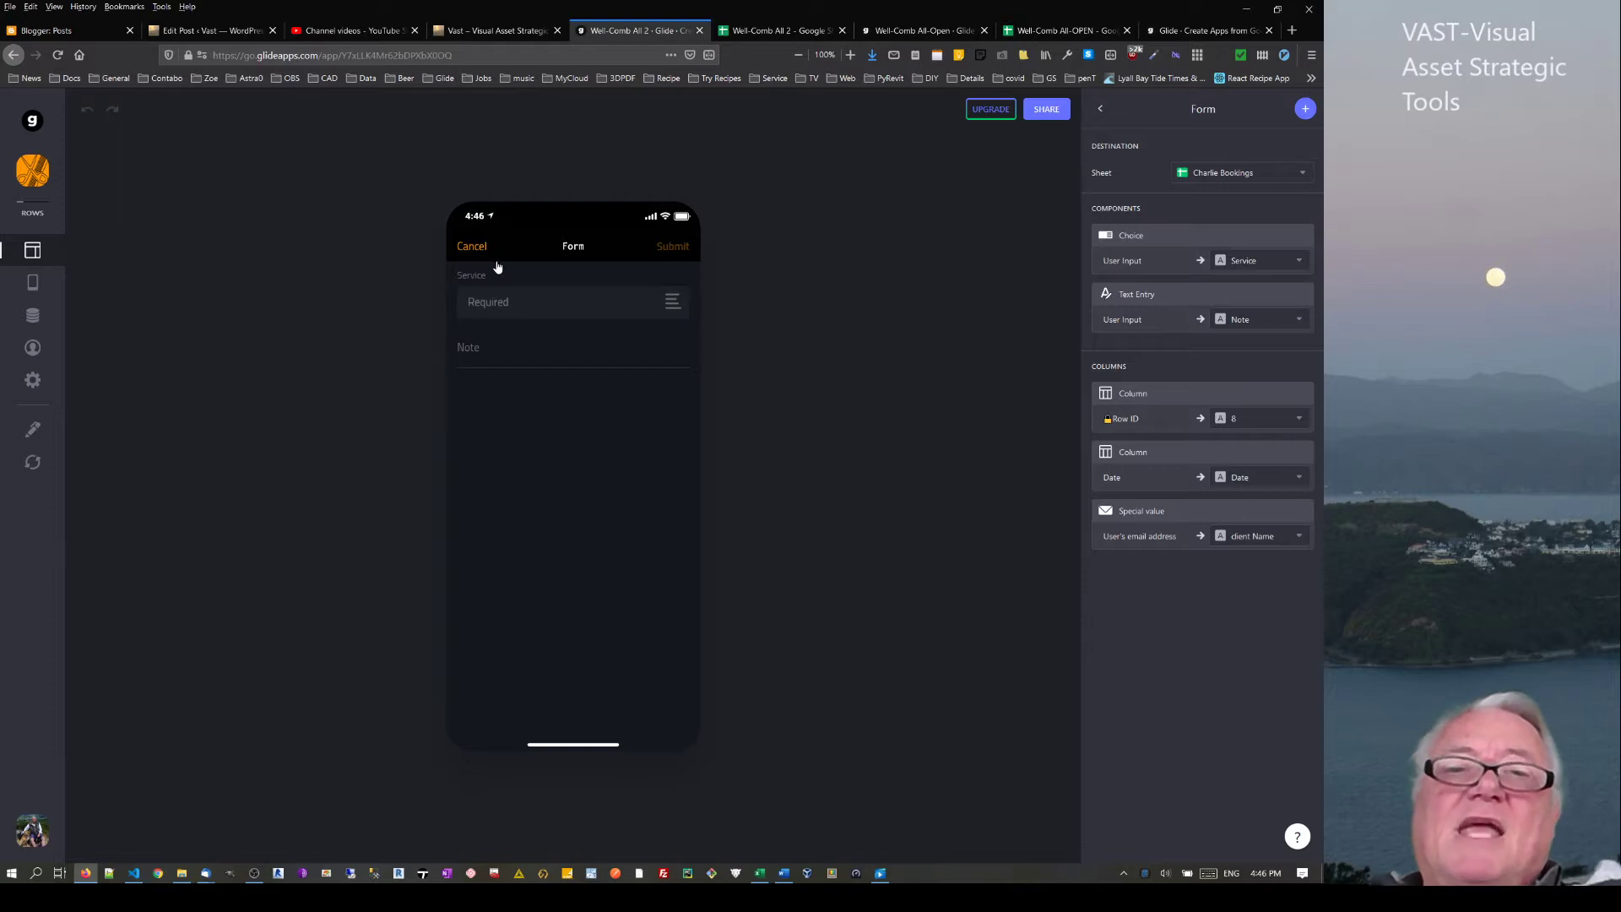
{"action": "left_click", "coordinate": [470, 247]}
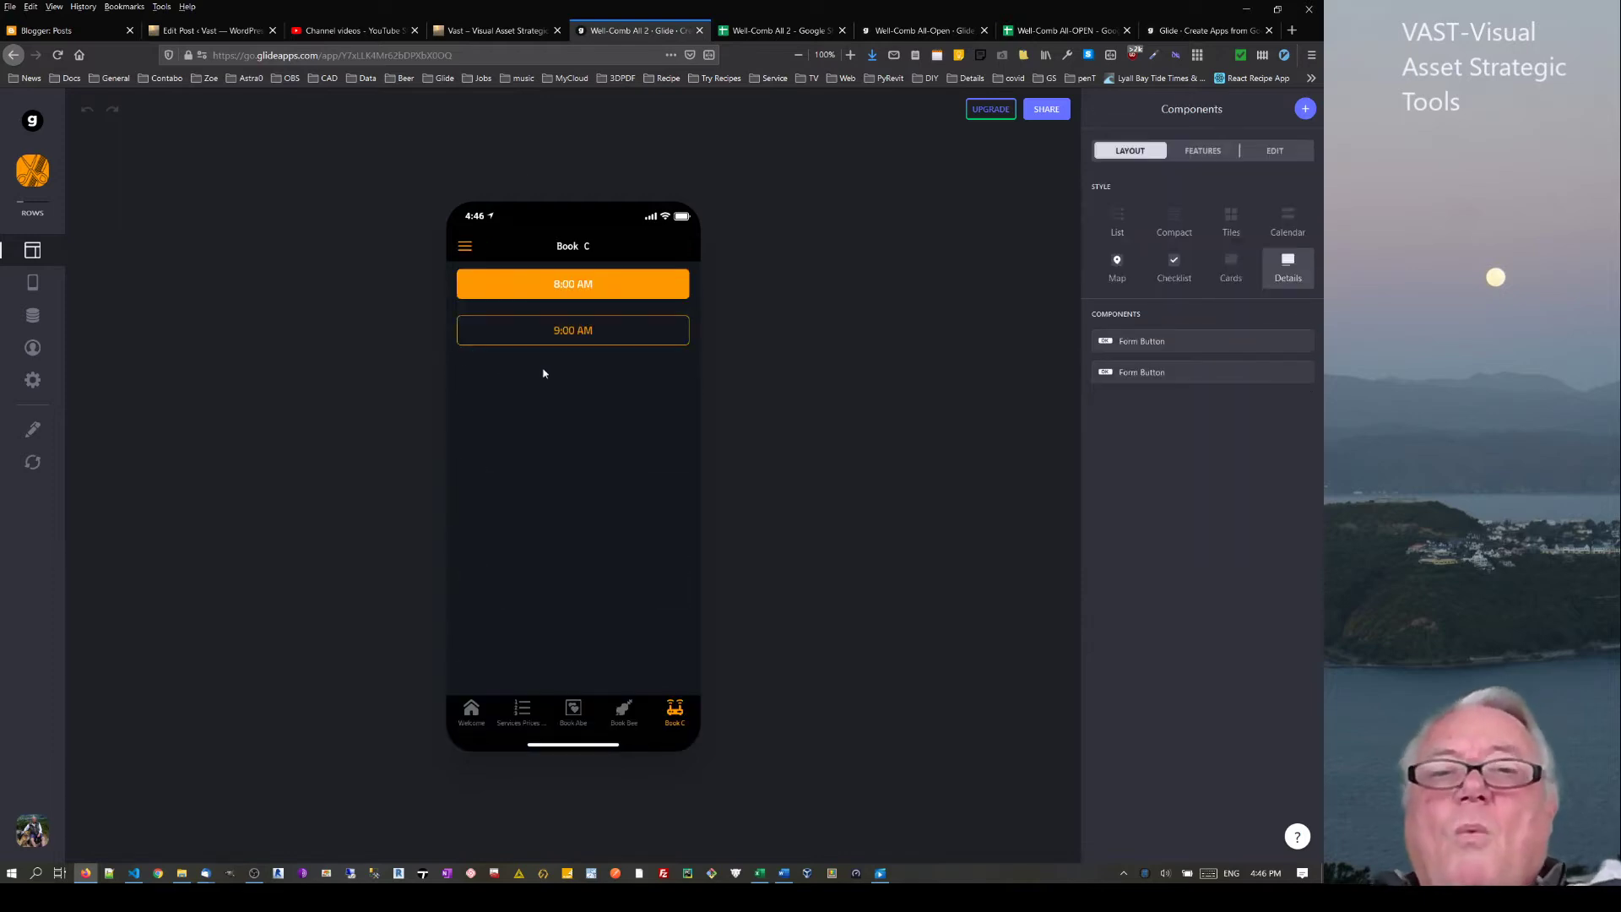
Book the 9:00 AM slot on the Book C screen with the service Head Lineup Only-0.5 hr - $7
{"action": "left_click", "coordinate": [578, 338]}
{"action": "left_click", "coordinate": [561, 318]}
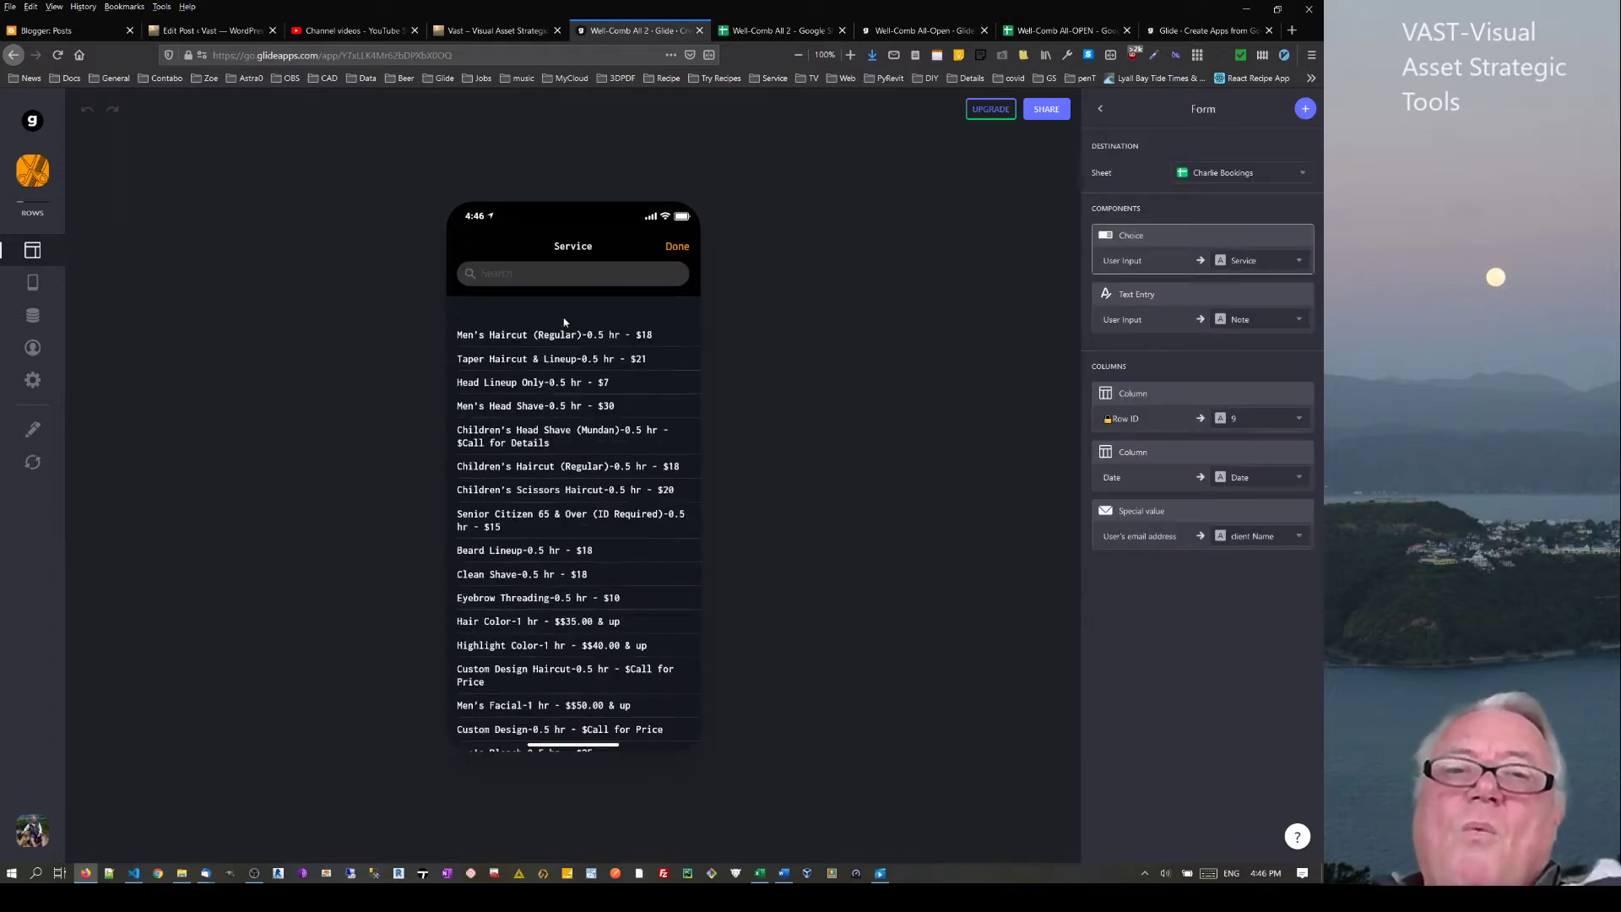
{"action": "left_click", "coordinate": [532, 380]}
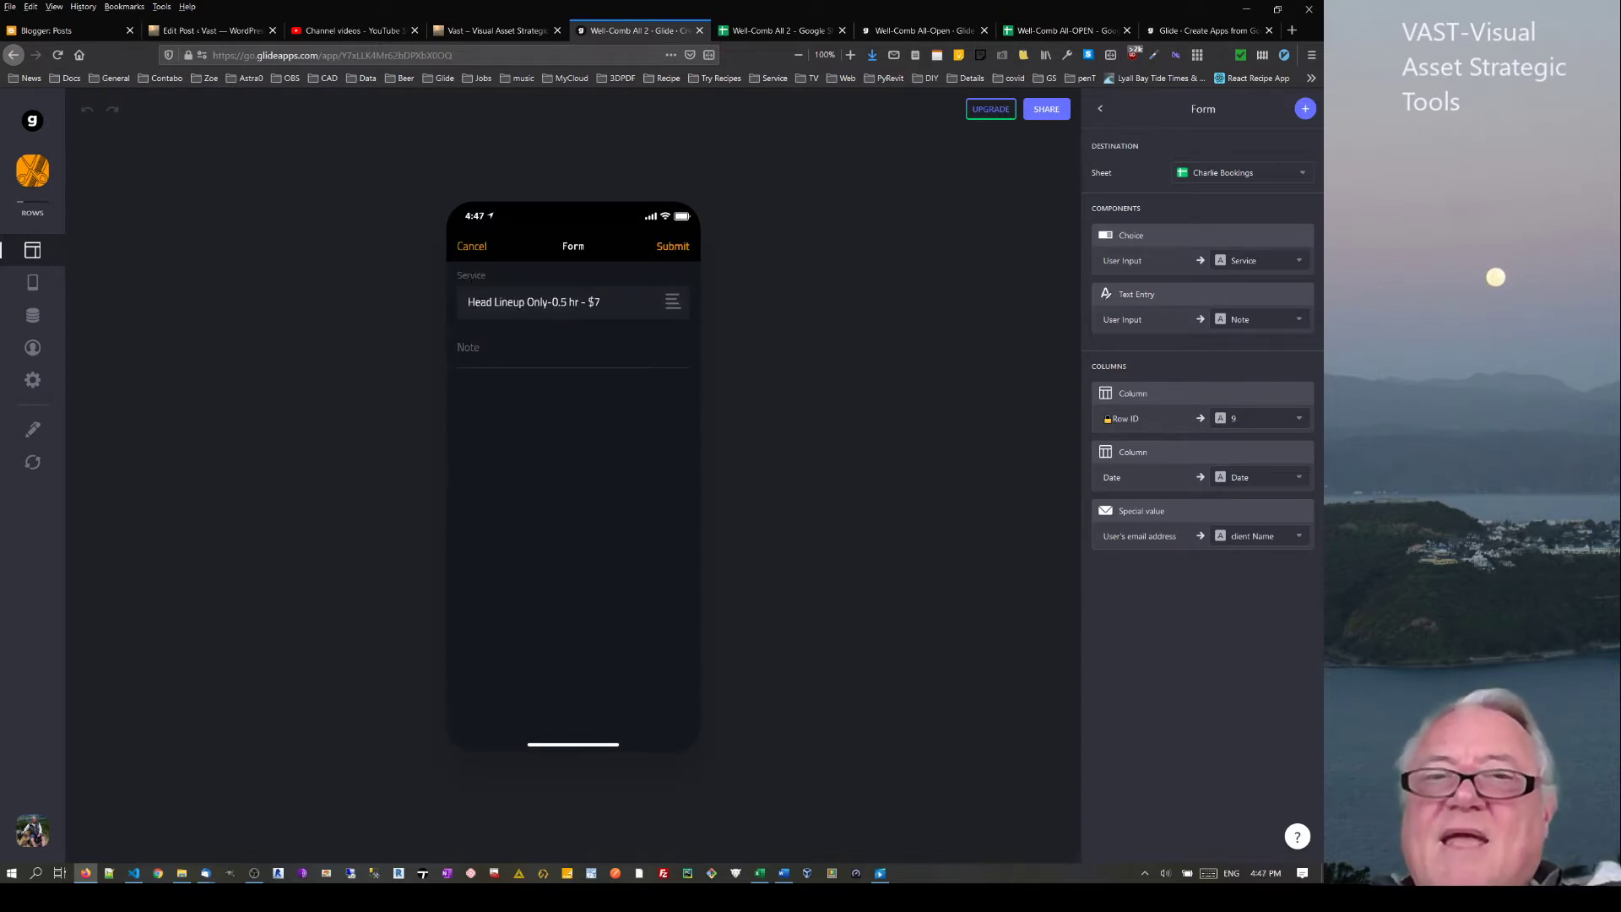
{"action": "left_click", "coordinate": [675, 246]}
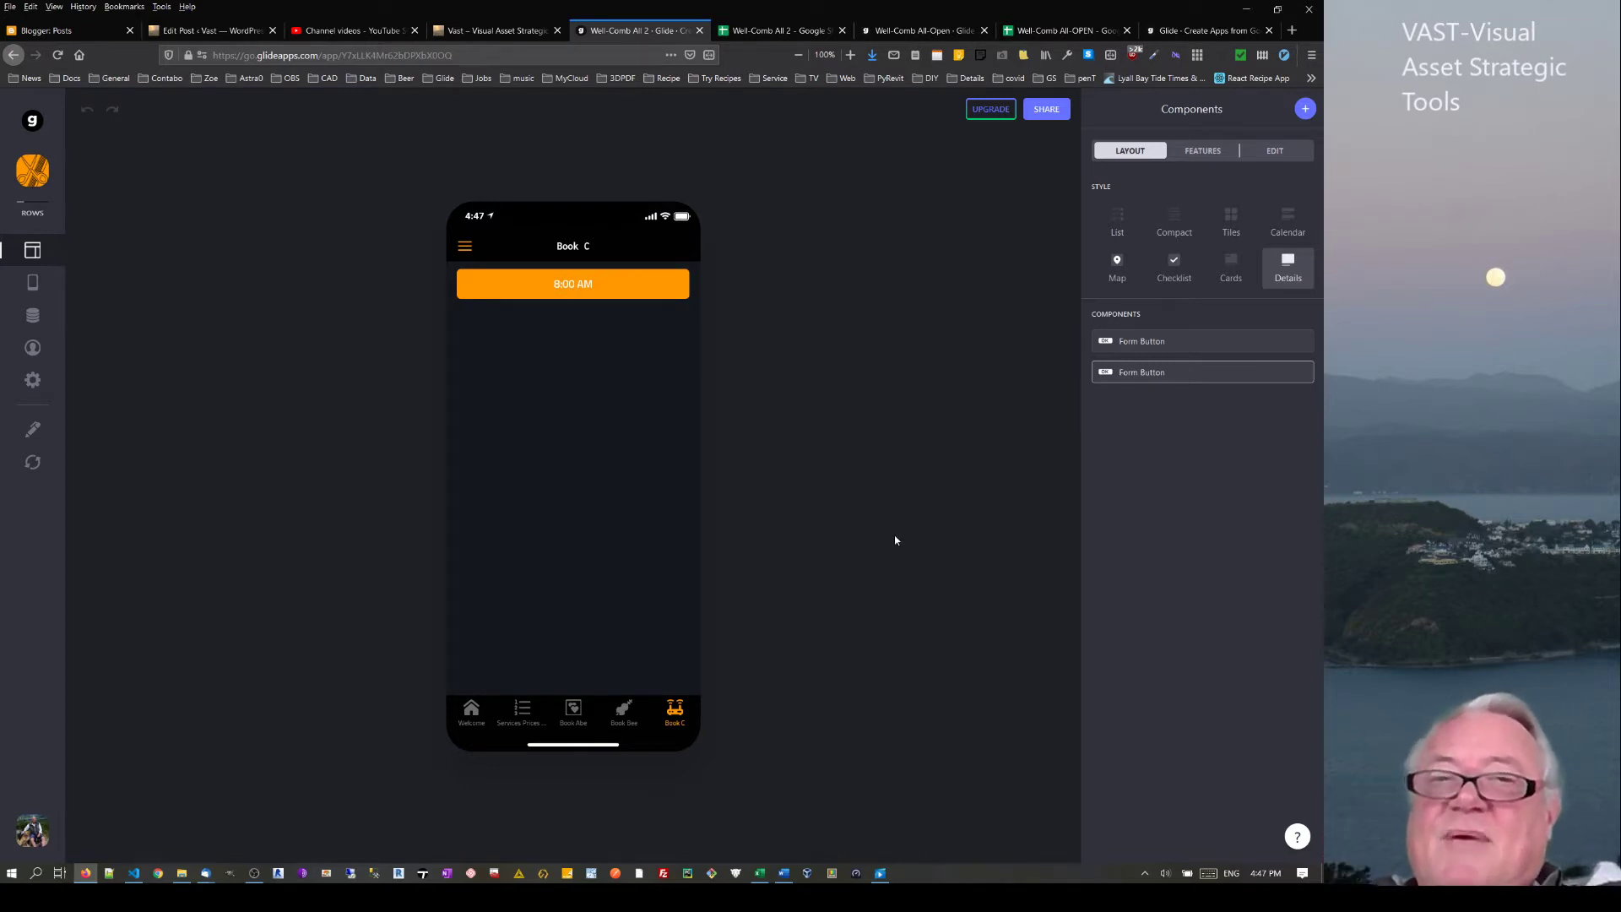
Inspect the 9:00 AM form button's properties and the 8:00 AM booking form's column settings, leaving the form without submitting
{"action": "left_click", "coordinate": [1209, 377]}
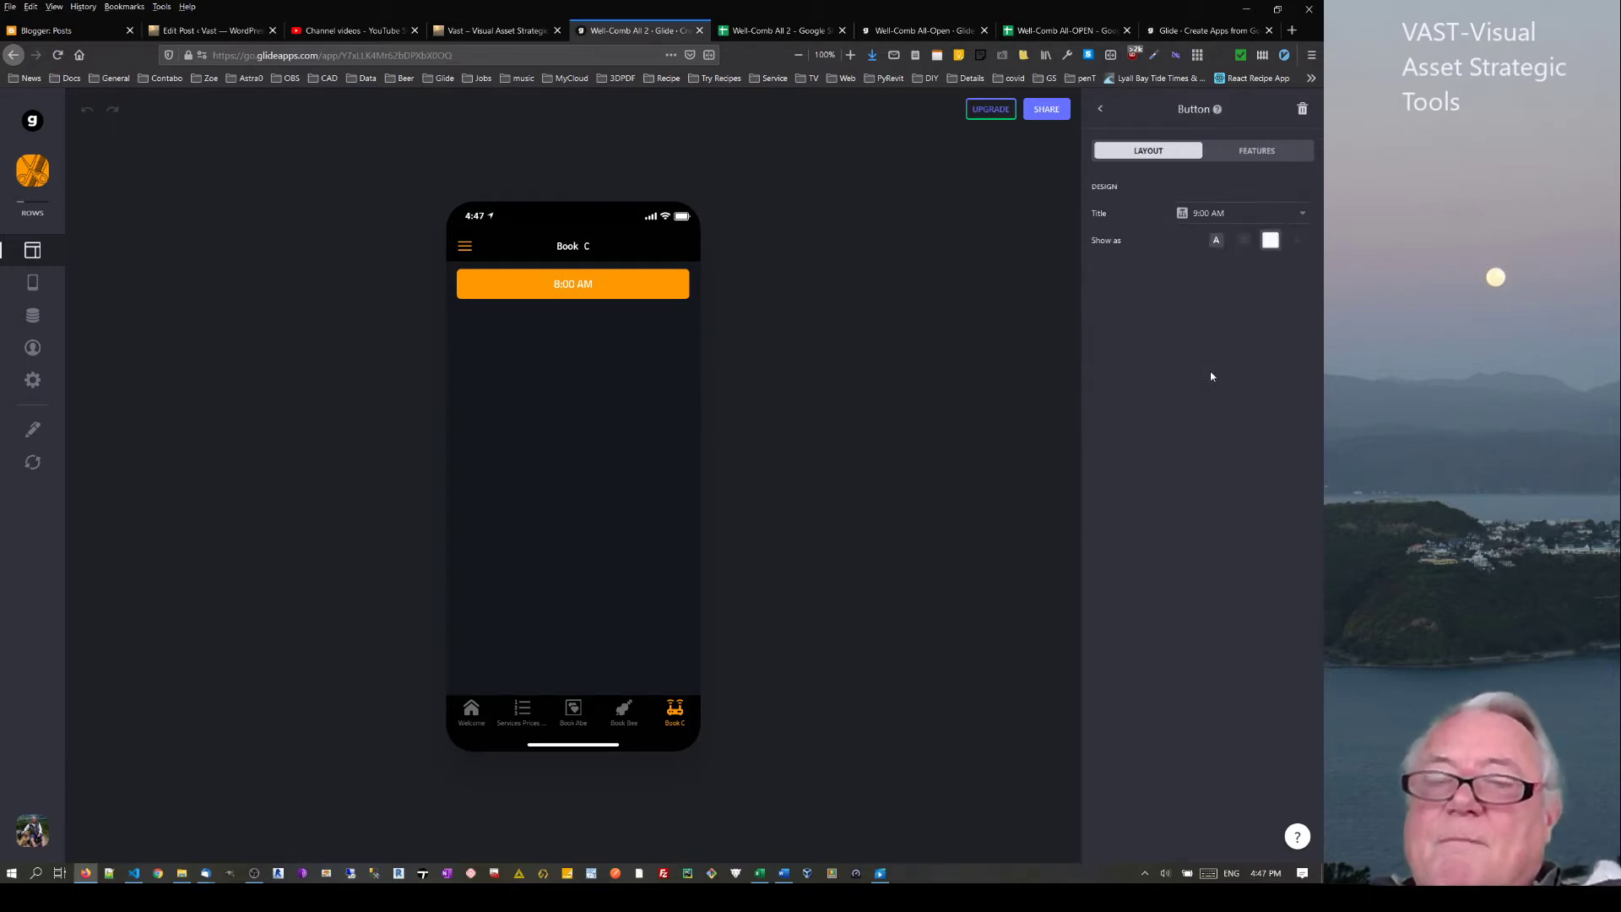
{"action": "left_click", "coordinate": [684, 295]}
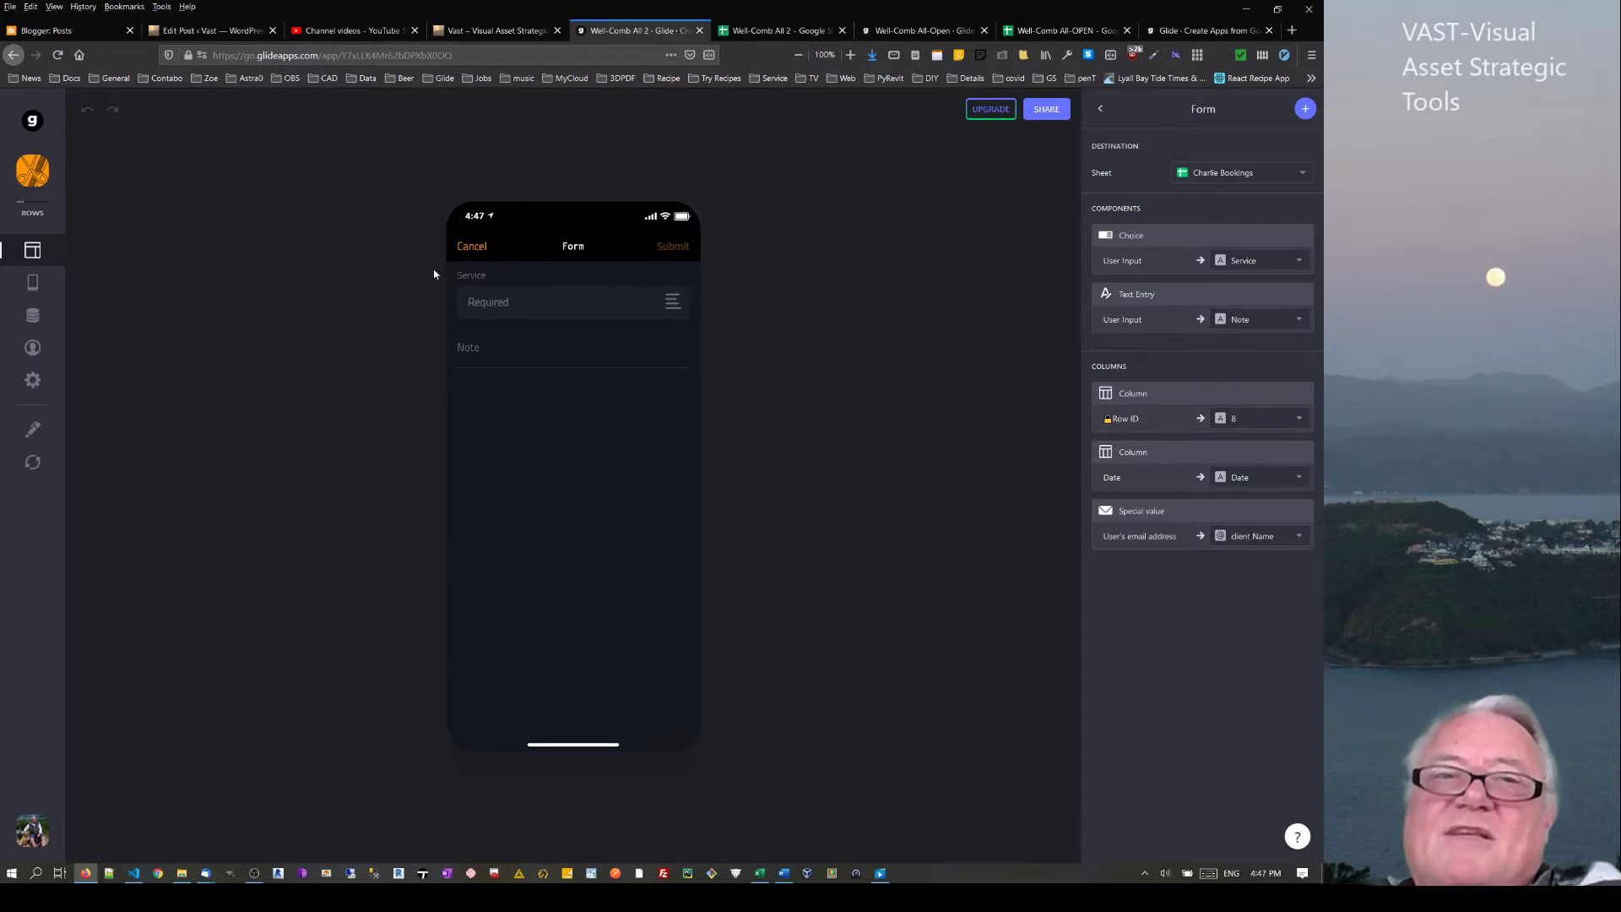
{"action": "left_click", "coordinate": [473, 246]}
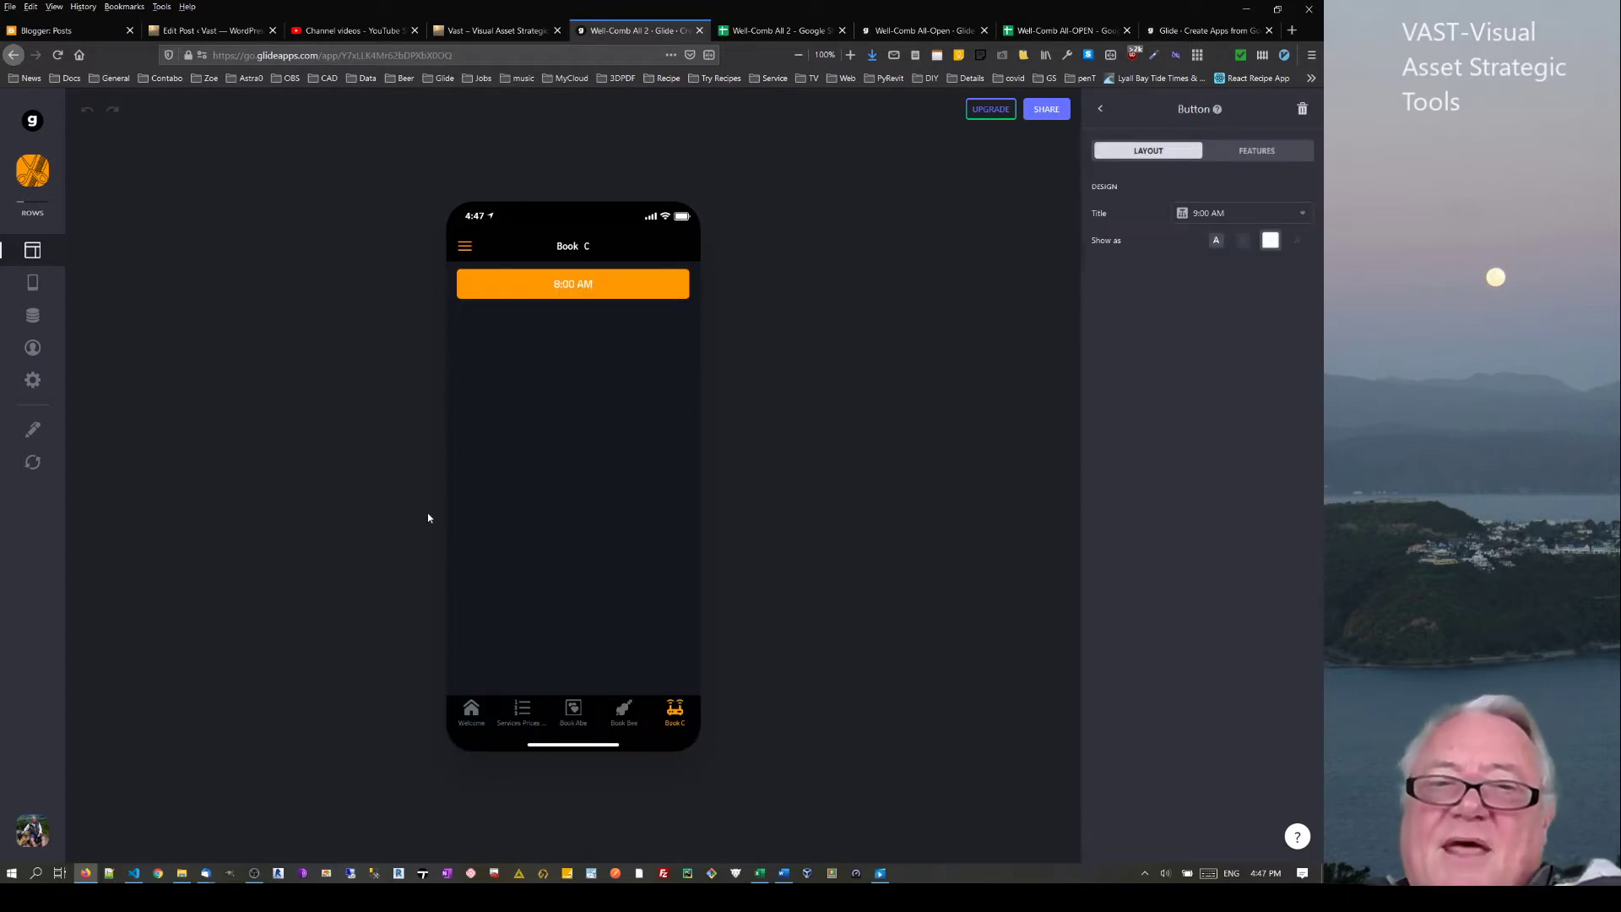
Switch to the Well-Comb All 2 spreadsheet and examine the dates in the Abe Schedule sheet
{"action": "left_click", "coordinate": [756, 32]}
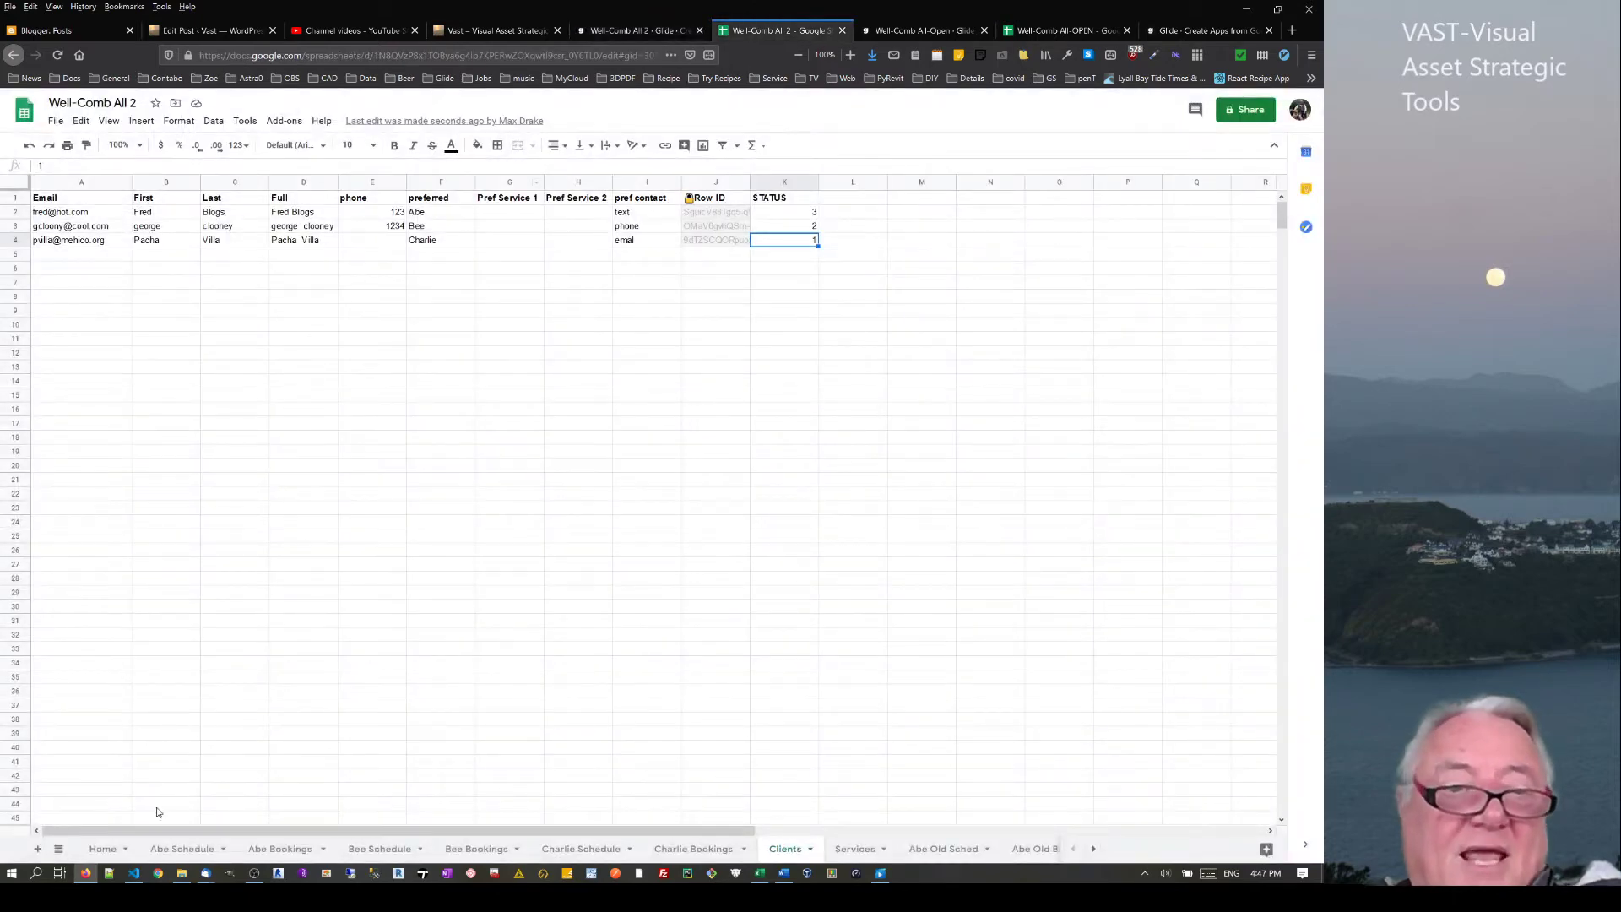
{"action": "left_click", "coordinate": [184, 853]}
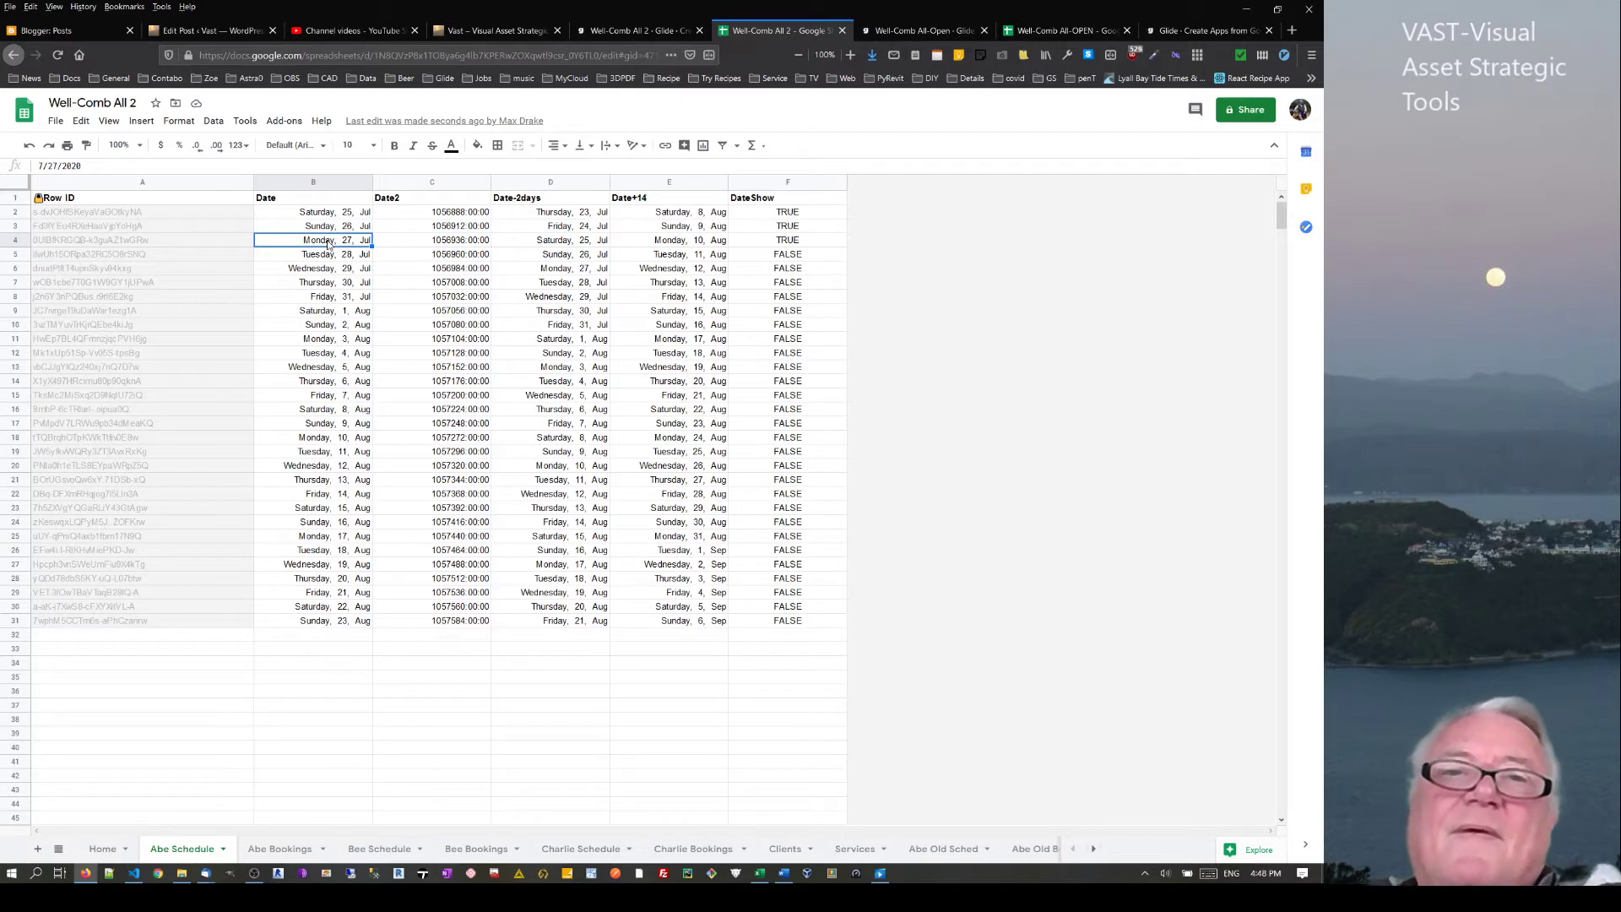
Return to the Well-Comb All-Open app and inspect the date filter applied to the Book Abe list
{"action": "left_click", "coordinate": [937, 30]}
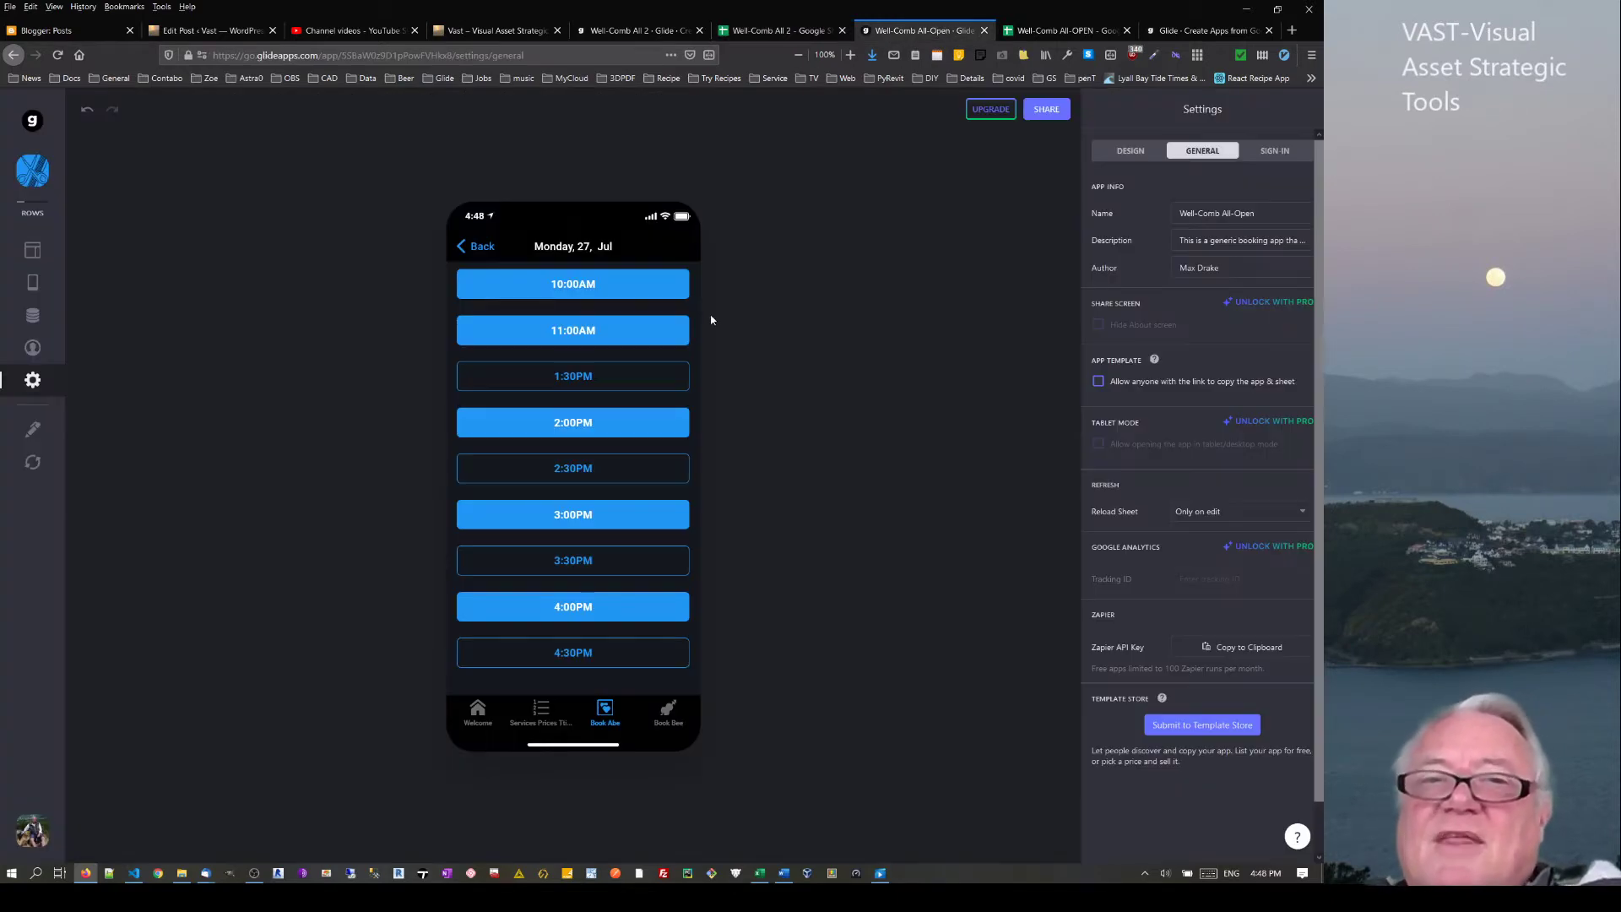
{"action": "left_click", "coordinate": [469, 247]}
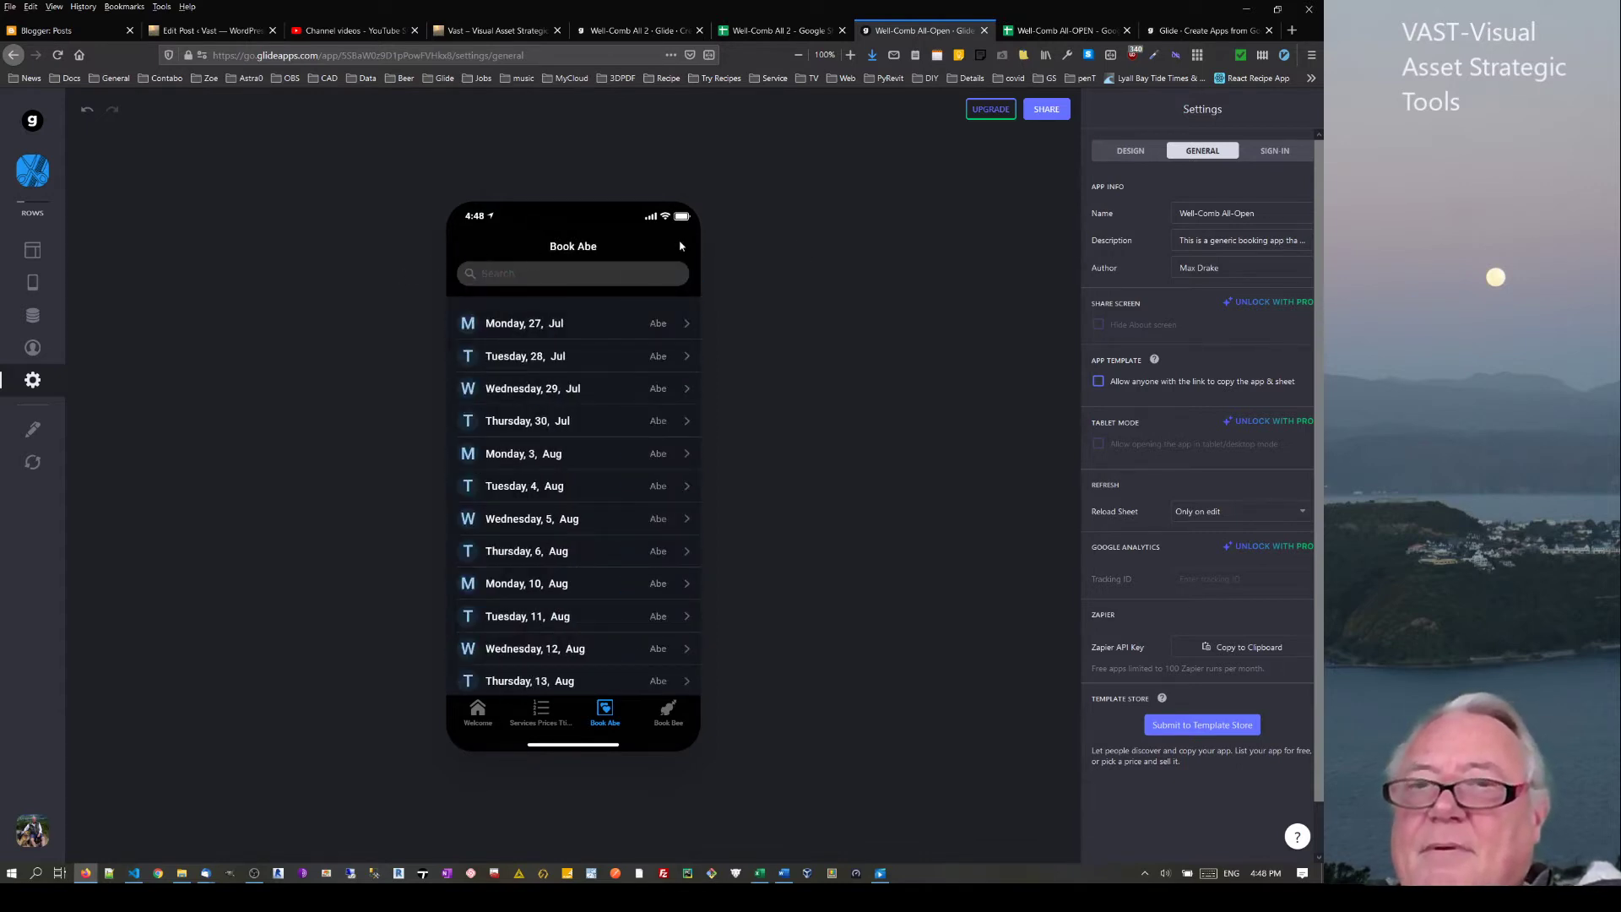
{"action": "left_click", "coordinate": [39, 260]}
{"action": "left_click", "coordinate": [1216, 156]}
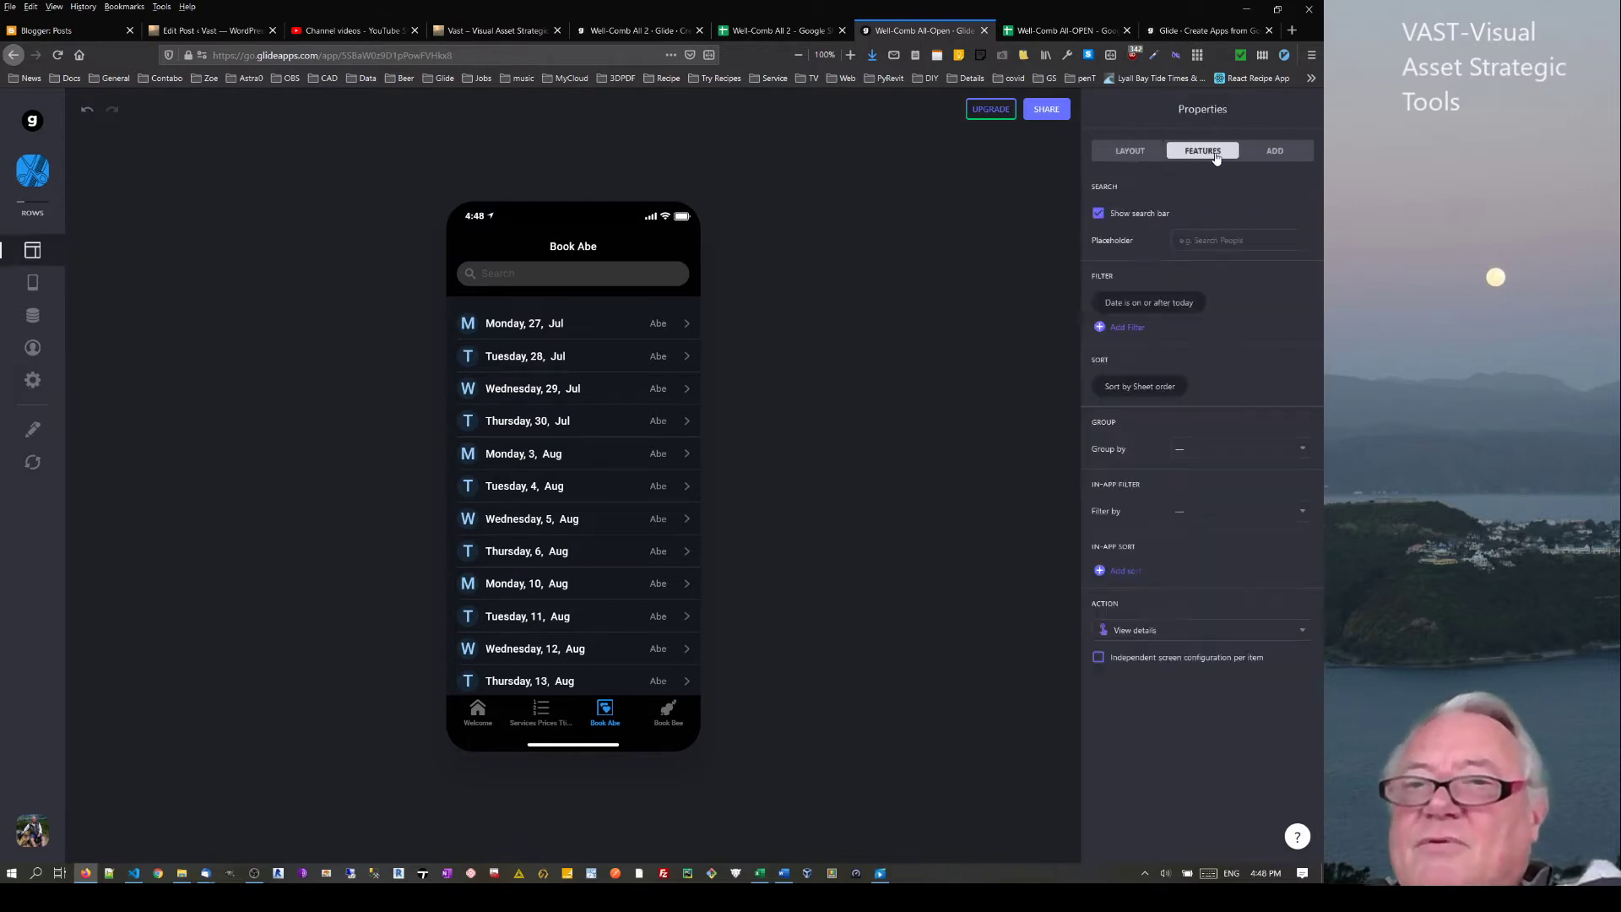
{"action": "left_click", "coordinate": [1112, 306]}
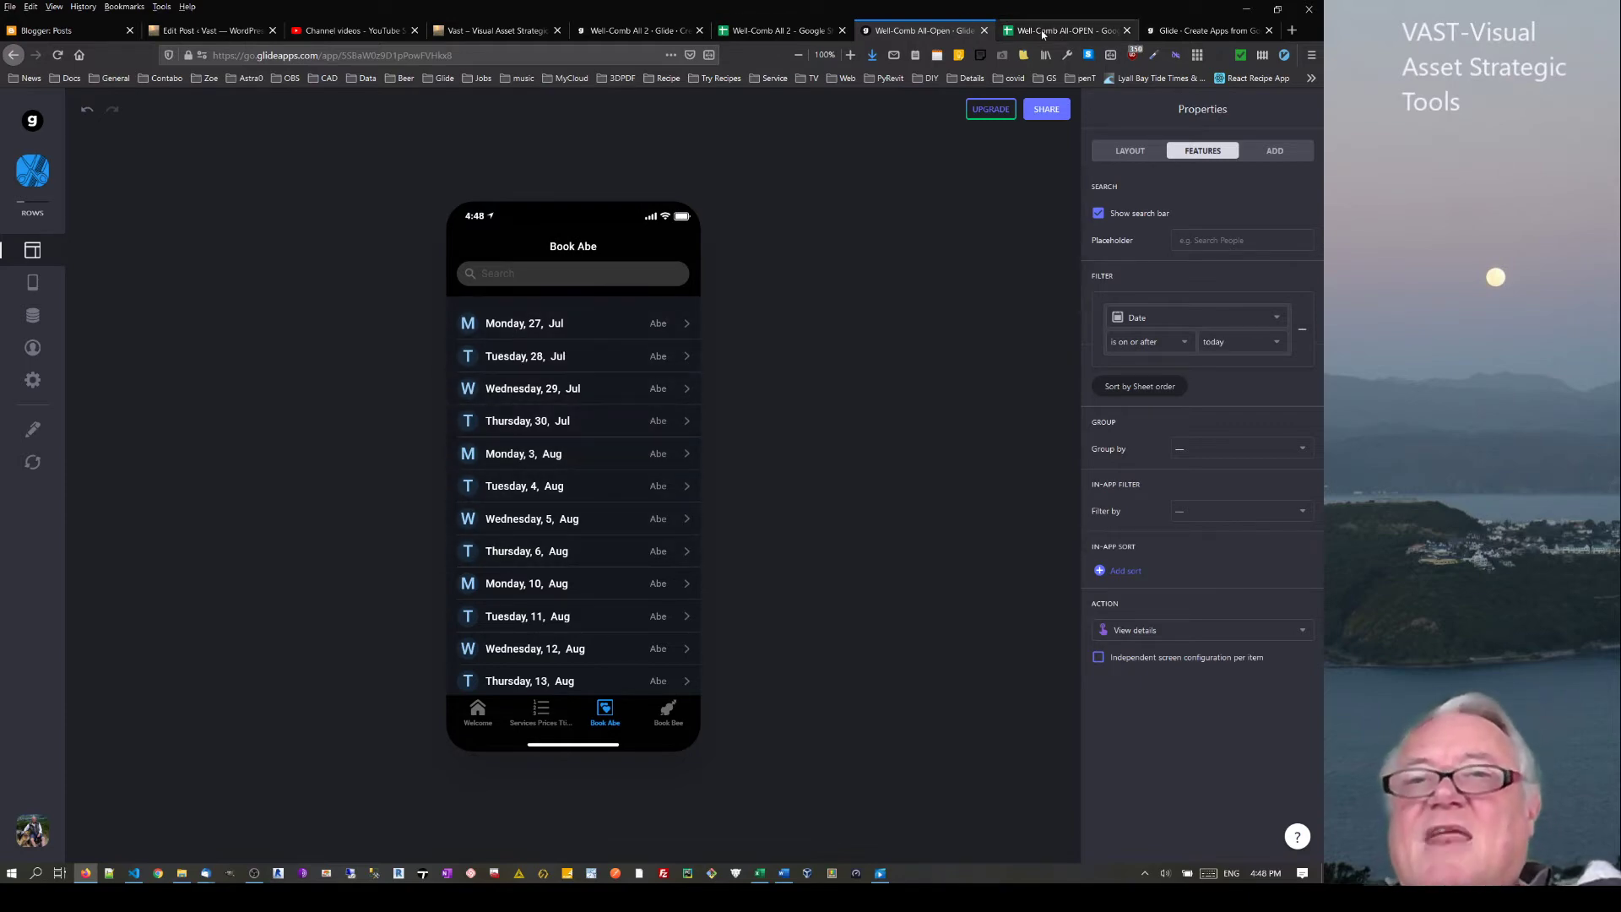
Examine the first week of dates in the Abe Schedule sheet of the Well-Comb All-OPEN spreadsheet
{"action": "left_click", "coordinate": [1062, 31]}
{"action": "left_click_drag", "start_coordinate": [231, 217], "coordinate": [228, 284]}
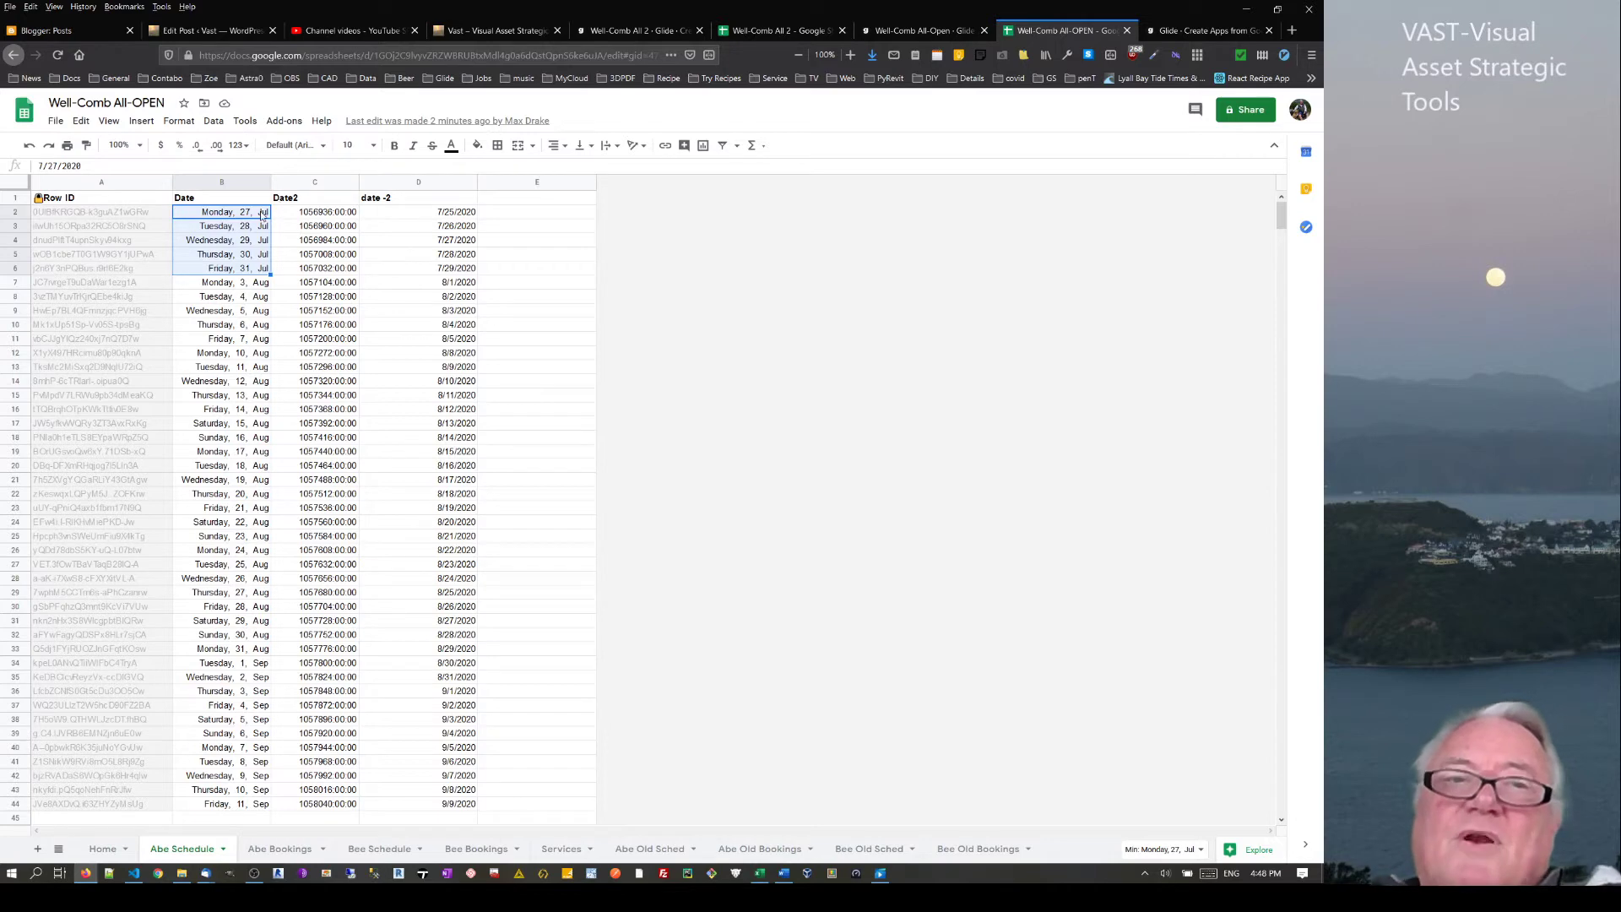
{"action": "left_click", "coordinate": [226, 257]}
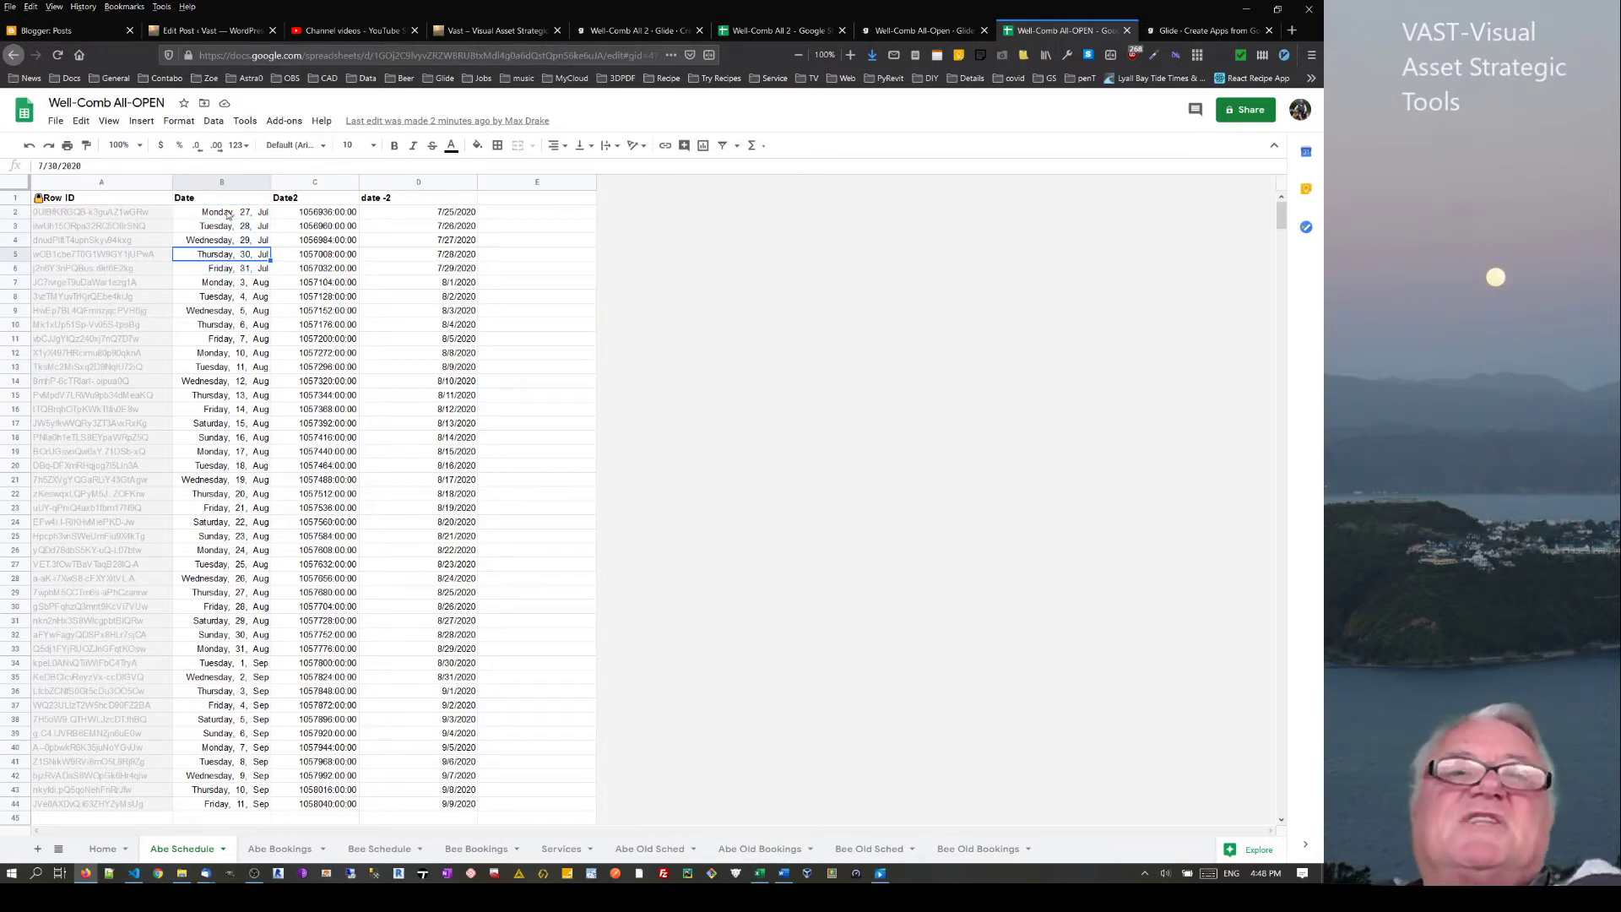
Compare the bookable dates in the Book Abe list of the Well-Comb All-Open app and the Well-Comb All 2 app
{"action": "left_click", "coordinate": [925, 29]}
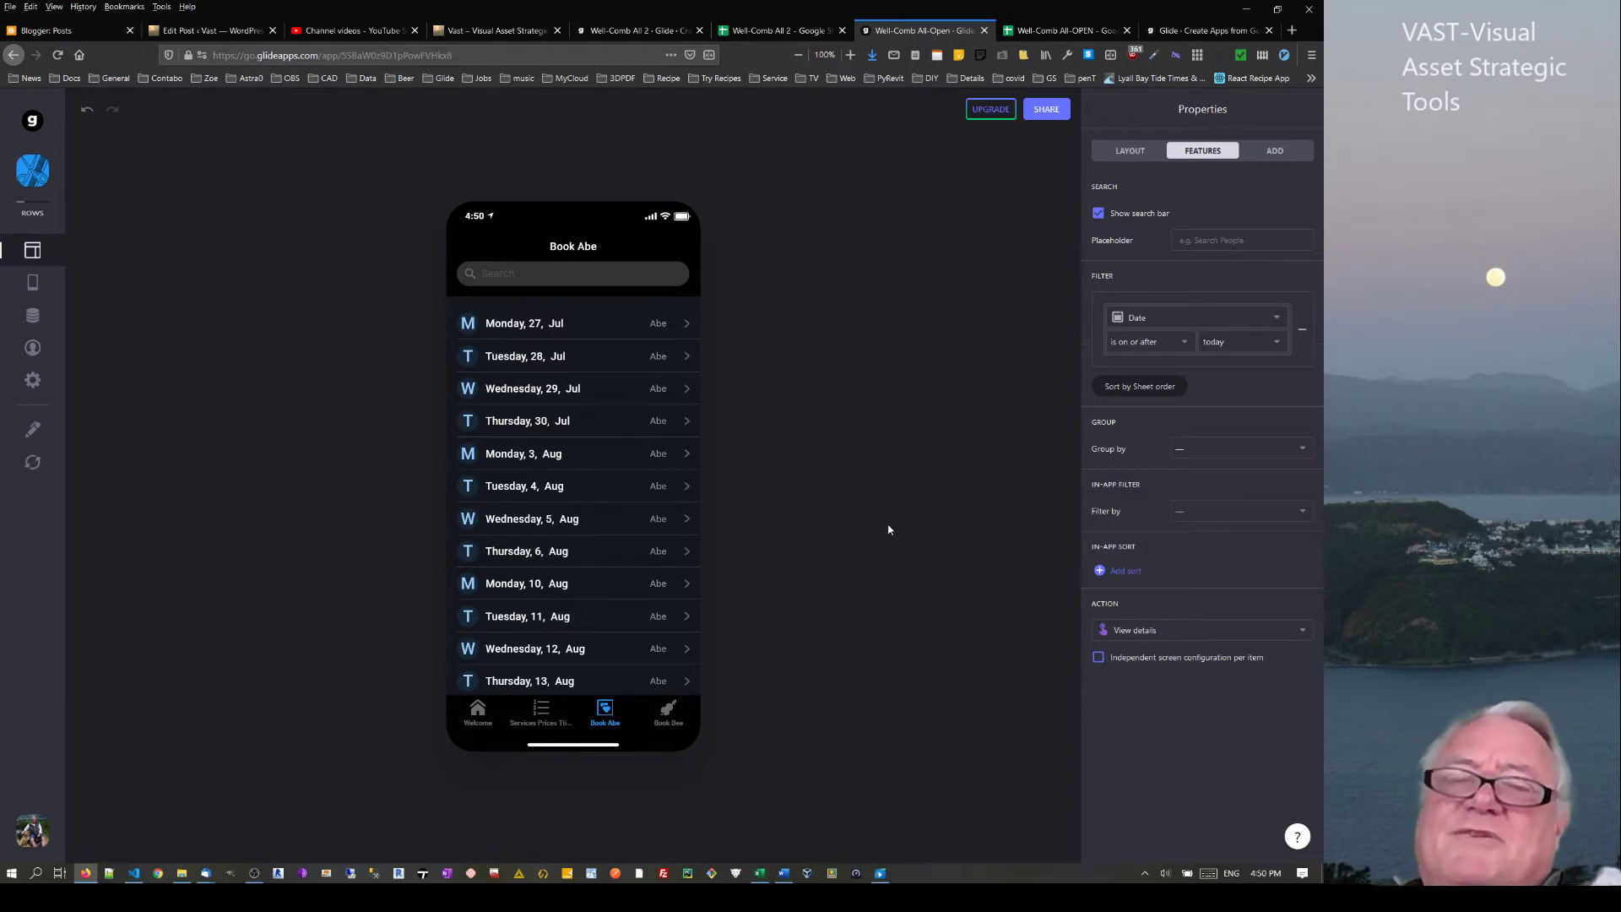
{"action": "left_click", "coordinate": [613, 32]}
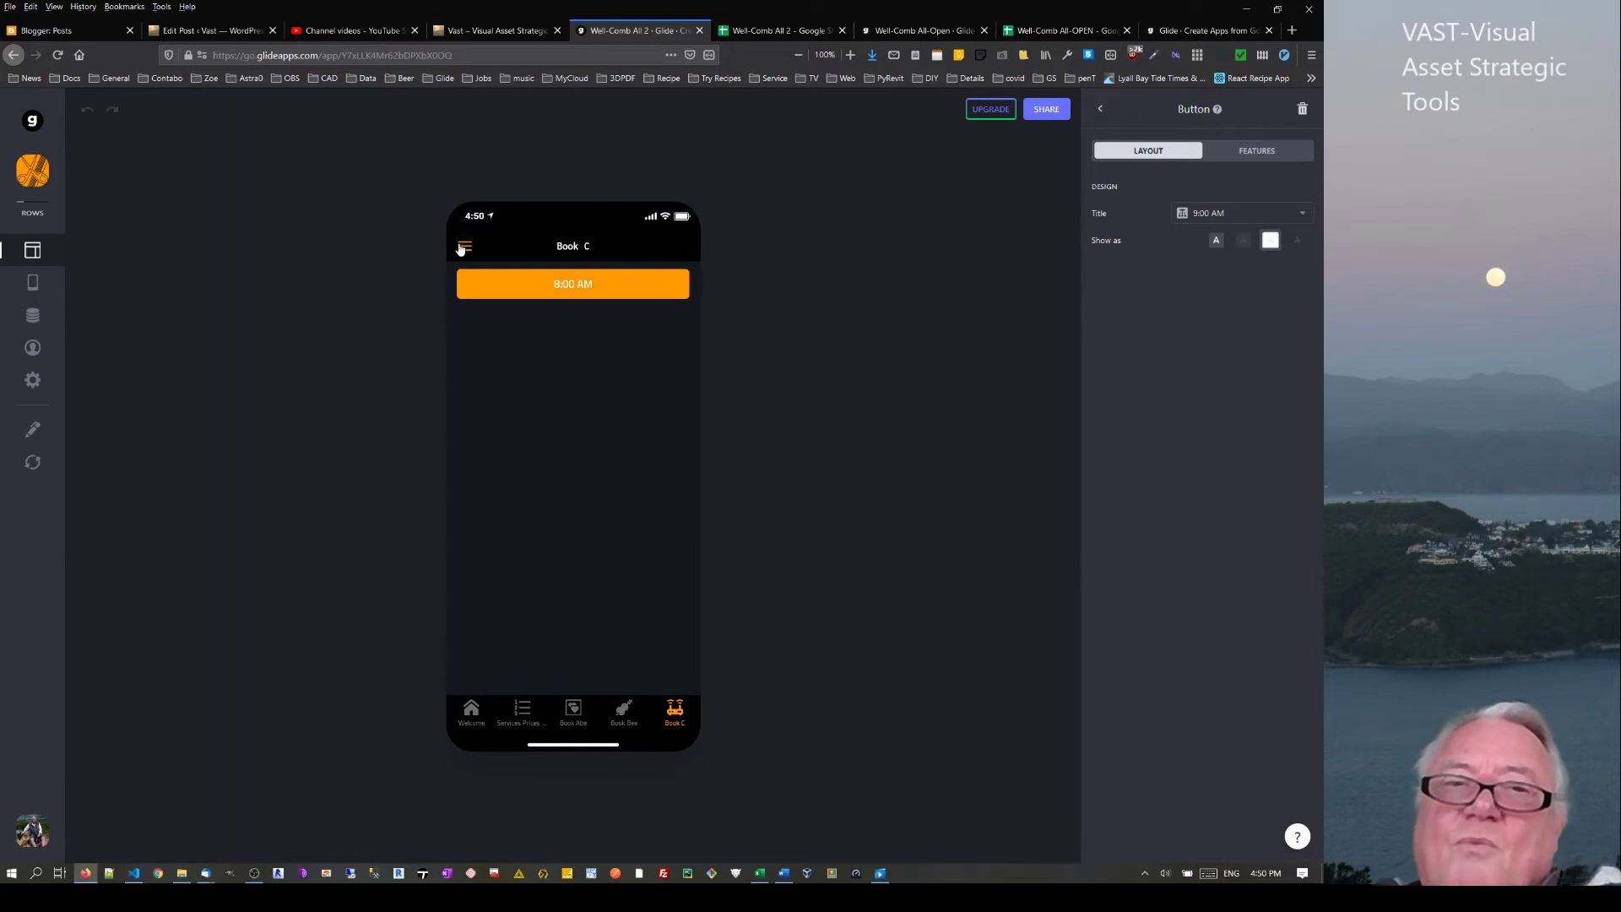
{"action": "left_click", "coordinate": [573, 714]}
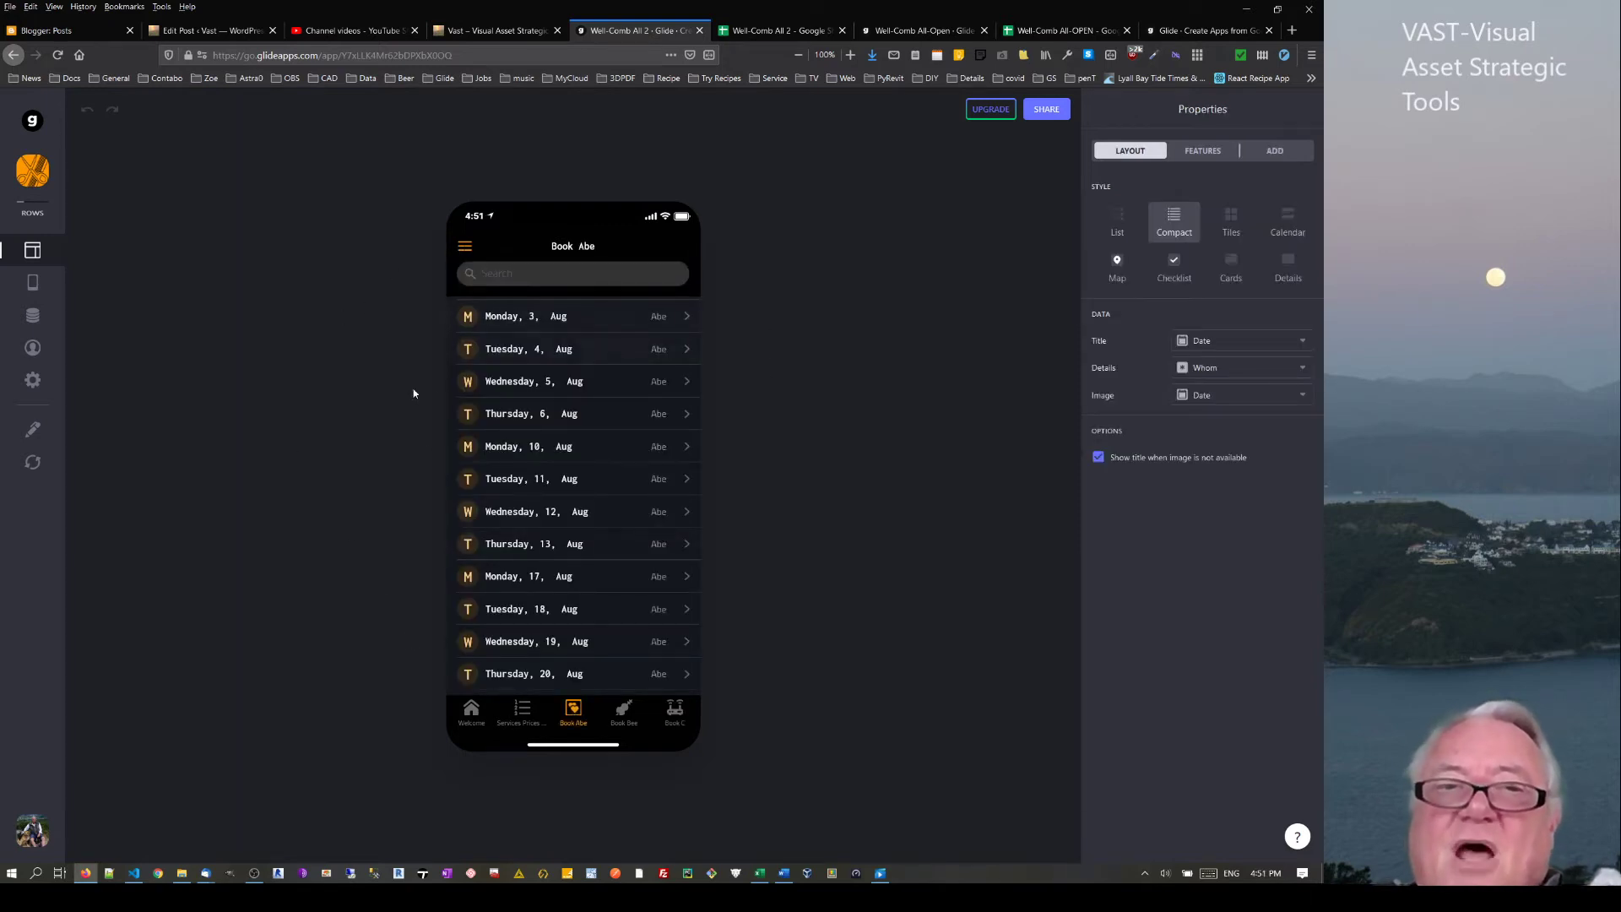
View the Welcome screen of Well-Comb All 2 and check the app's sign-in options without changing the selected one
{"action": "left_click", "coordinate": [469, 711]}
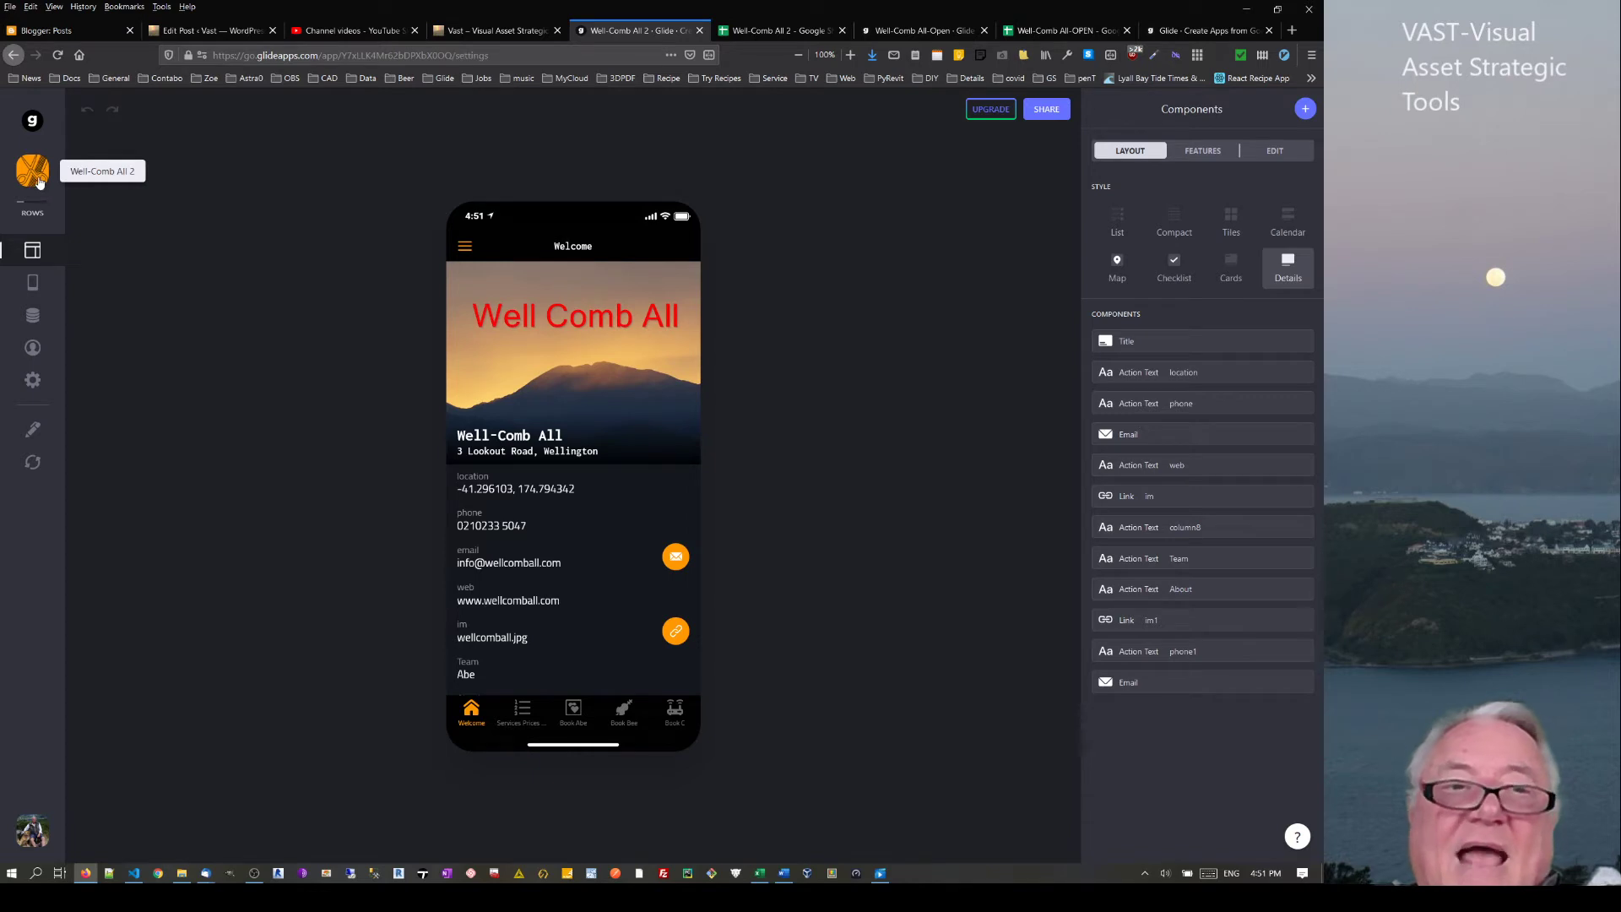
{"action": "left_click", "coordinate": [32, 380]}
{"action": "left_click", "coordinate": [1203, 152]}
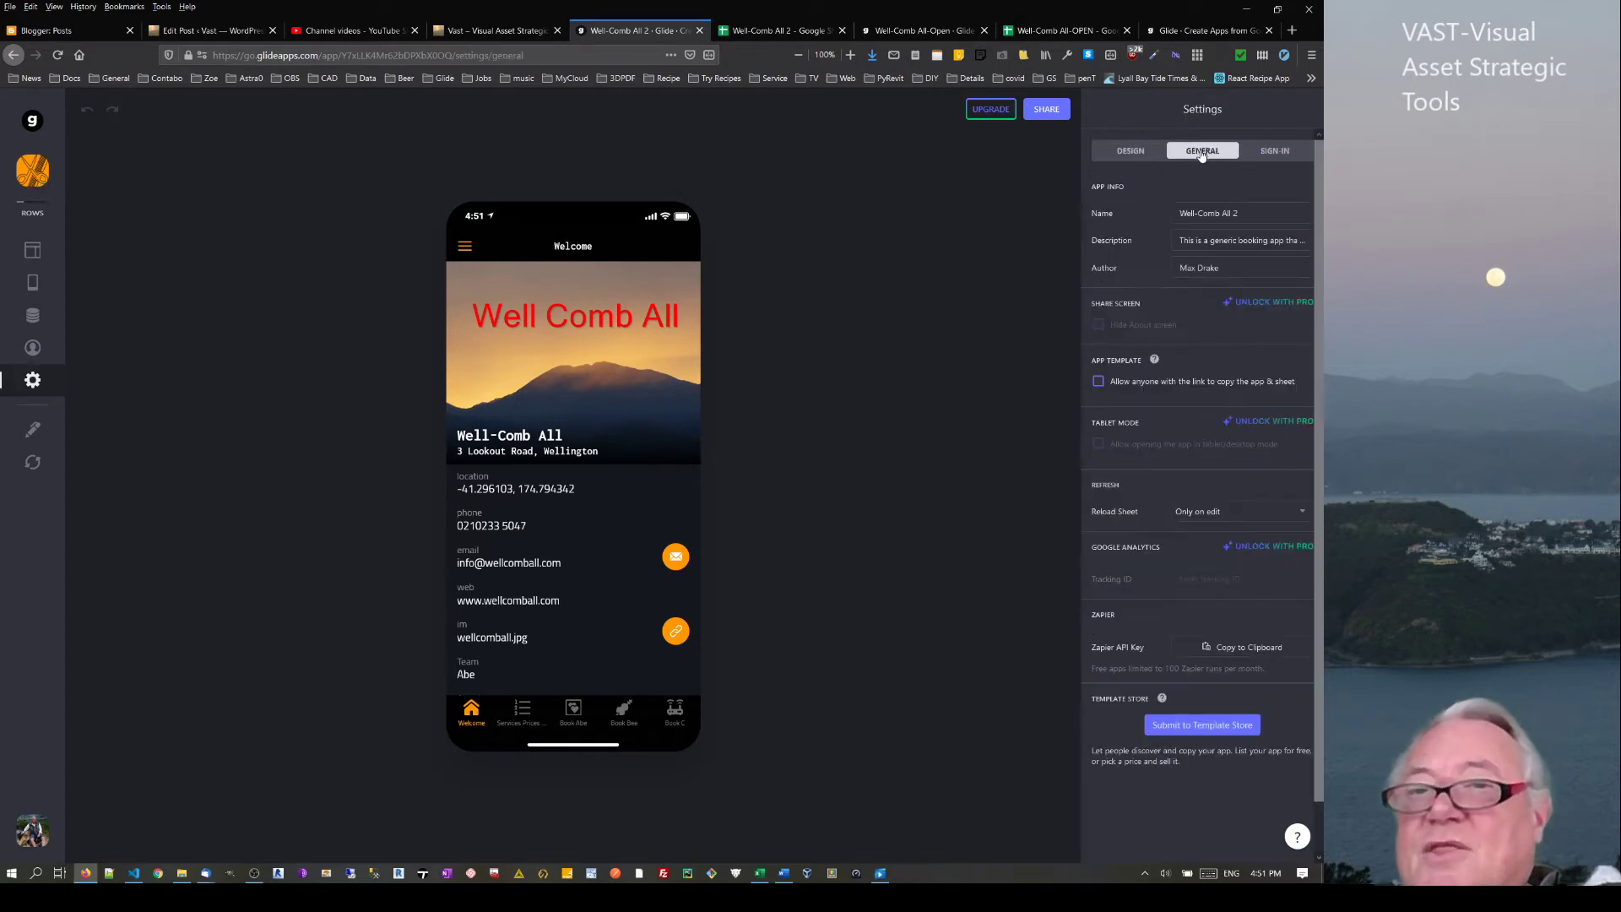
{"action": "left_click", "coordinate": [1275, 152]}
{"action": "left_click", "coordinate": [1243, 194]}
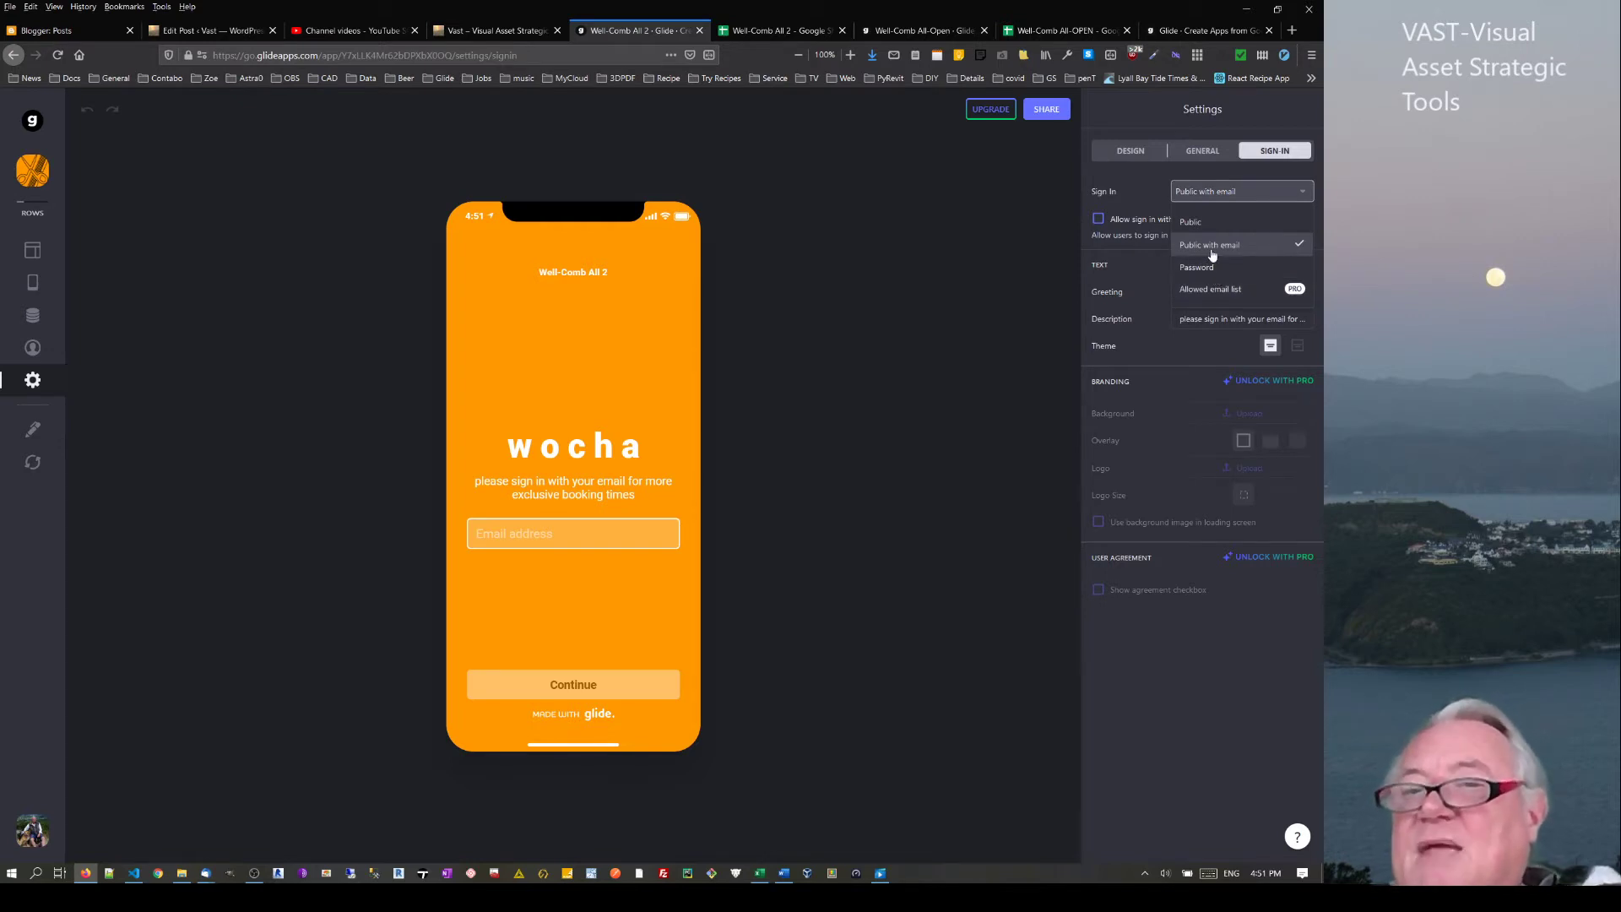
{"action": "left_click", "coordinate": [807, 281]}
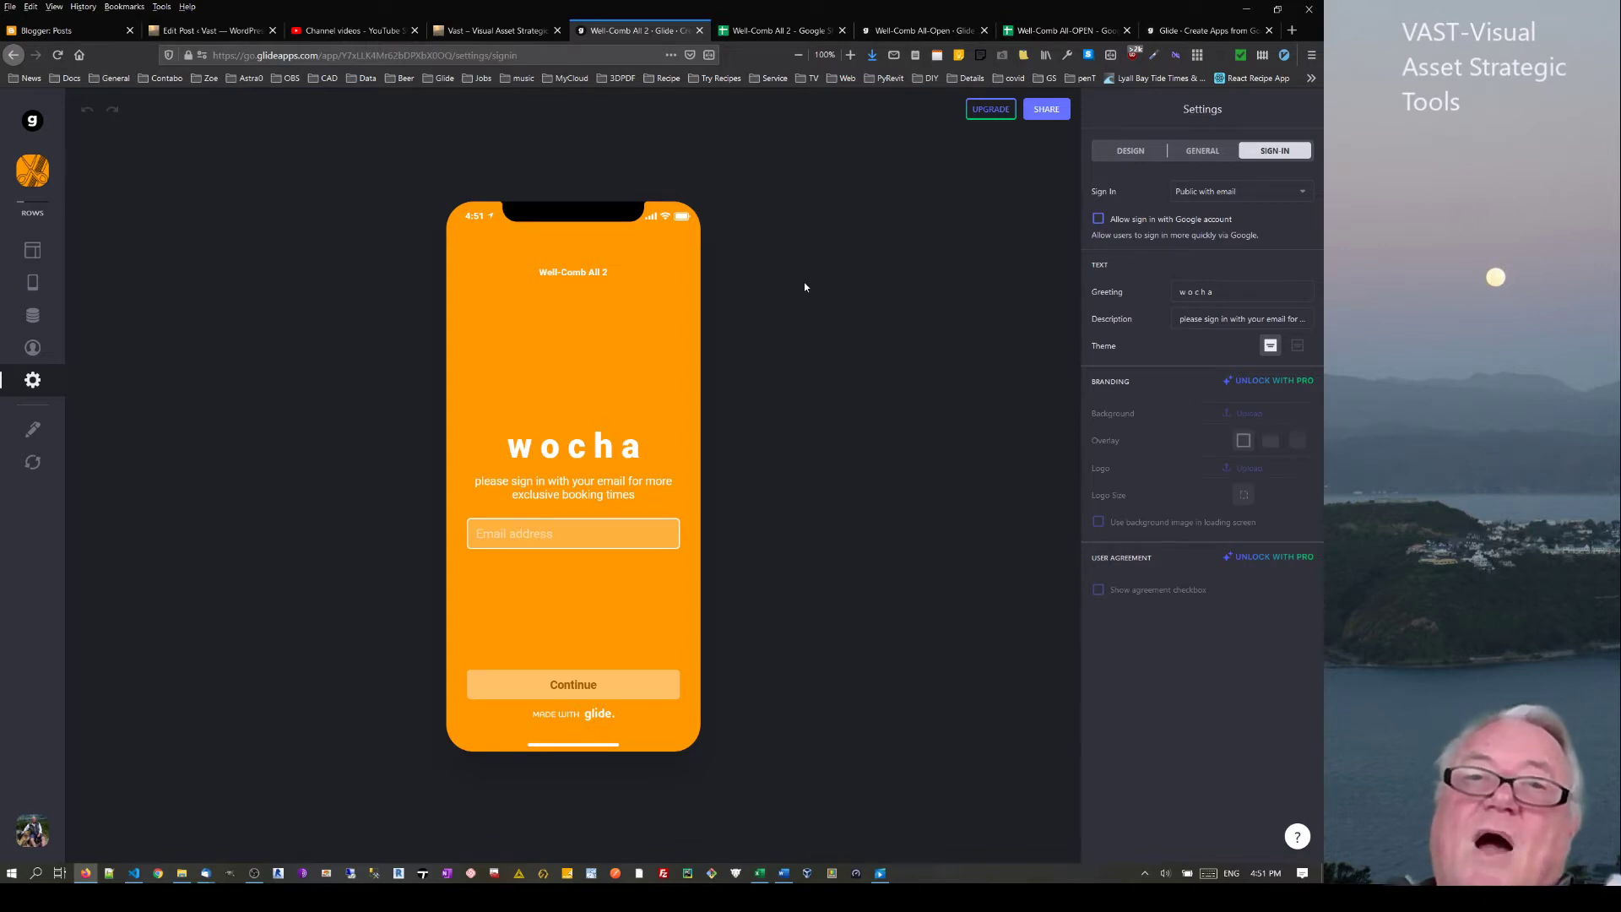
Compare the Abe Schedule sheets of the Well-Comb All 2 and Well-Comb All-OPEN spreadsheets
{"action": "left_click", "coordinate": [780, 33]}
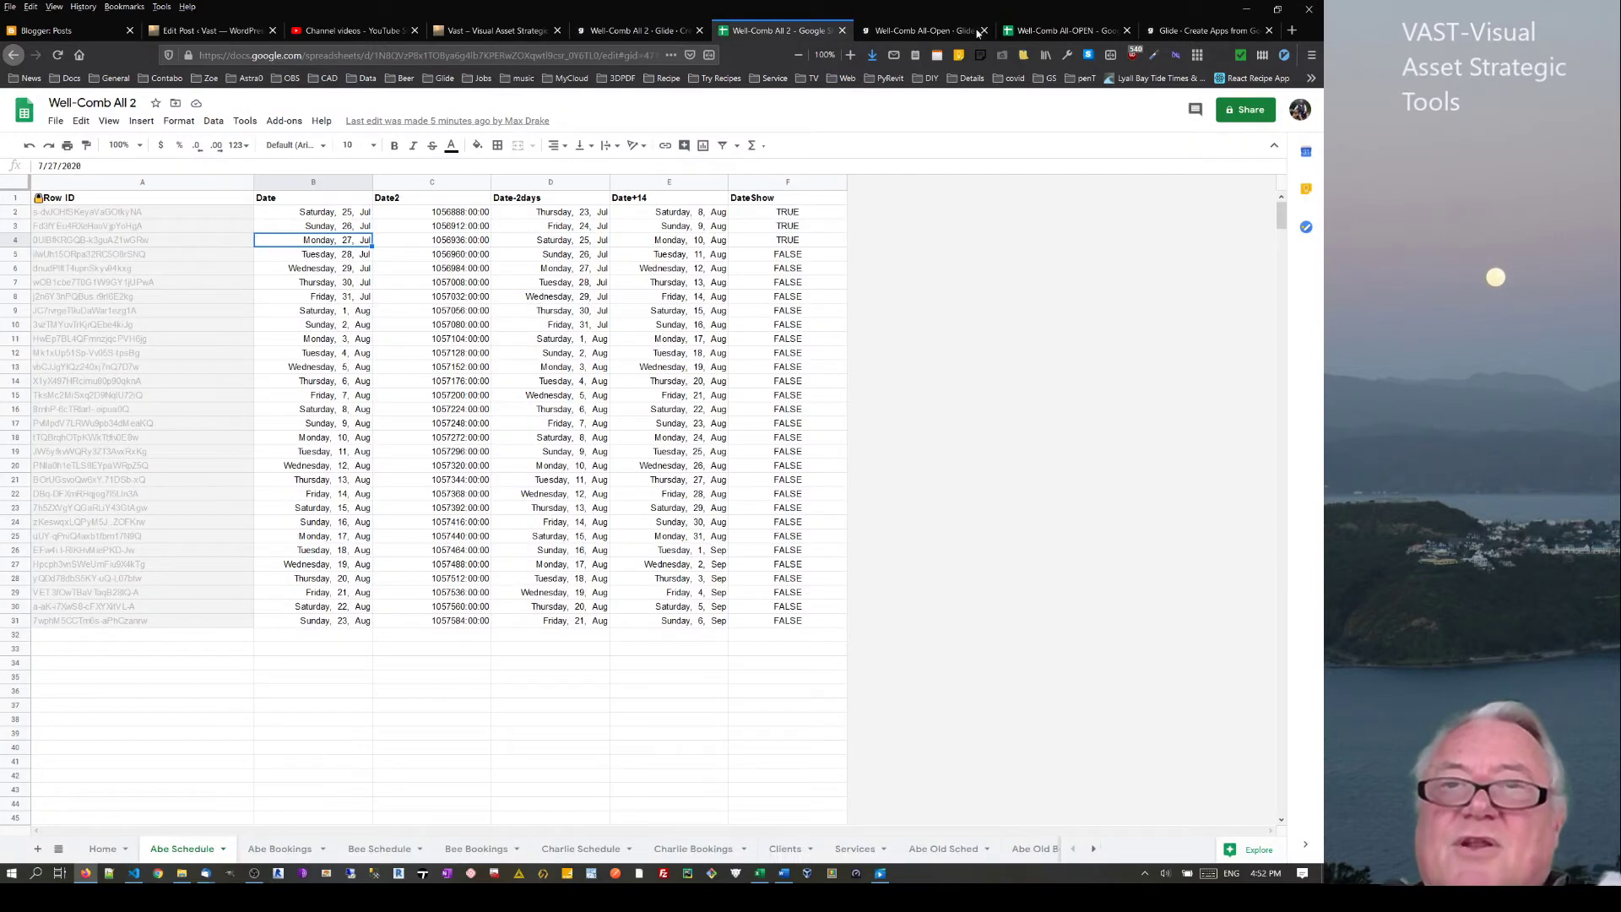
{"action": "left_click", "coordinate": [1035, 31]}
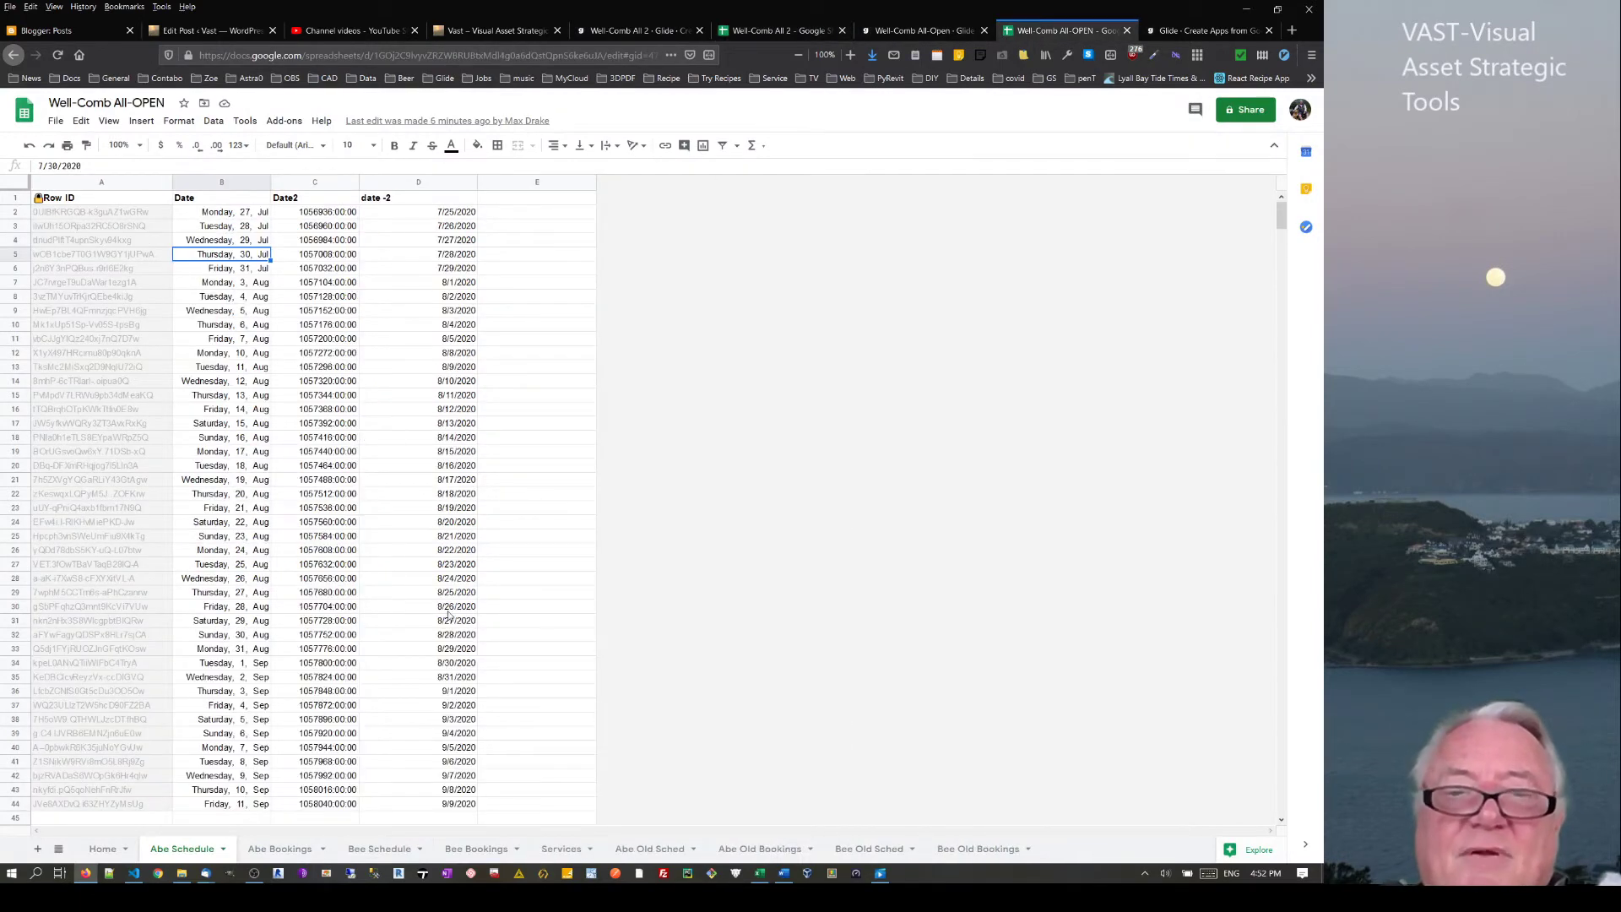
{"action": "left_click", "coordinate": [762, 33]}
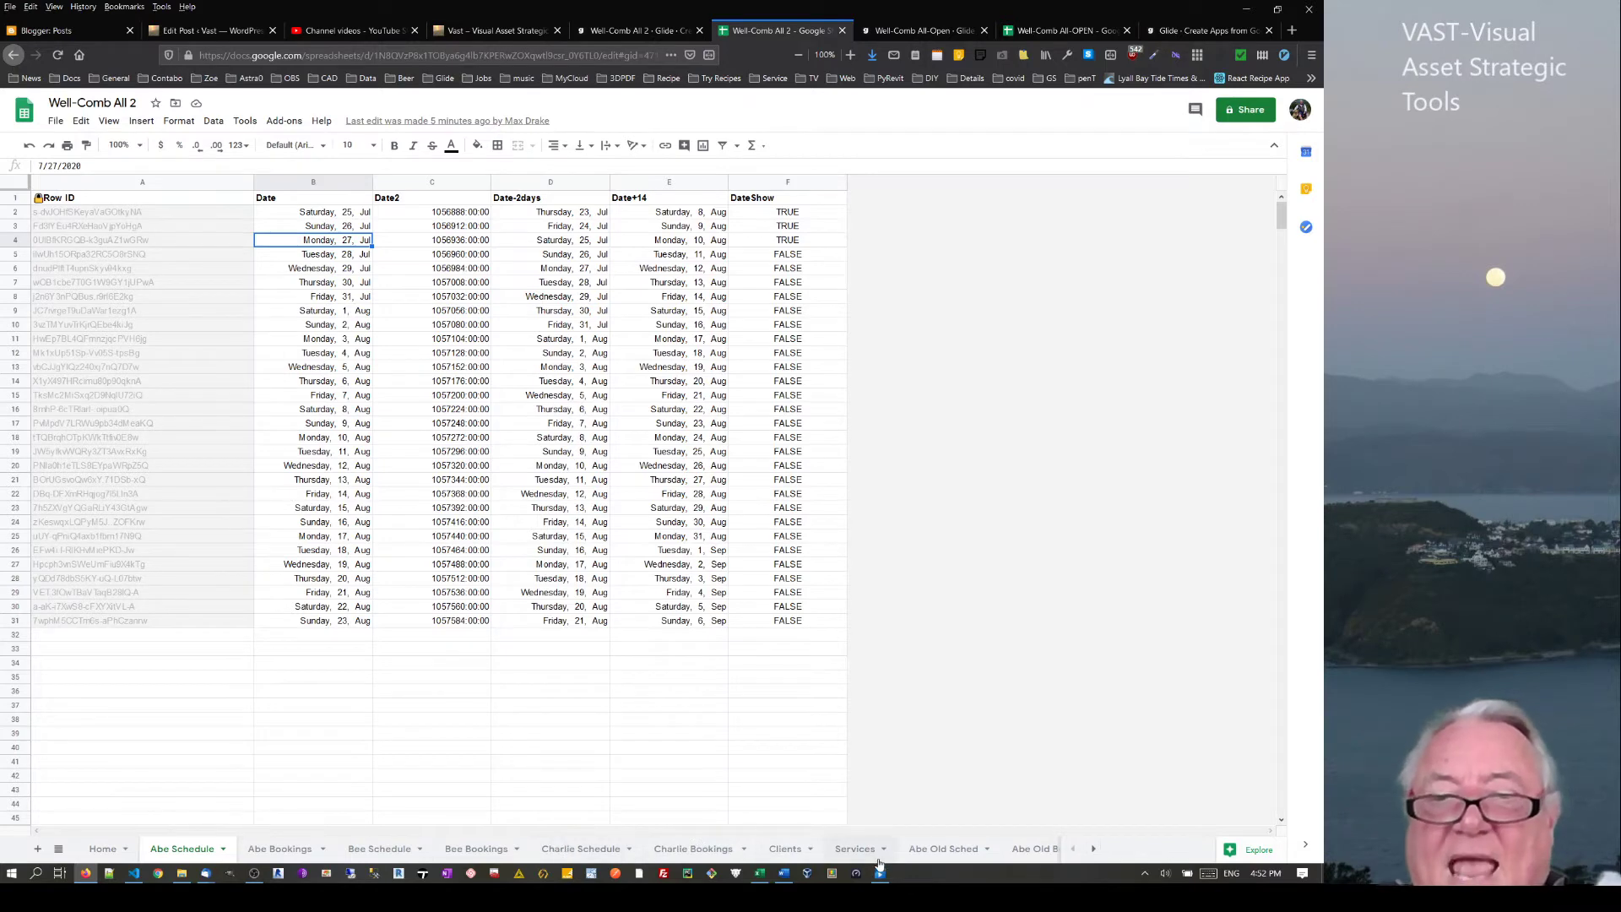
Examine the STATUS values of the first two clients in the Clients sheet of the Well-Comb All 2 spreadsheet
{"action": "left_click", "coordinate": [786, 850]}
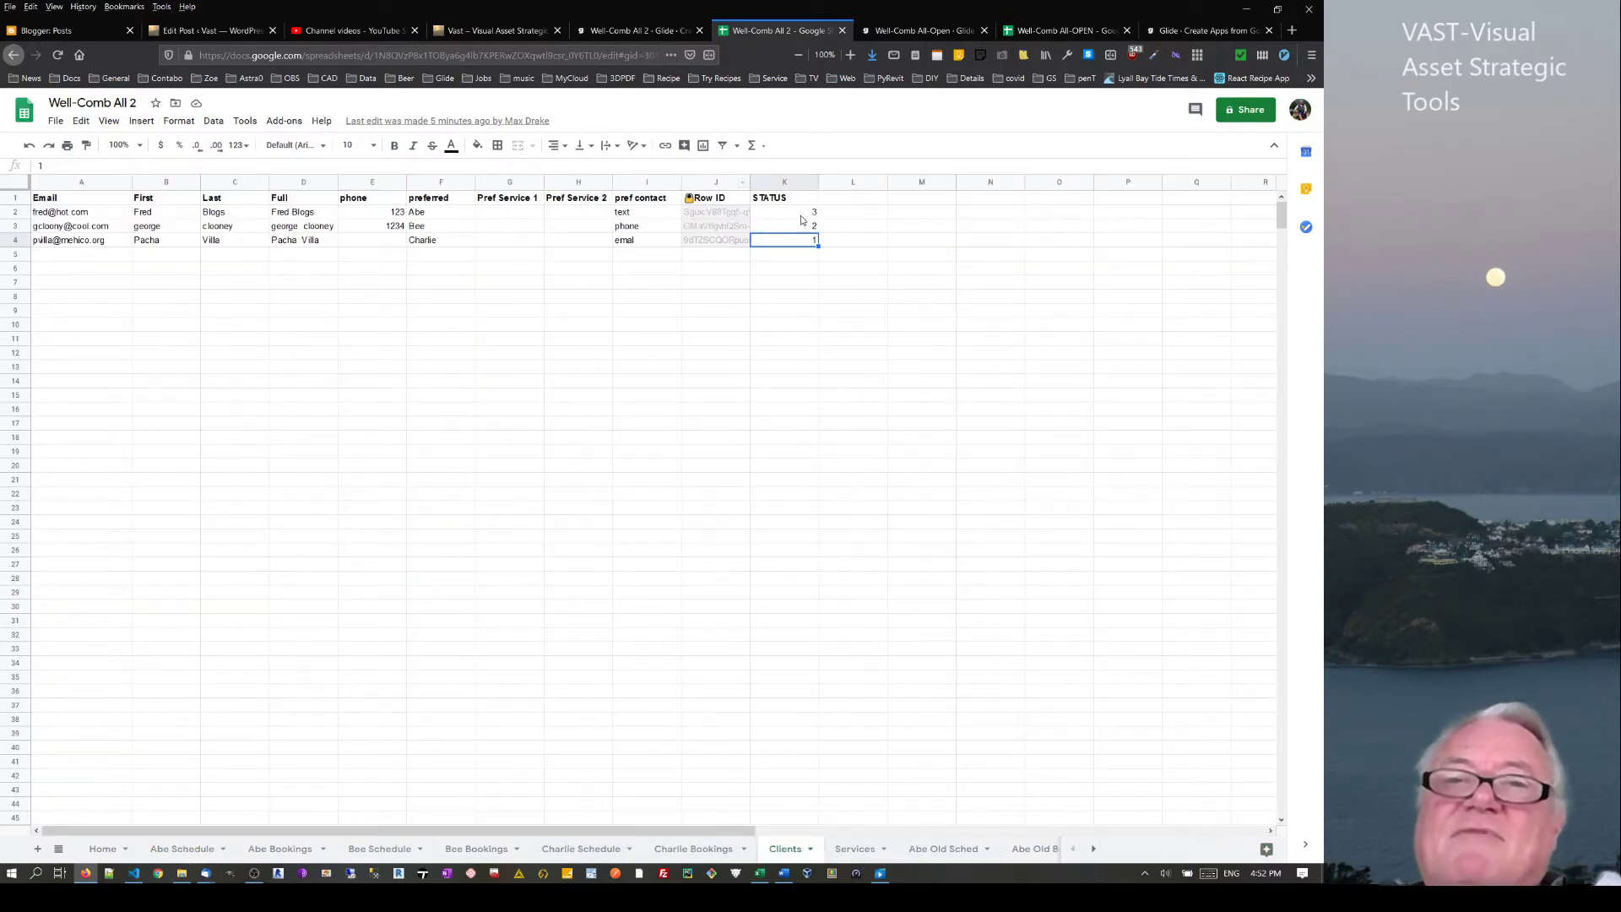
{"action": "left_click", "coordinate": [802, 216]}
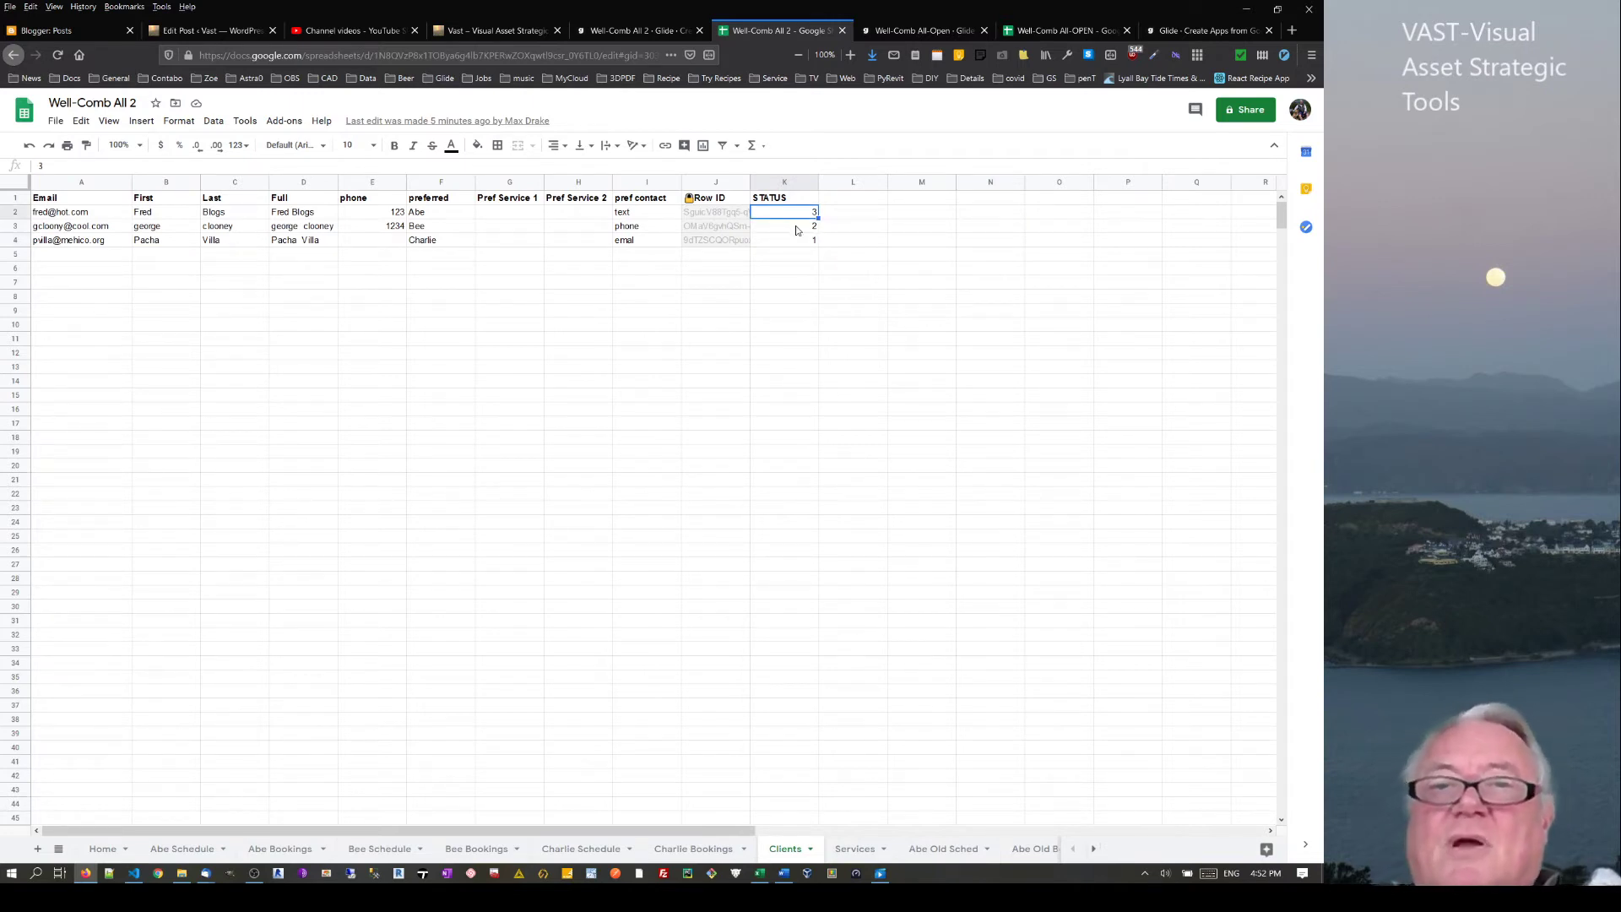
{"action": "left_click", "coordinate": [796, 228]}
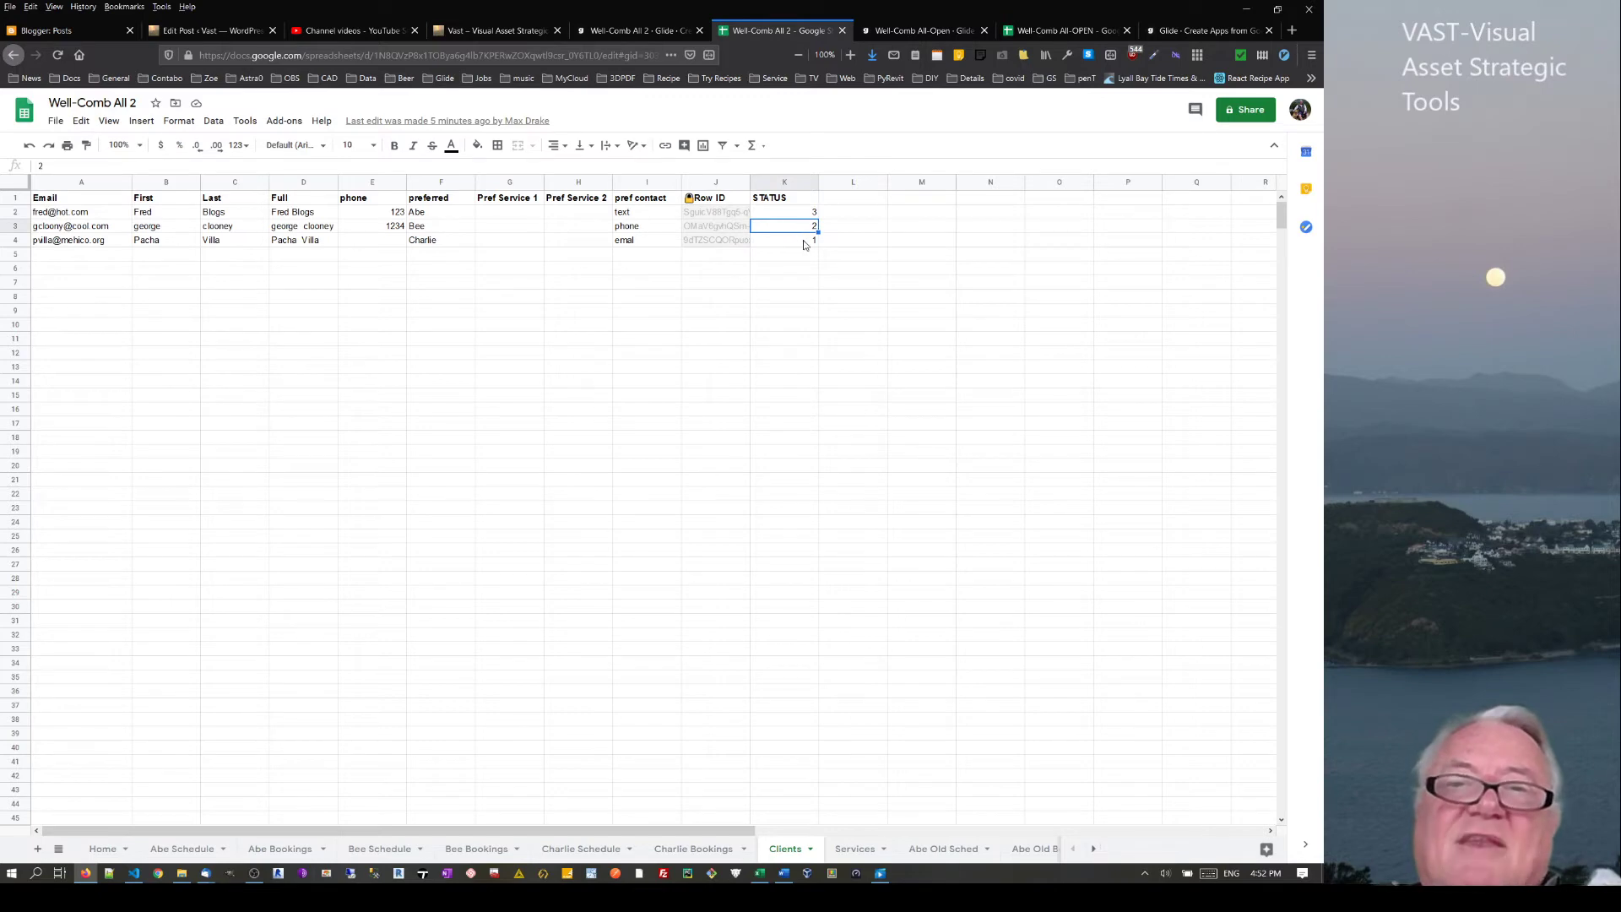
Compare the STATUS values of the three clients in the Clients sheet of the Well-Comb All 2 spreadsheet
{"action": "left_click", "coordinate": [806, 244]}
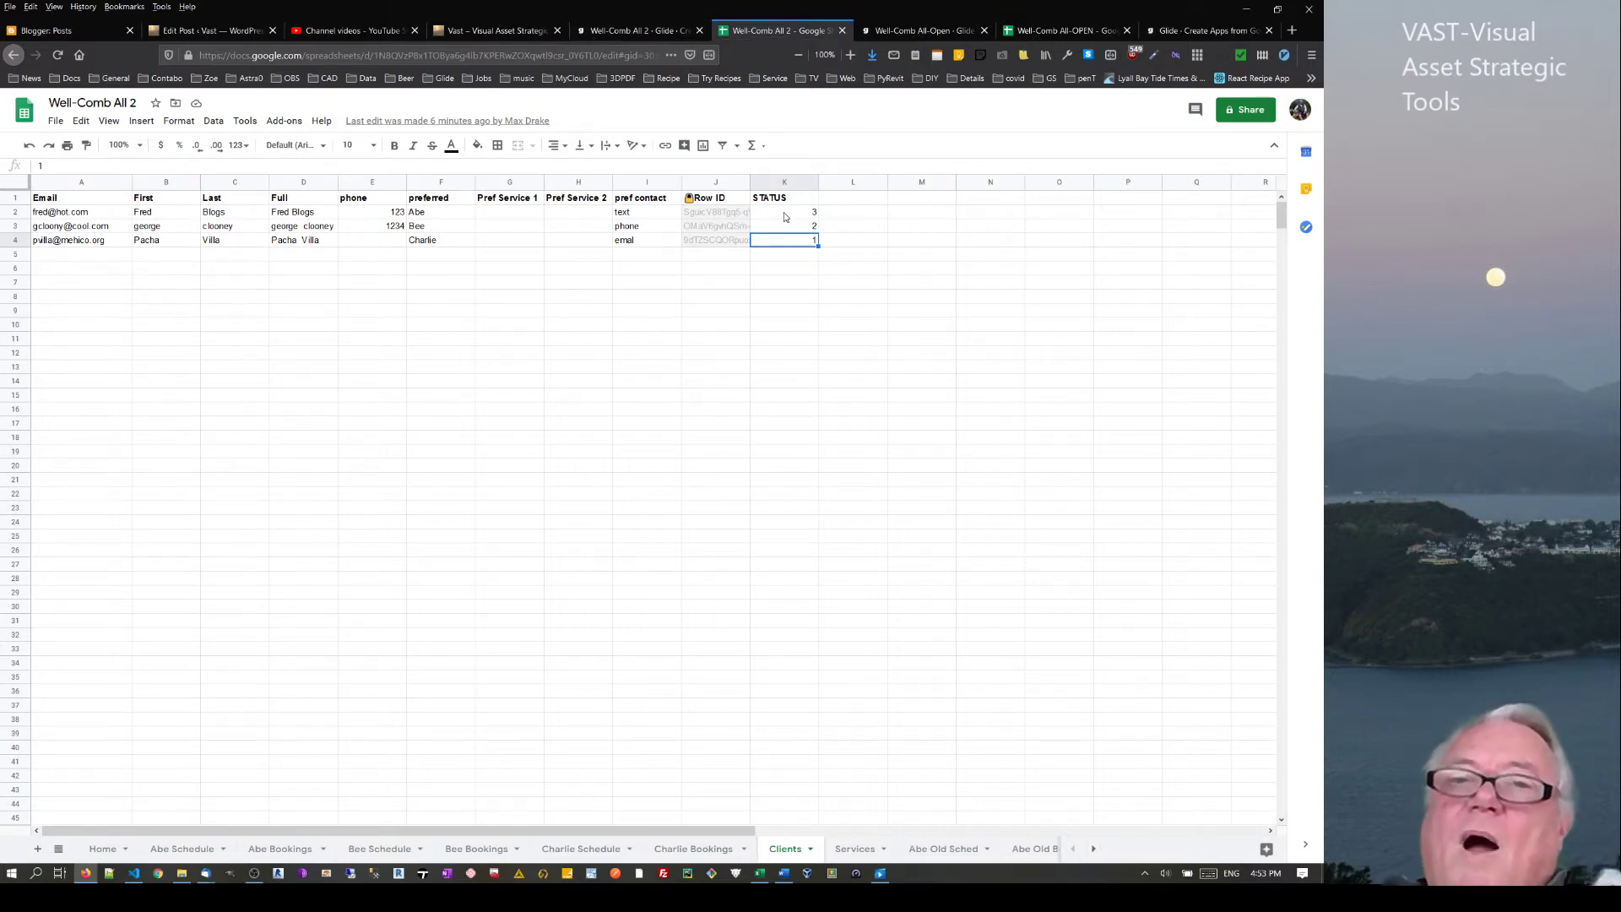
{"action": "left_click", "coordinate": [791, 216]}
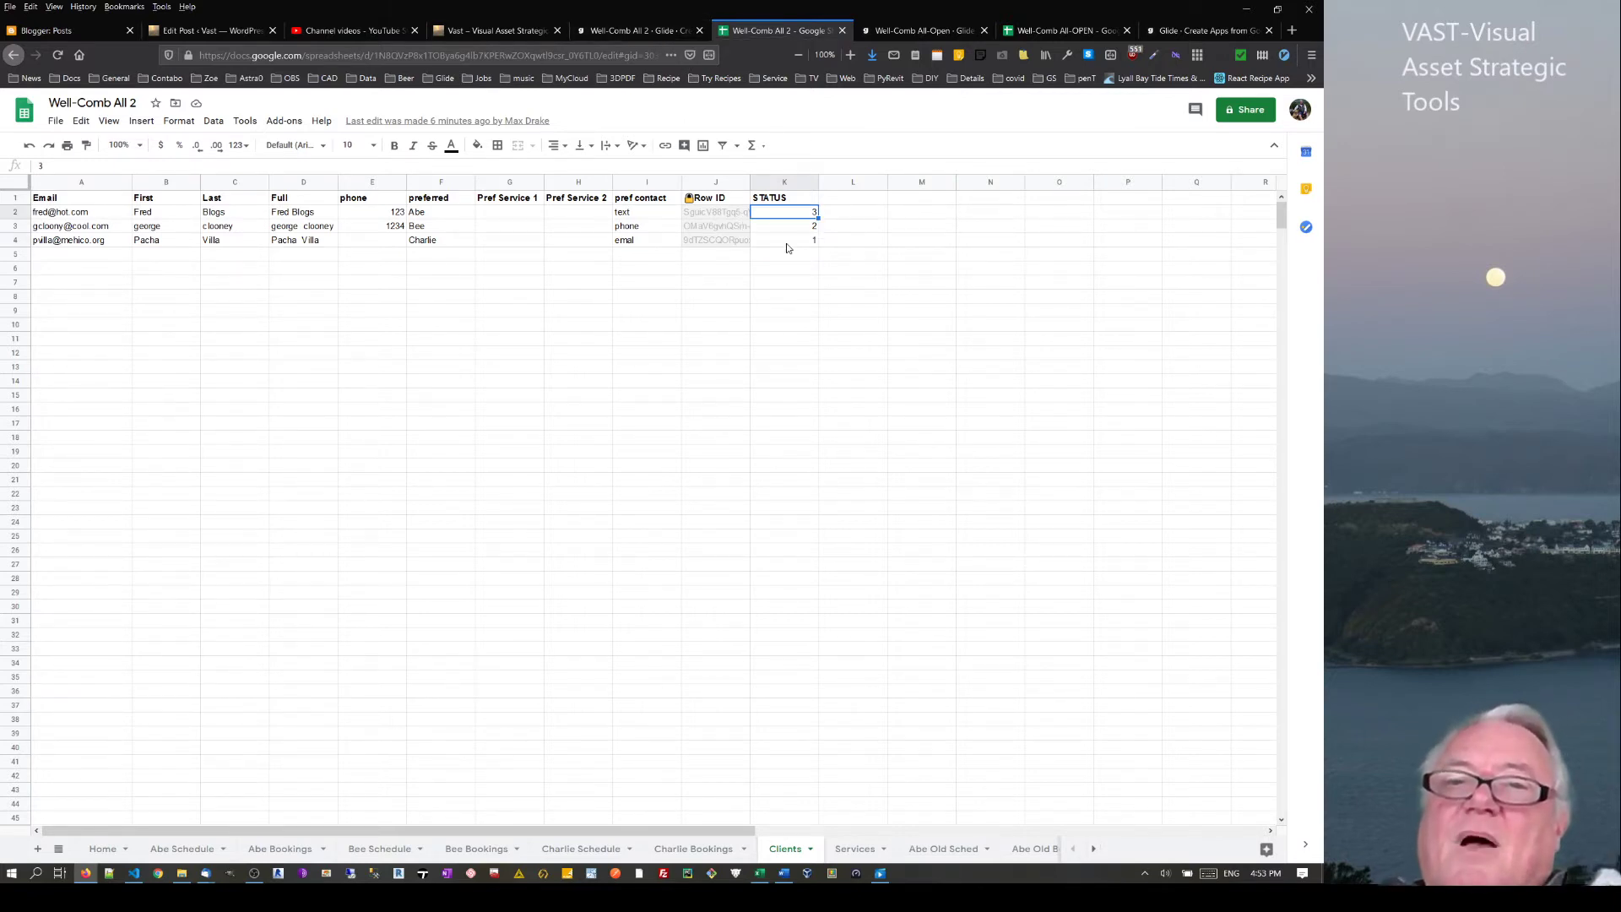
{"action": "left_click", "coordinate": [787, 246]}
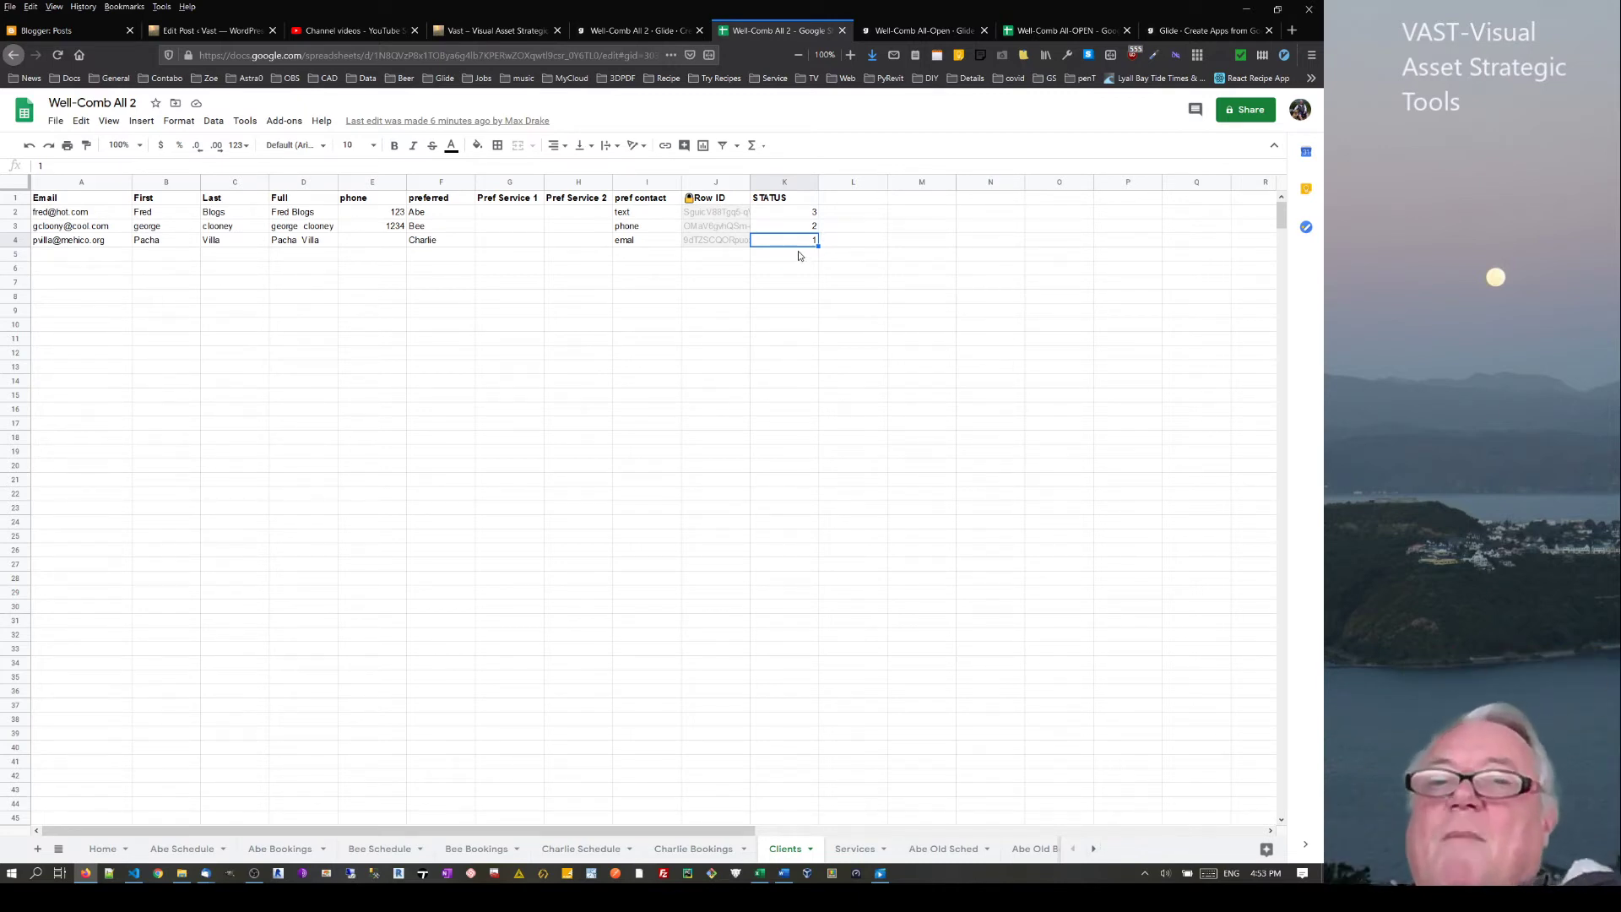
{"action": "left_click", "coordinate": [803, 228]}
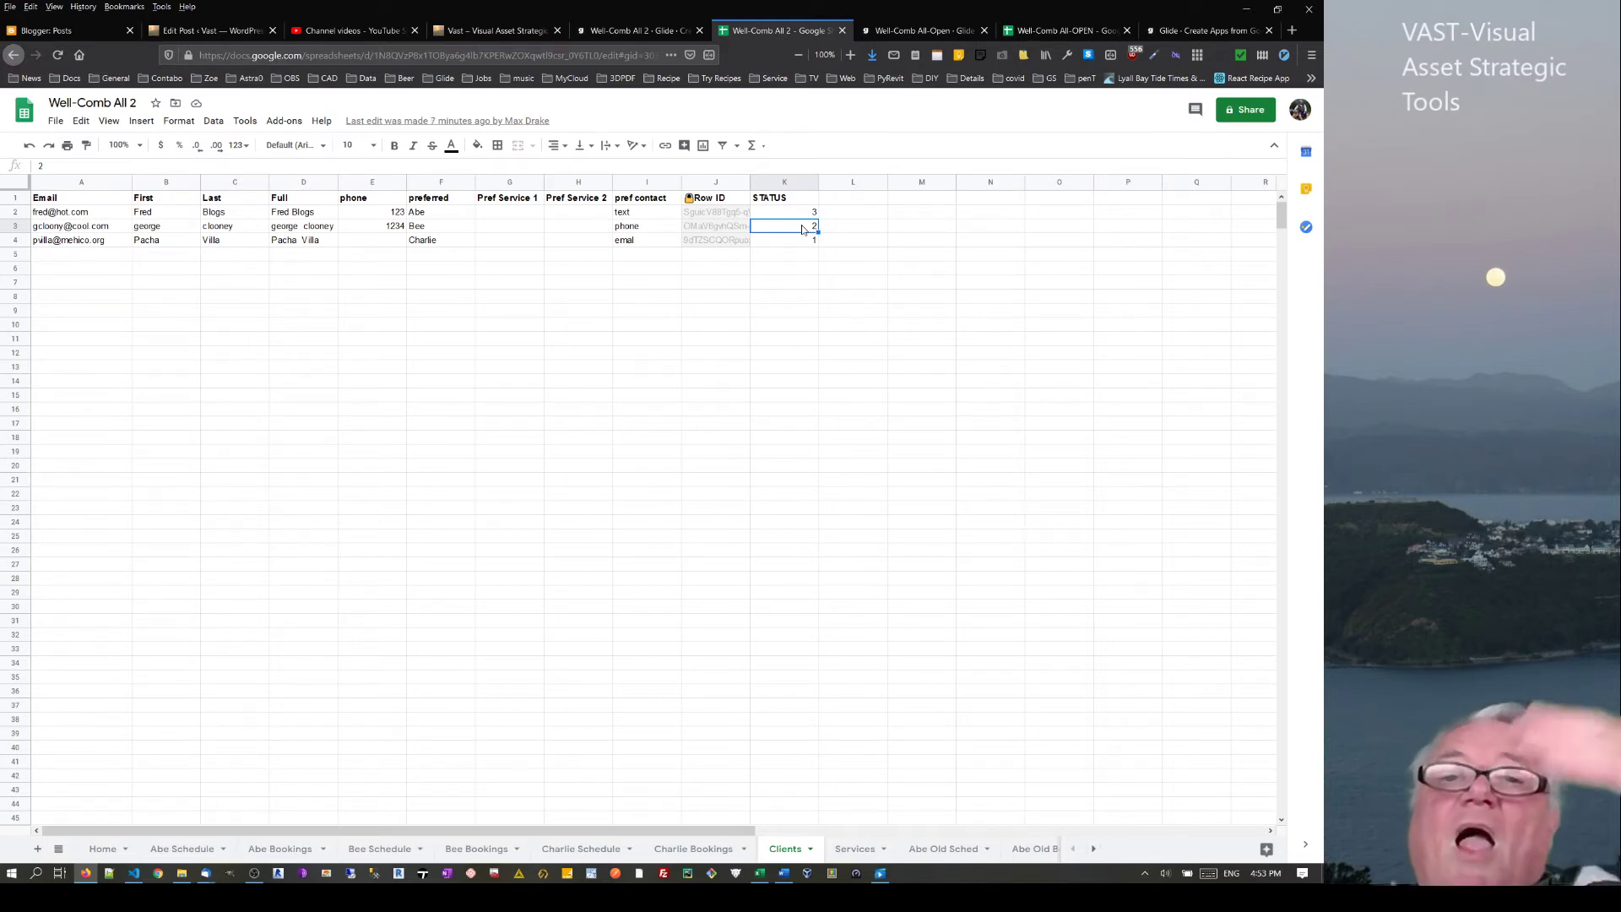
{"action": "left_click", "coordinate": [805, 217]}
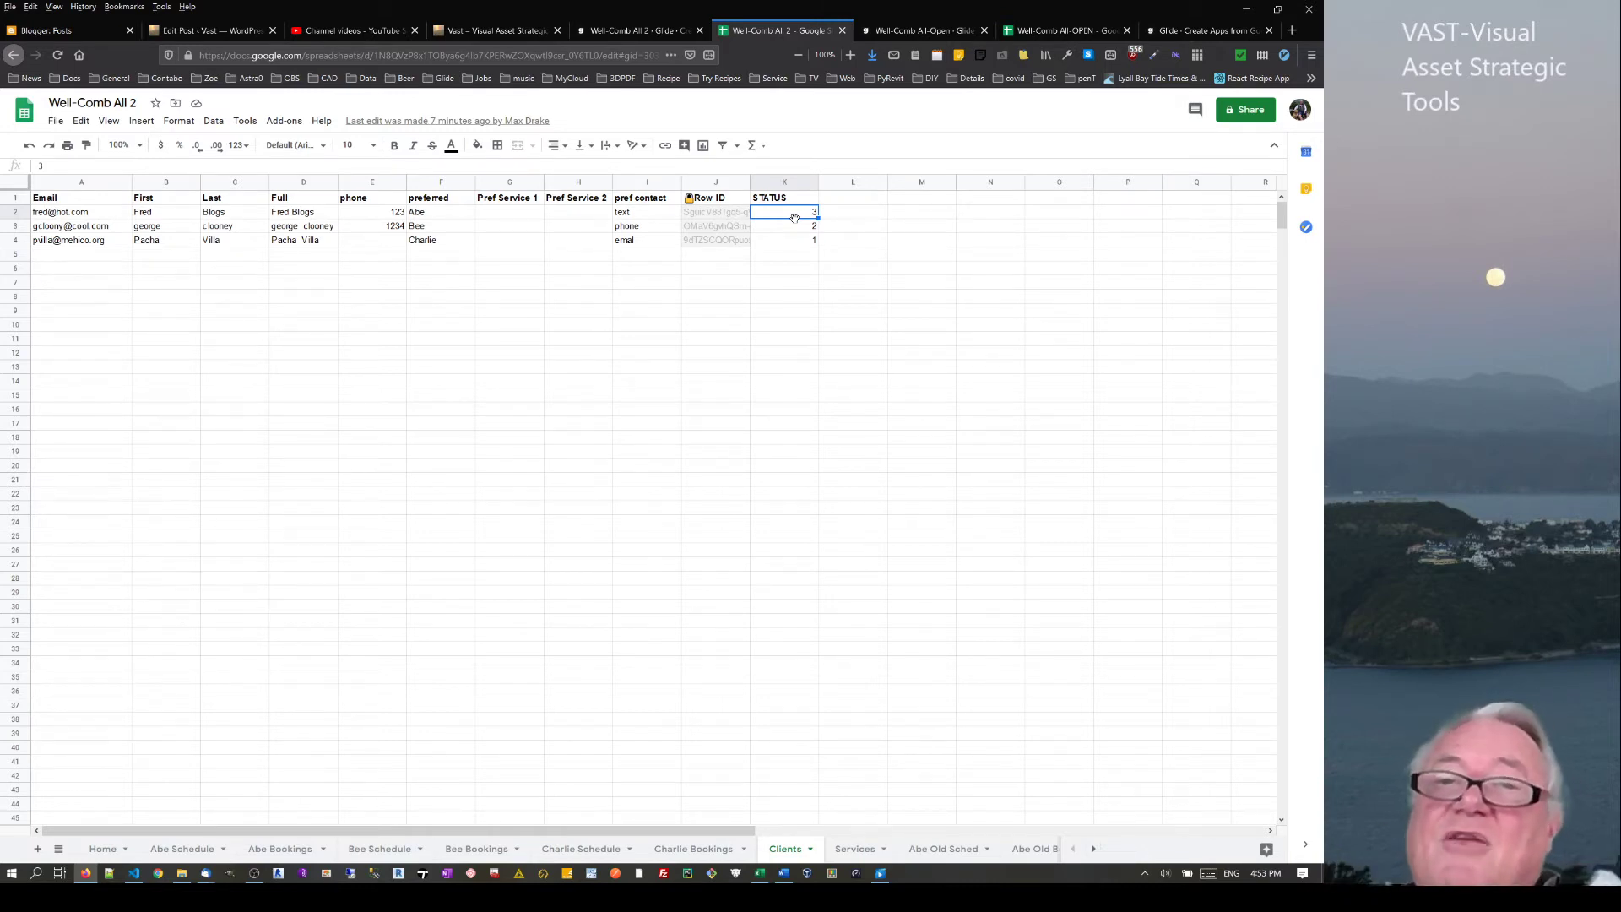
In the Well-Comb All-Open app, compare the Book Abe time slots for Monday 27 Jul, Tuesday 4 Aug and Thursday 30 Jul
{"action": "left_click", "coordinate": [878, 31]}
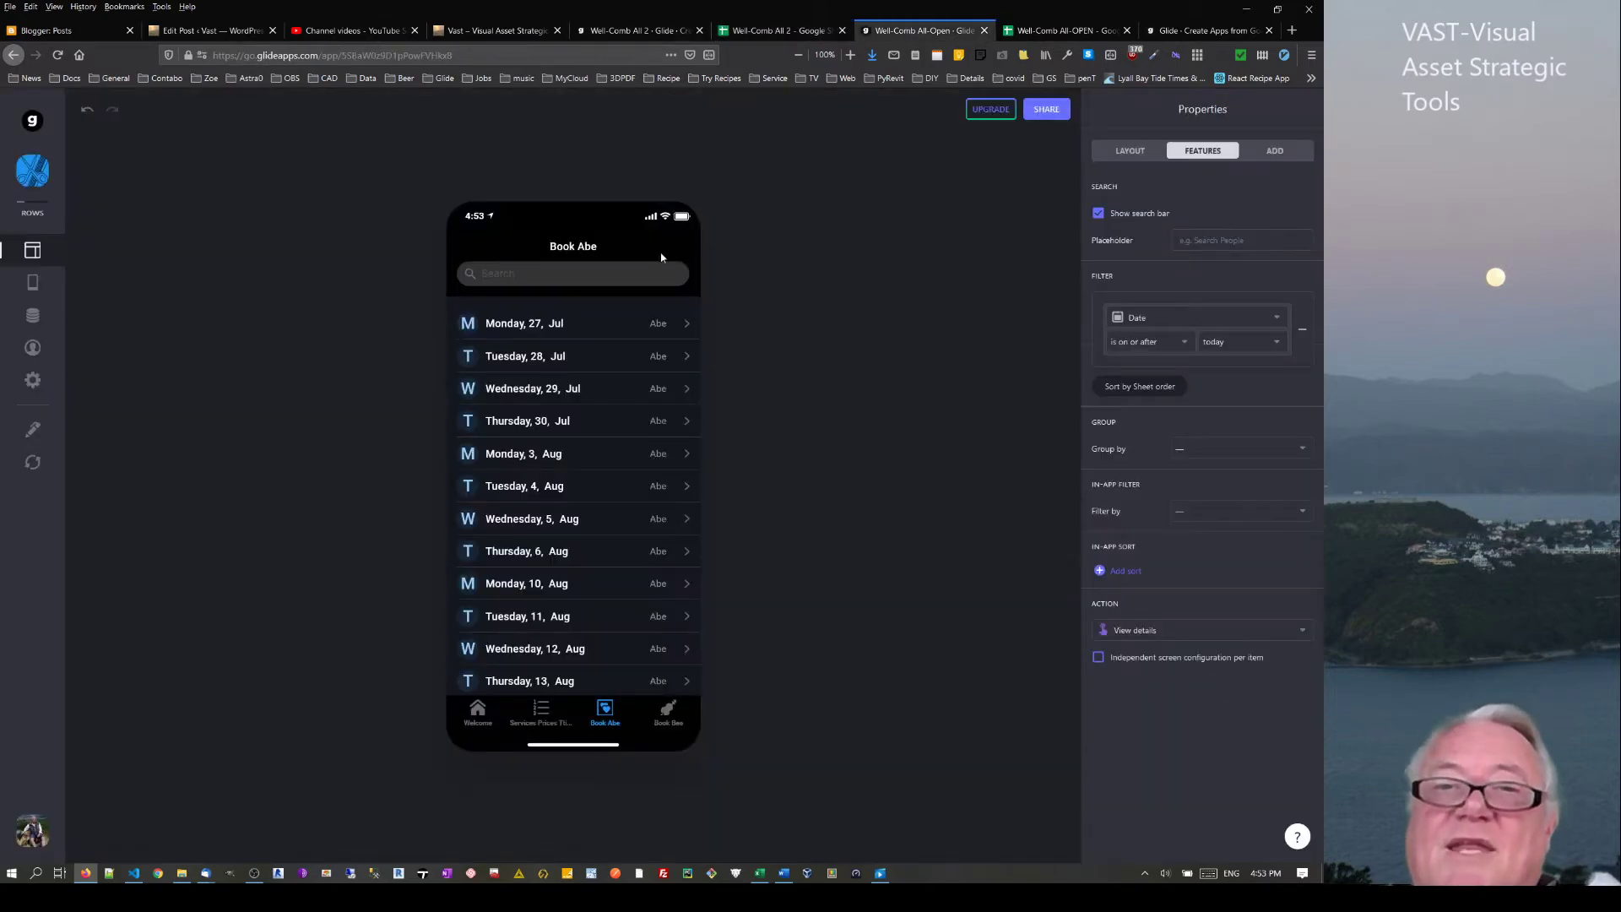
{"action": "left_click", "coordinate": [566, 335]}
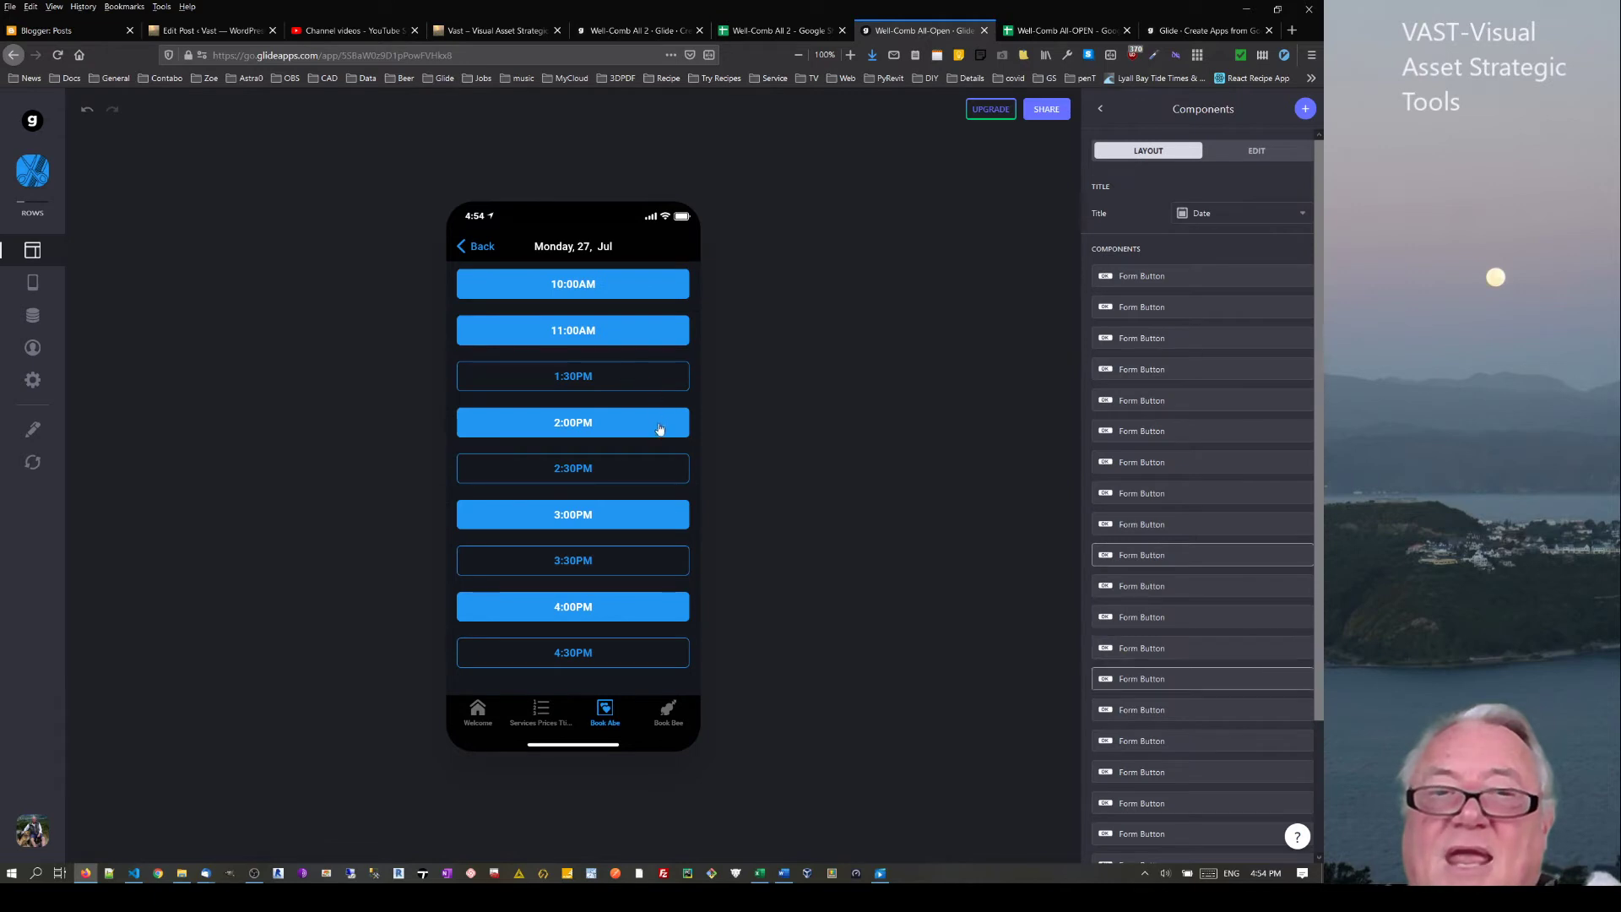
{"action": "left_click", "coordinate": [464, 248]}
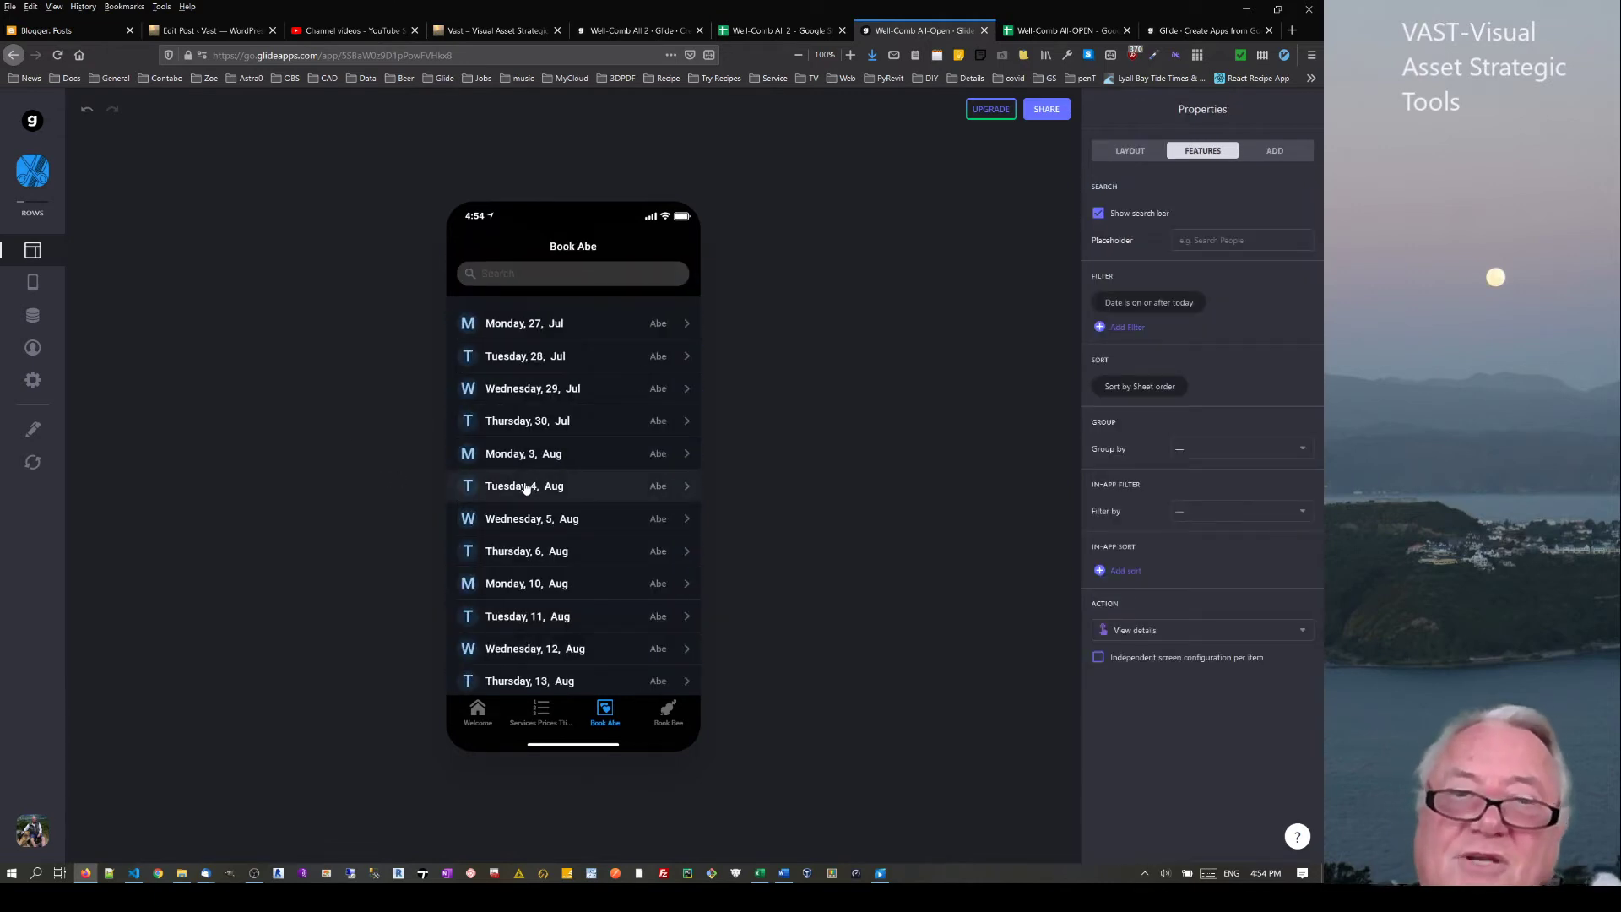
{"action": "left_click", "coordinate": [525, 488]}
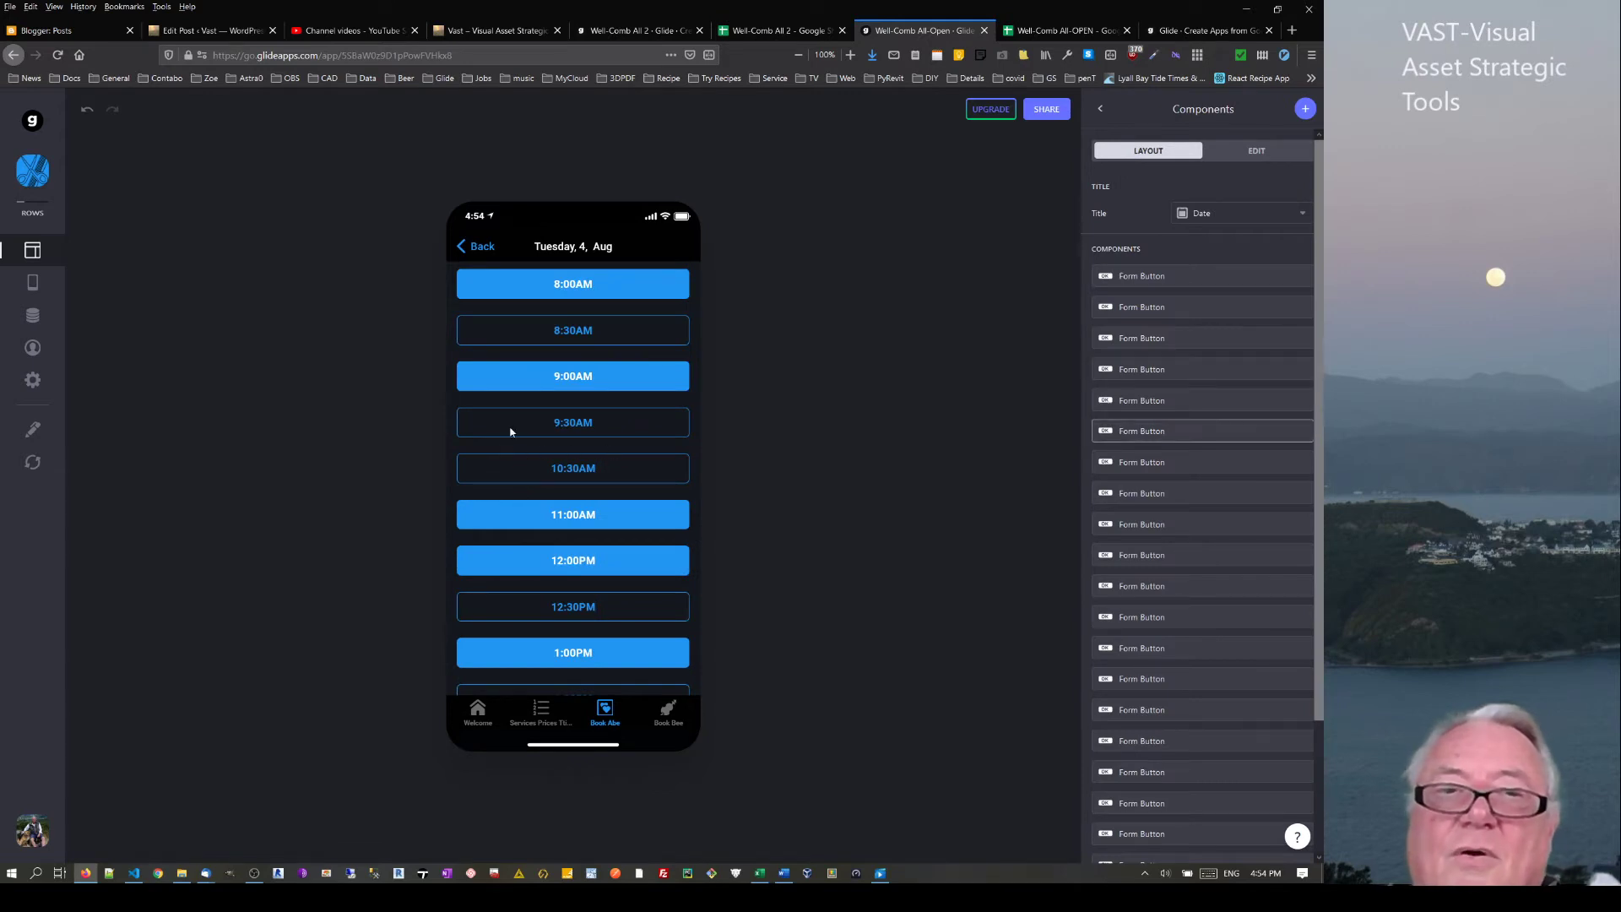
{"action": "left_click", "coordinate": [460, 246]}
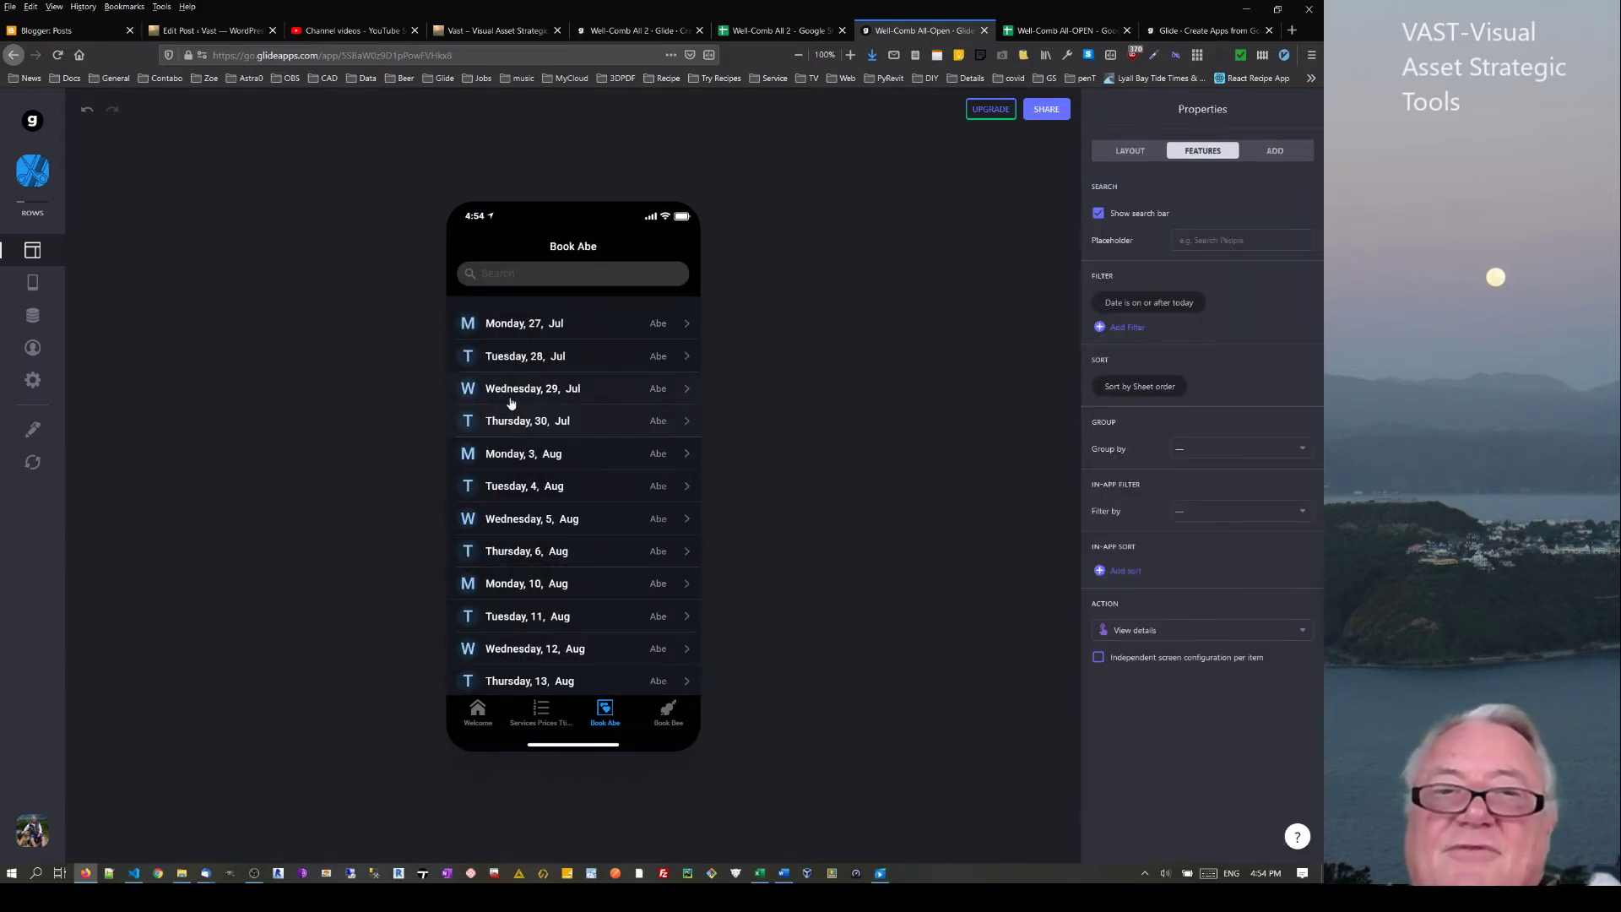
{"action": "left_click", "coordinate": [506, 421]}
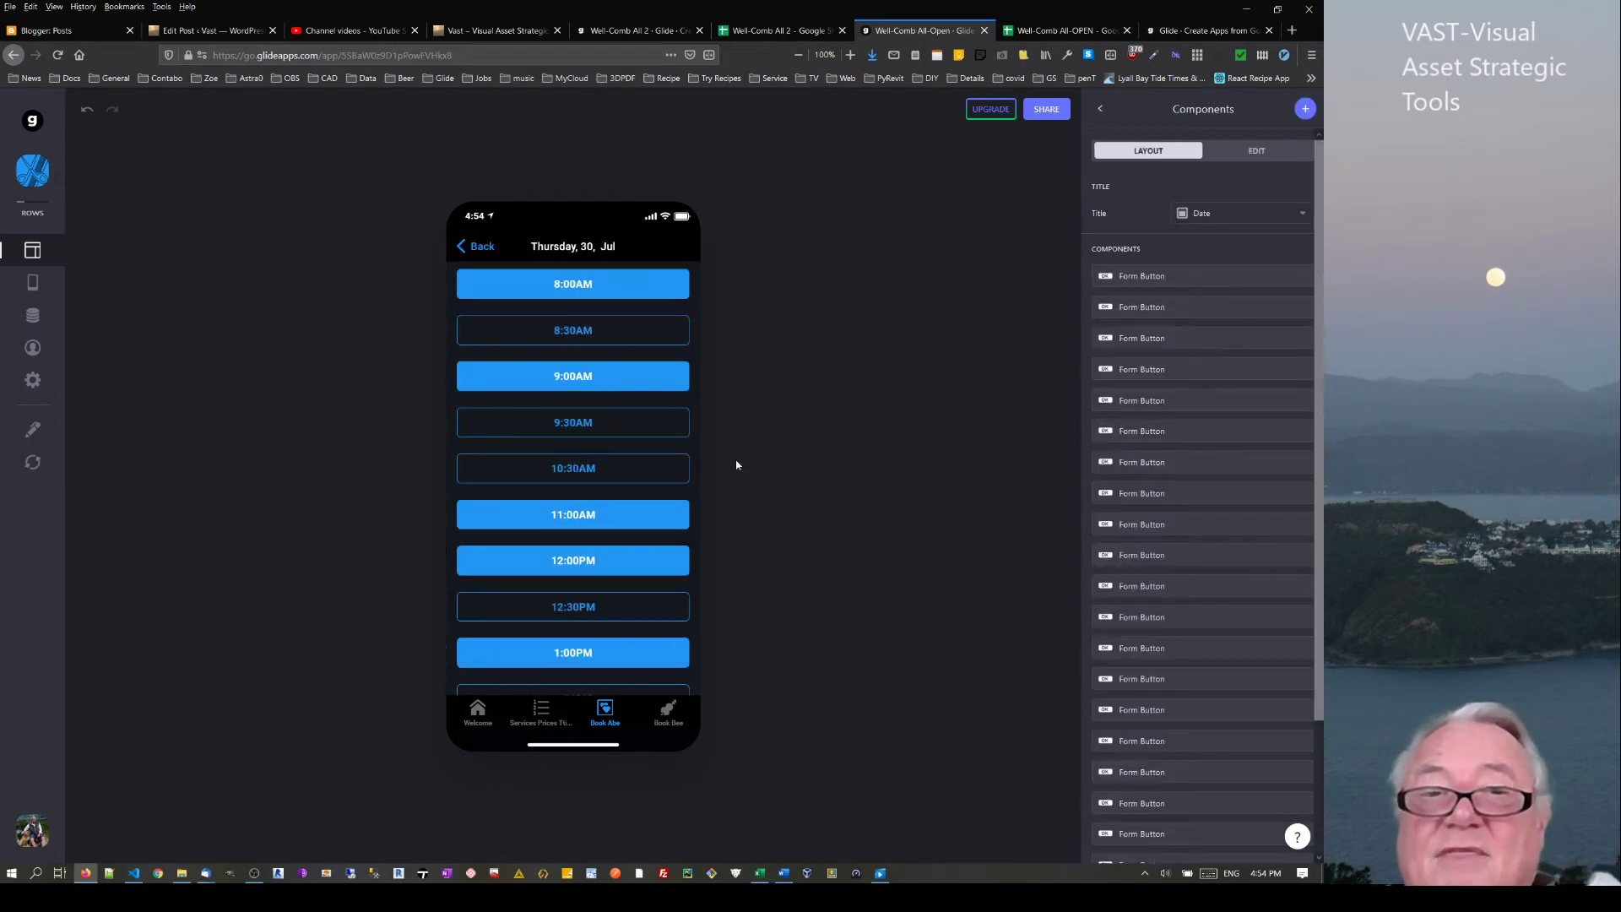
{"action": "left_click", "coordinate": [463, 246]}
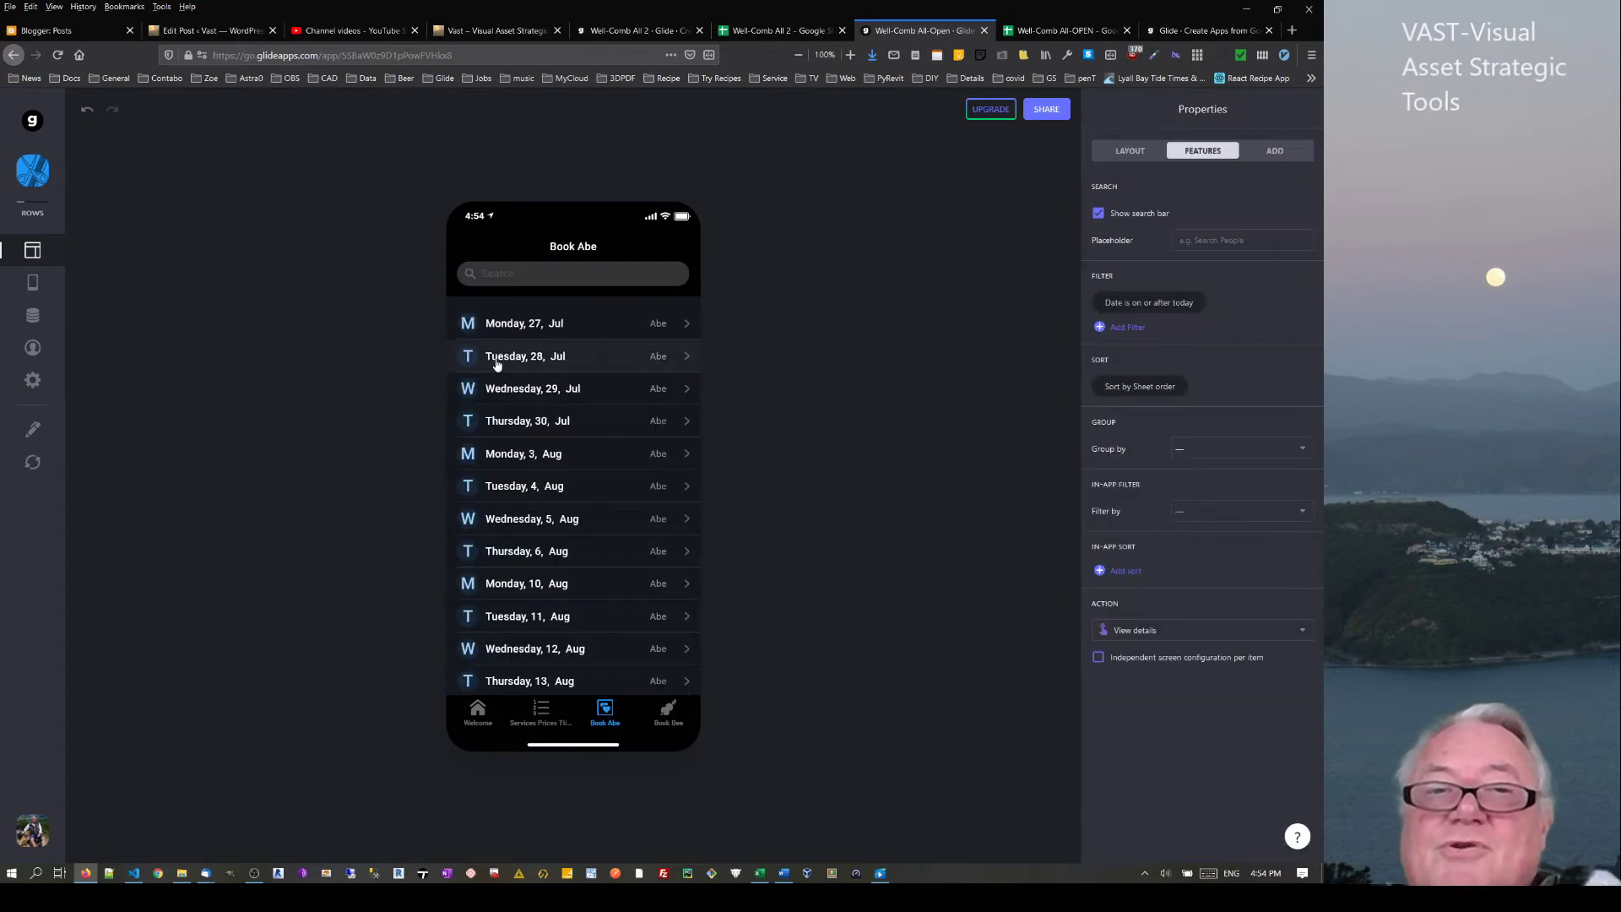
Compare the Book Abe time slots for Tuesday 28 Jul with those for Monday 27 Jul
{"action": "left_click", "coordinate": [497, 361]}
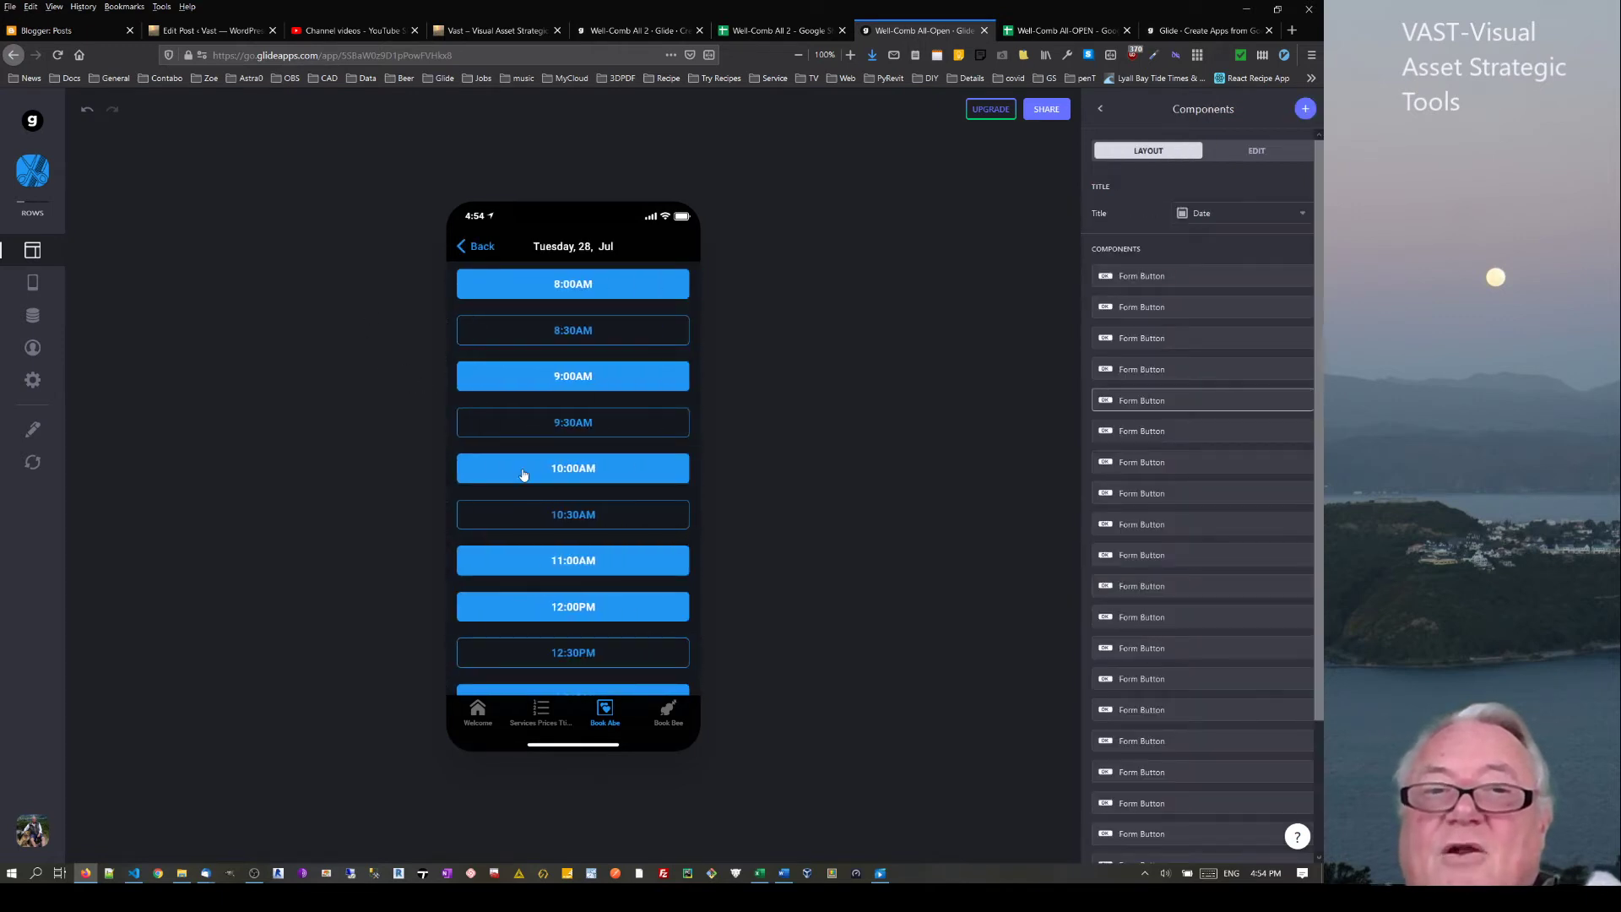
{"action": "left_click", "coordinate": [465, 248]}
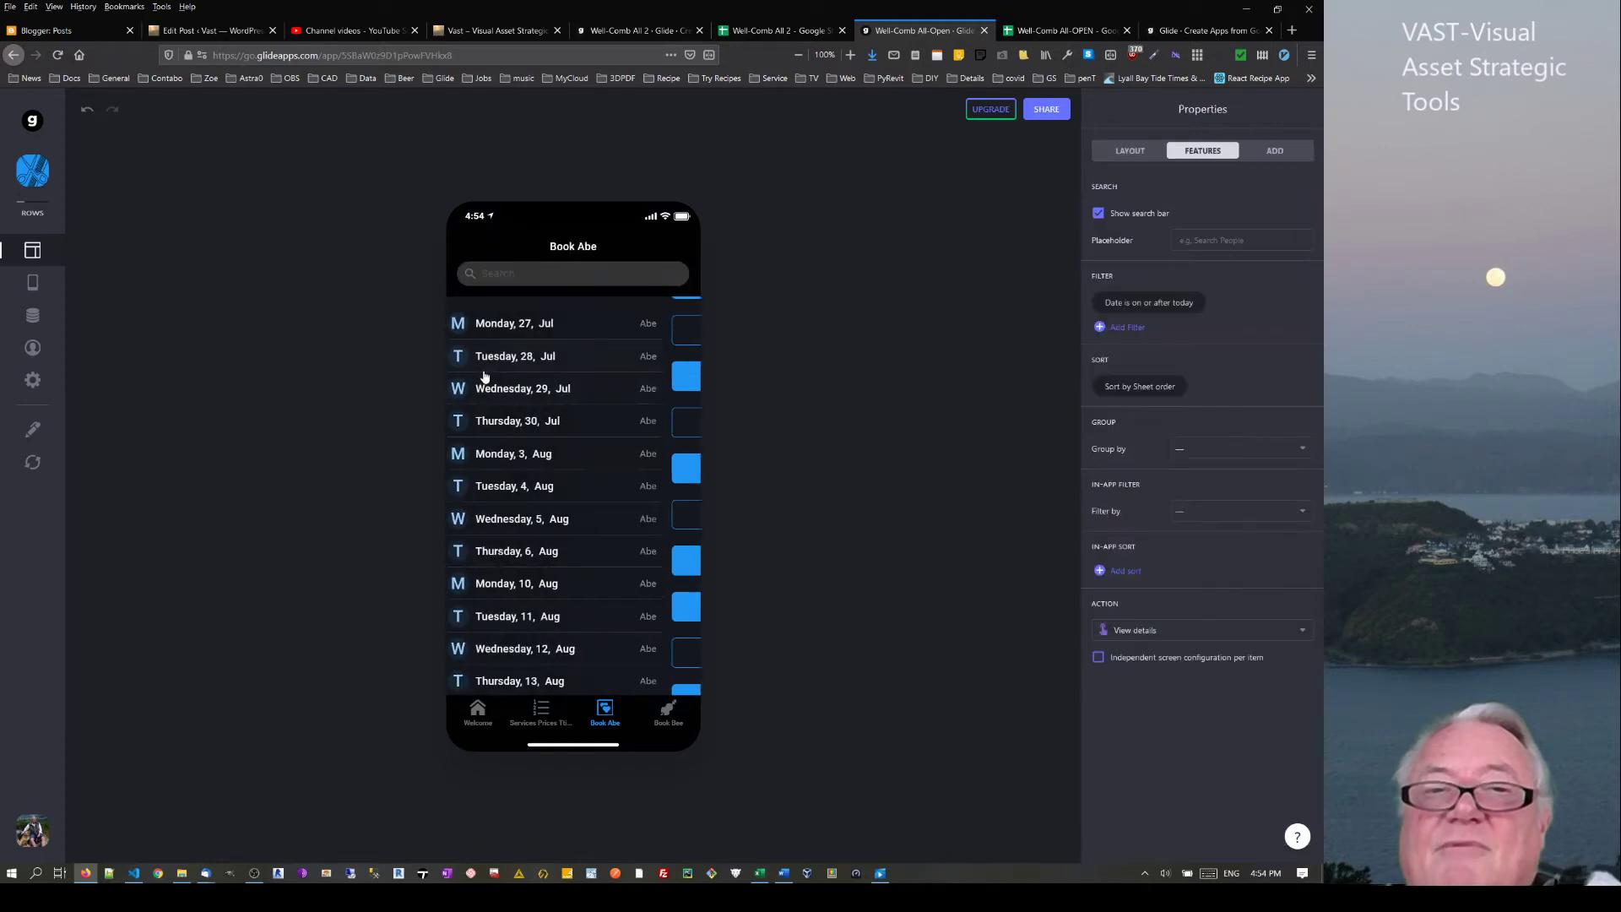
{"action": "left_click", "coordinate": [524, 329]}
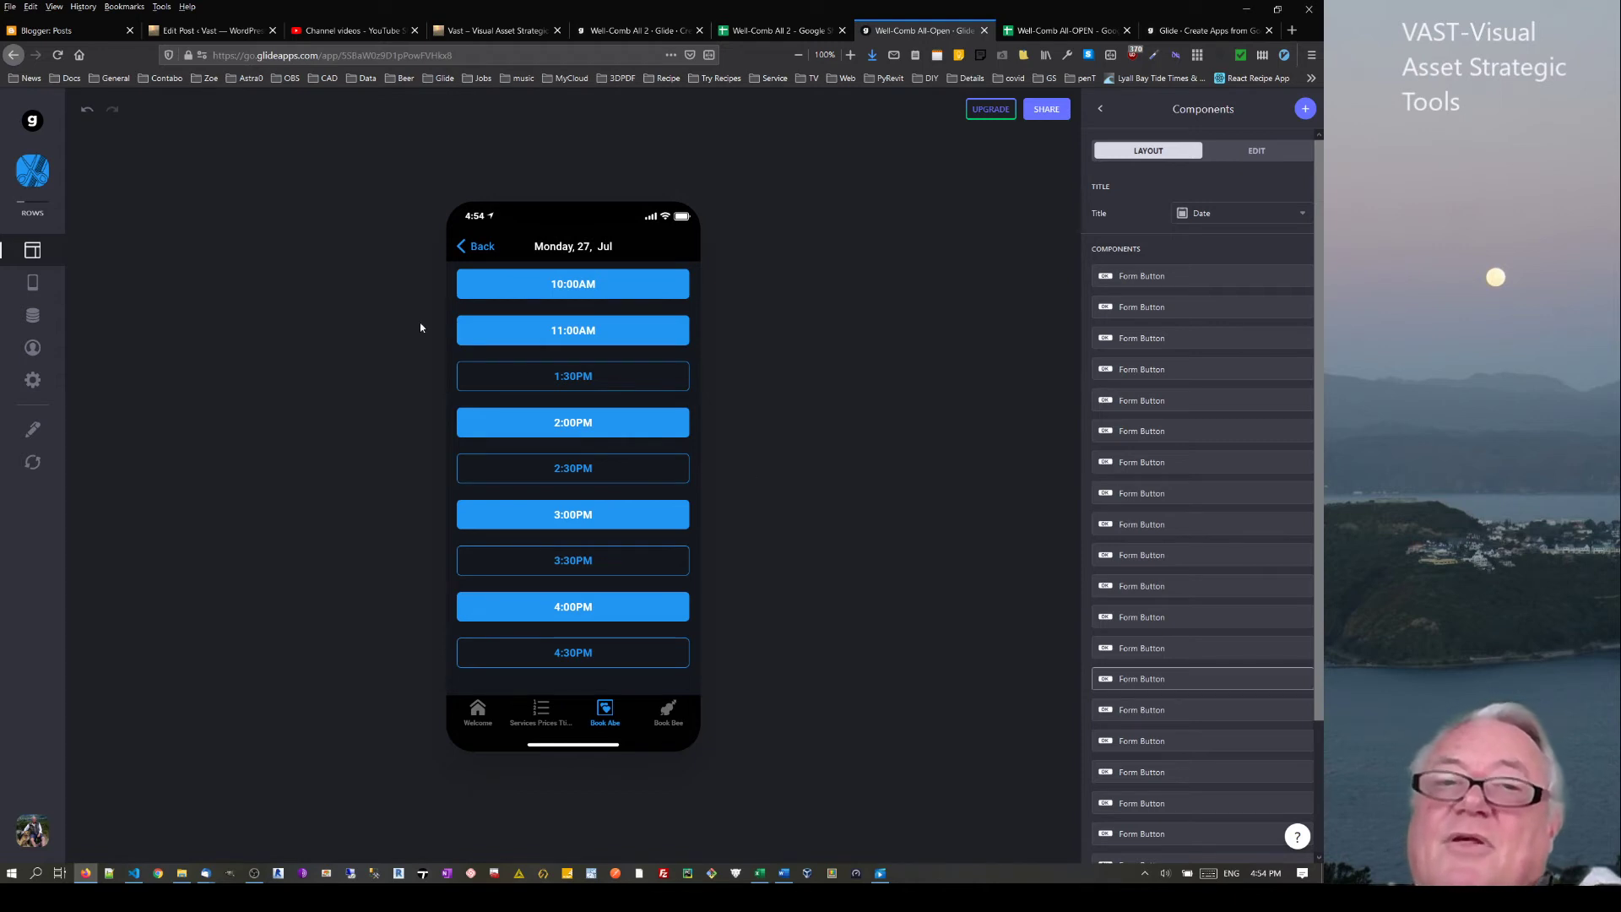
{"action": "left_click", "coordinate": [470, 255]}
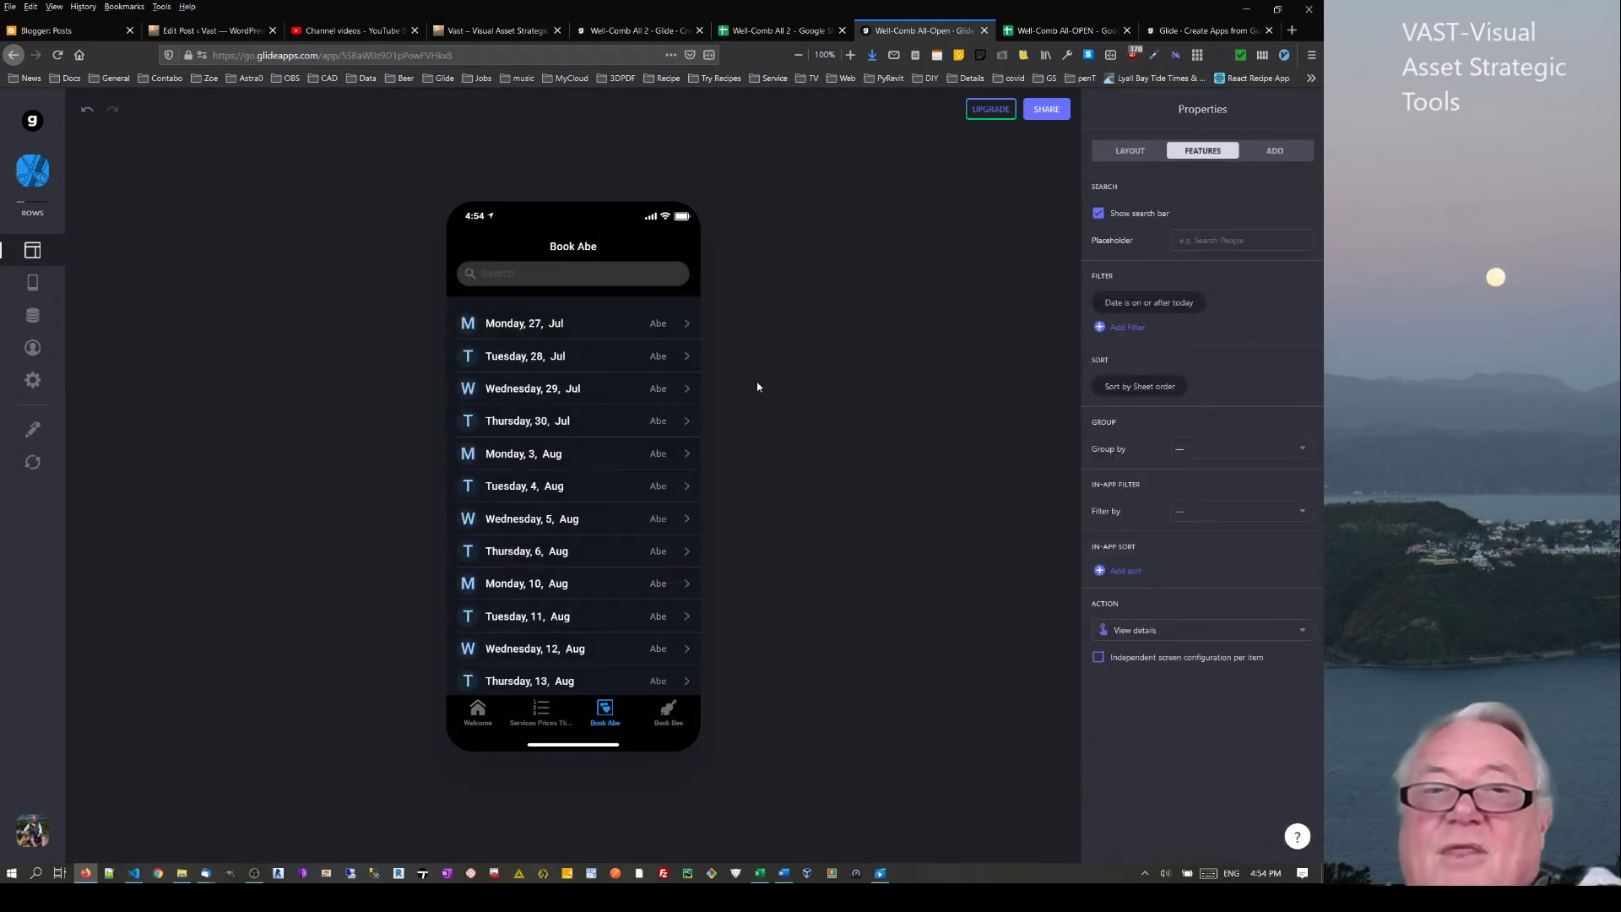
{"action": "left_click", "coordinate": [544, 425]}
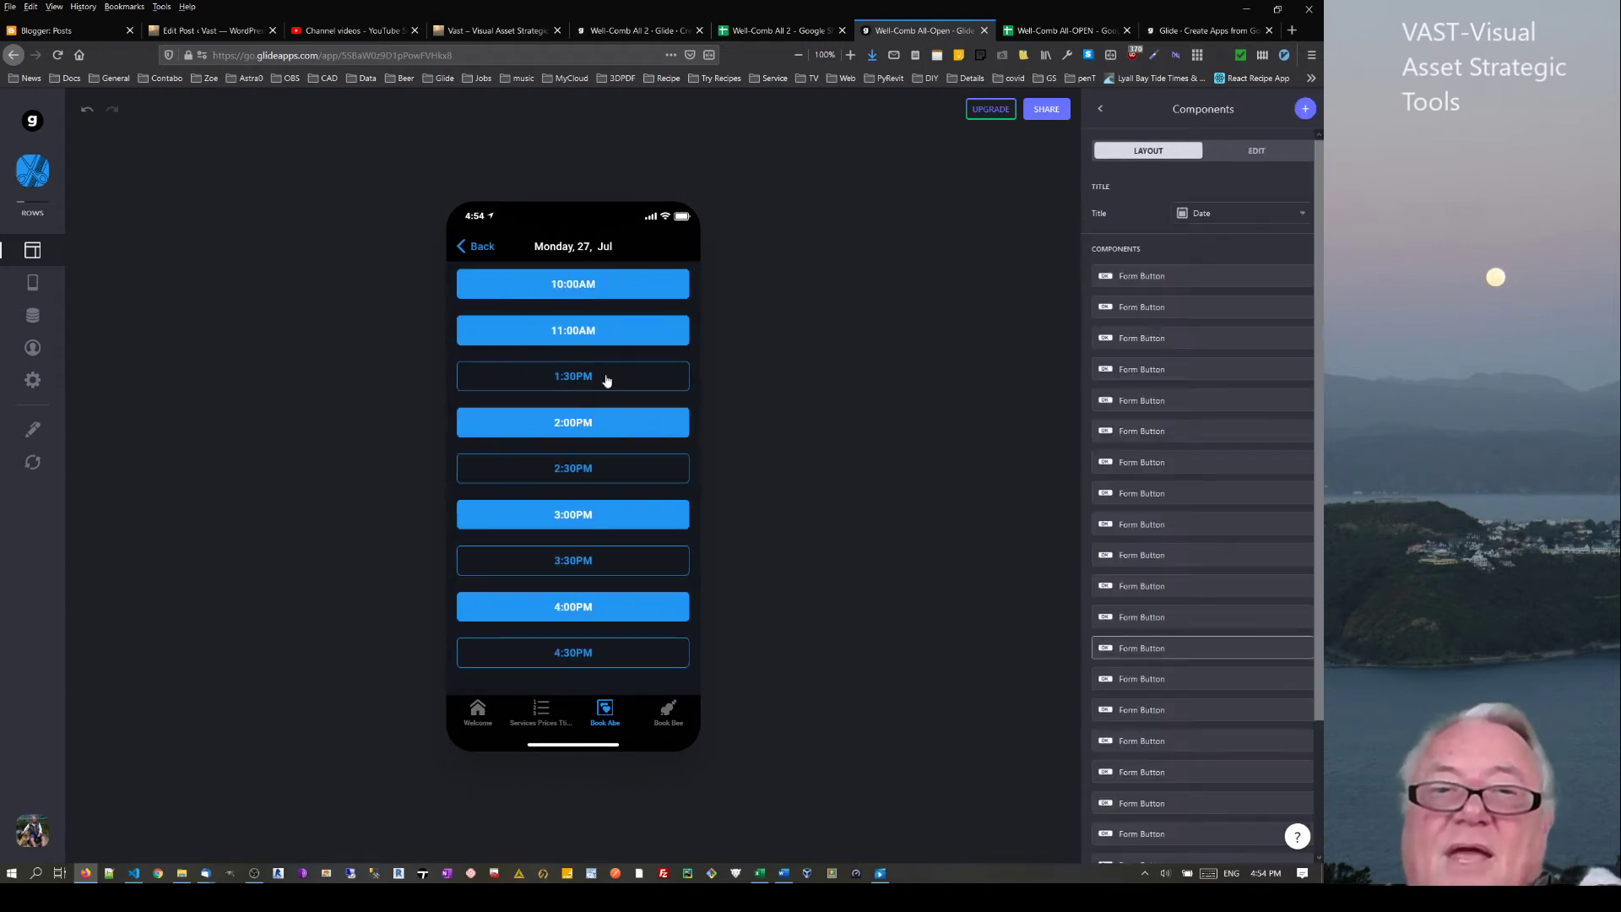
{"action": "left_click", "coordinate": [462, 246]}
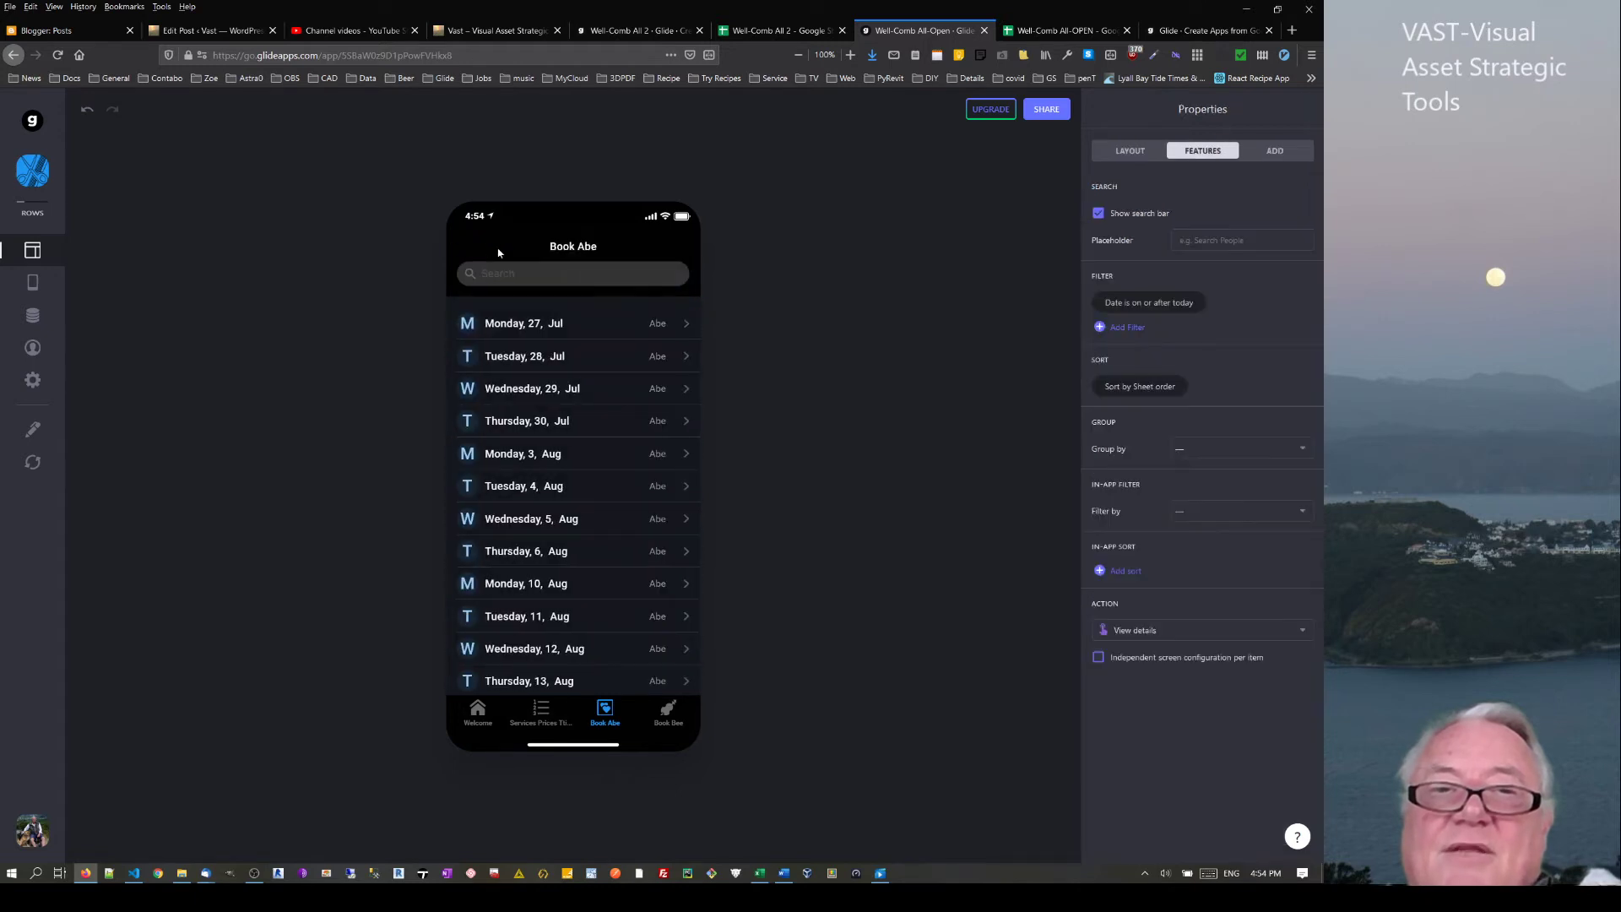
Examine the visibility conditions of the 10:00 AM form button on the Monday 27 Jul booking screen
{"action": "left_click", "coordinate": [536, 328]}
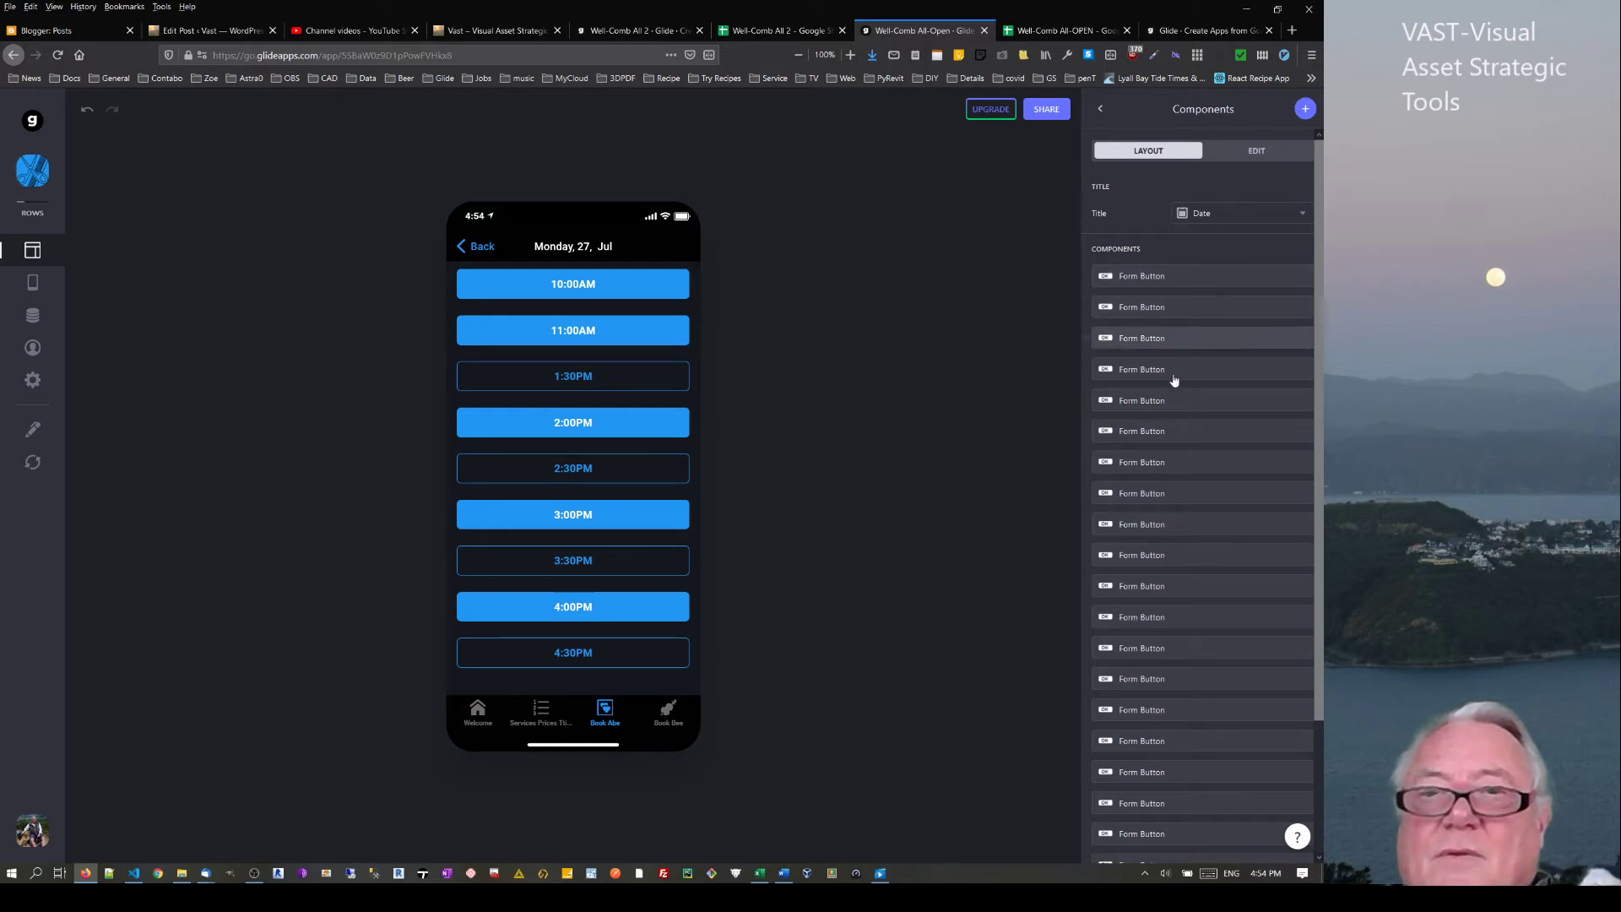
{"action": "left_click", "coordinate": [1203, 415]}
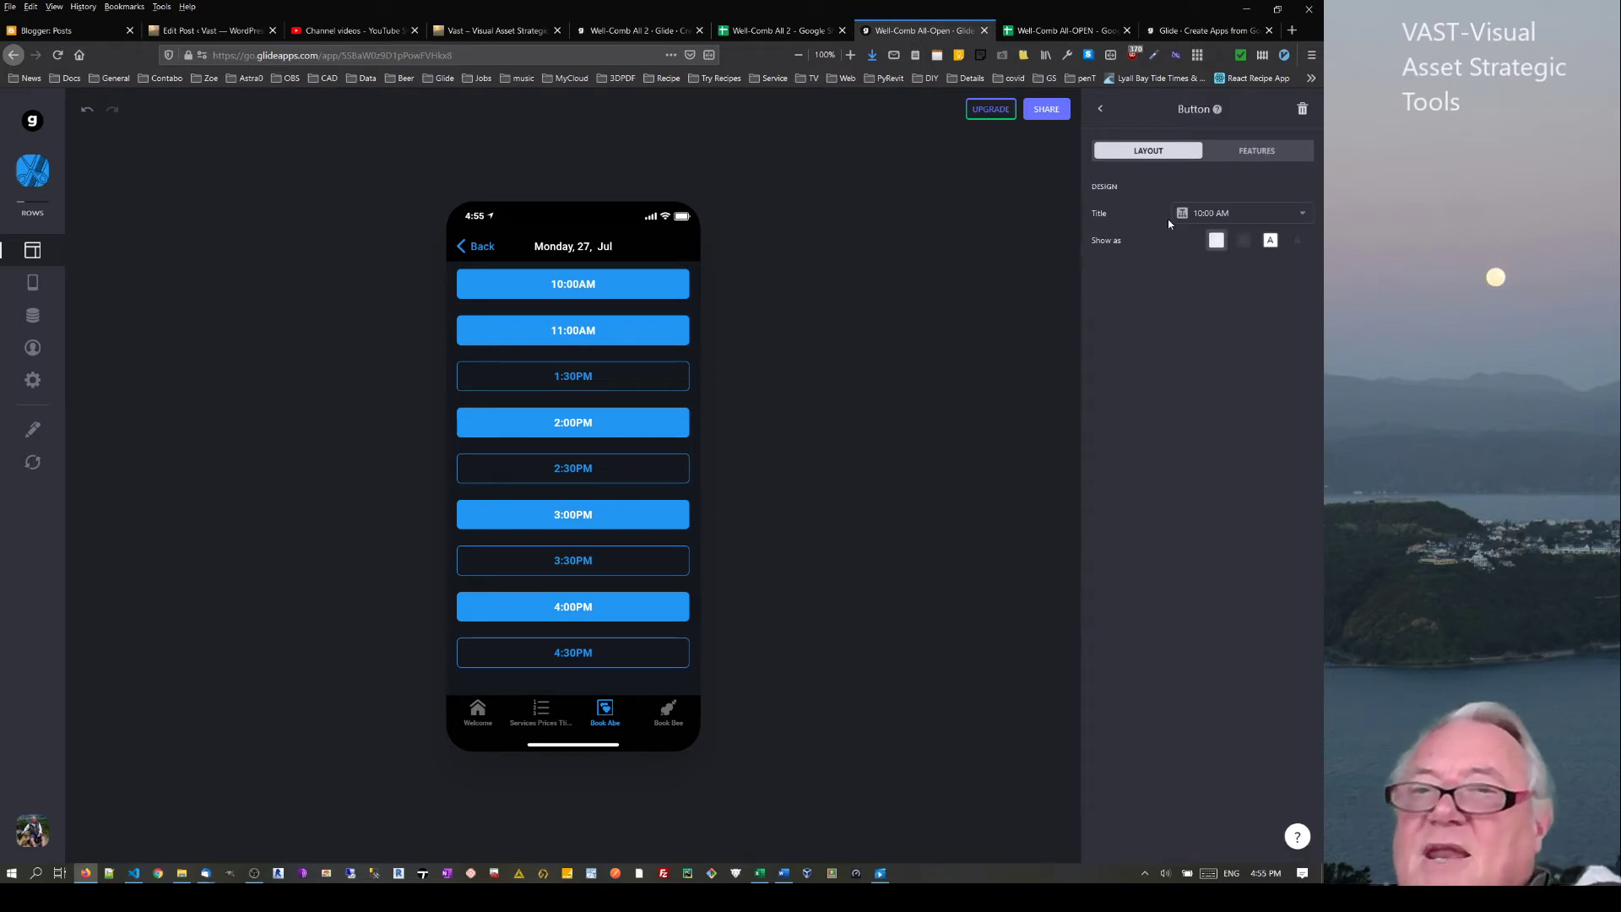
{"action": "left_click", "coordinate": [1248, 157]}
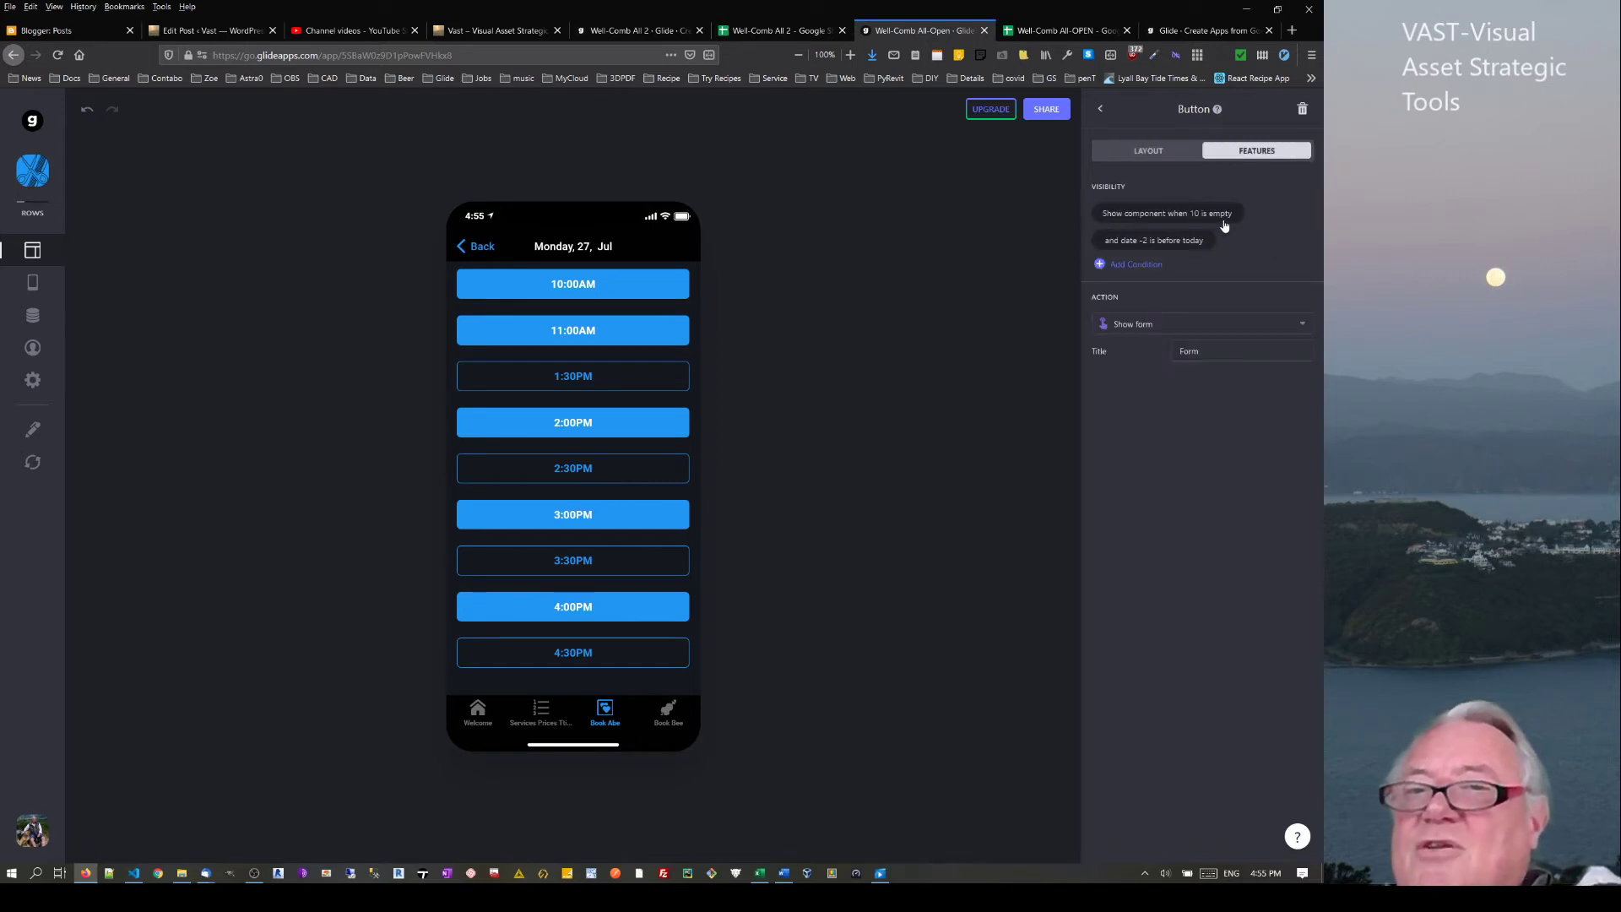
{"action": "left_click", "coordinate": [1131, 240]}
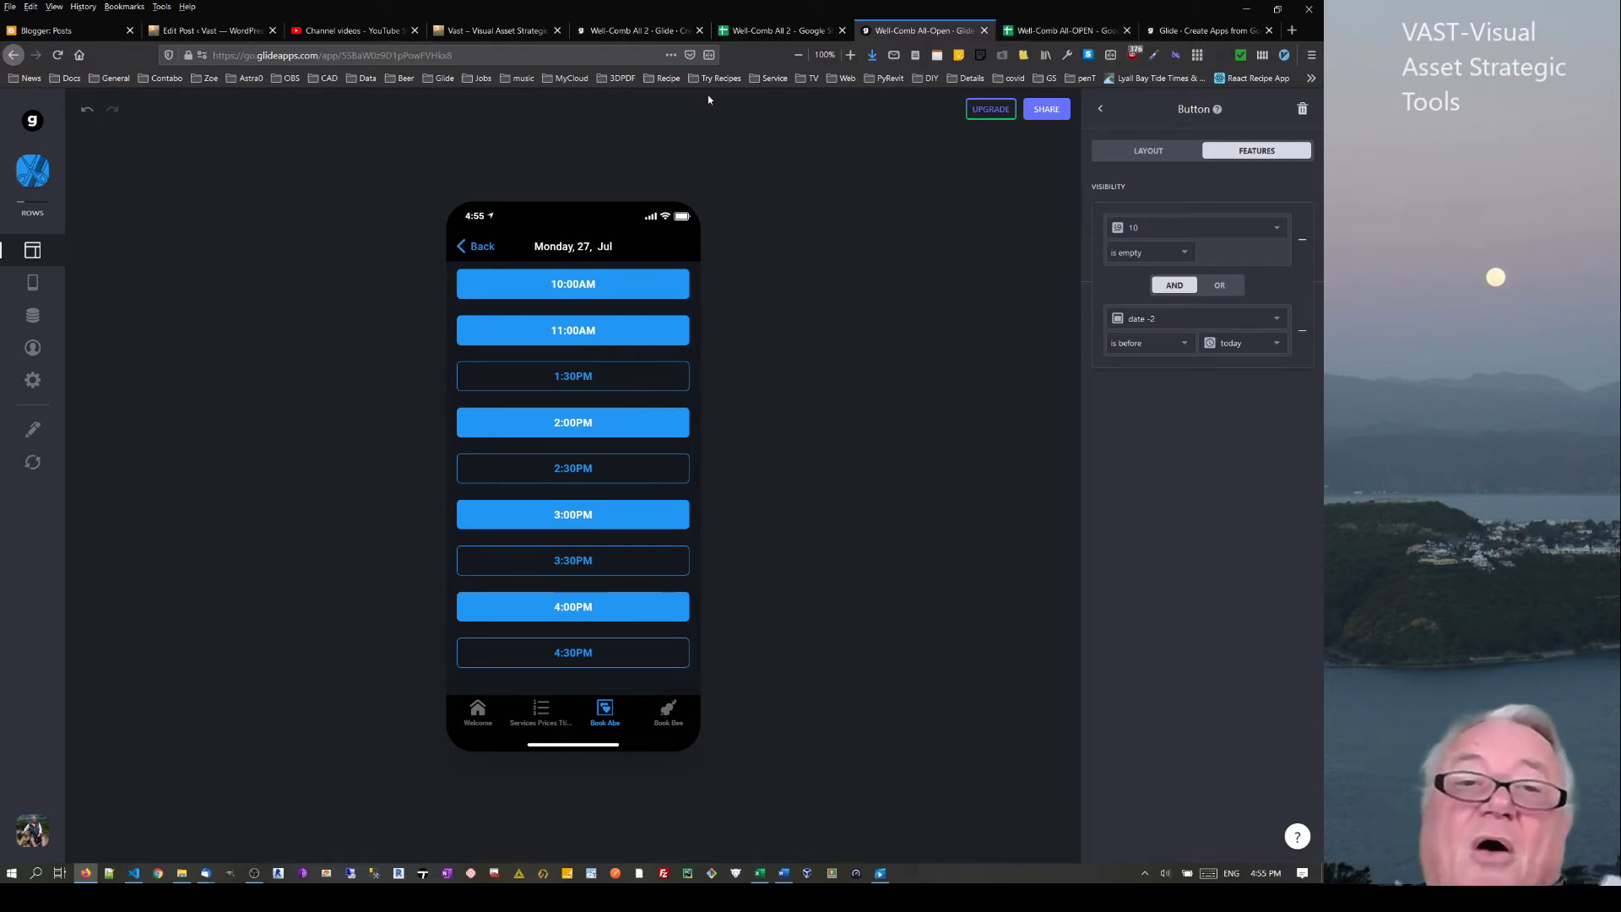
Return to the Book Abe list and check its date filter without changing it
{"action": "left_click", "coordinate": [464, 248]}
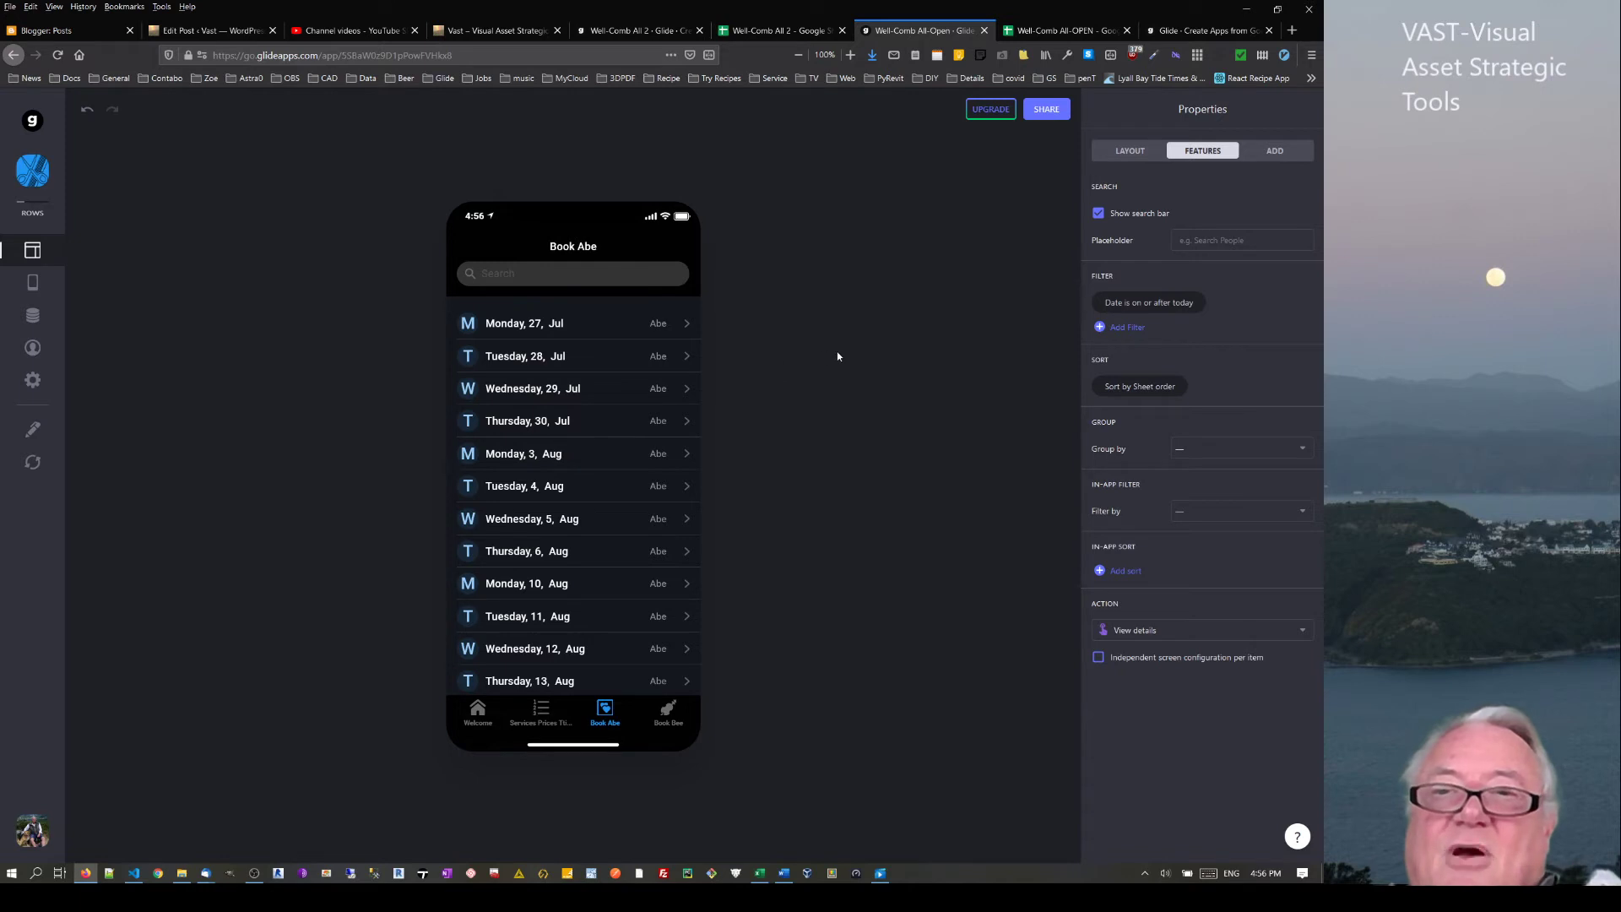
{"action": "left_click", "coordinate": [1111, 303]}
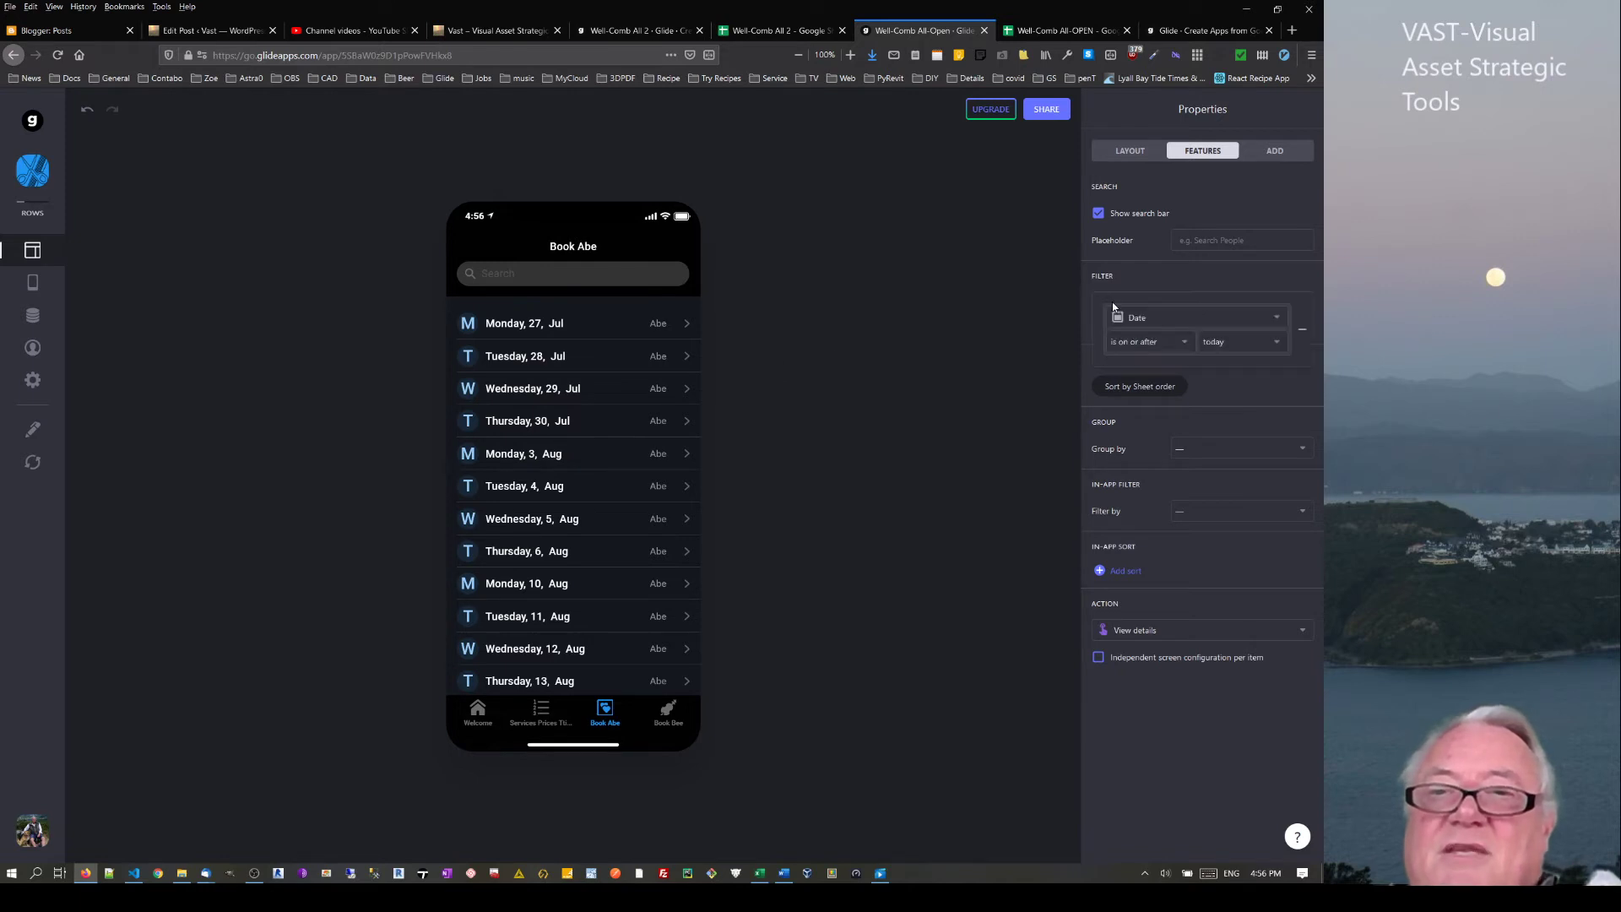
{"action": "left_click", "coordinate": [927, 324]}
Compare the date columns of the Abe Schedule sheets in the Well-Comb All 2 and Well-Comb All-OPEN spreadsheets
{"action": "left_click", "coordinate": [760, 32]}
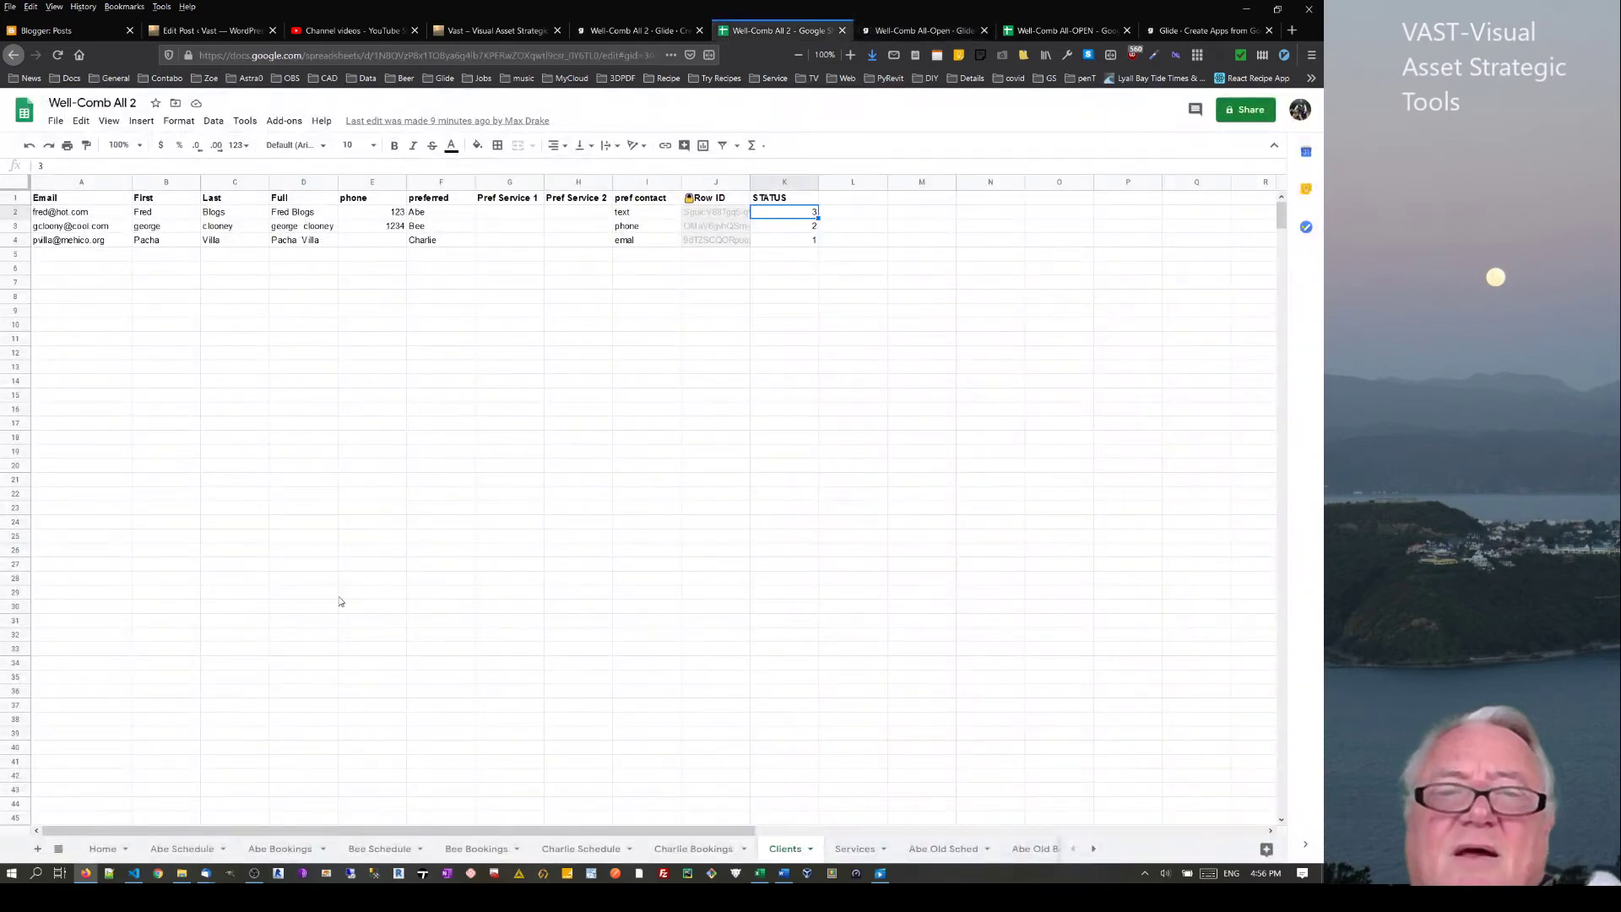
{"action": "left_click", "coordinate": [179, 851]}
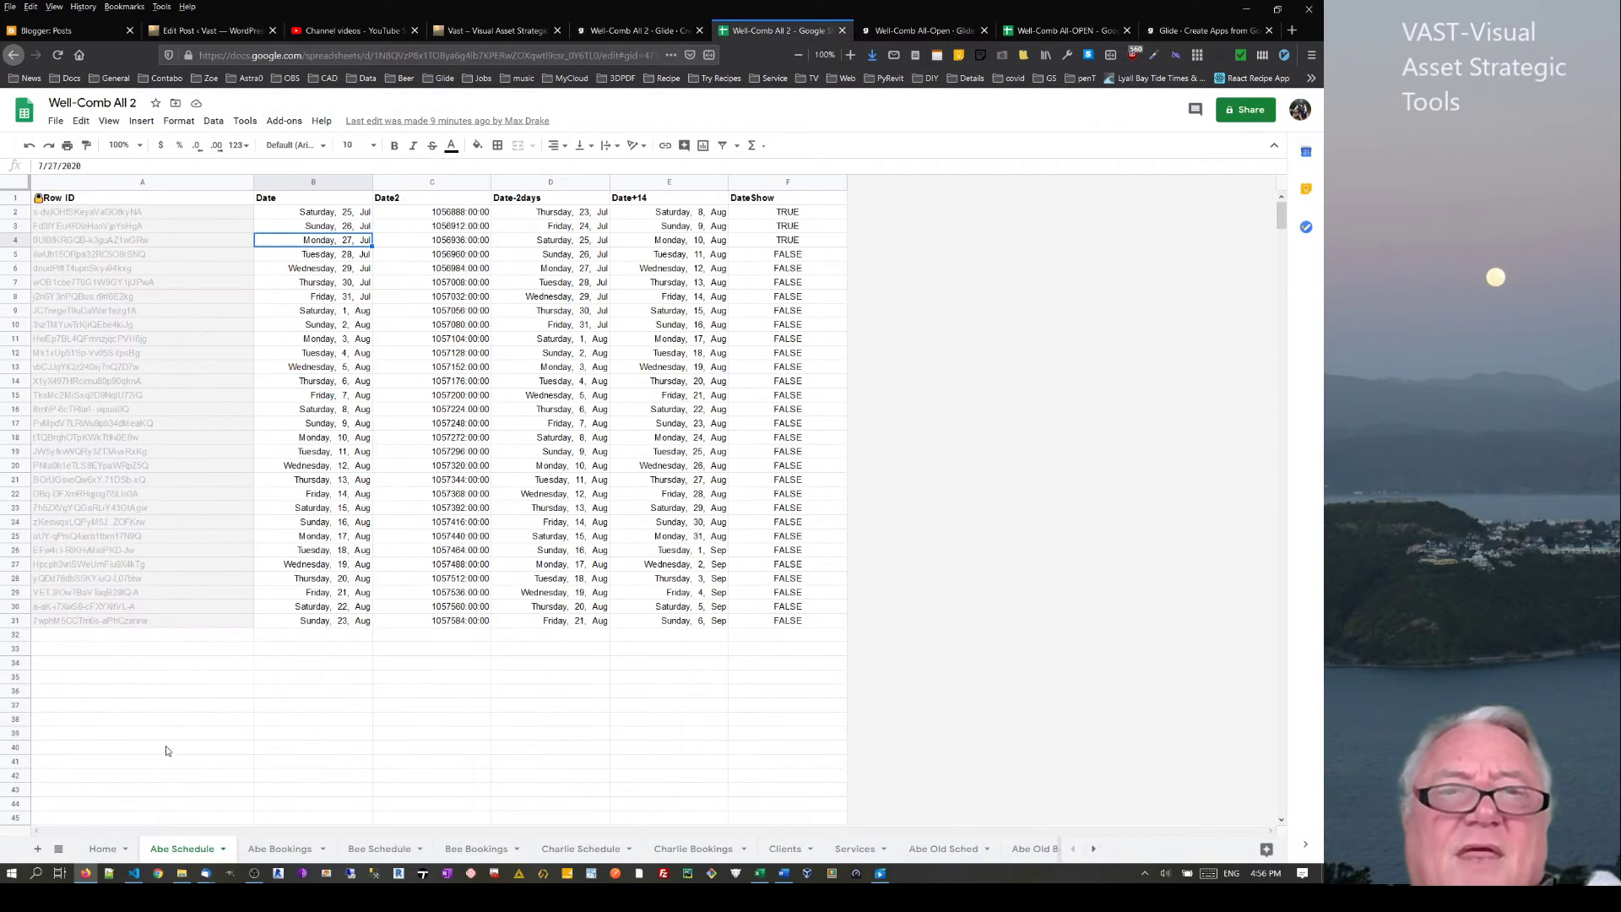
{"action": "left_click", "coordinate": [1062, 32]}
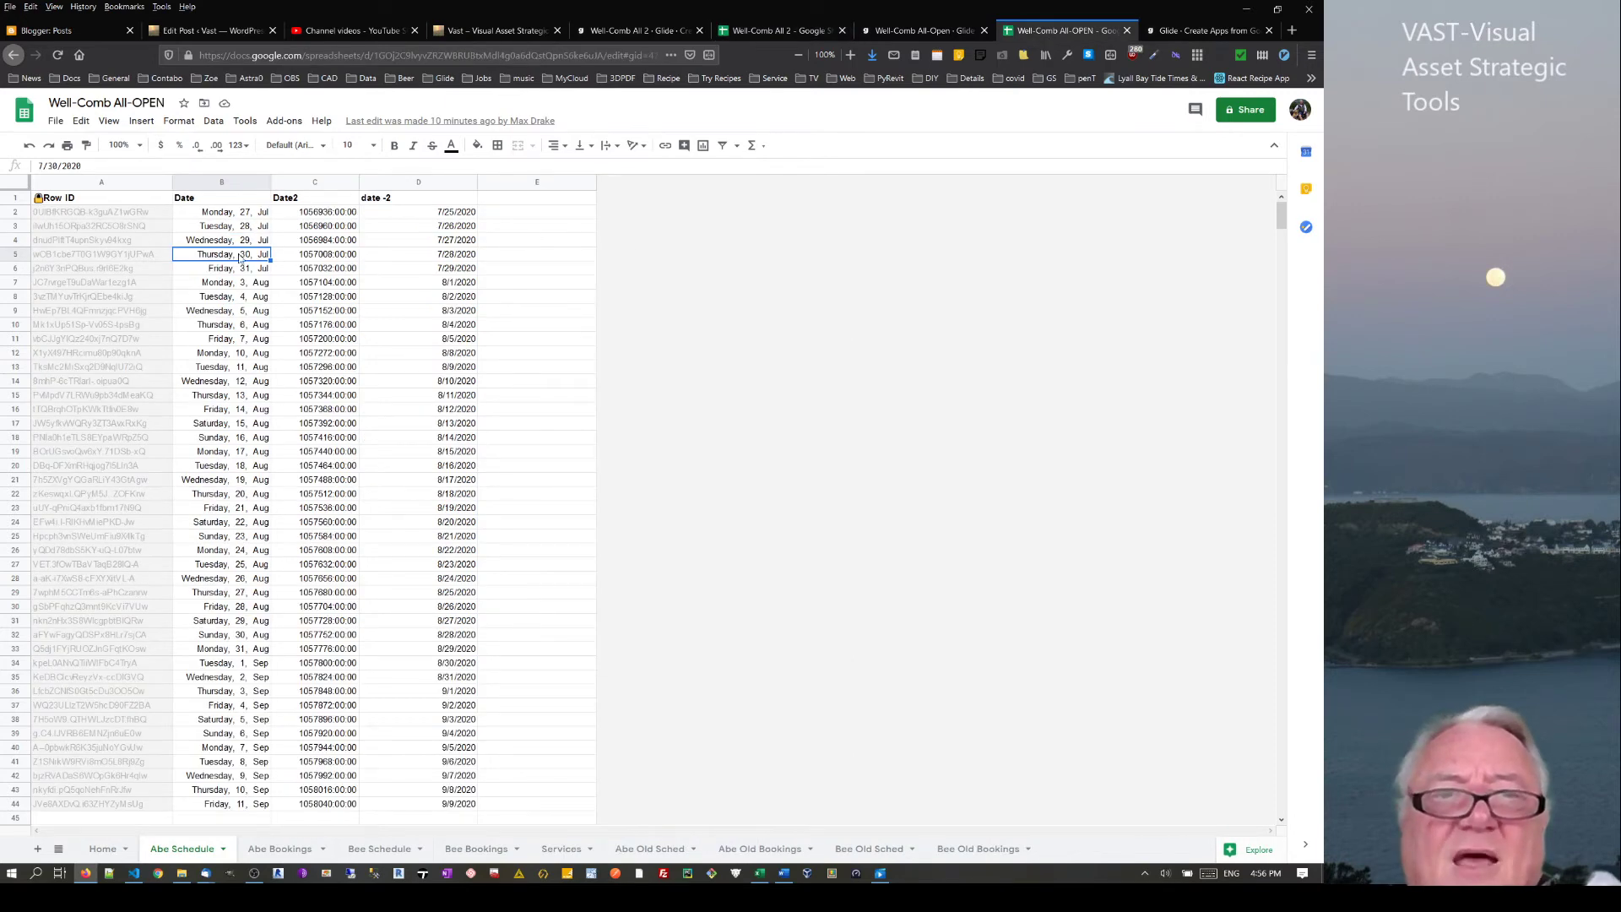
Review the Monday 27 Jul slots in Well-Comb All-Open and the comparison values available for the Book Abe date filter
{"action": "left_click", "coordinate": [920, 31]}
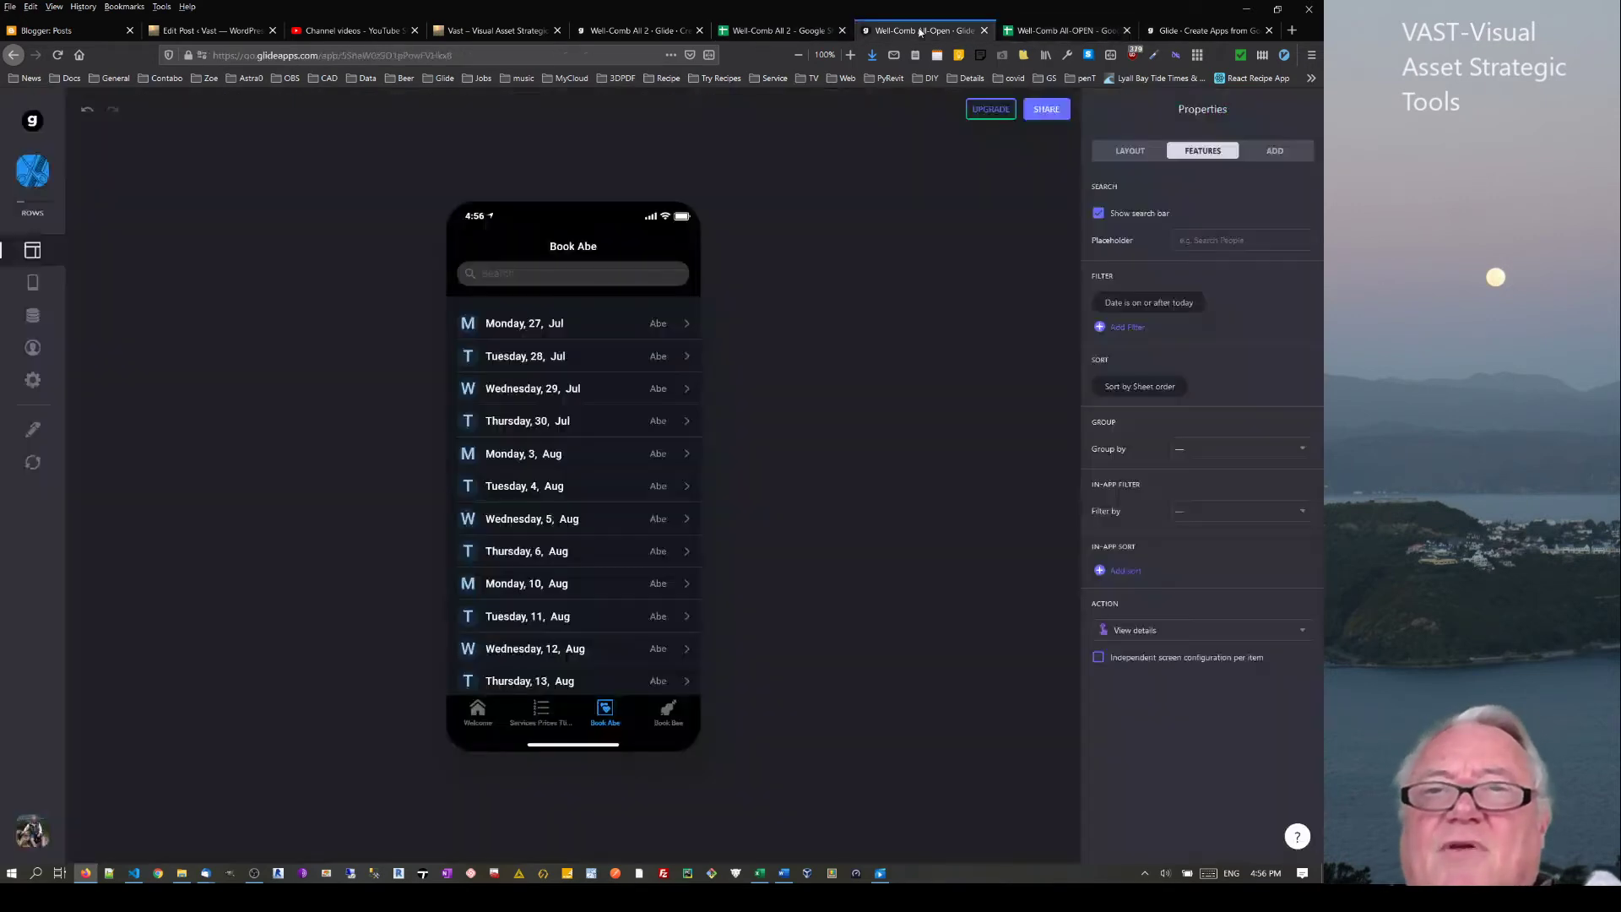
{"action": "left_click", "coordinate": [561, 329]}
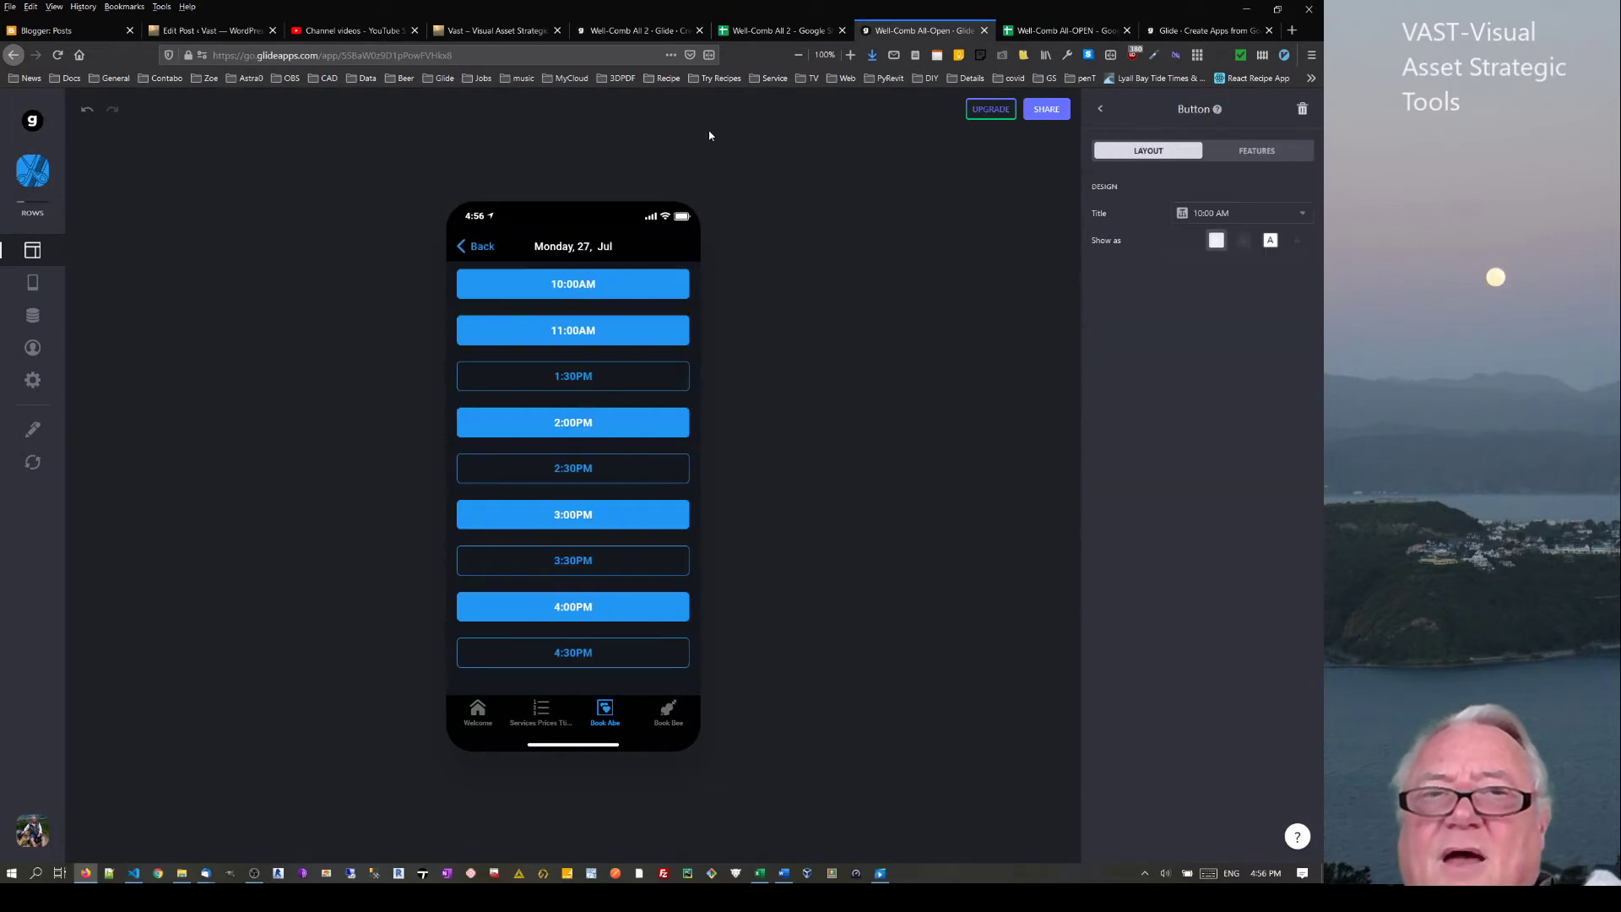
{"action": "left_click", "coordinate": [463, 246]}
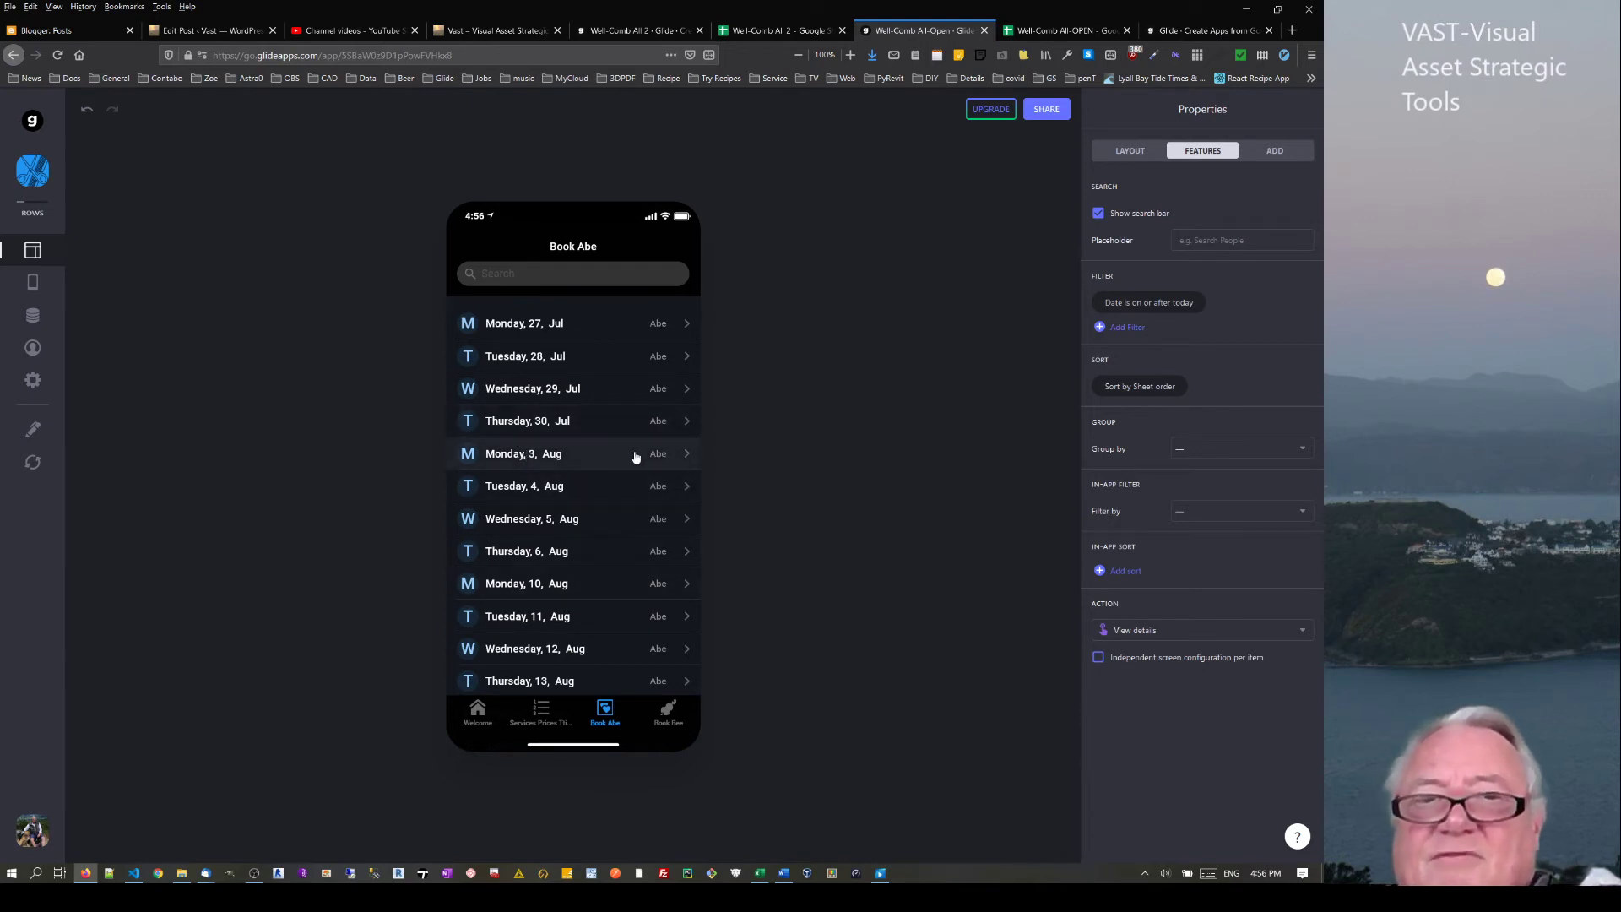
{"action": "left_click", "coordinate": [1114, 304]}
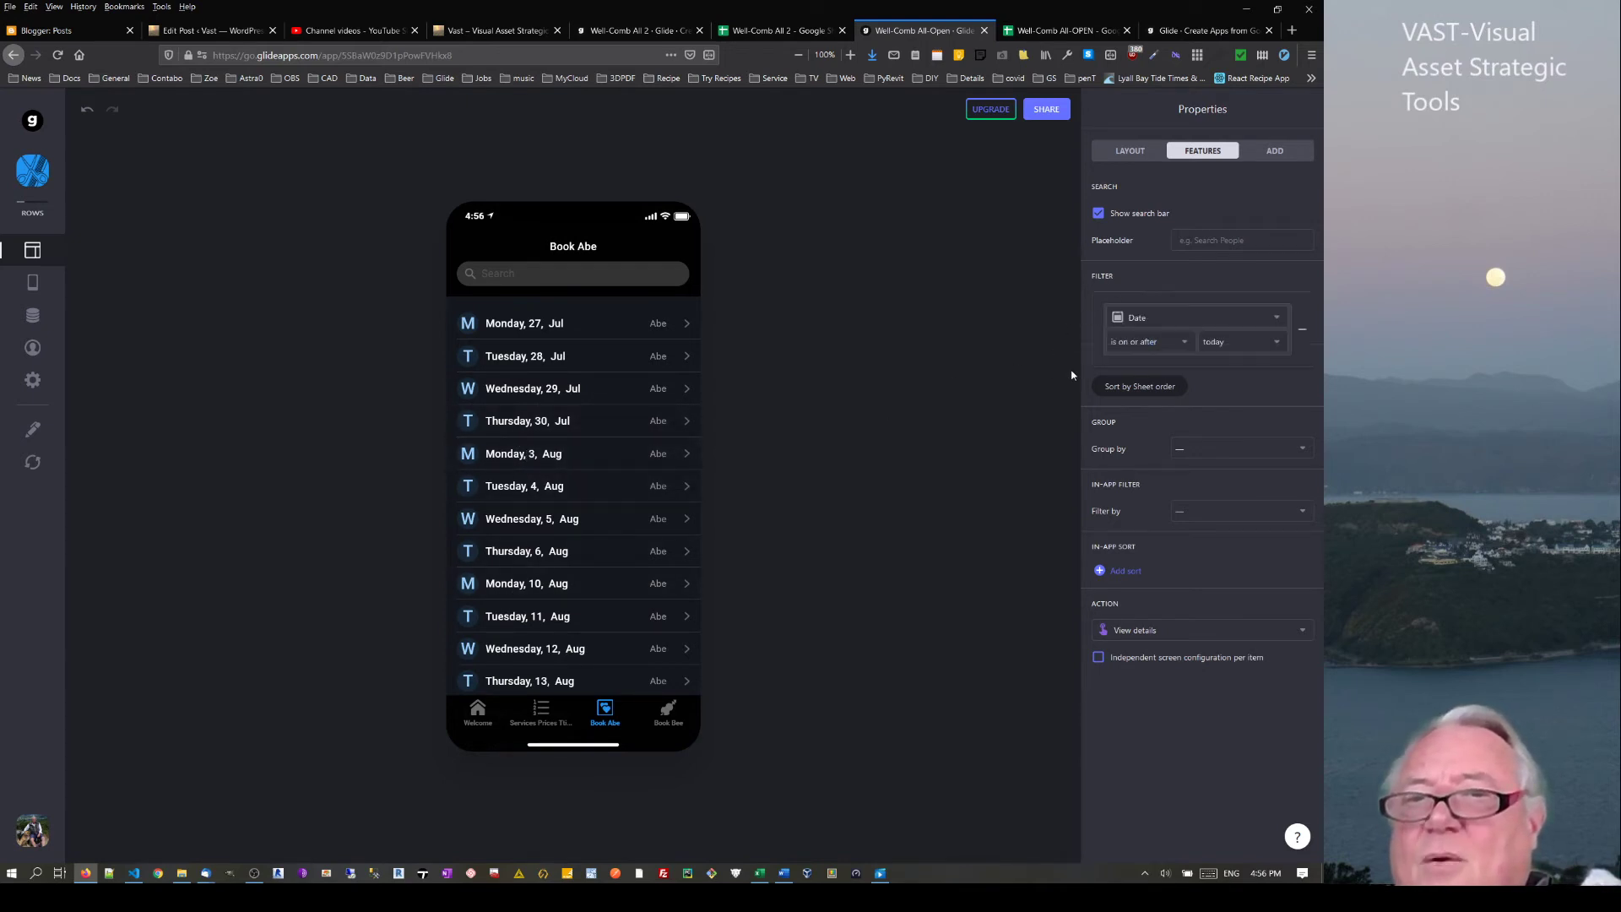
{"action": "left_click", "coordinate": [1240, 344]}
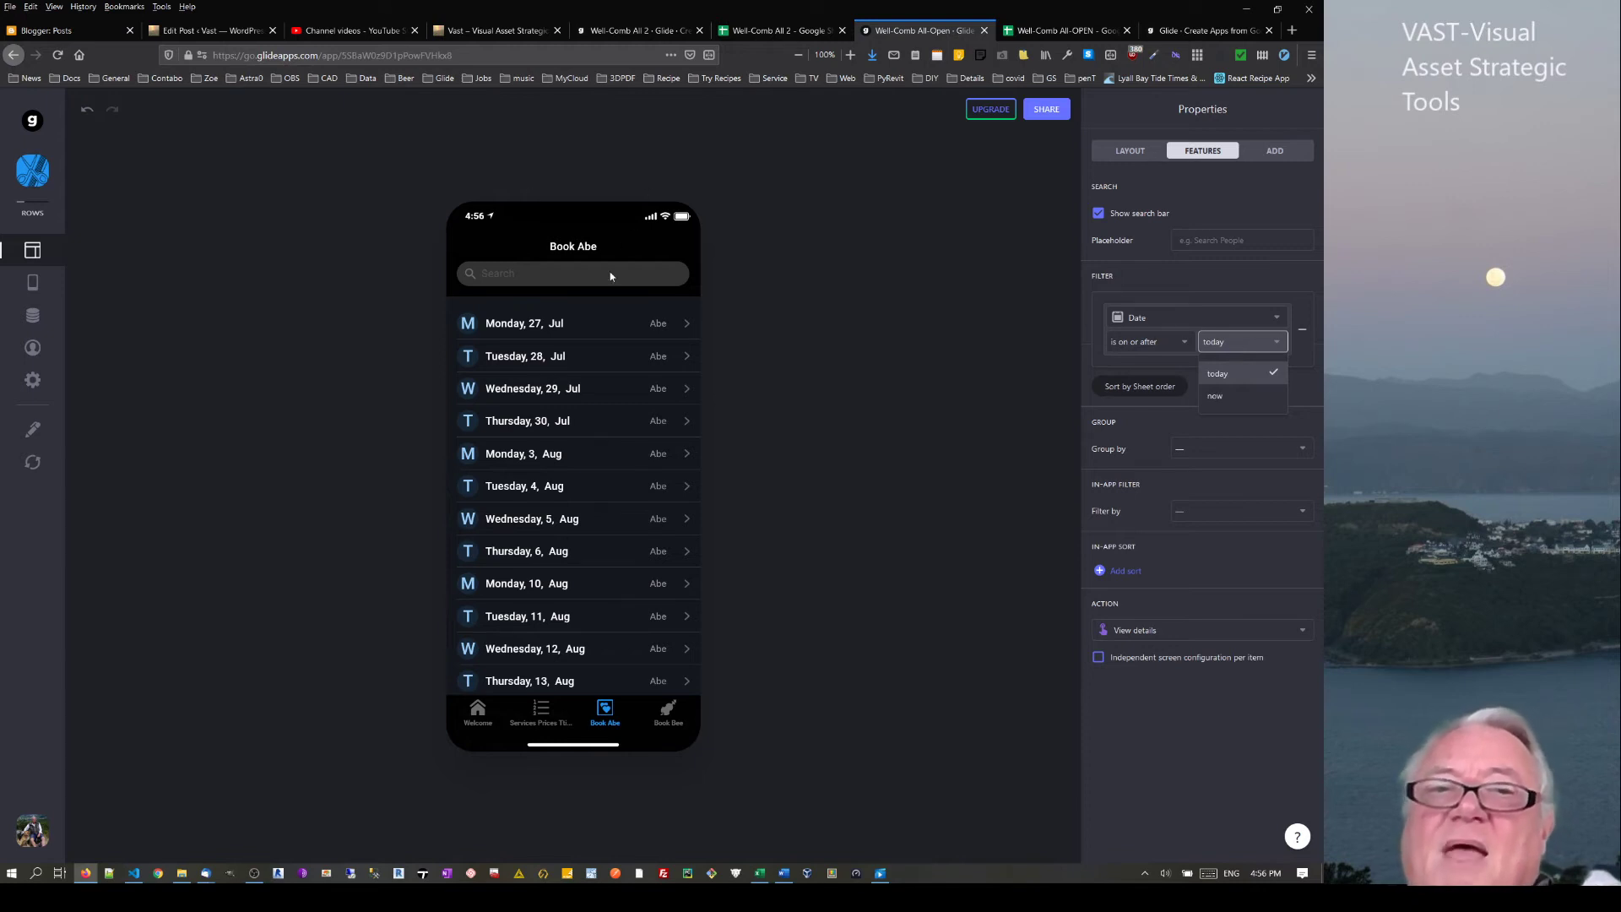
Examine the visibility condition of the fourth form button on the Monday 27 Jul booking screen
{"action": "left_click", "coordinate": [545, 323]}
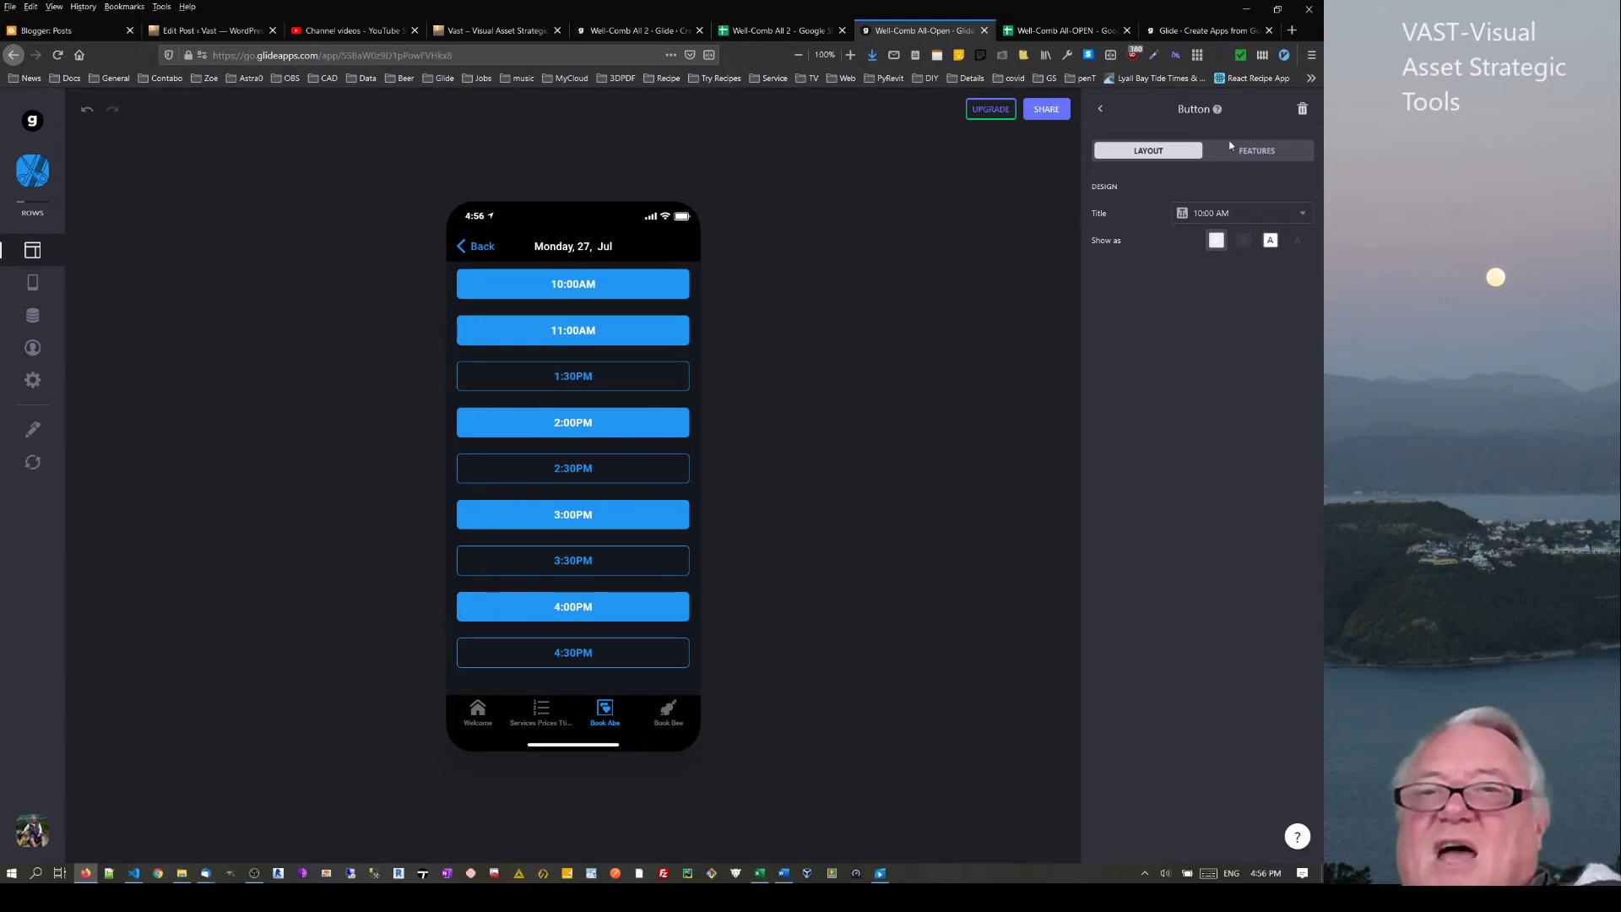
{"action": "left_click", "coordinate": [1102, 110]}
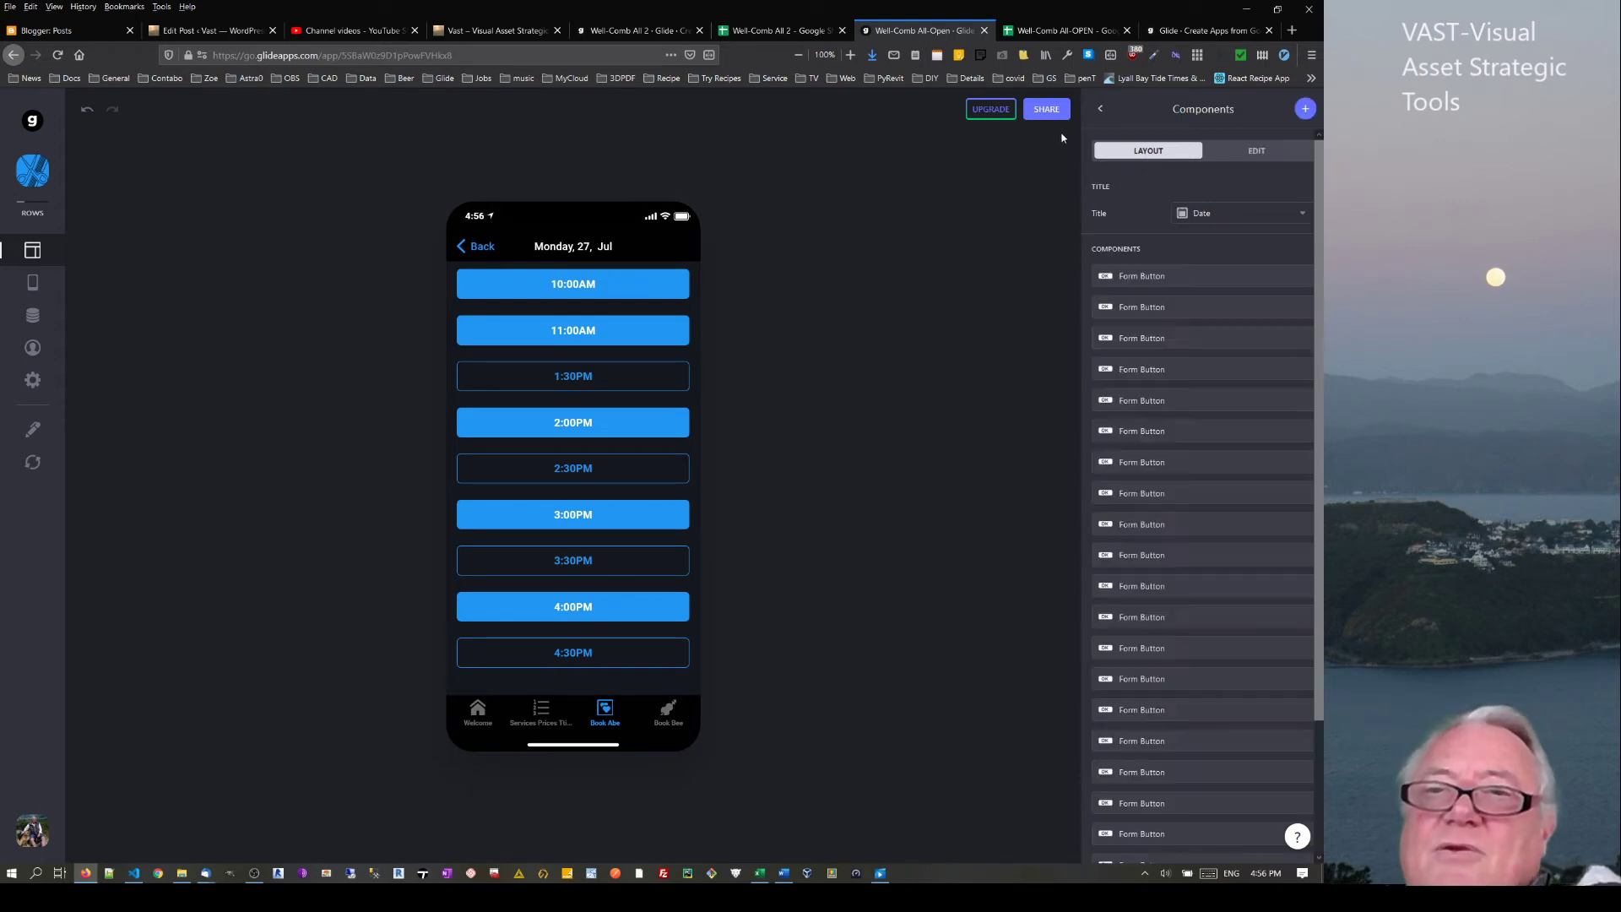
{"action": "left_click", "coordinate": [1179, 371]}
{"action": "left_click", "coordinate": [1266, 152]}
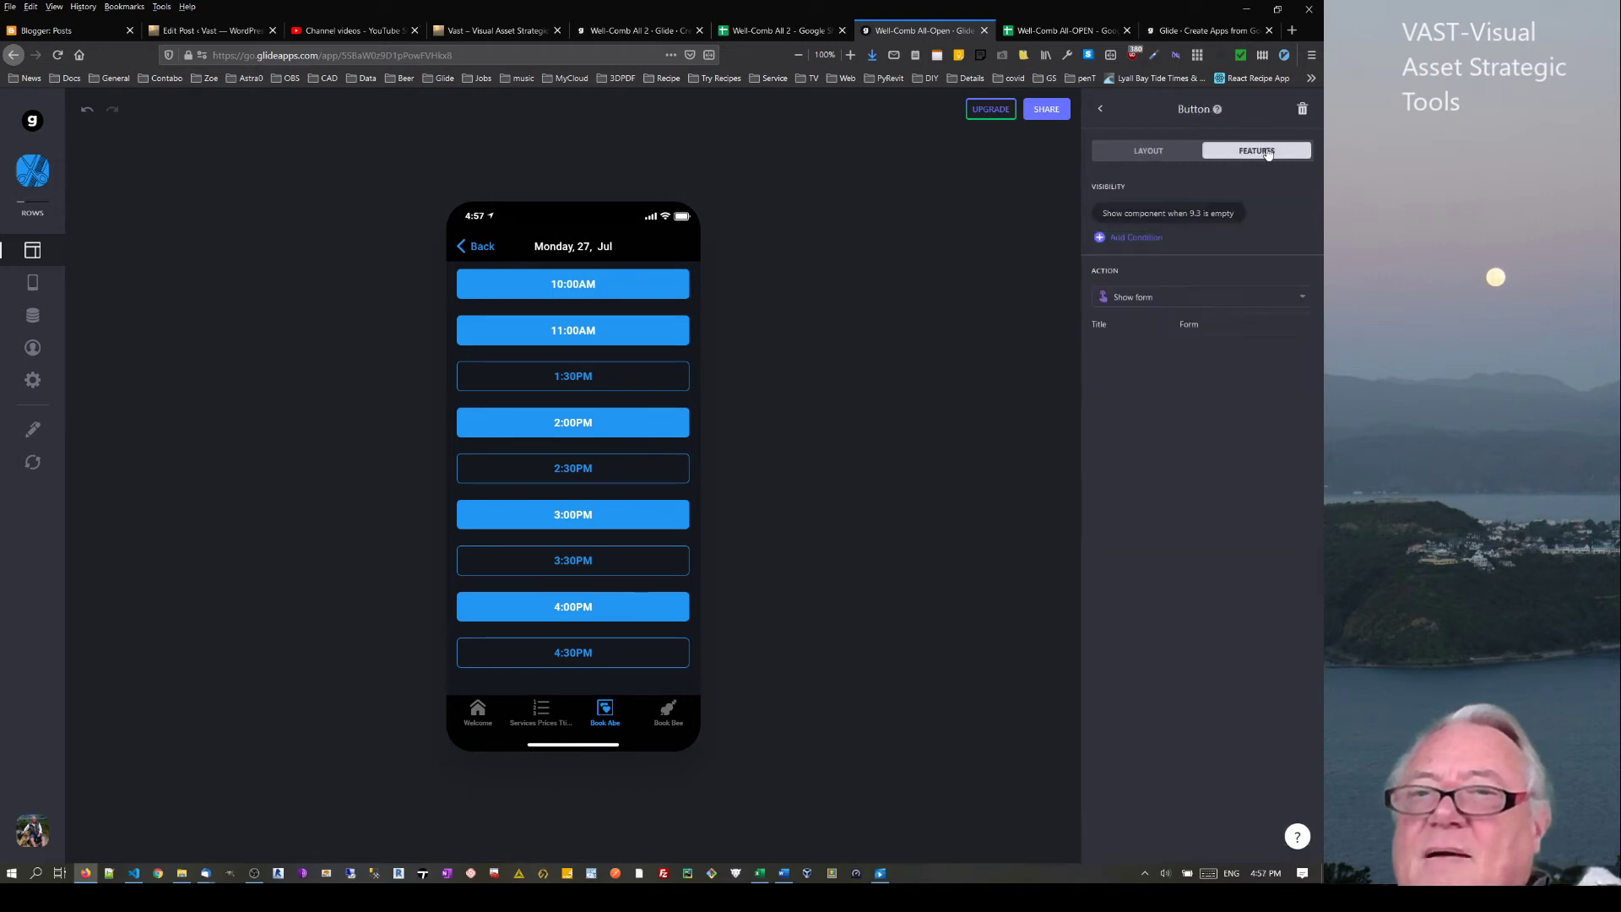
Add a second visibility condition to the selected form button, combined with AND, requiring Date is on or before today
{"action": "left_click", "coordinate": [1129, 241]}
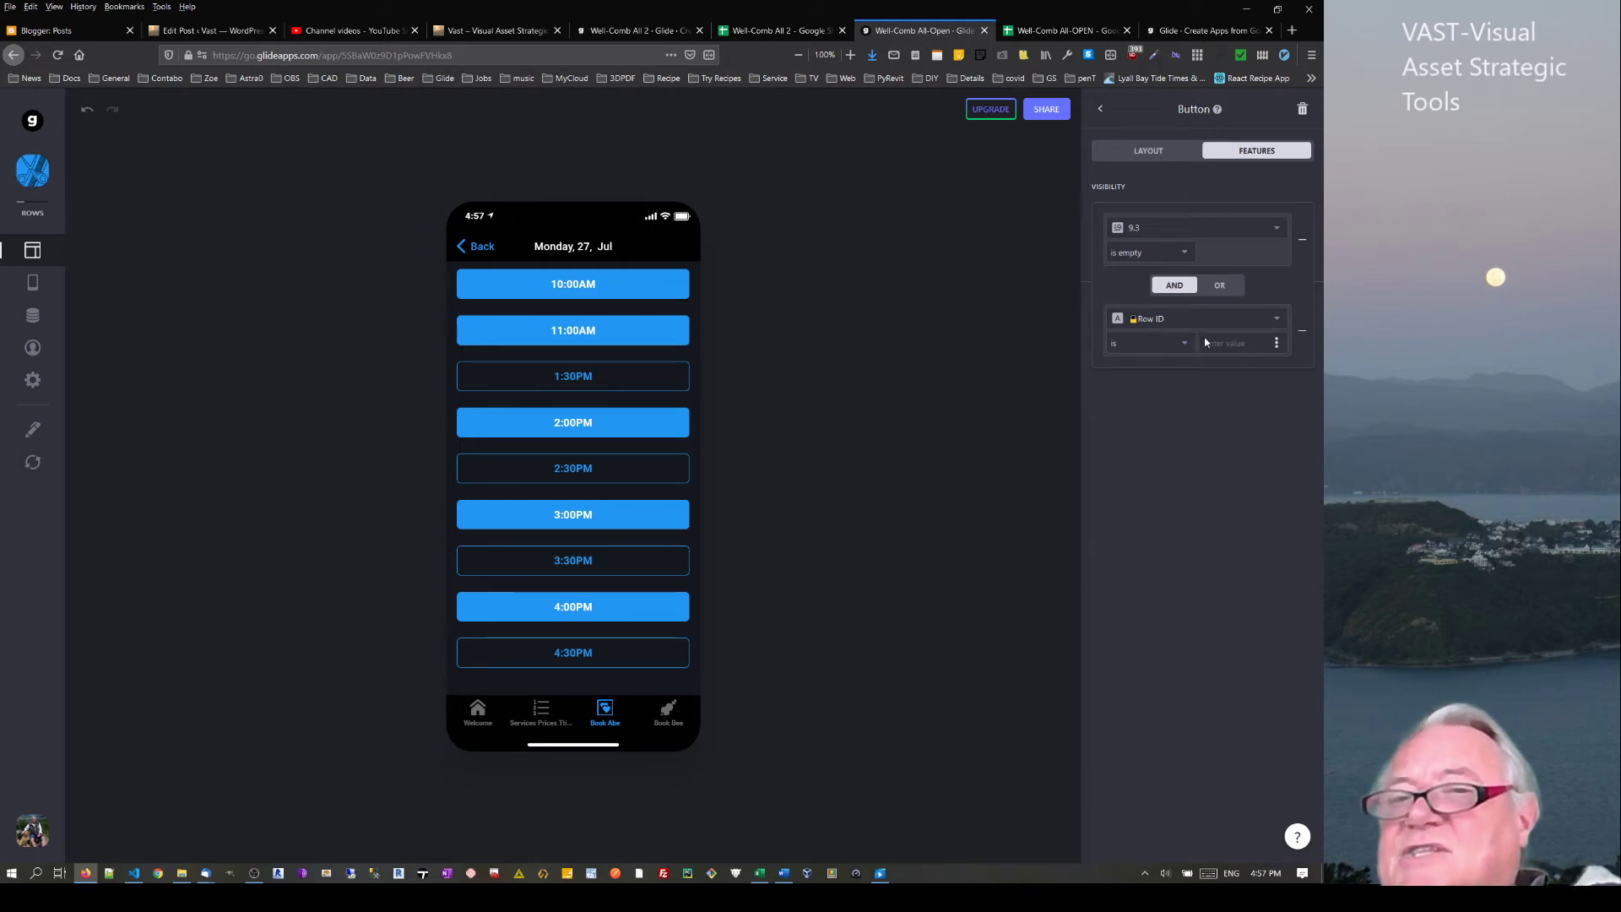
{"action": "left_click", "coordinate": [1176, 343]}
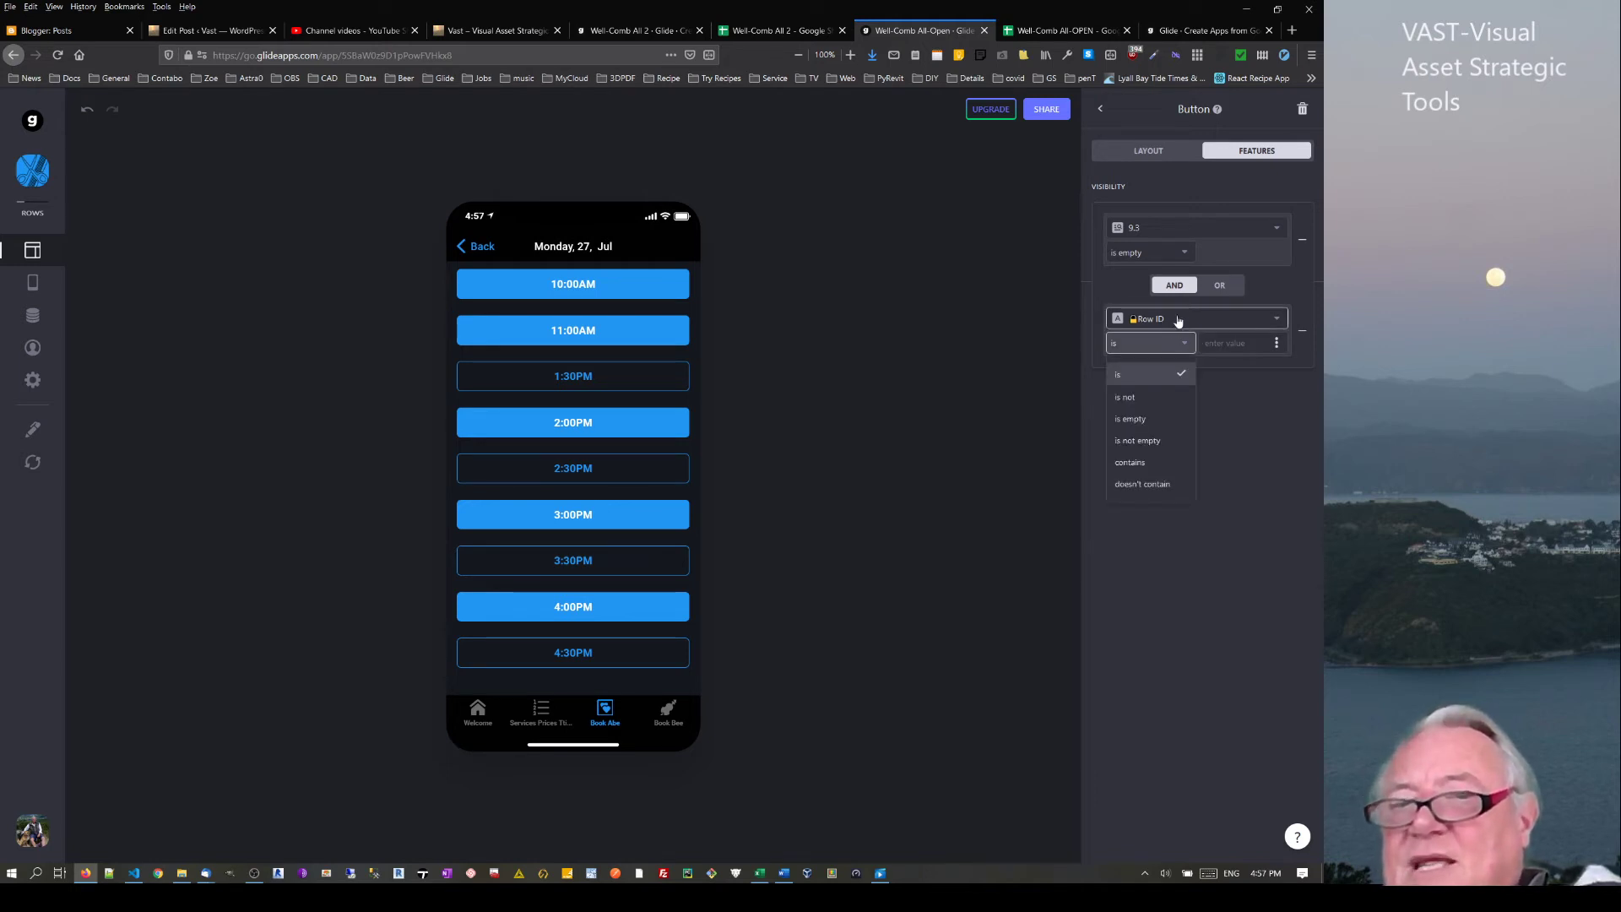
{"action": "left_click", "coordinate": [1178, 319]}
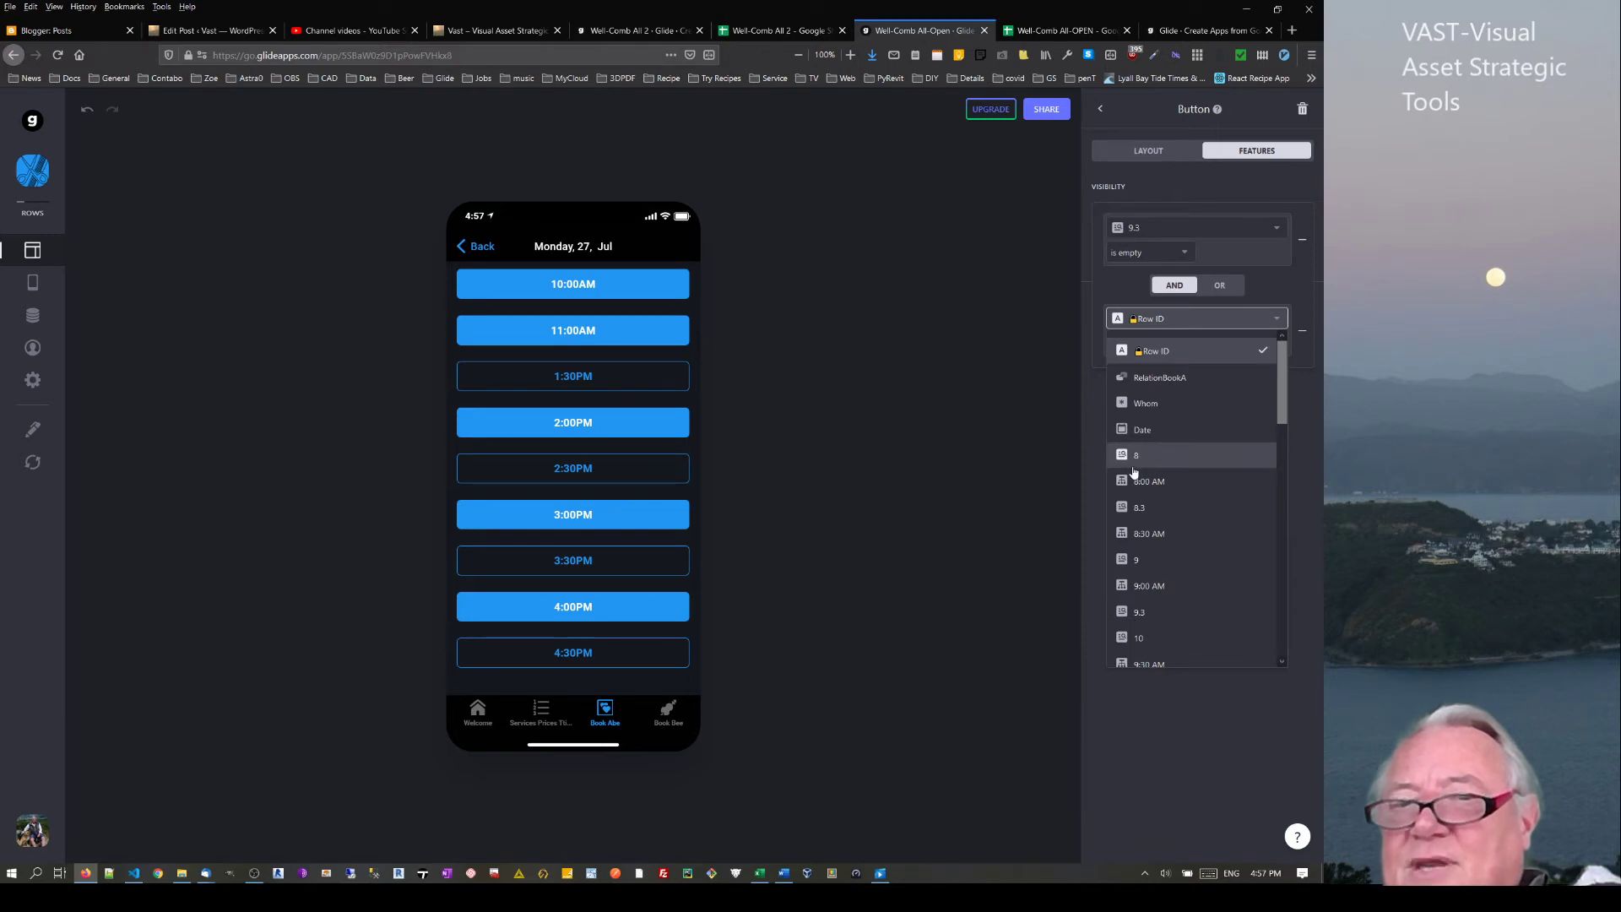
{"action": "left_click", "coordinate": [1141, 429]}
{"action": "left_click", "coordinate": [1153, 344]}
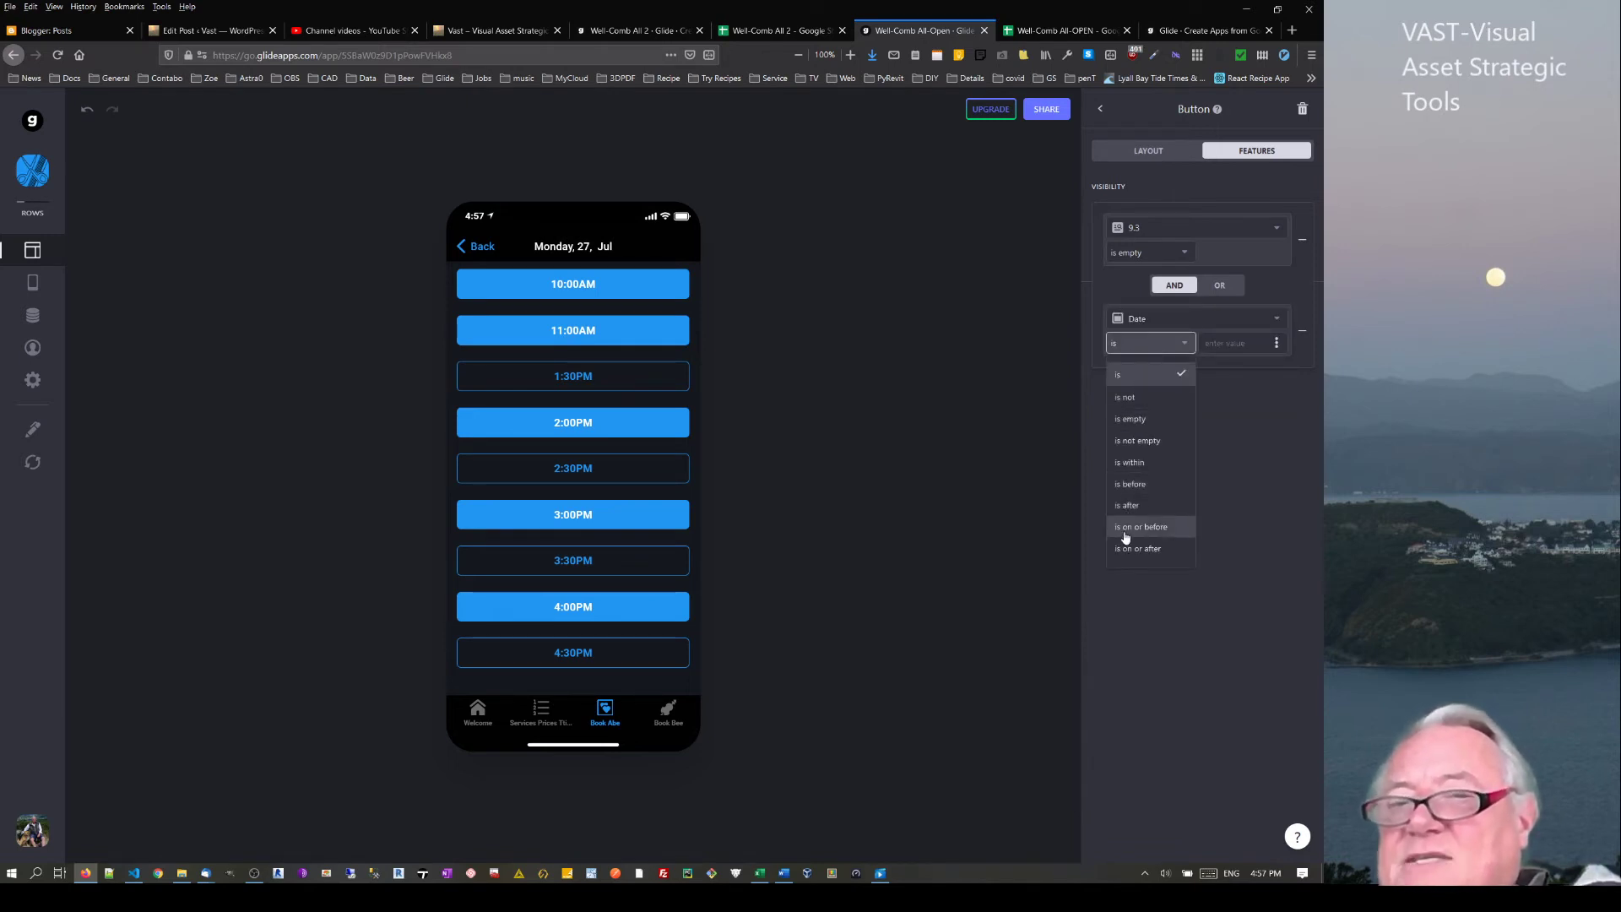
{"action": "left_click", "coordinate": [1254, 342]}
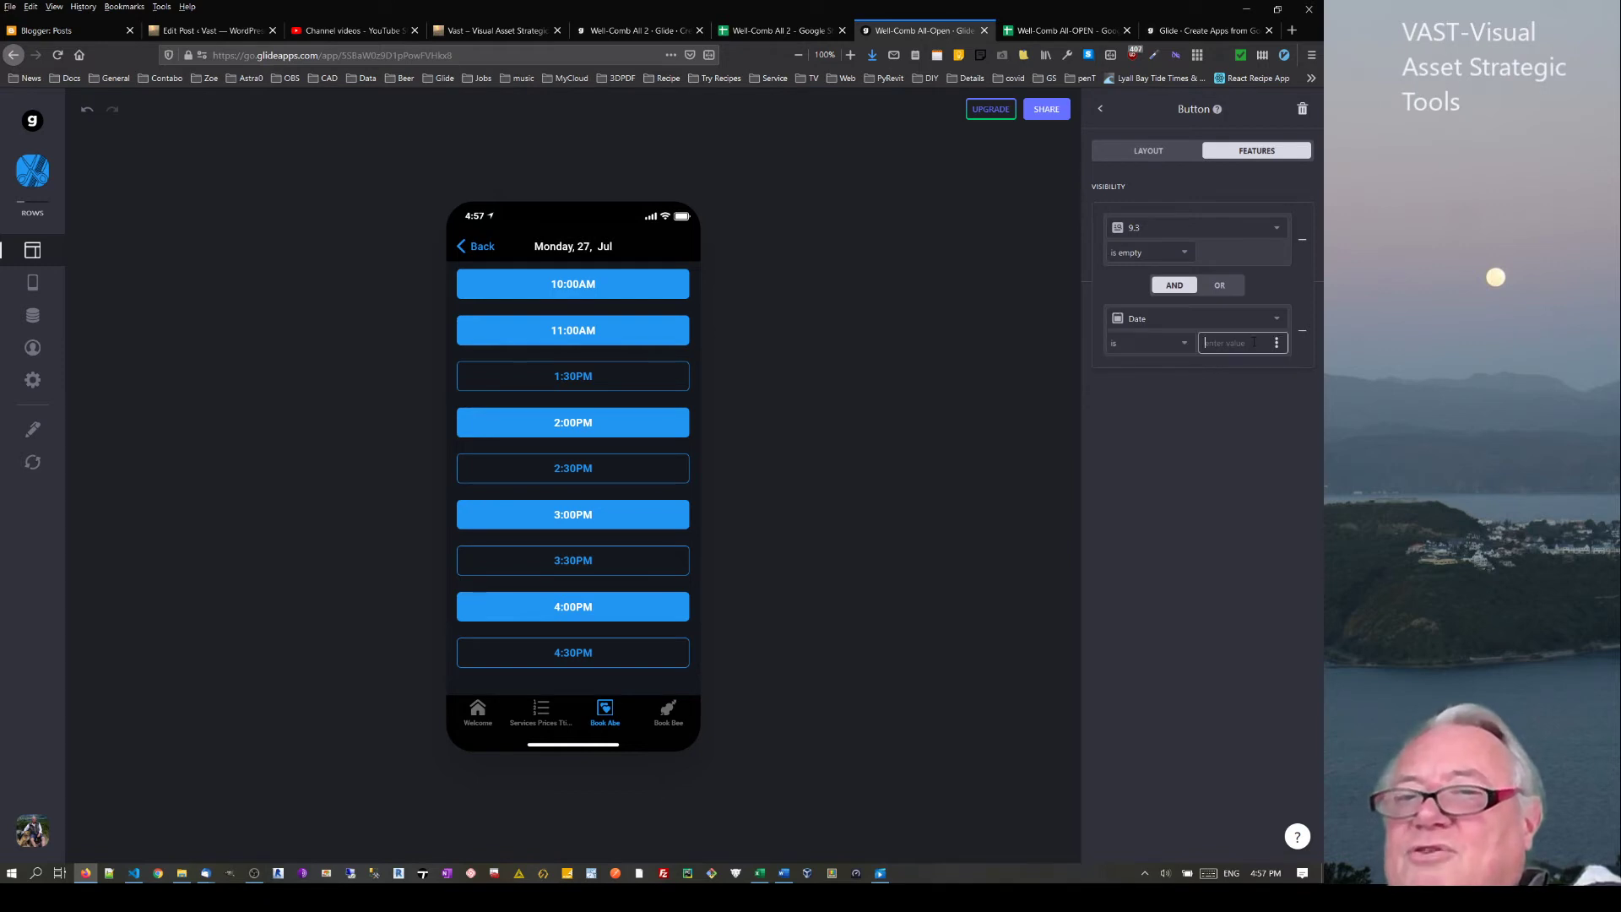
{"action": "left_click", "coordinate": [1277, 343]}
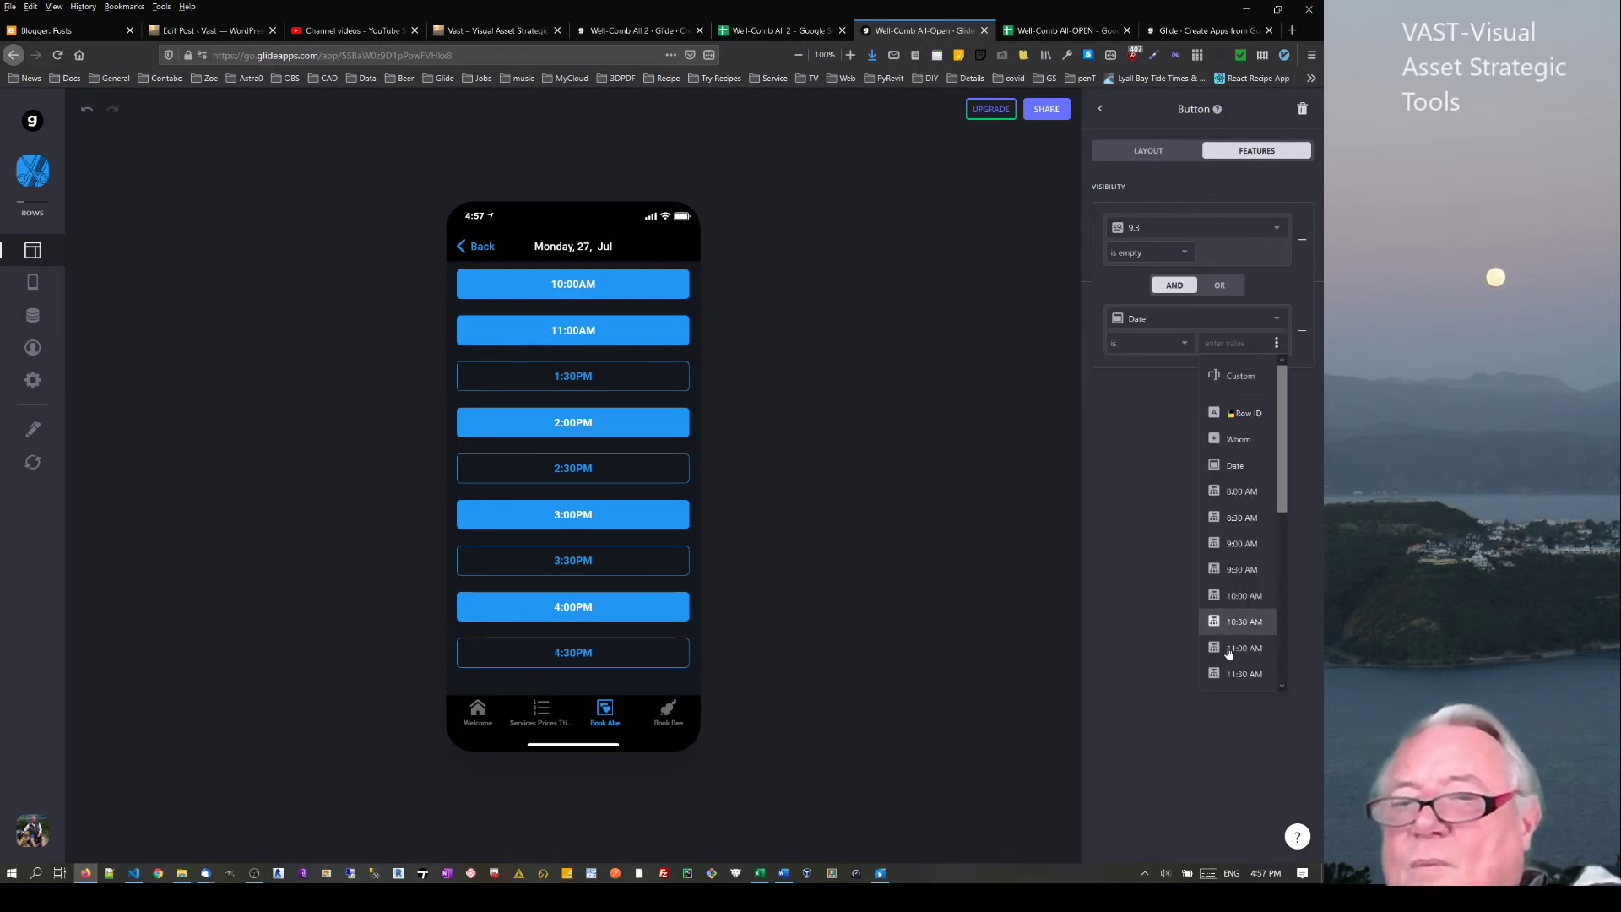
{"action": "left_click", "coordinate": [1180, 341]}
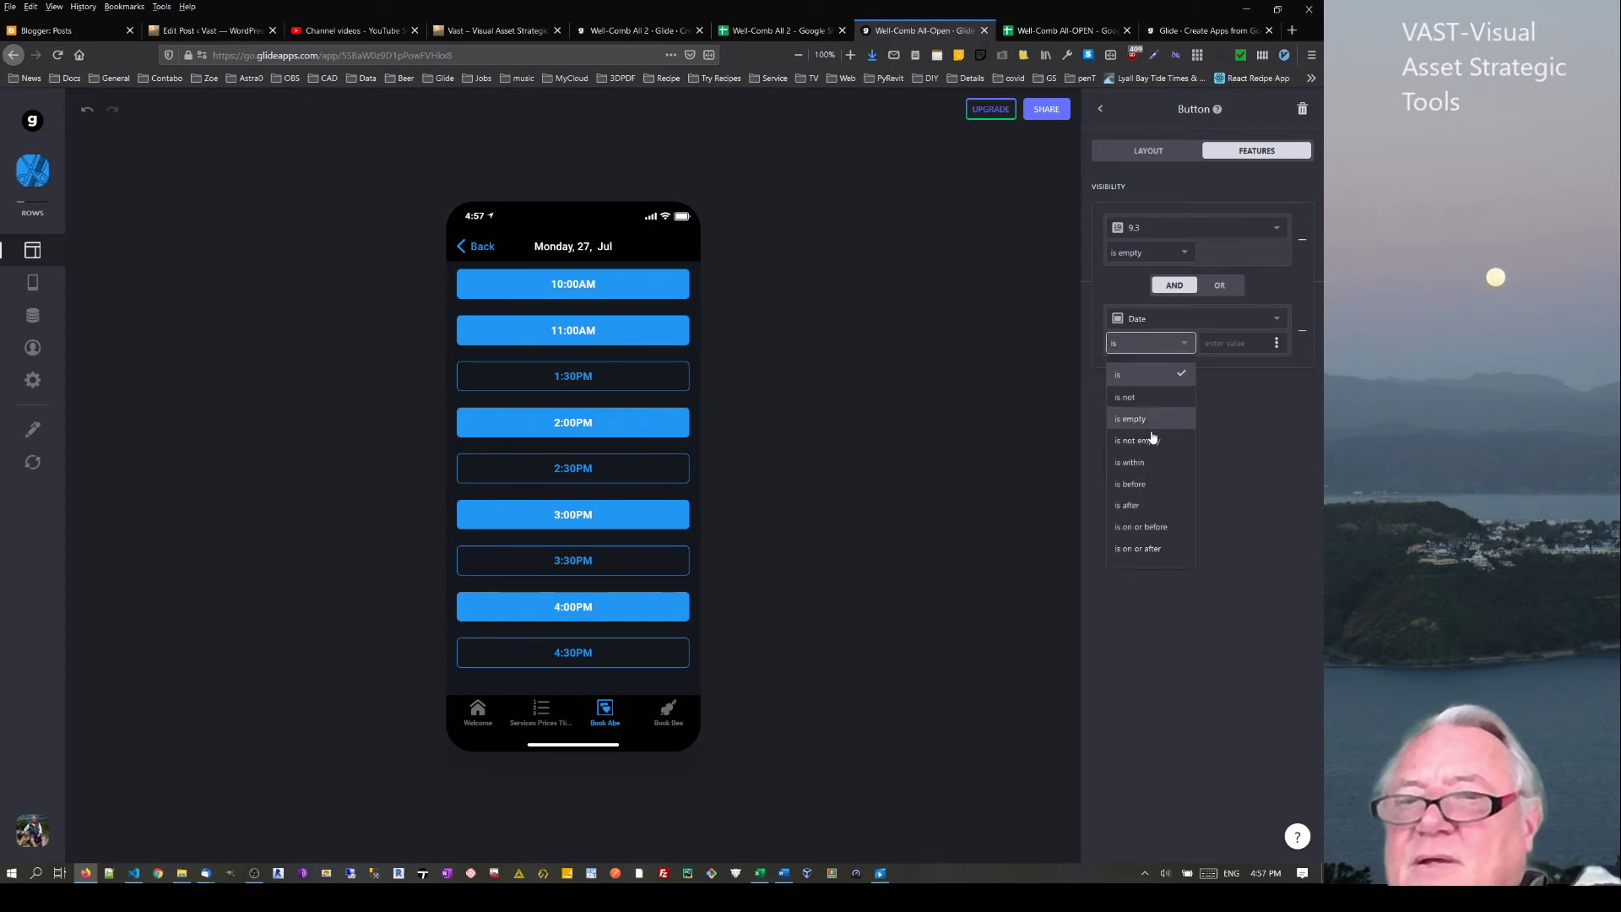
{"action": "left_click", "coordinate": [1140, 527]}
{"action": "left_click", "coordinate": [1253, 344]}
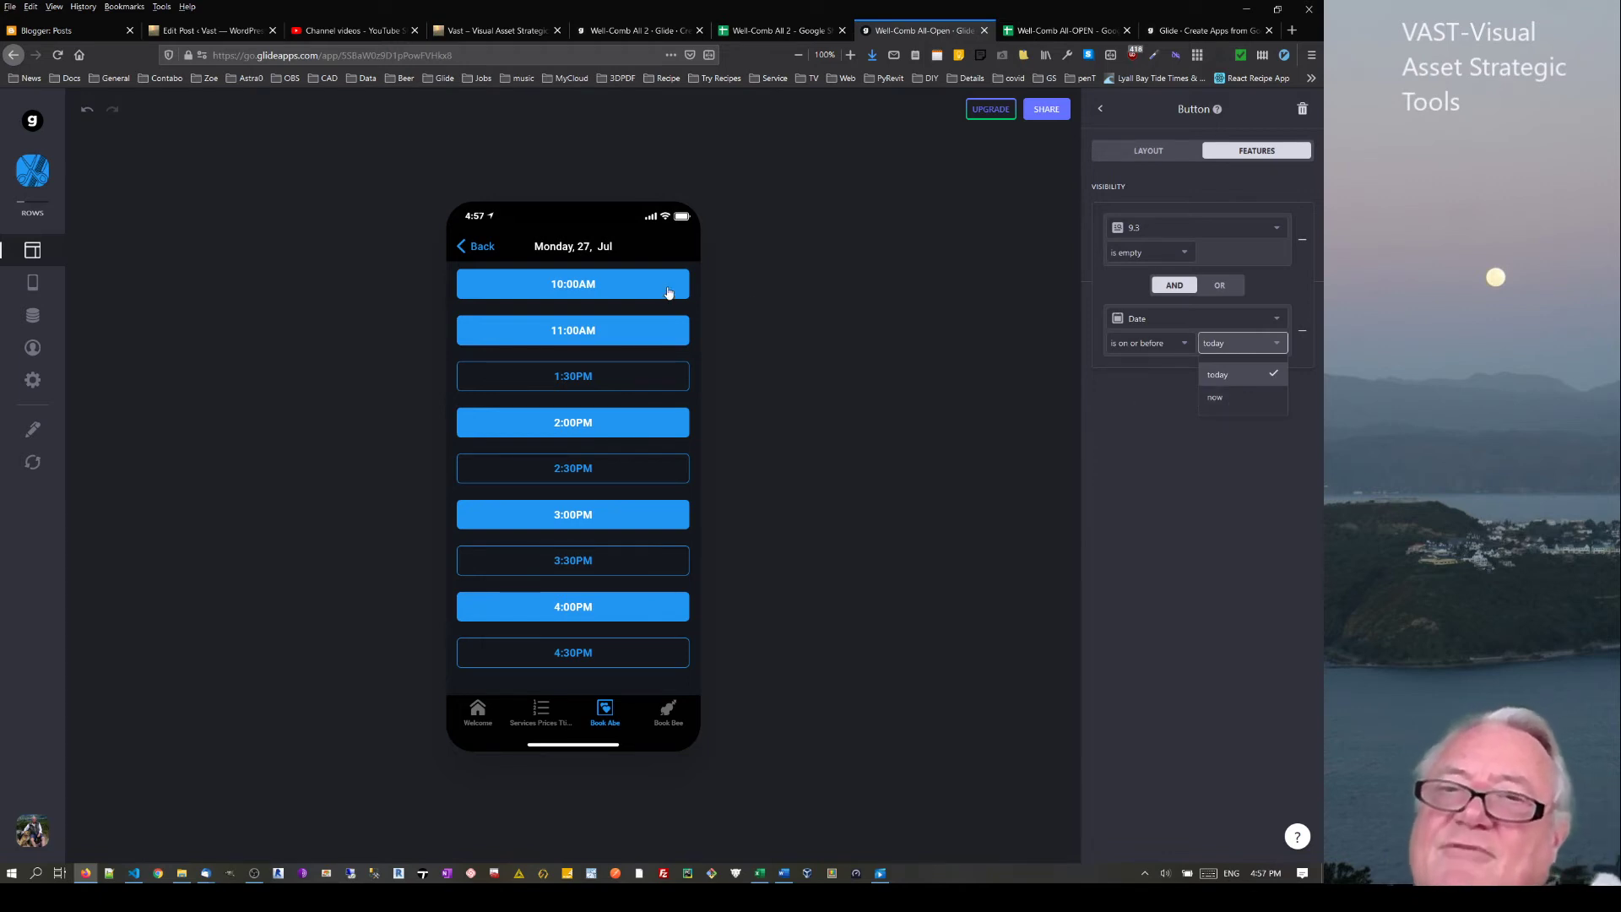
{"action": "left_click", "coordinate": [1176, 427]}
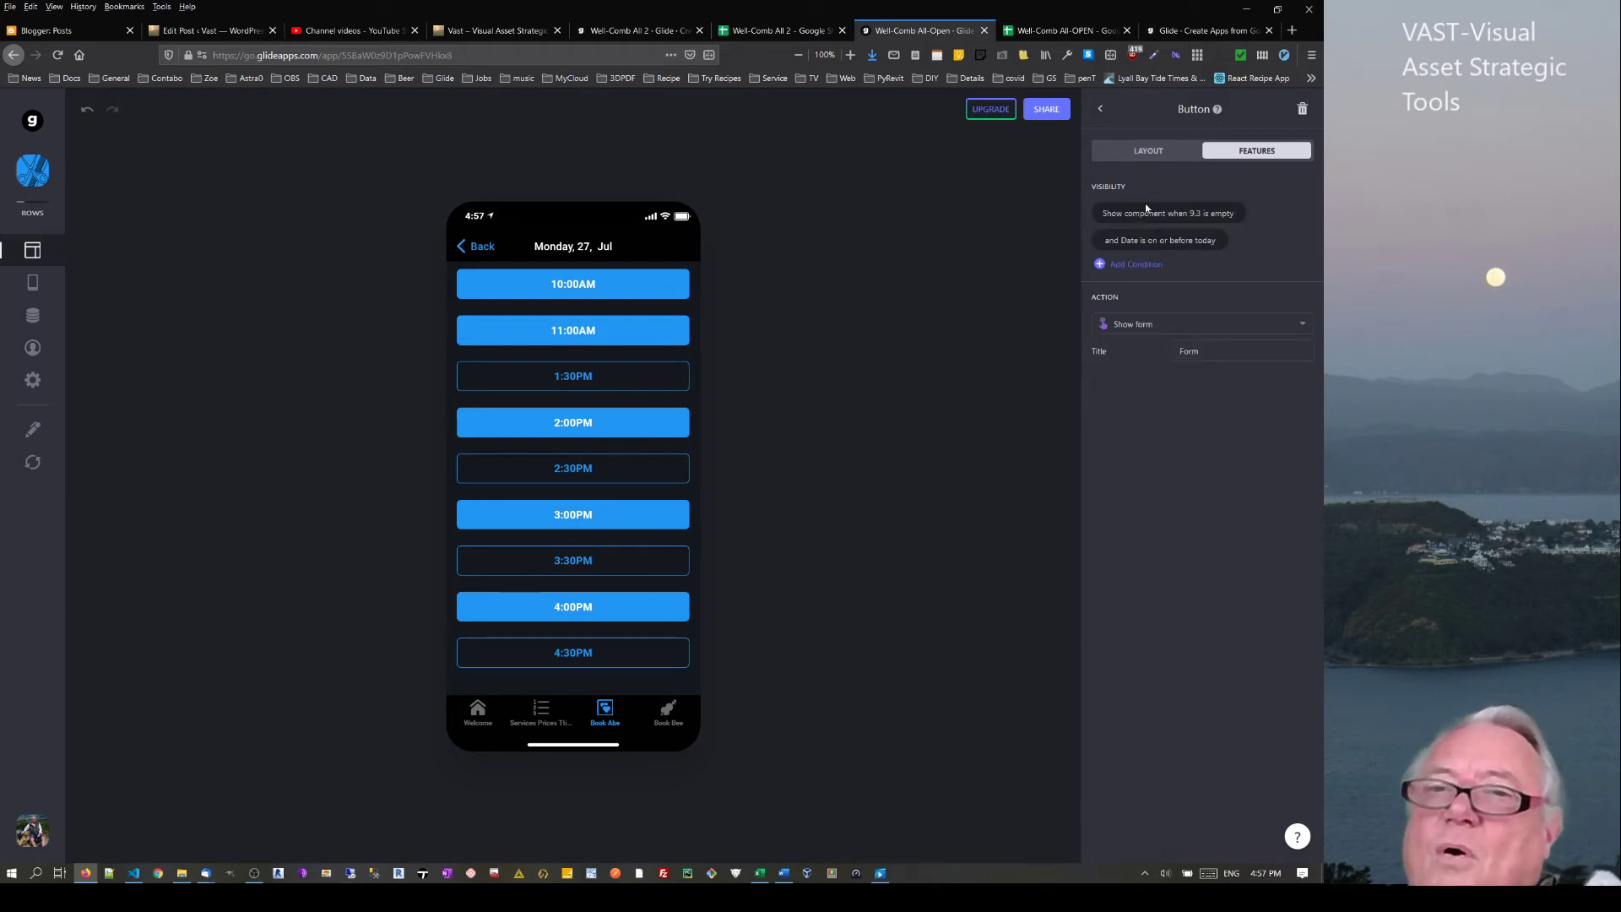
Remove the Date condition from the button's visibility settings and return to the booking screen's component list
{"action": "left_click", "coordinate": [1116, 240]}
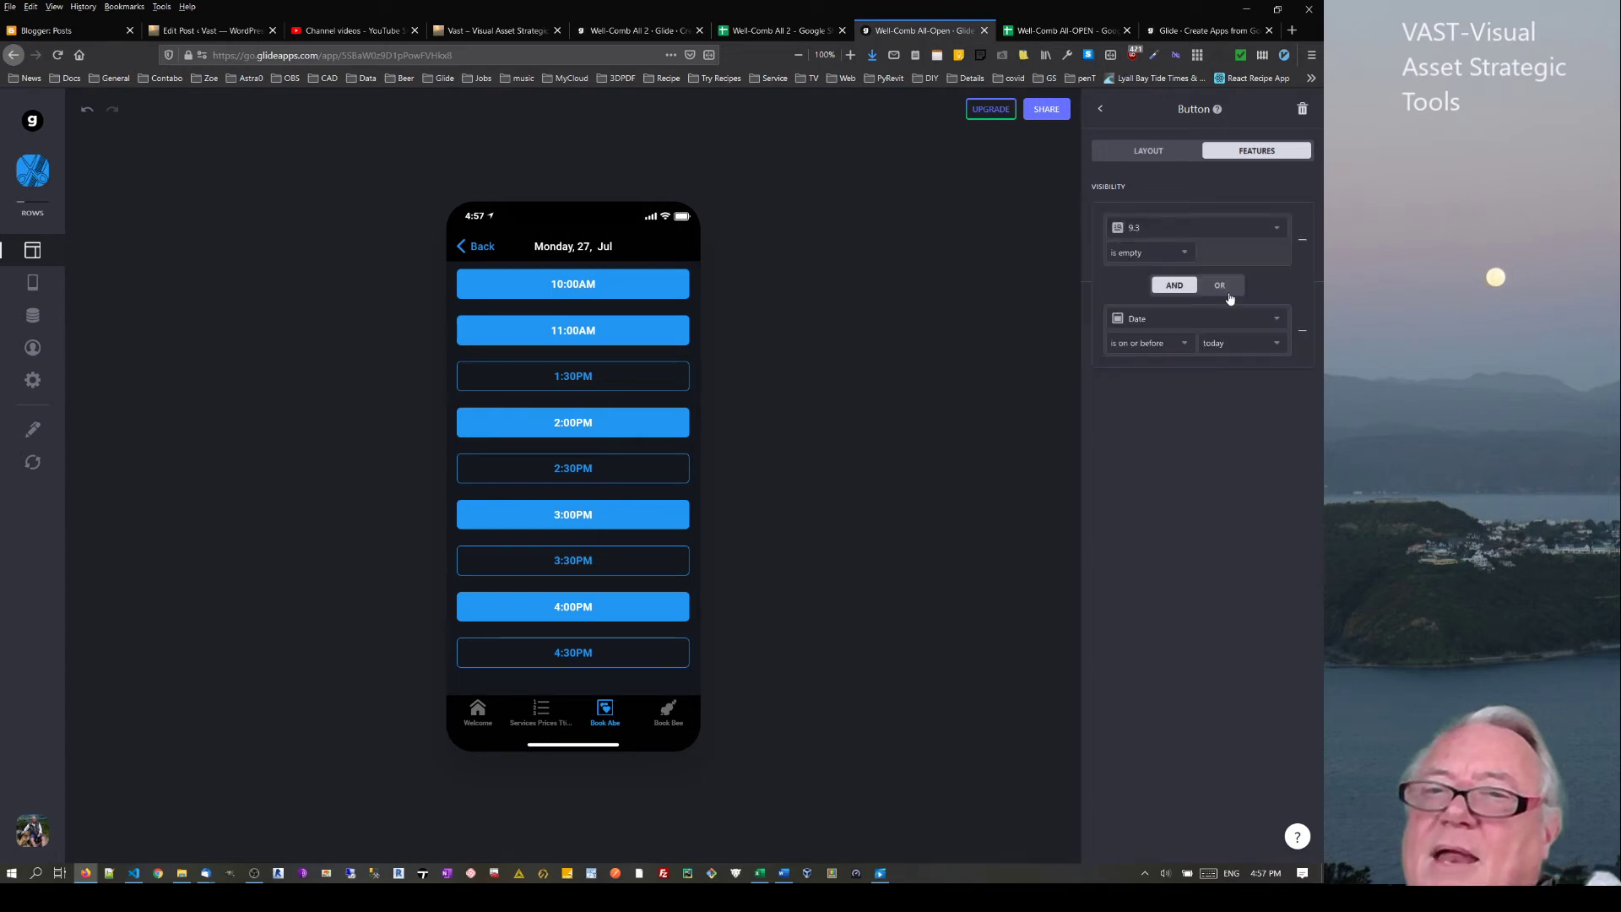
{"action": "left_click", "coordinate": [1302, 331]}
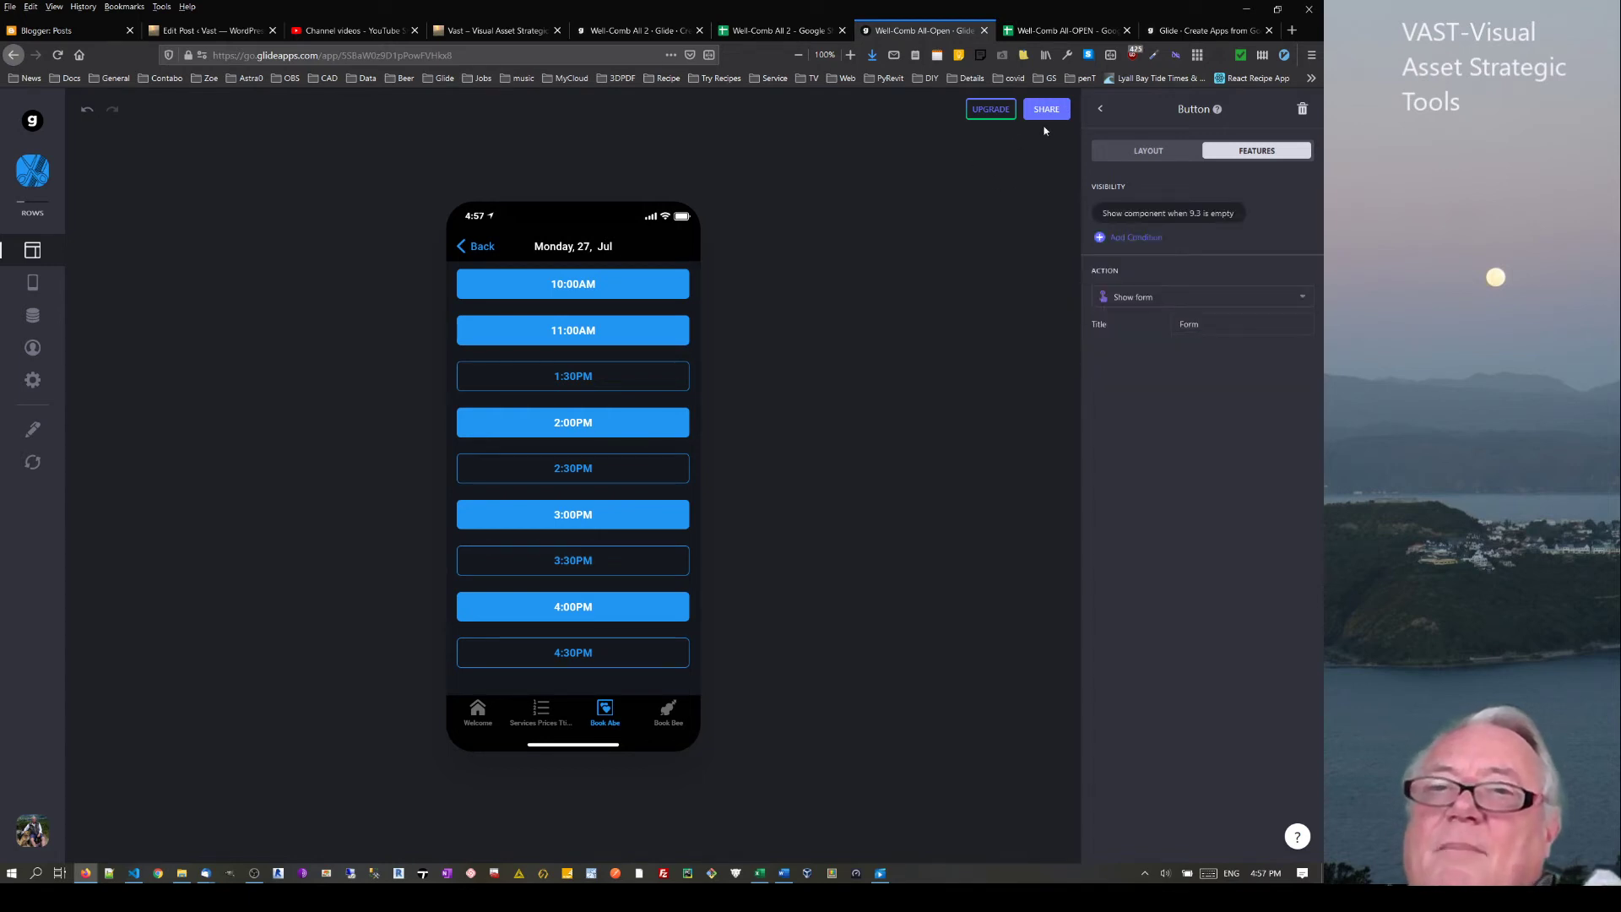
{"action": "left_click", "coordinate": [1100, 108]}
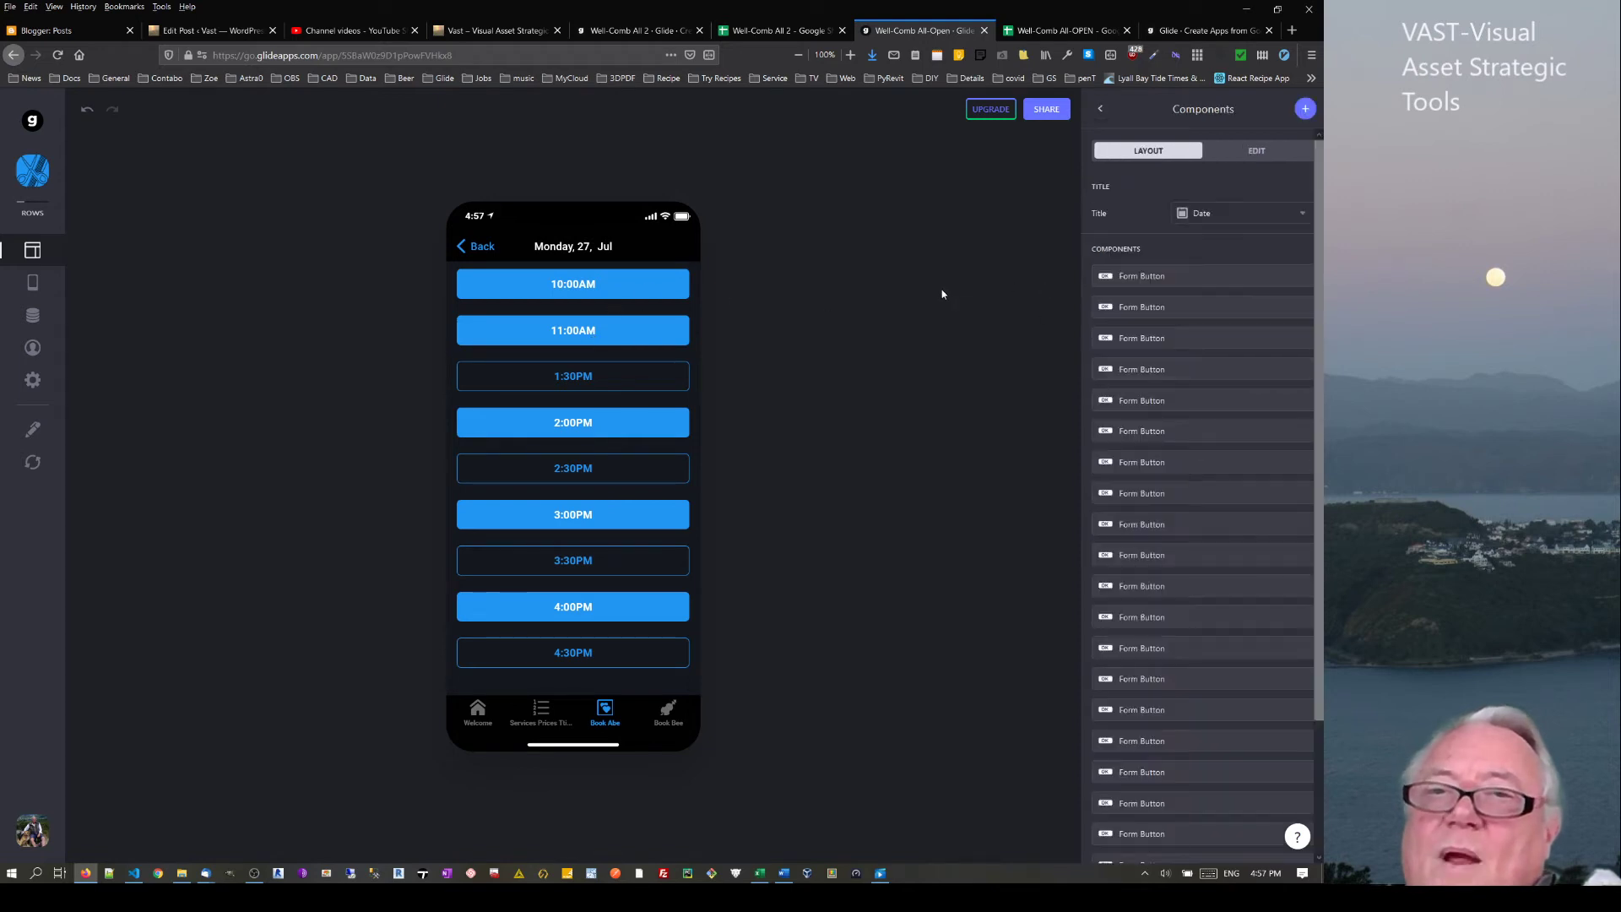
Check the date filter of the Book Abe list and view the Monday 27 Jul booking slots before returning to the list
{"action": "left_click", "coordinate": [461, 247]}
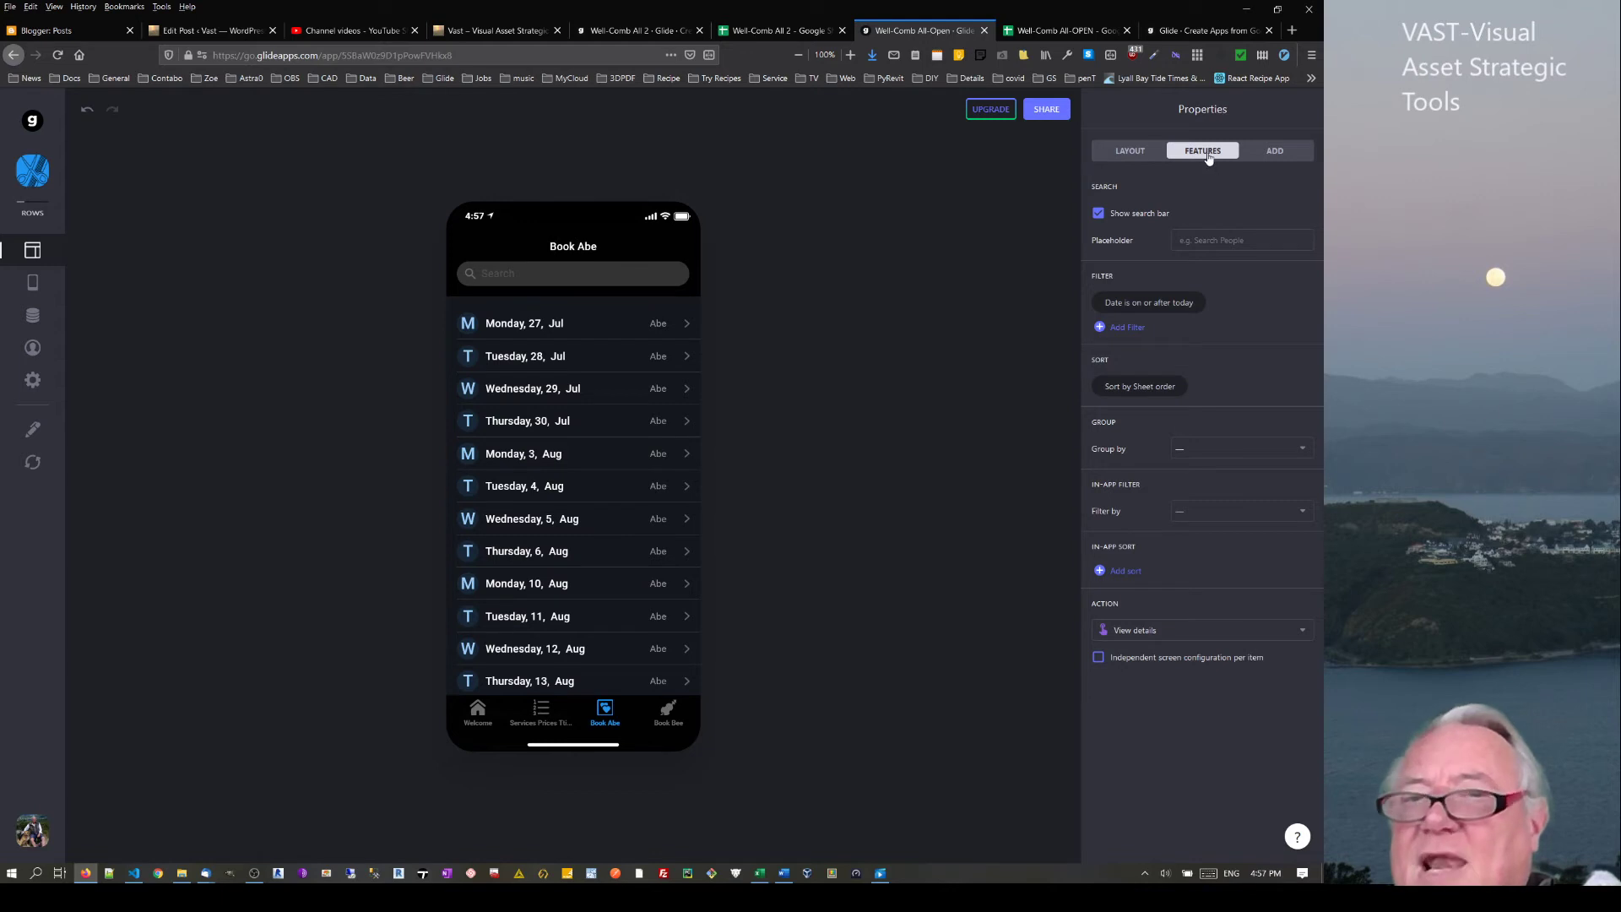
{"action": "left_click", "coordinate": [518, 328]}
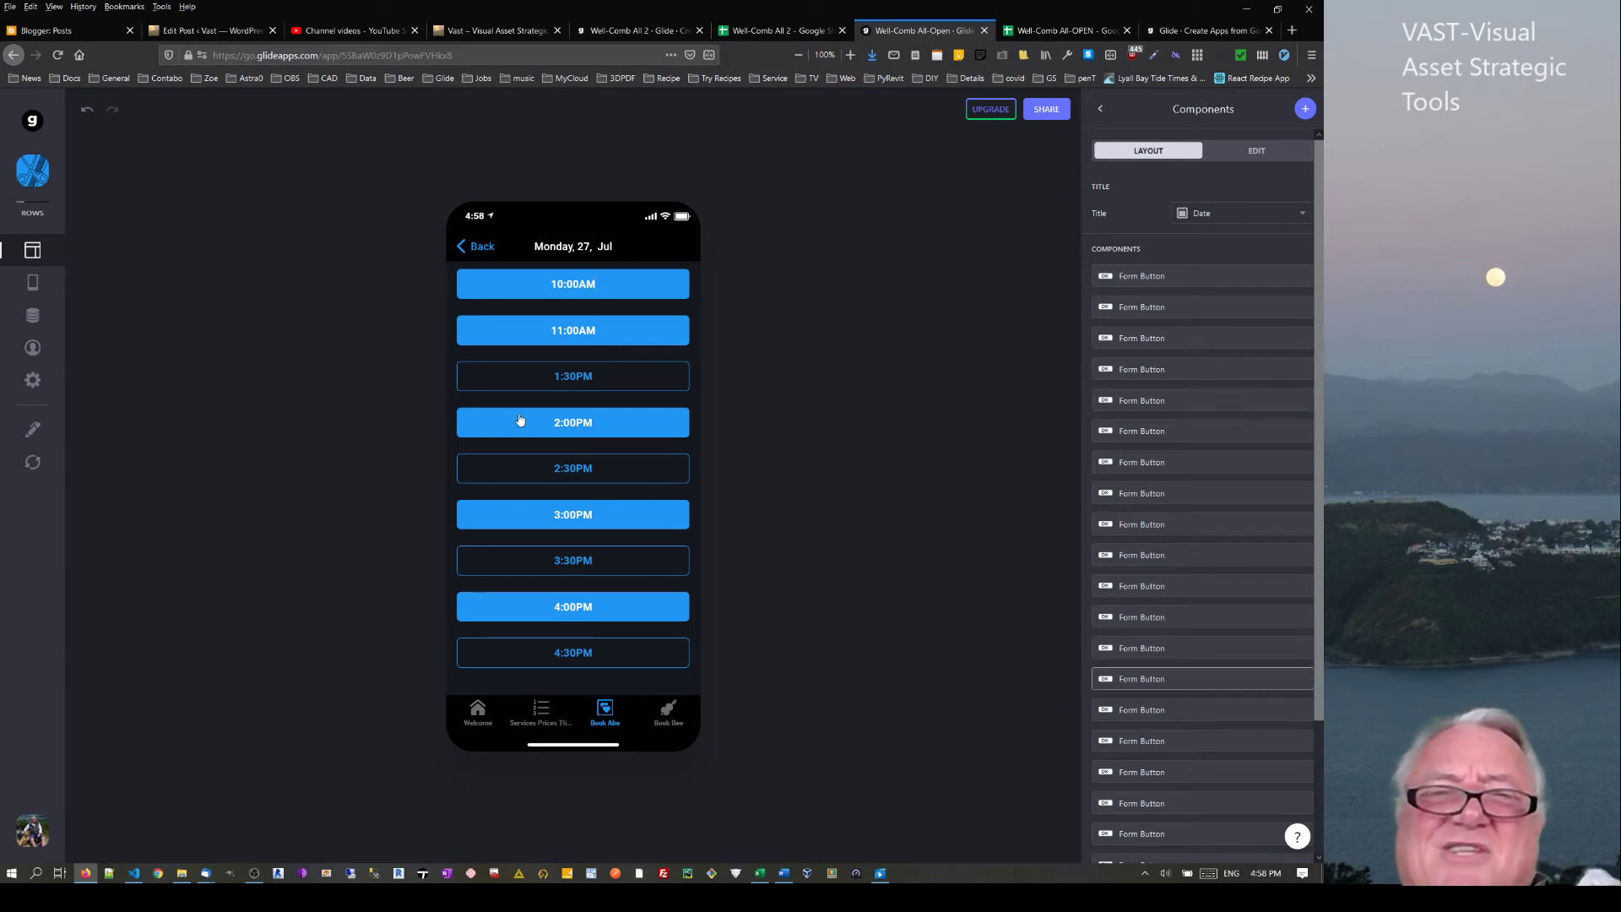
{"action": "left_click", "coordinate": [473, 248]}
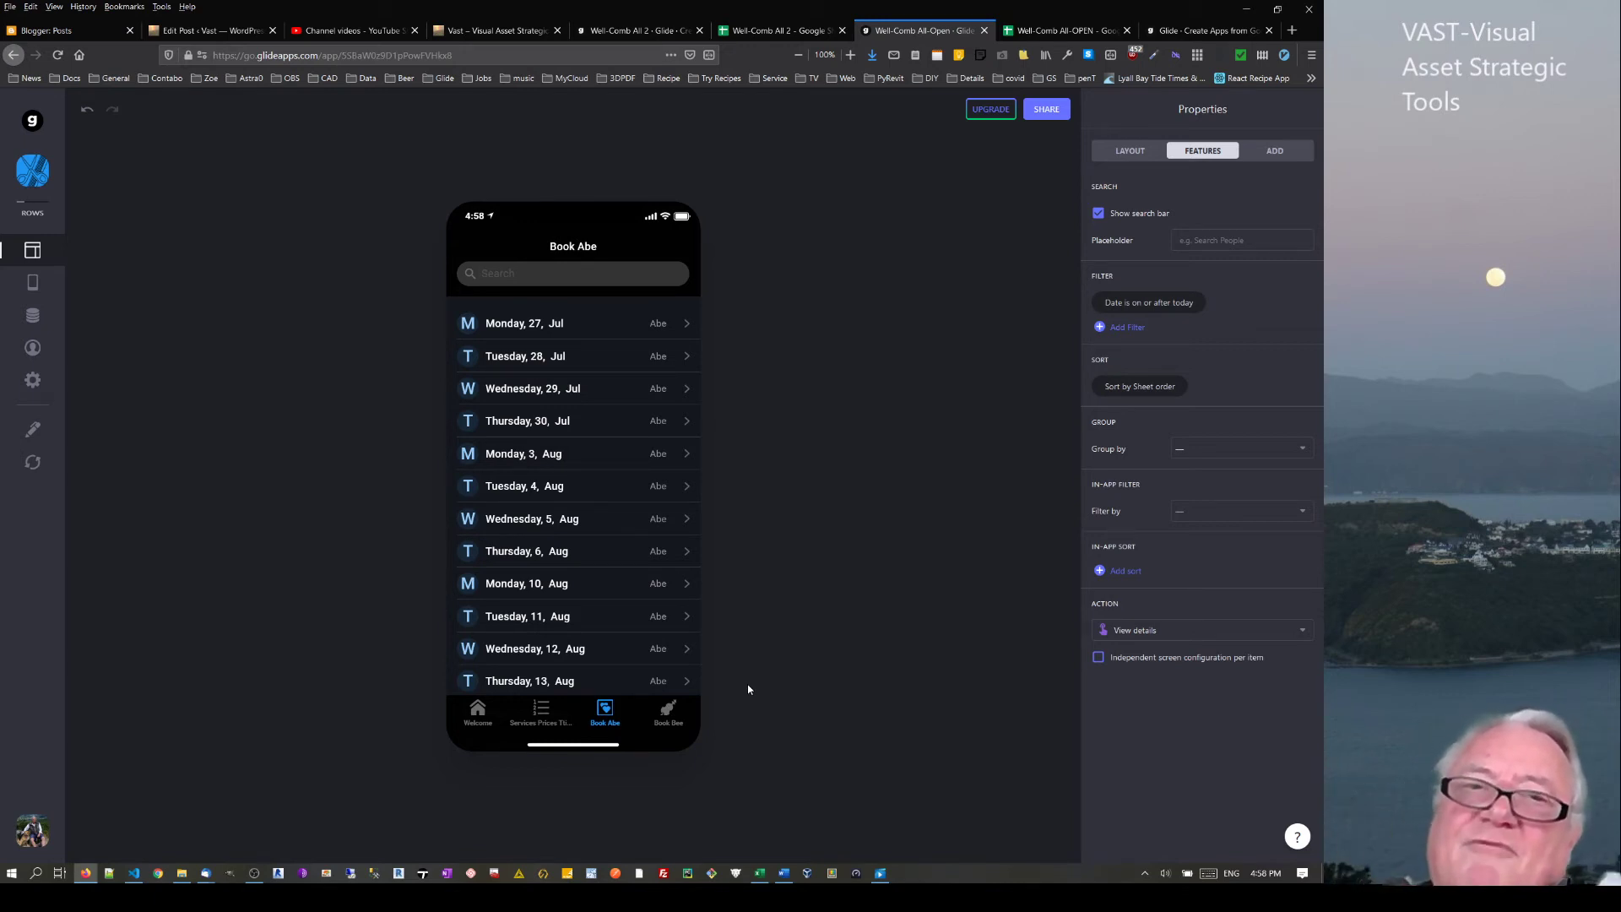
Compare the preview user settings of Well-Comb All-Open and Well-Comb All 2 from their Welcome screens
{"action": "left_click", "coordinate": [478, 712]}
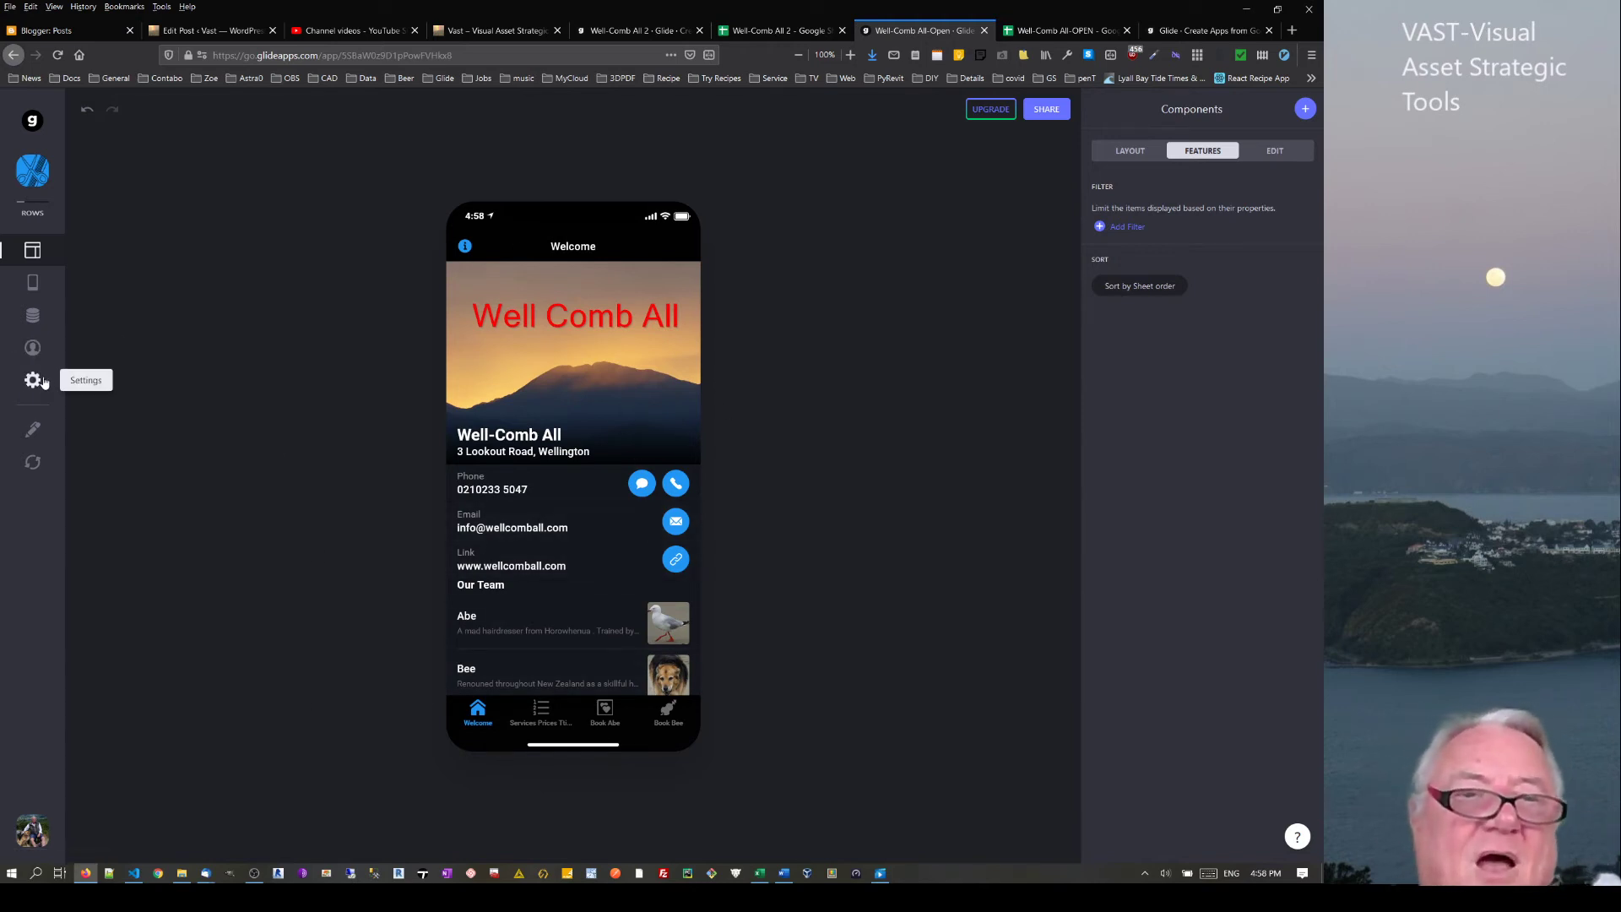
{"action": "left_click", "coordinate": [34, 350]}
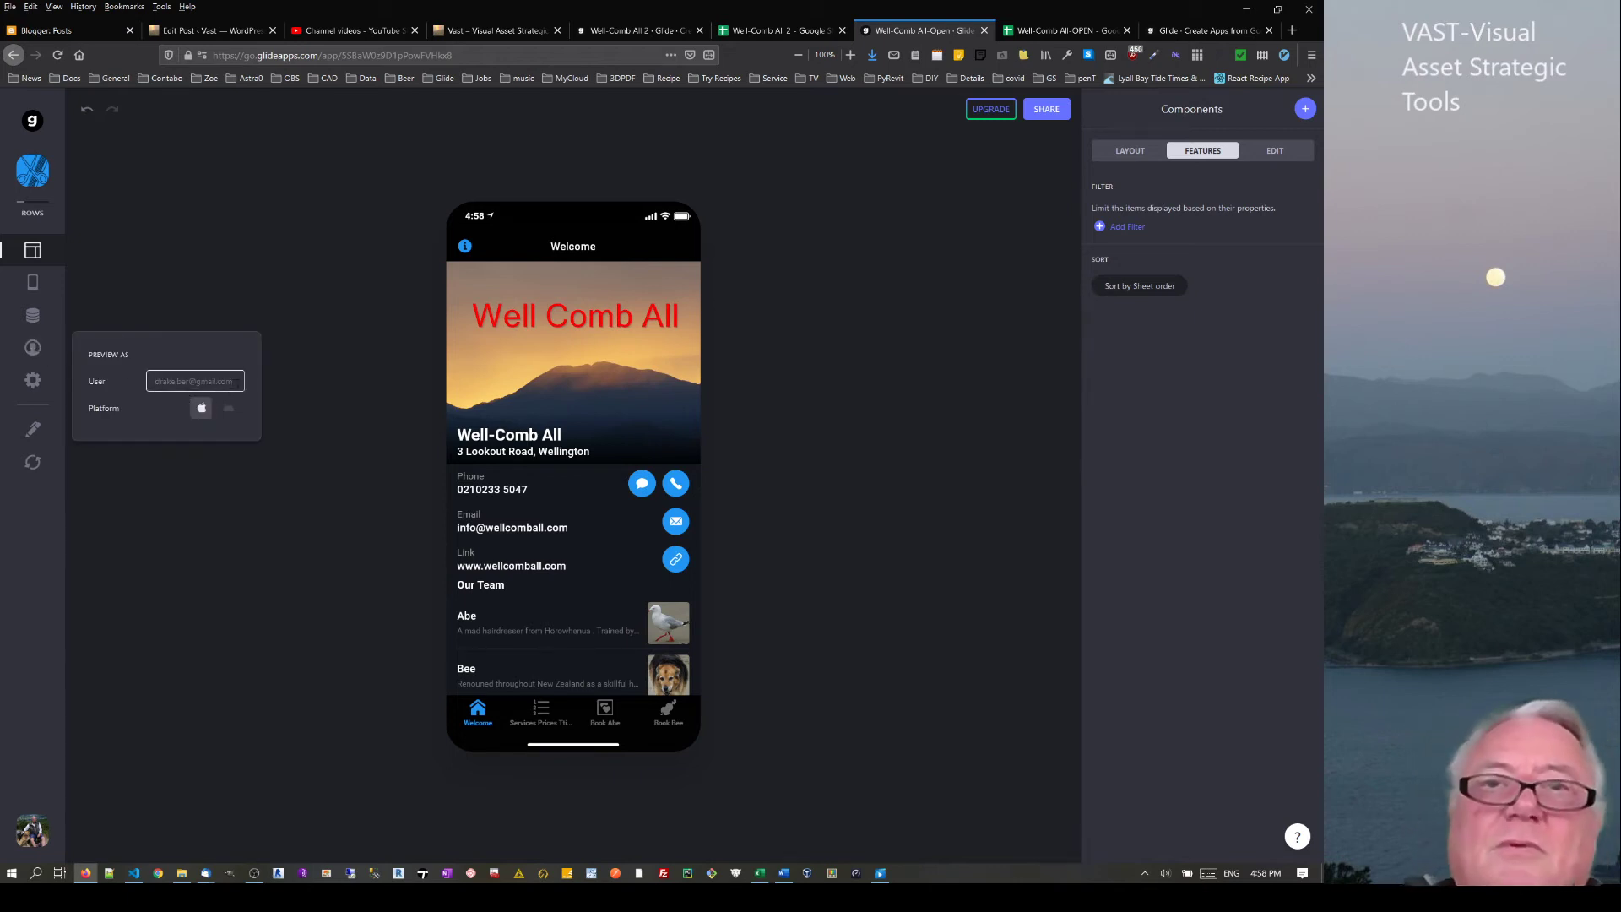
{"action": "left_click", "coordinate": [635, 31]}
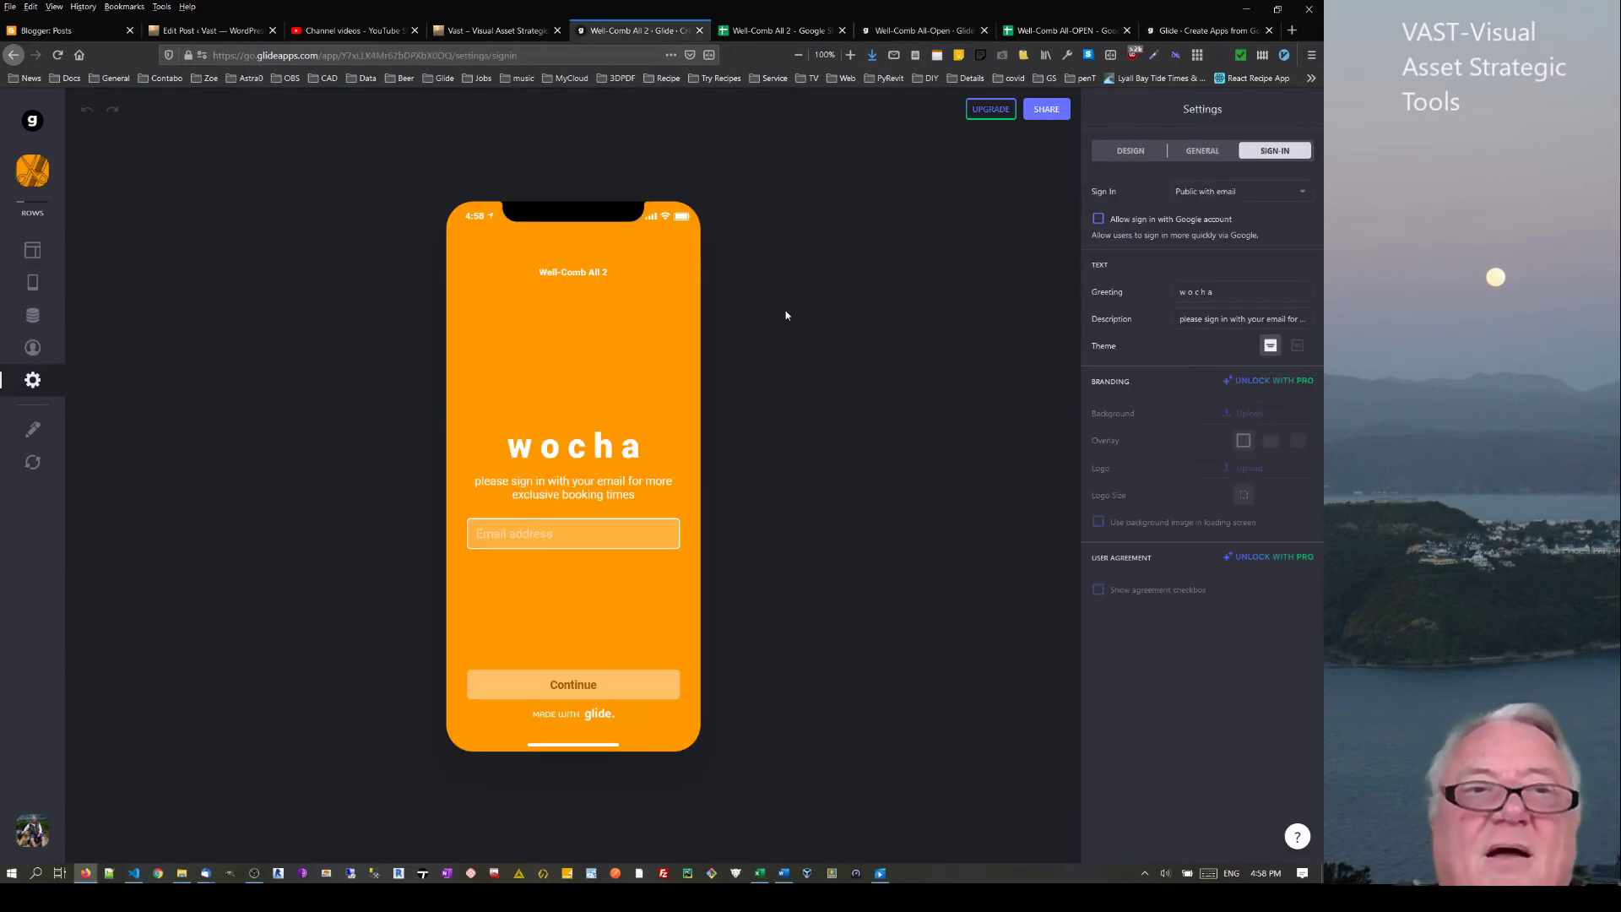
{"action": "left_click", "coordinate": [33, 250]}
{"action": "left_click", "coordinate": [35, 349]}
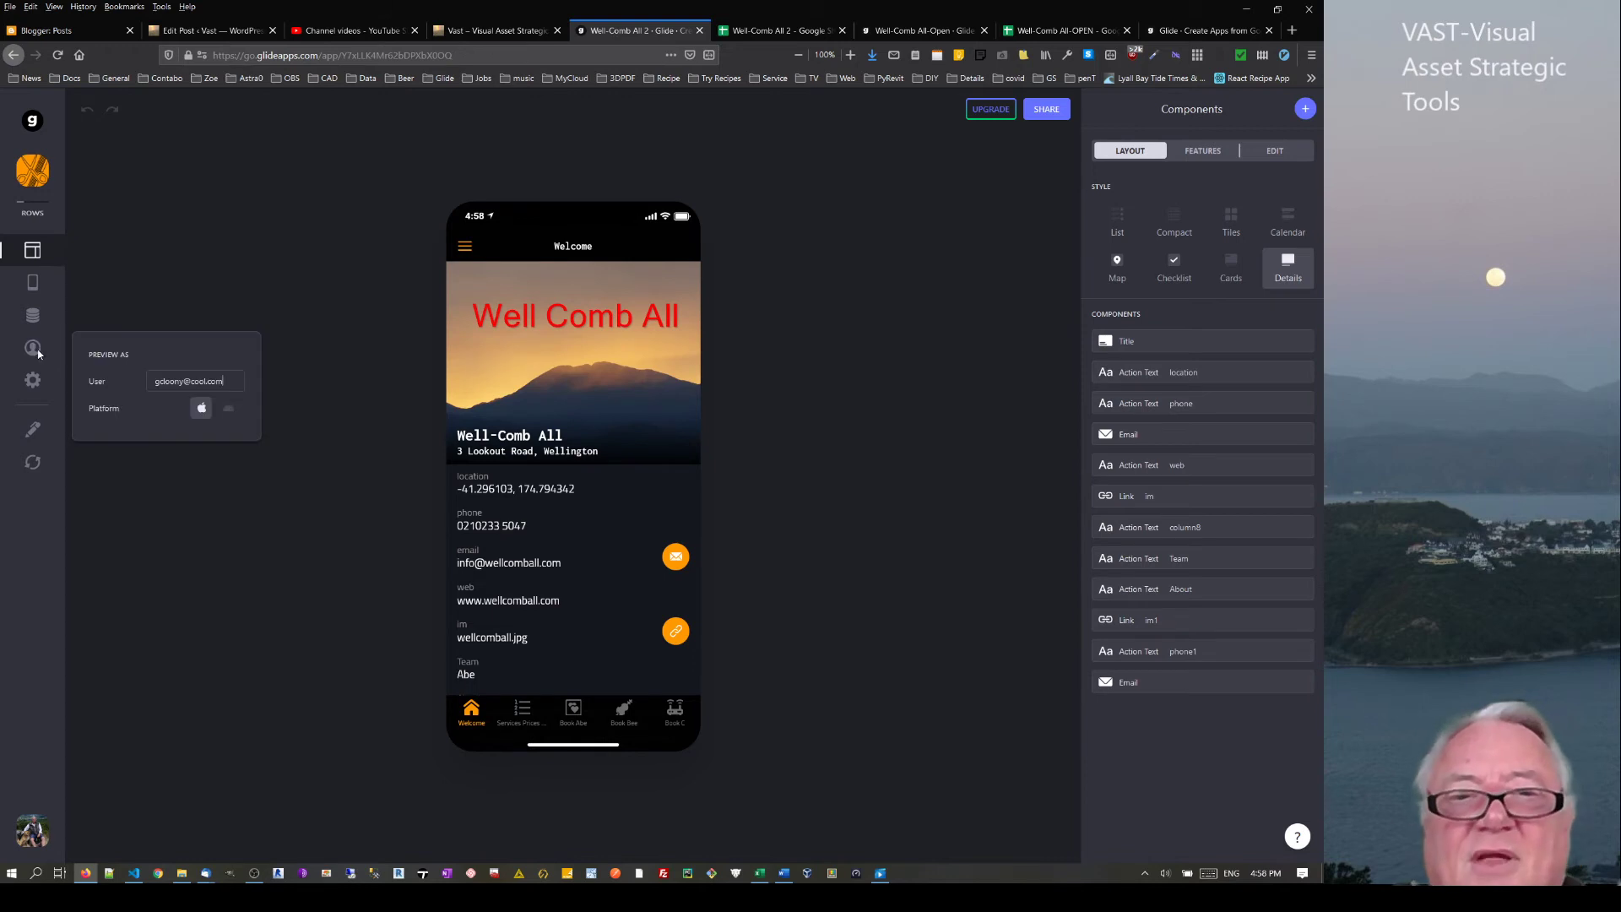
{"action": "left_click", "coordinate": [223, 380]}
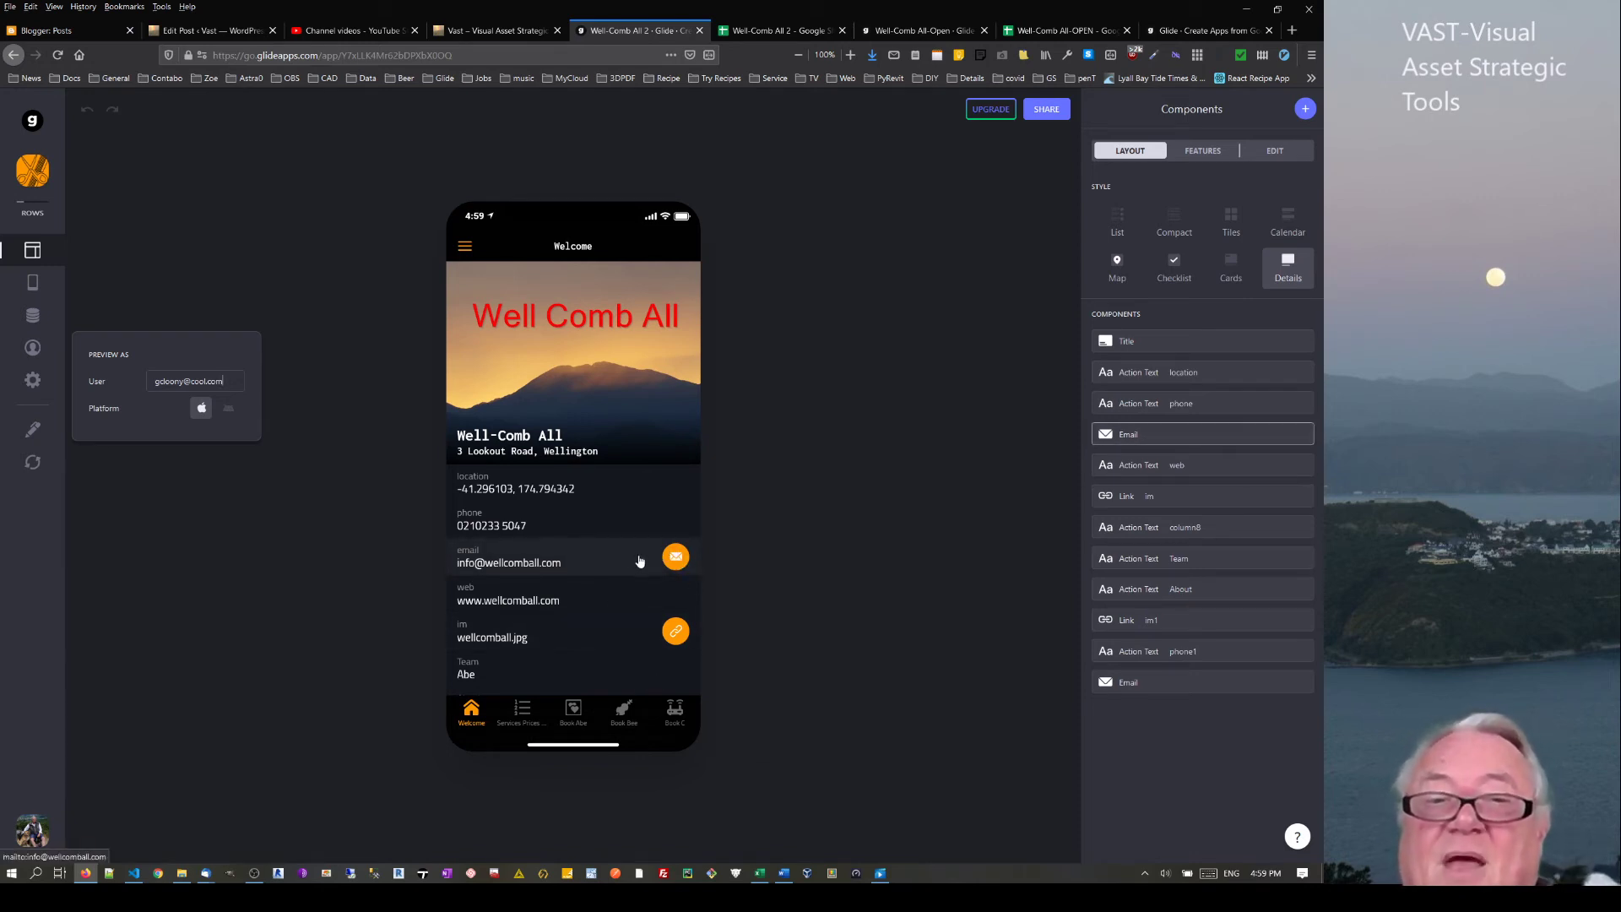
Try the email action on the Well-Comb All 2 Welcome screen and close the blank message without sending
{"action": "left_click", "coordinate": [675, 556]}
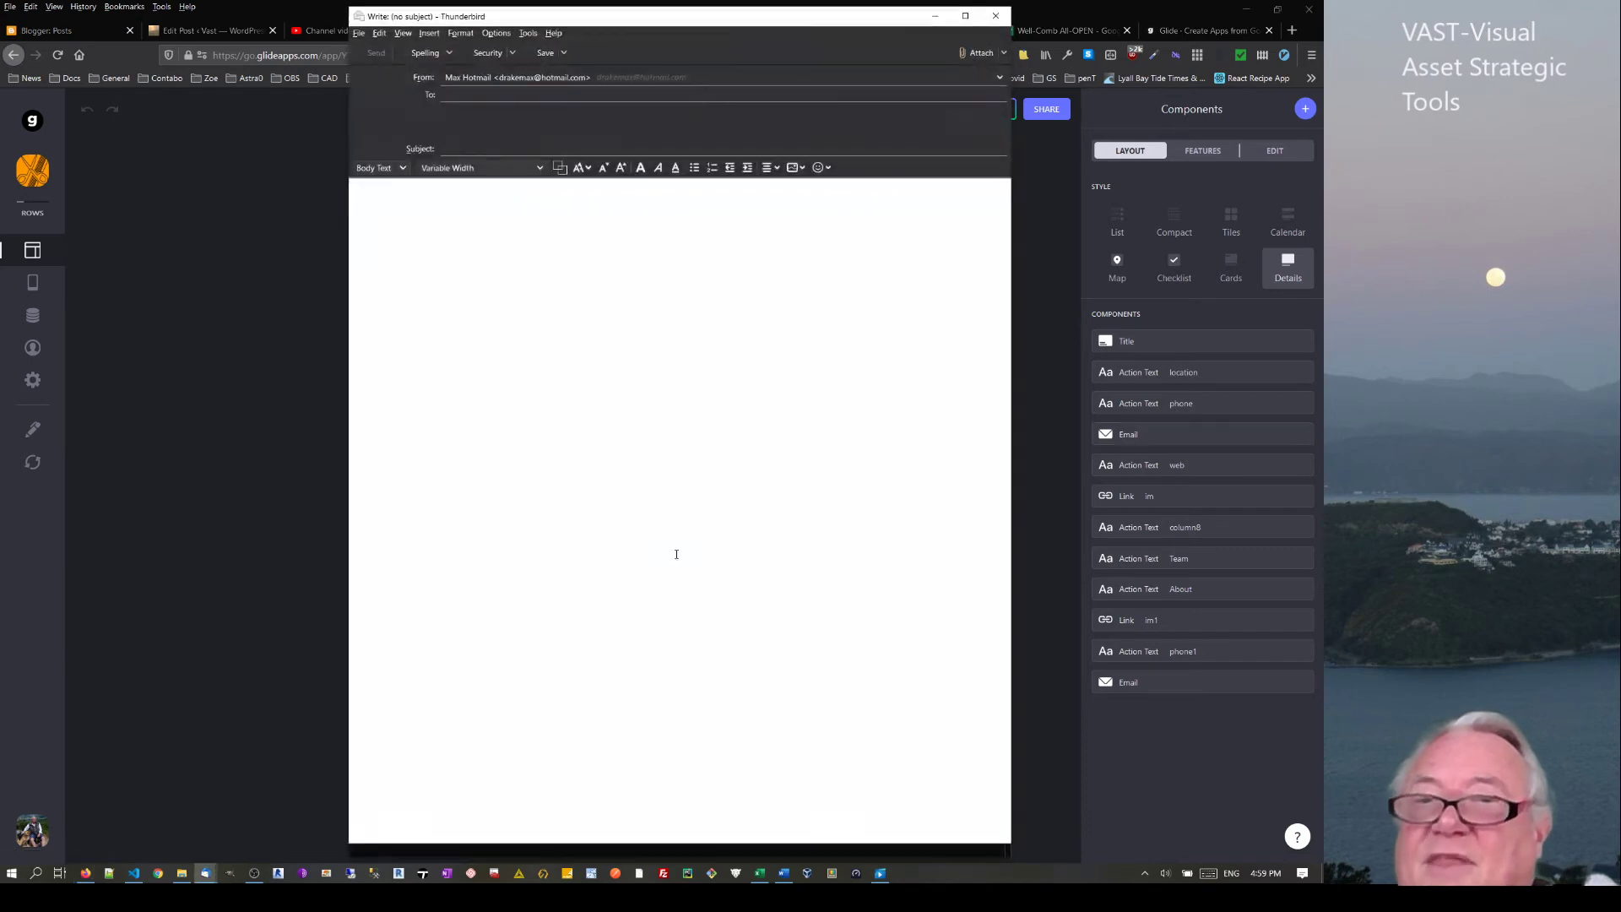
{"action": "left_click", "coordinate": [981, 23]}
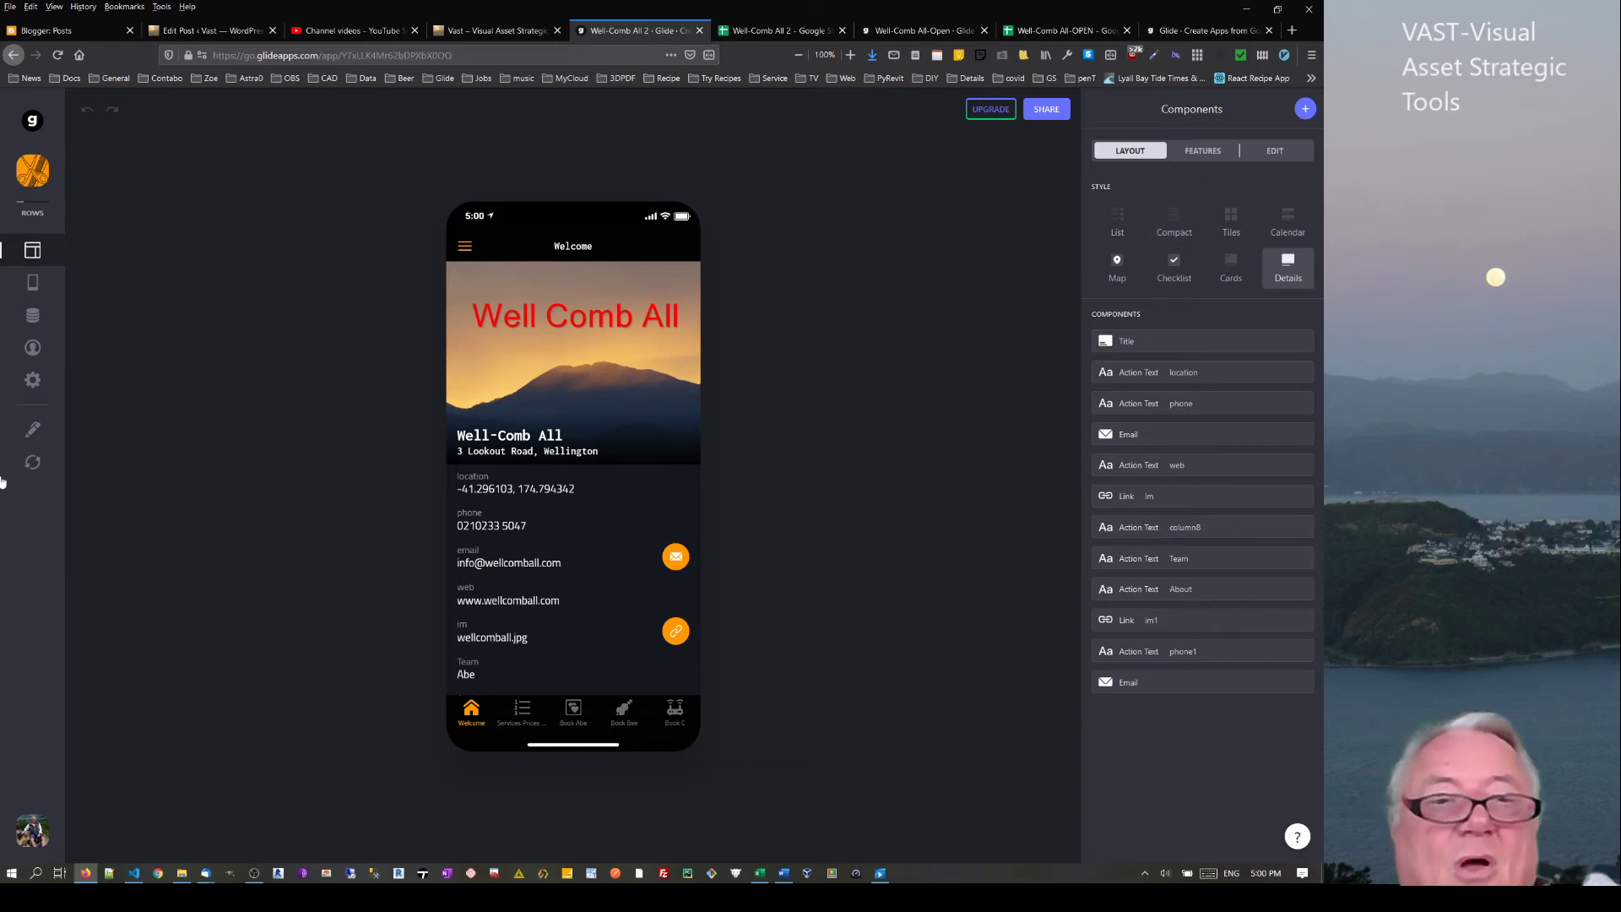
Review the design, general and sign-in settings of Well-Comb All 2, ending on the general settings
{"action": "left_click", "coordinate": [33, 380]}
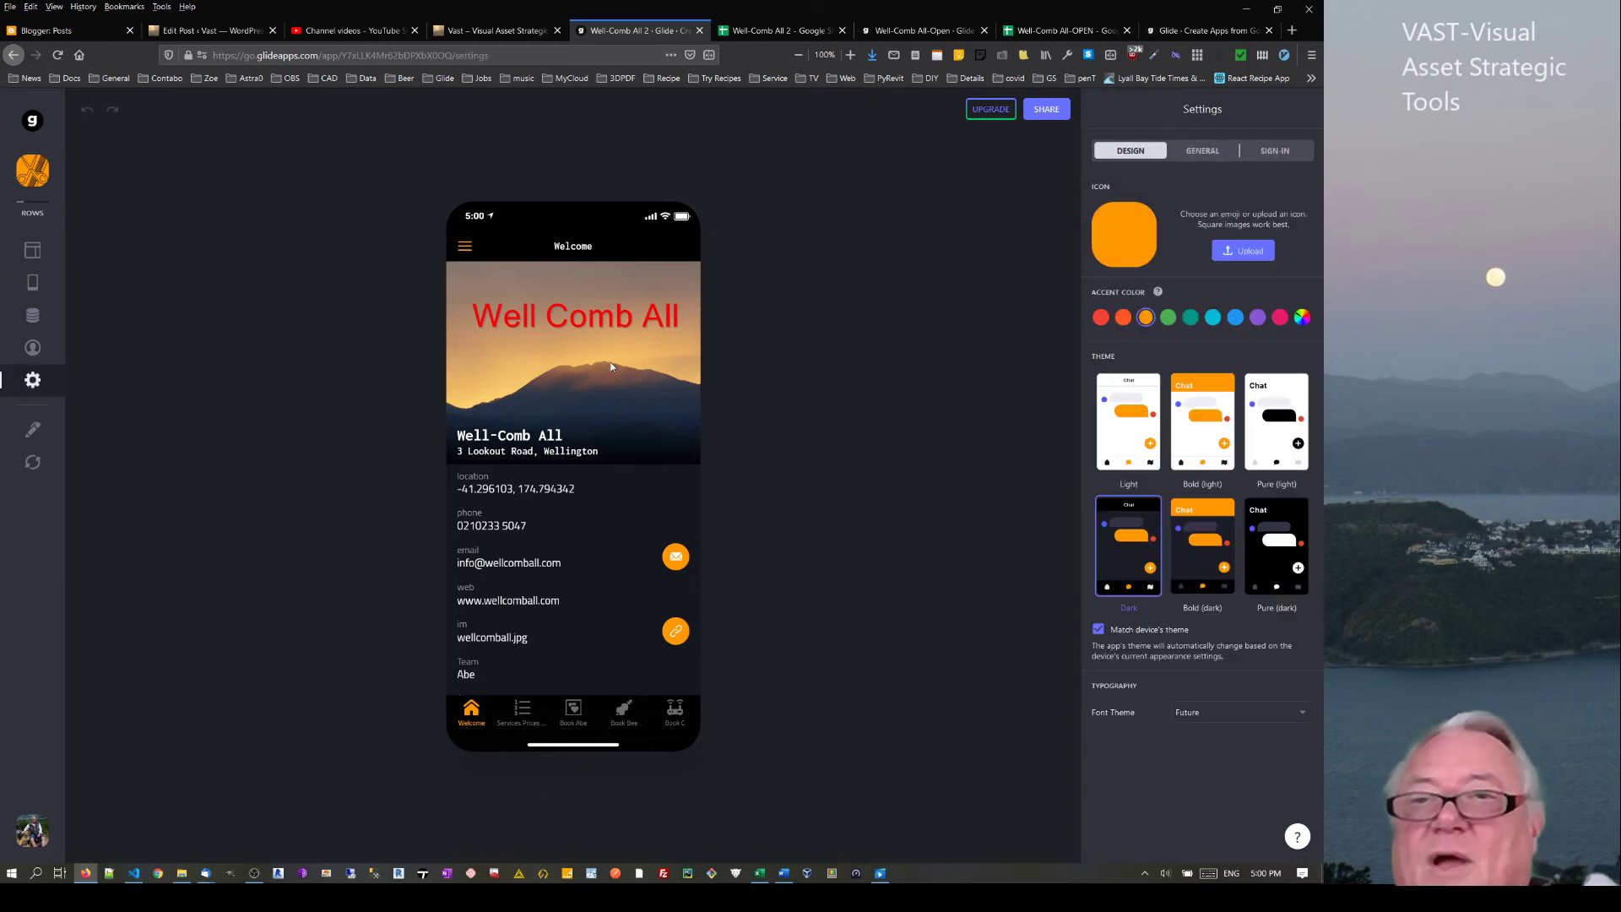
{"action": "left_click", "coordinate": [1202, 150]}
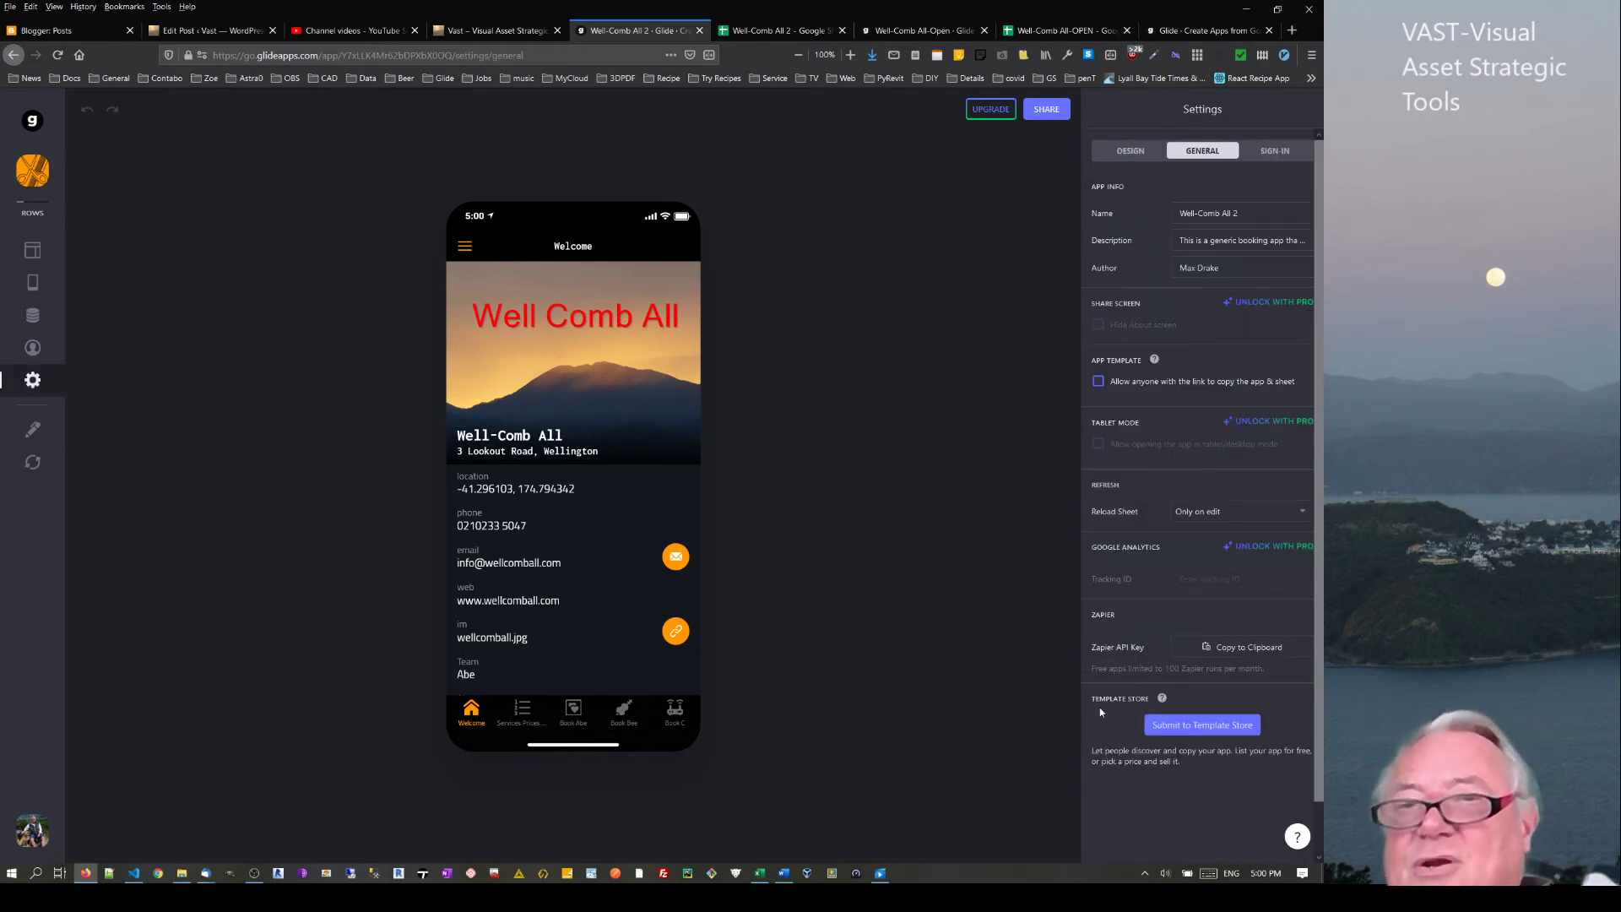
{"action": "left_click", "coordinate": [1277, 152]}
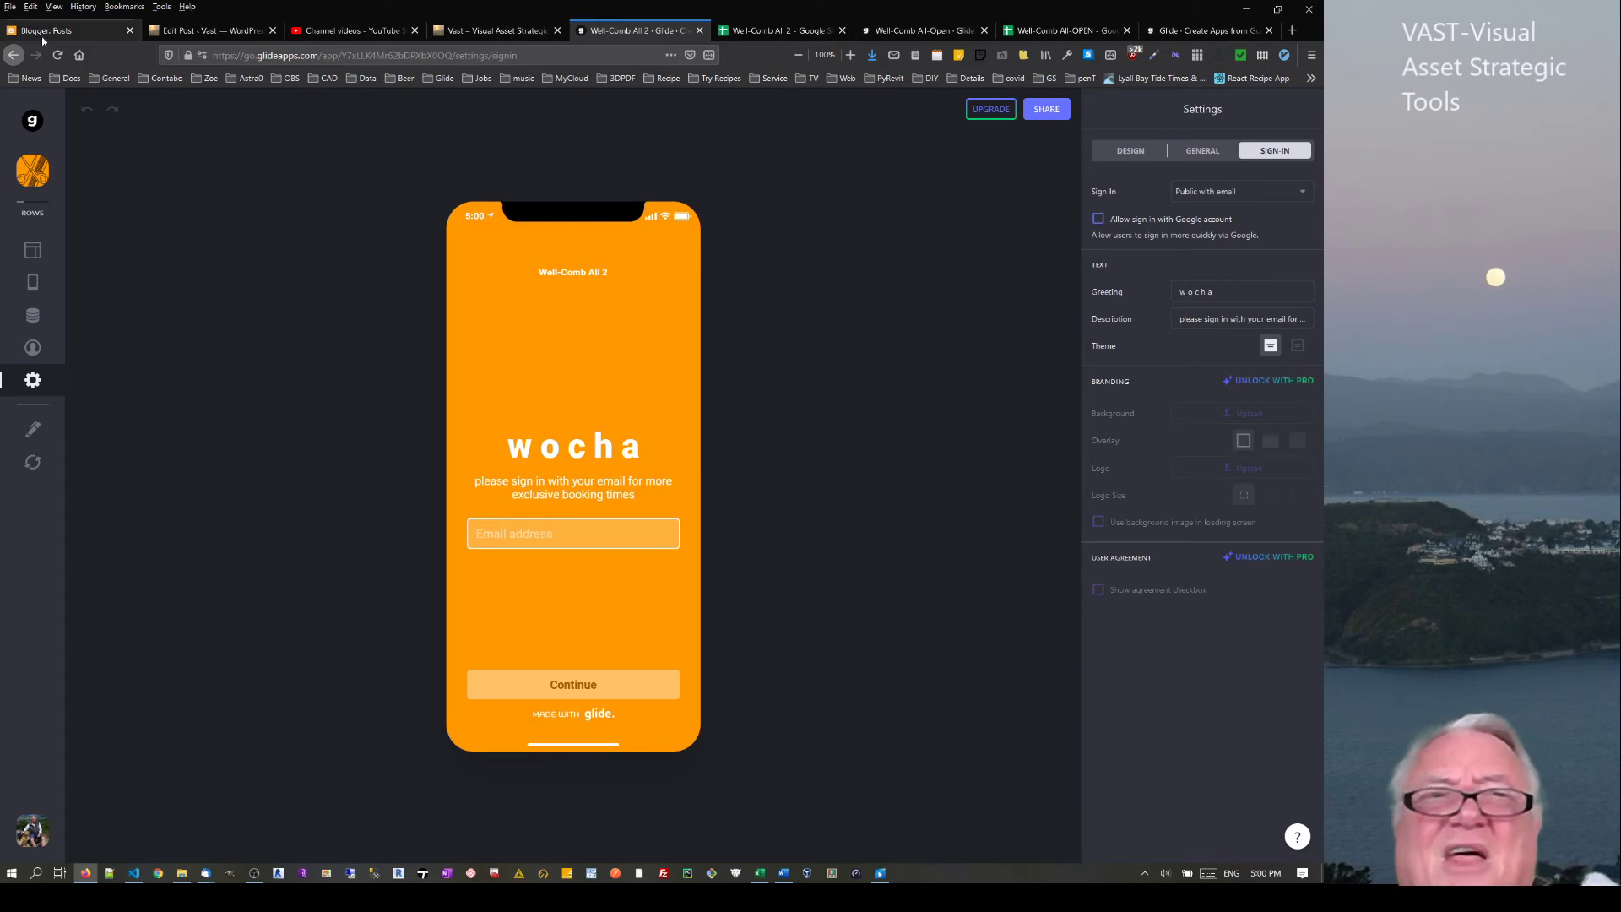
{"action": "key", "text": "alt+Left"}
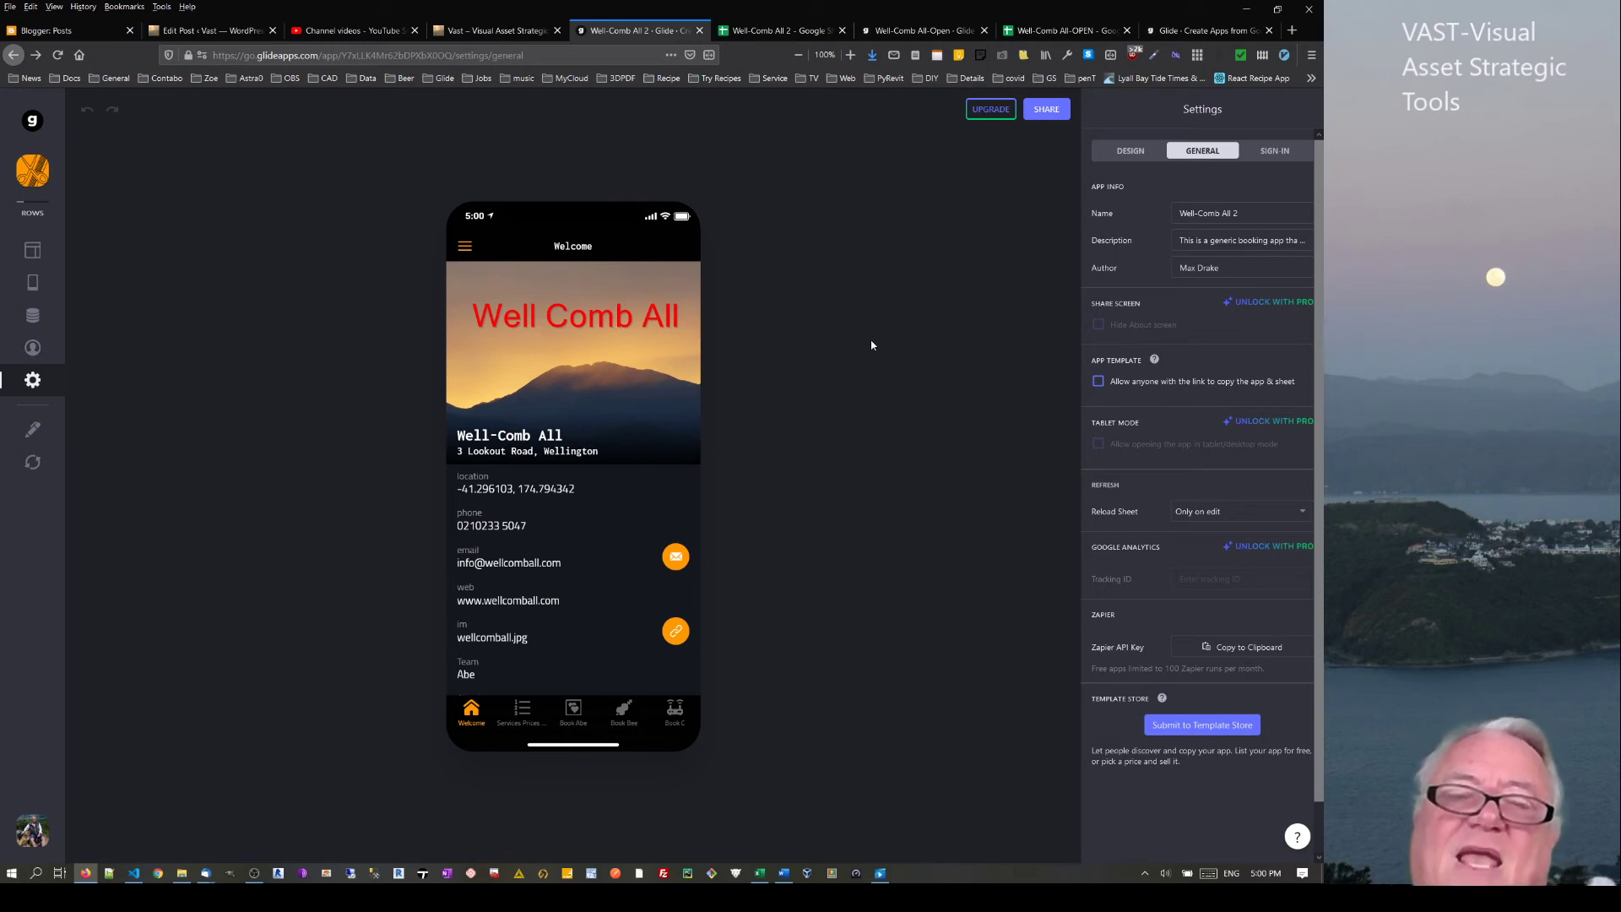
Check the preview user of Well-Comb All-Open and the STATUS column in the Clients sheet of the Well-Comb All 2 spreadsheet
{"action": "left_click", "coordinate": [929, 29]}
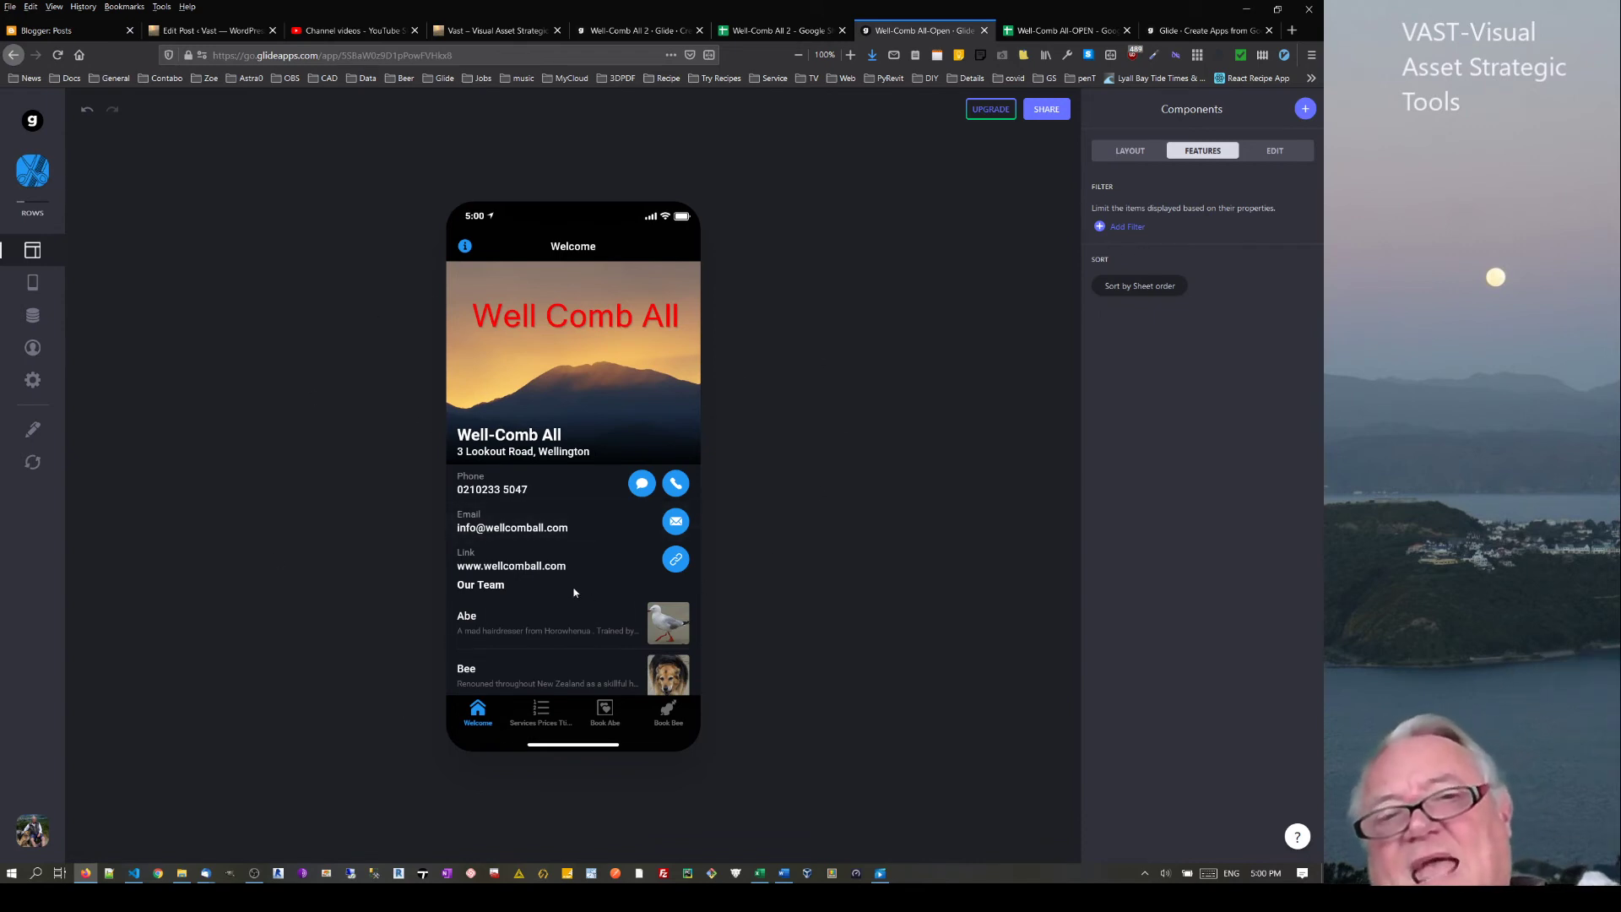
{"action": "left_click", "coordinate": [37, 349]}
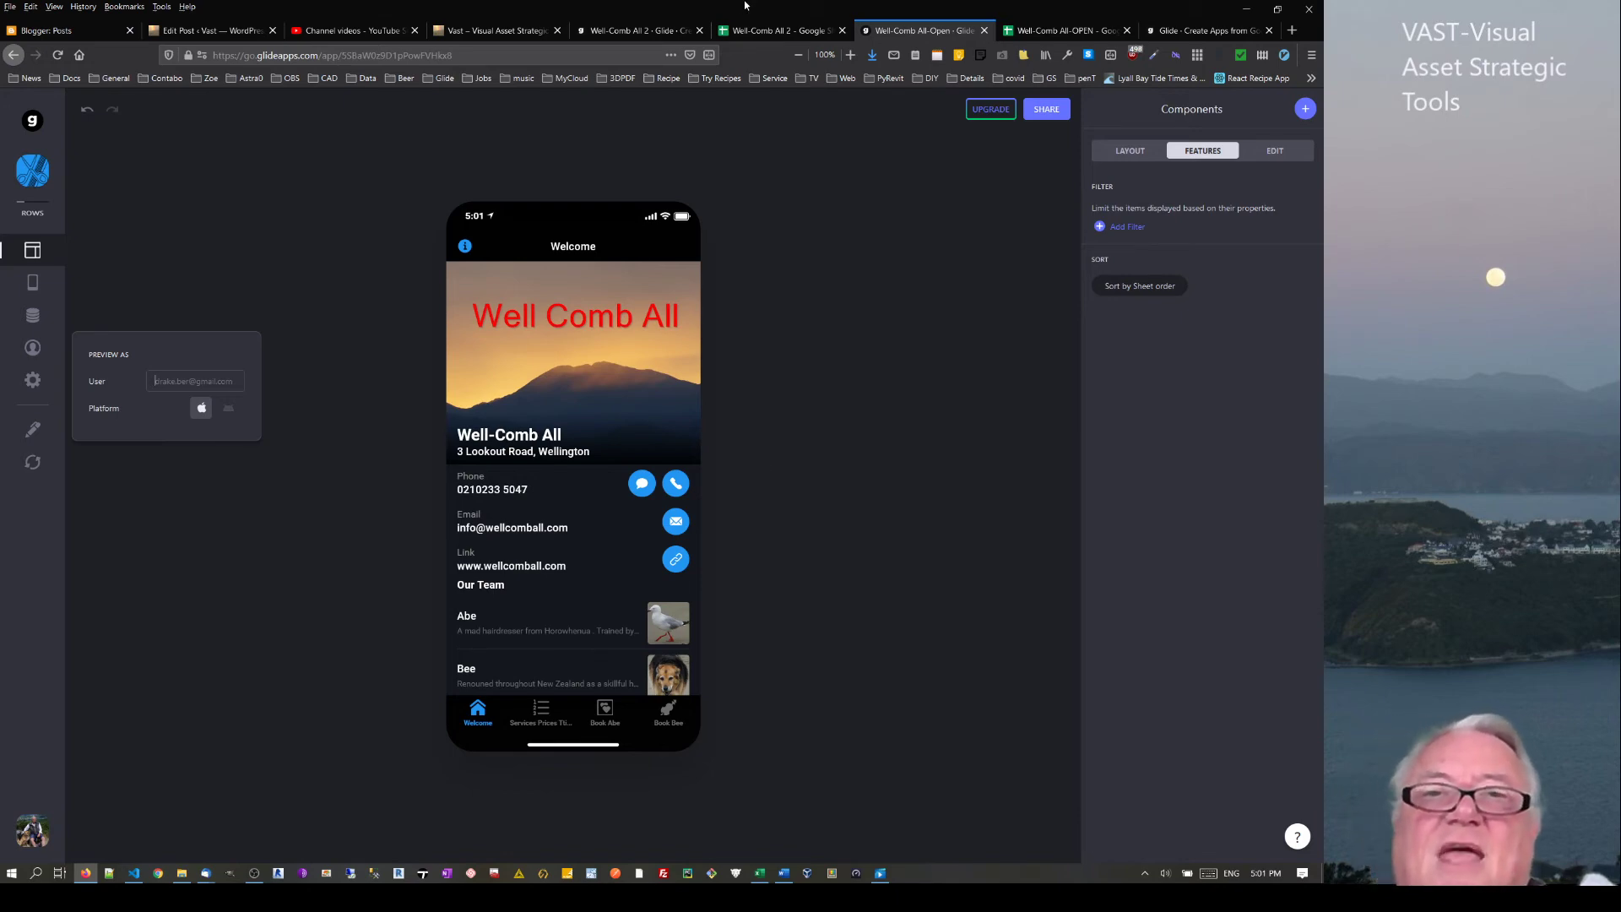
{"action": "left_click", "coordinate": [777, 30]}
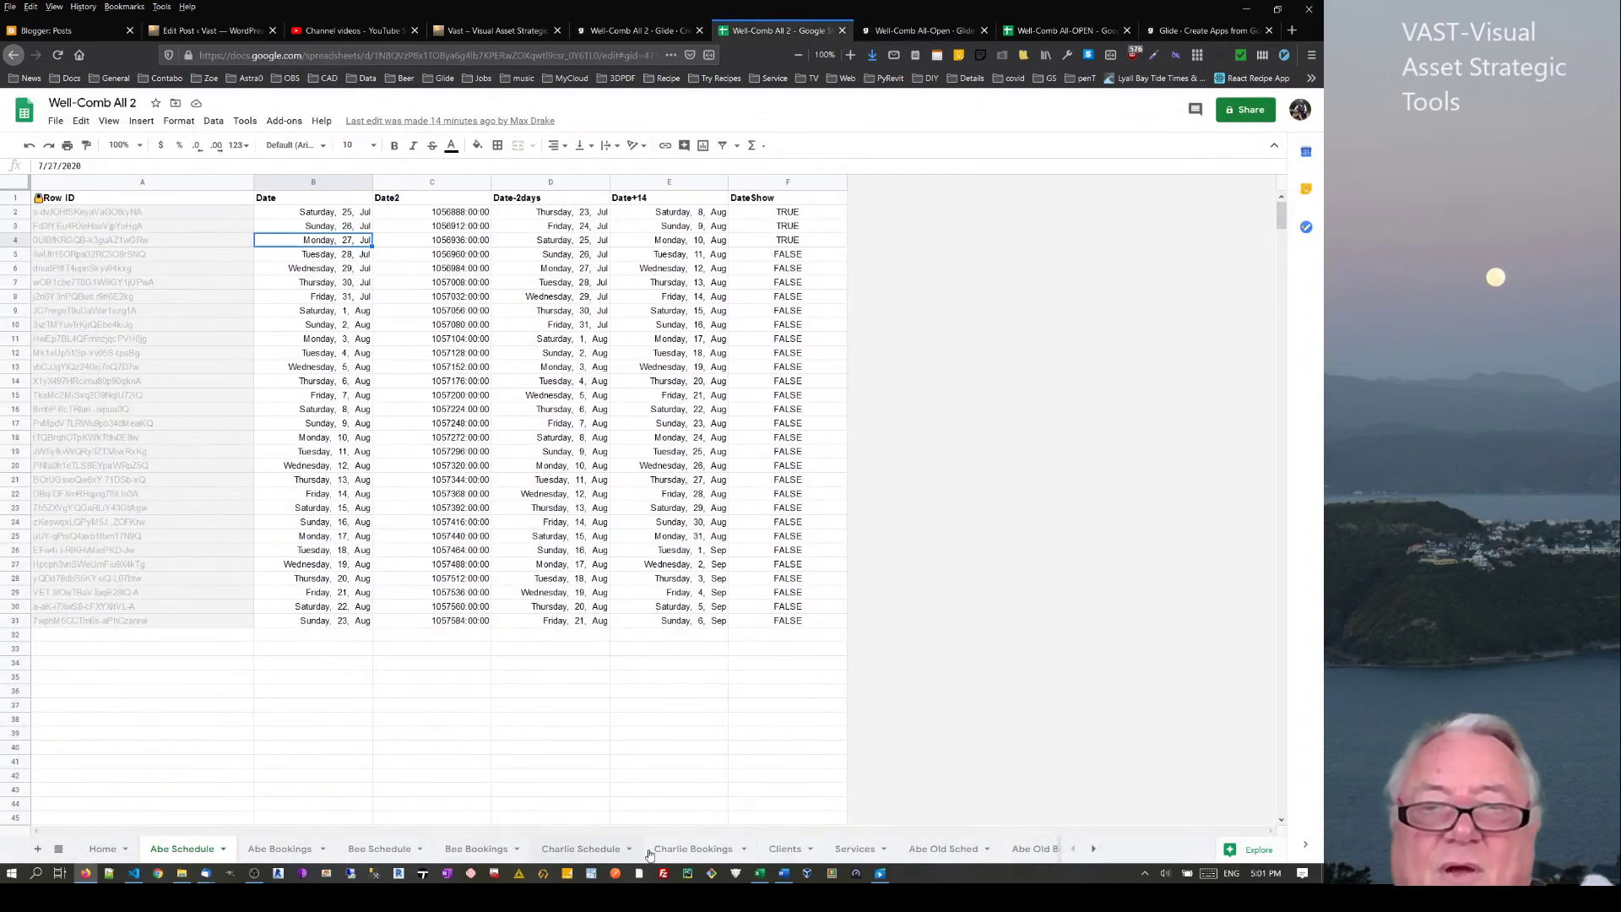
{"action": "left_click", "coordinate": [796, 849]}
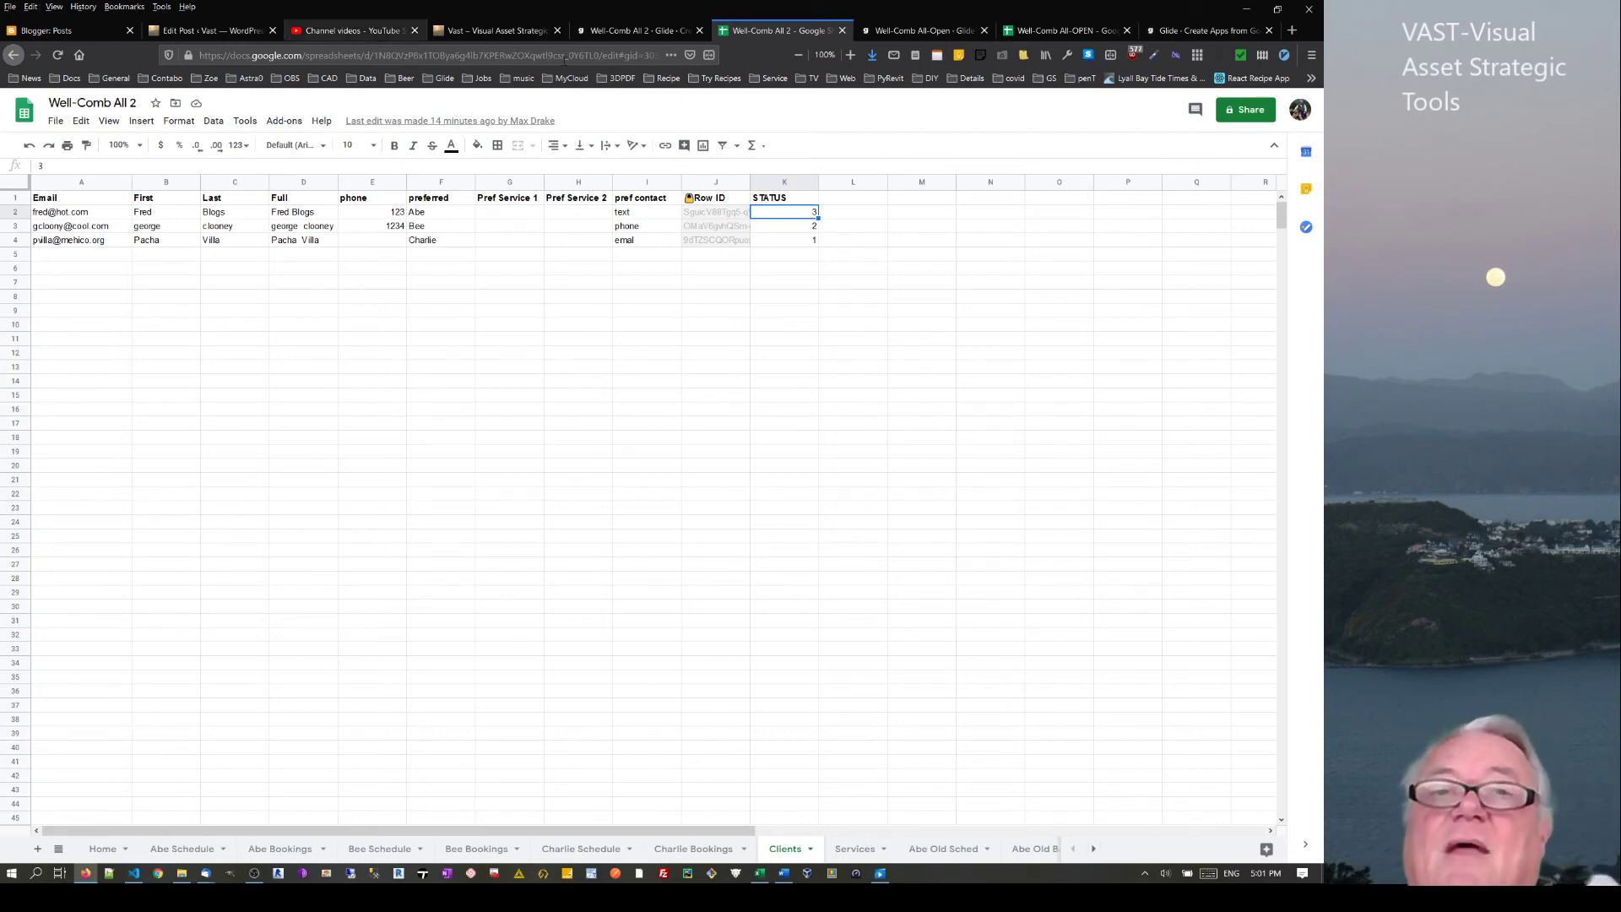
Revisit both booking apps and the Vast website, and view the Book C screen in Well-Comb All 2
{"action": "left_click", "coordinate": [633, 31]}
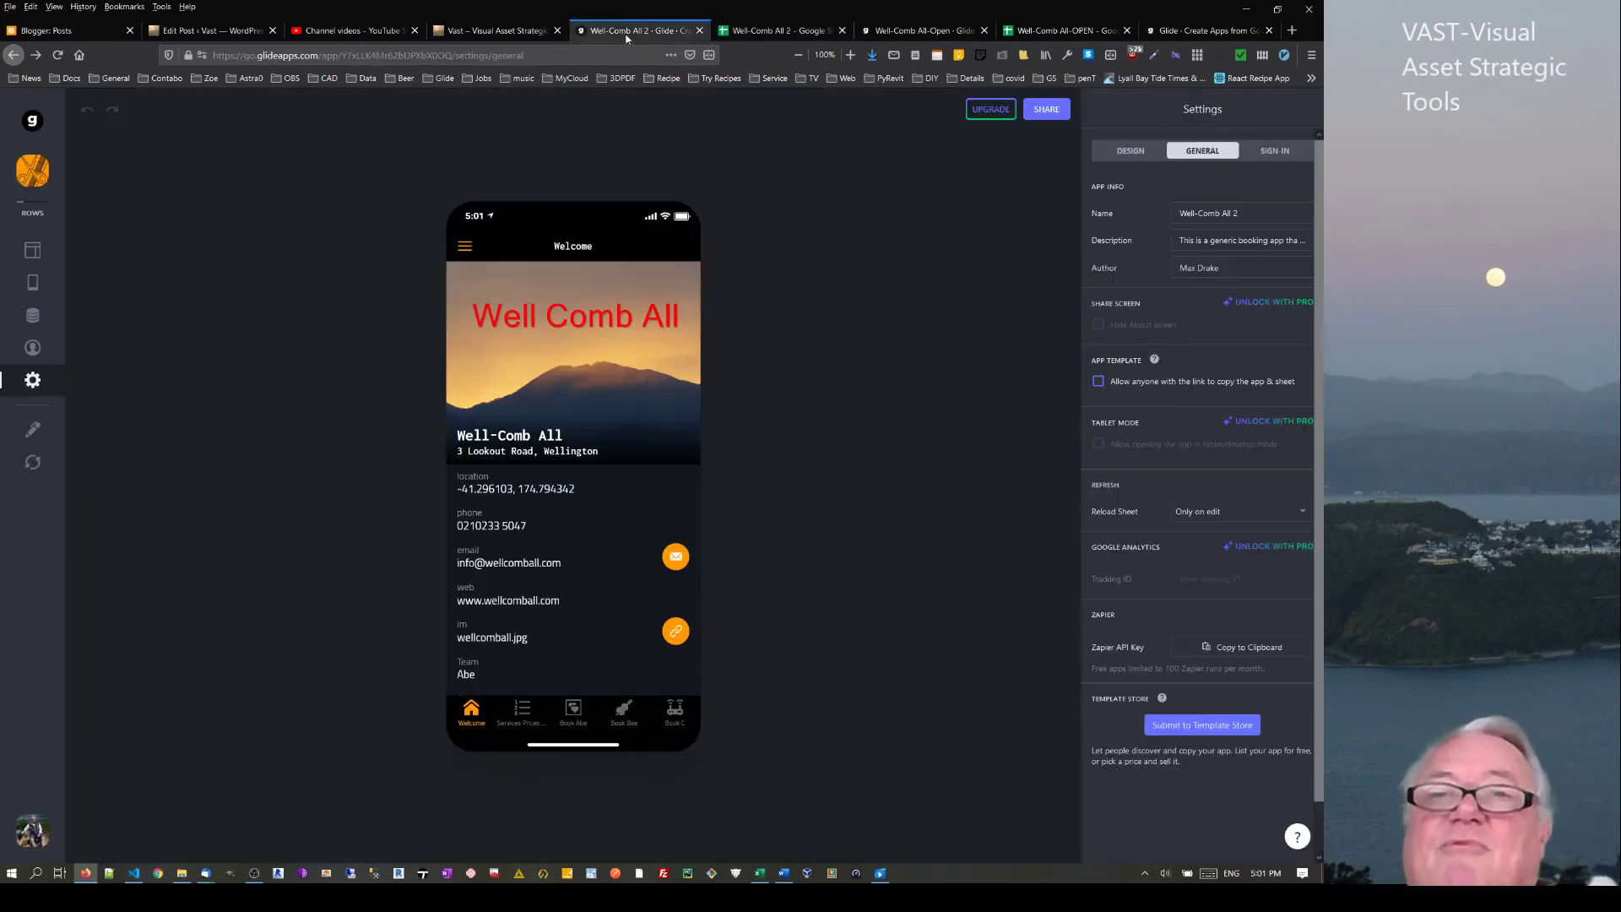
{"action": "left_click", "coordinate": [924, 32]}
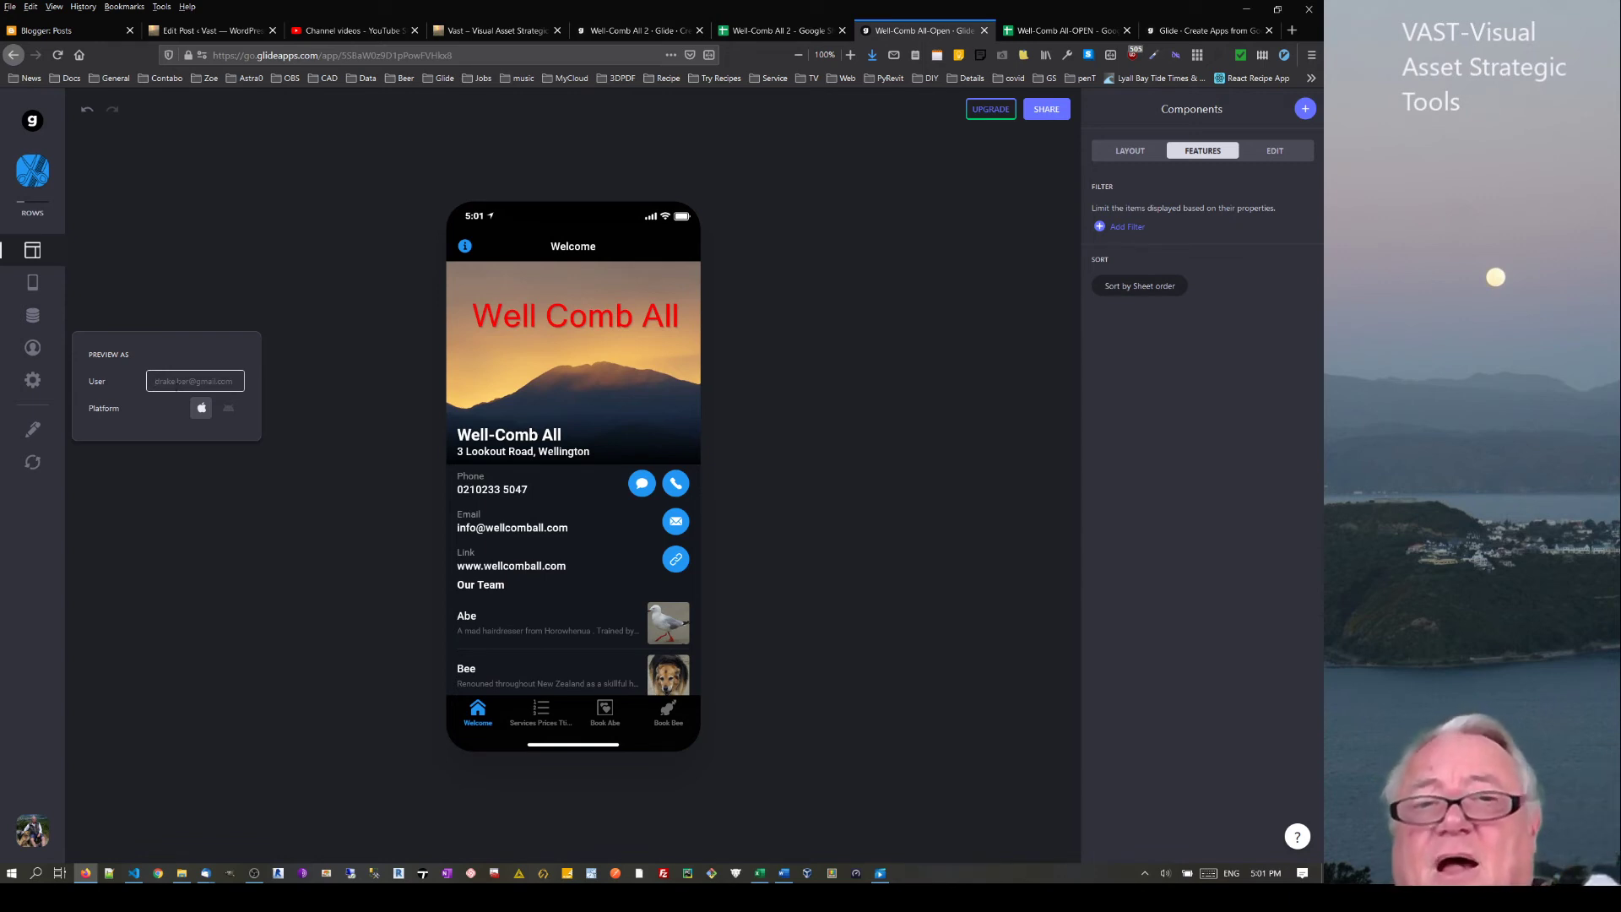
{"action": "left_click", "coordinate": [495, 31]}
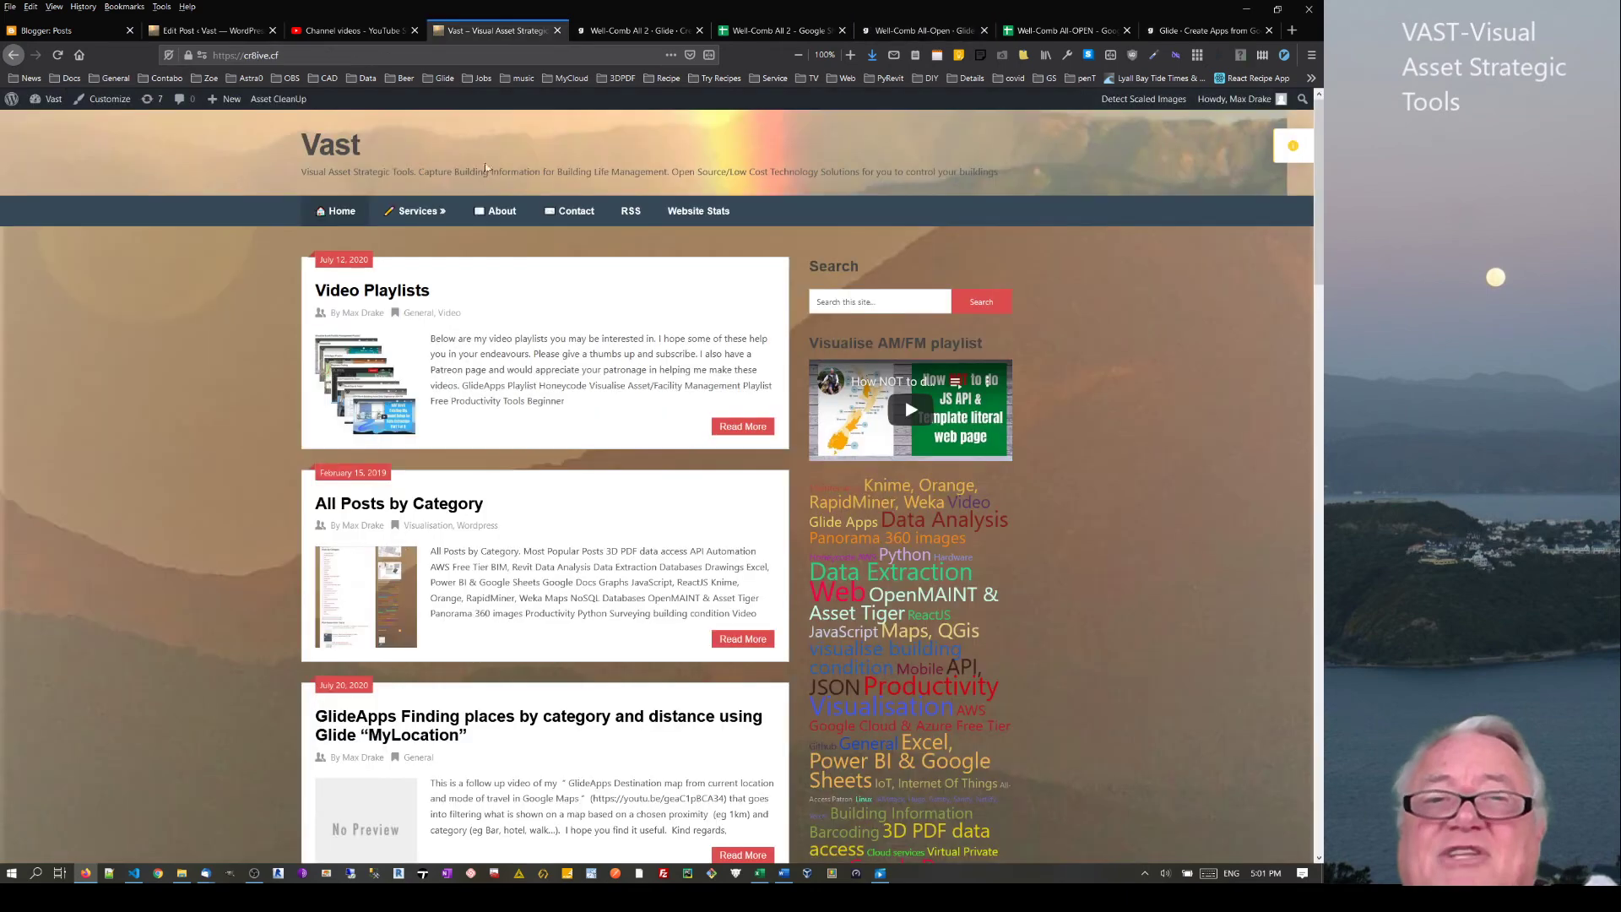
{"action": "left_click", "coordinate": [606, 33]}
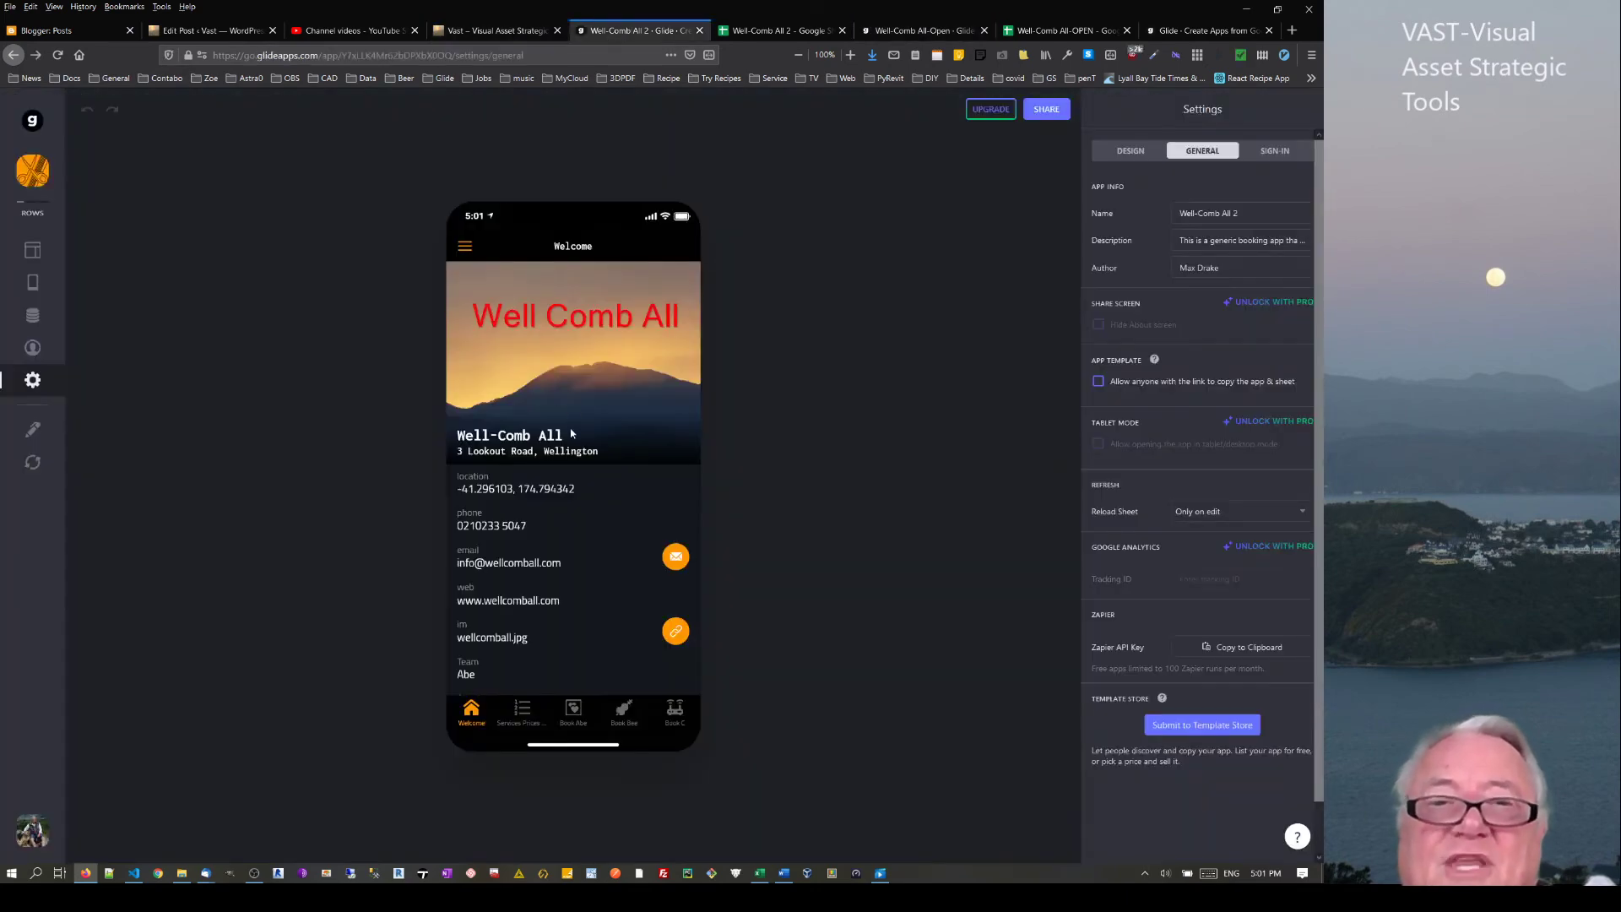
{"action": "left_click", "coordinate": [676, 712]}
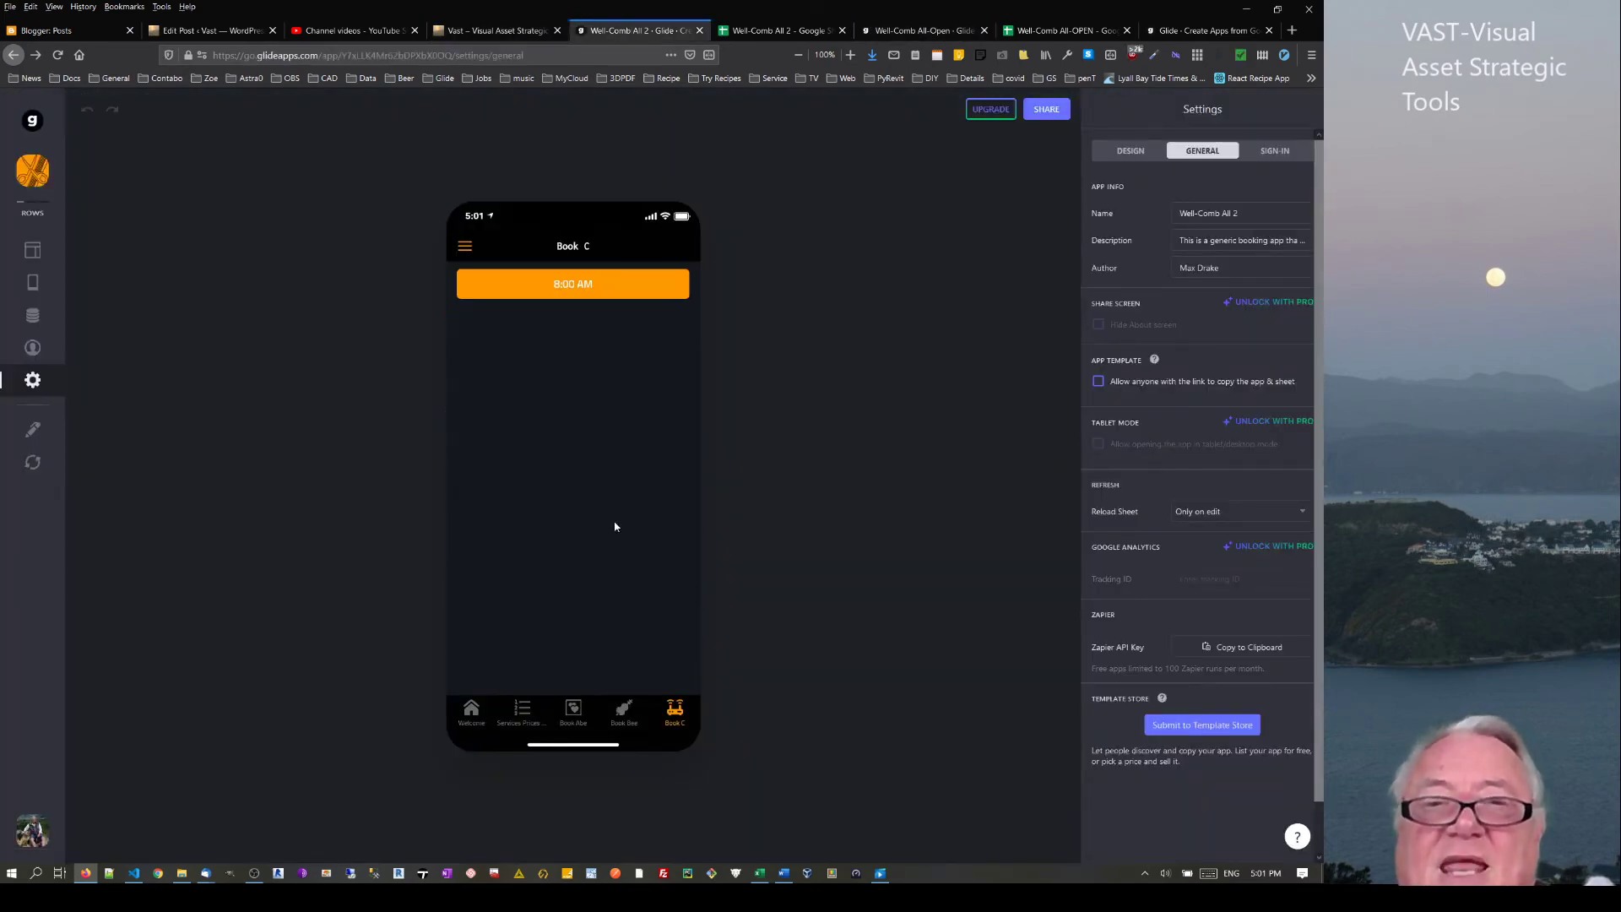
Open the booking form from the Book C time slot, view the available service choices, and cancel the form without submitting
{"action": "left_click", "coordinate": [604, 302]}
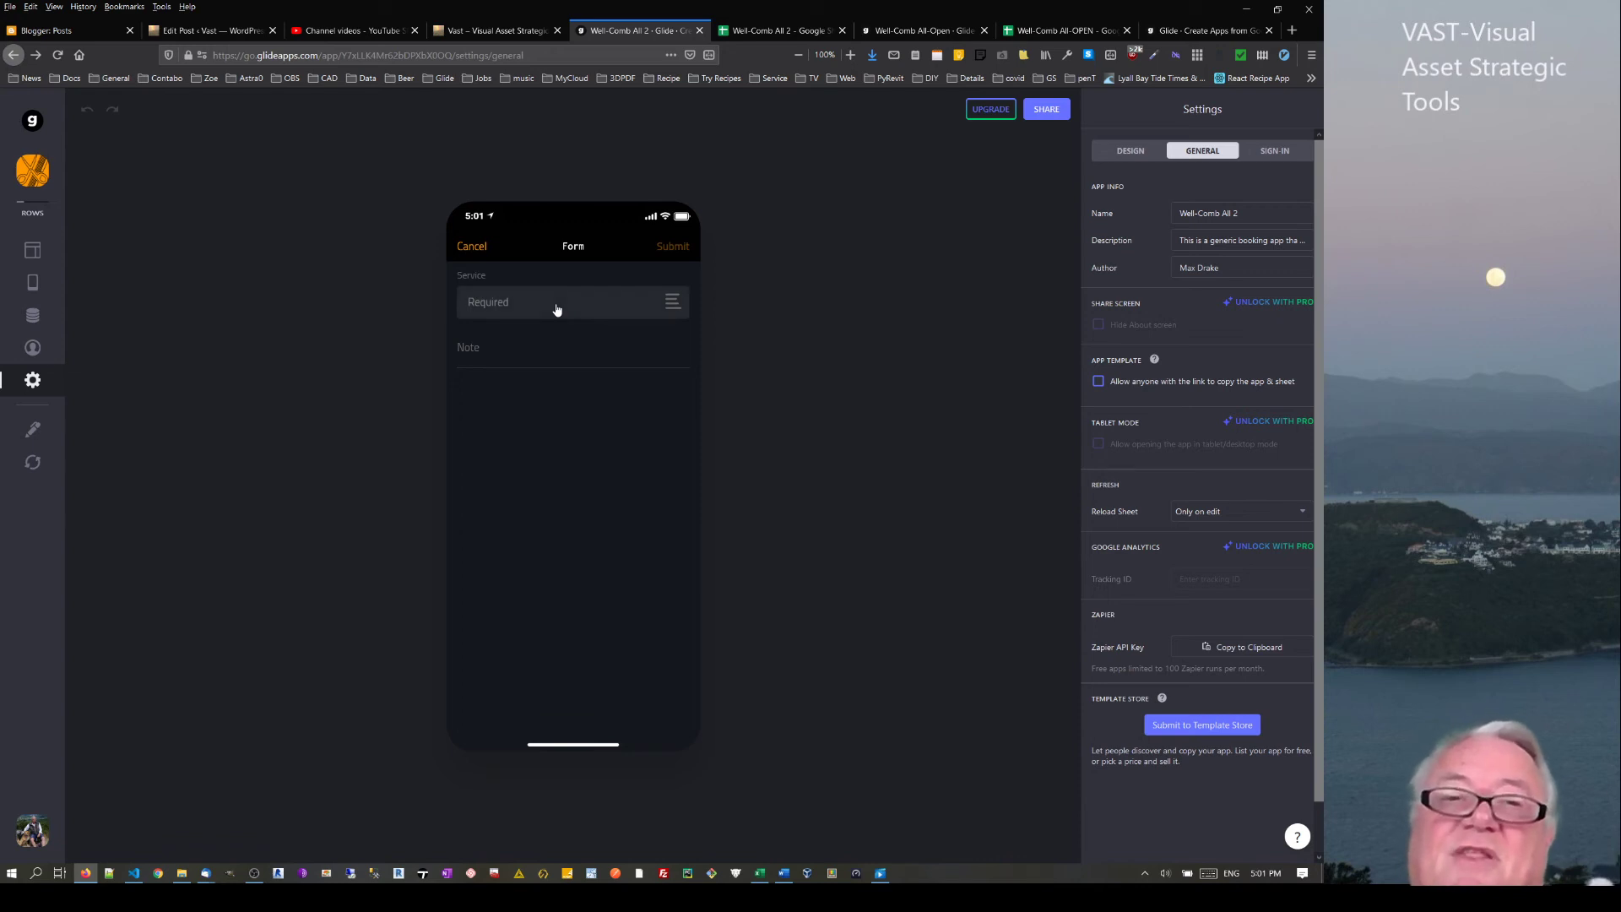
{"action": "left_click", "coordinate": [557, 310]}
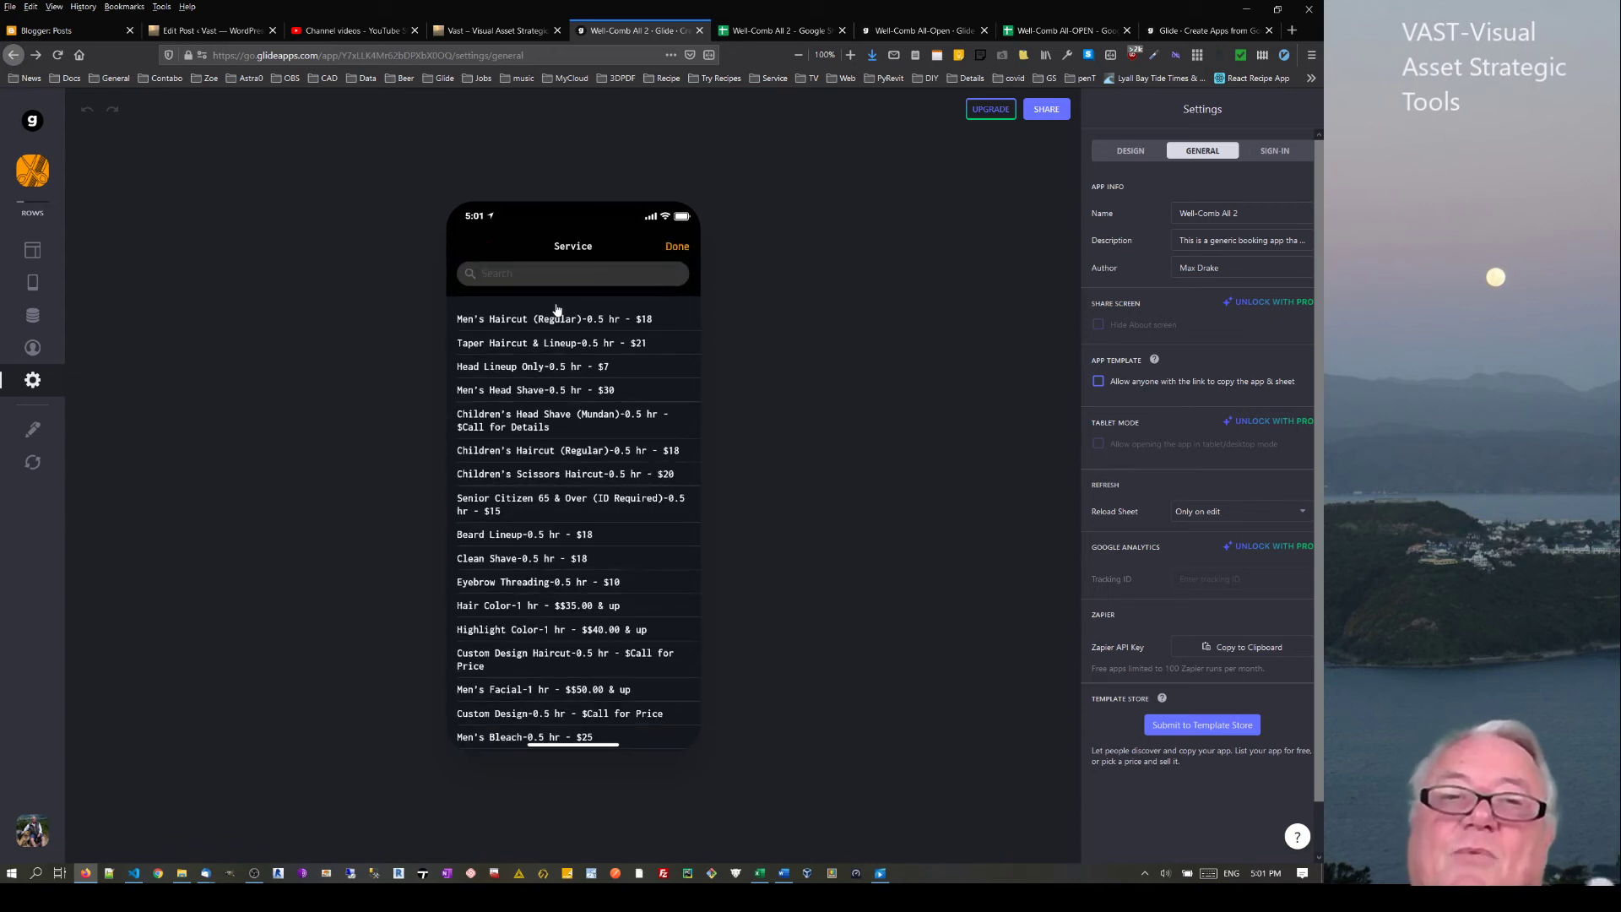
{"action": "left_click", "coordinate": [678, 248]}
{"action": "left_click", "coordinate": [460, 249]}
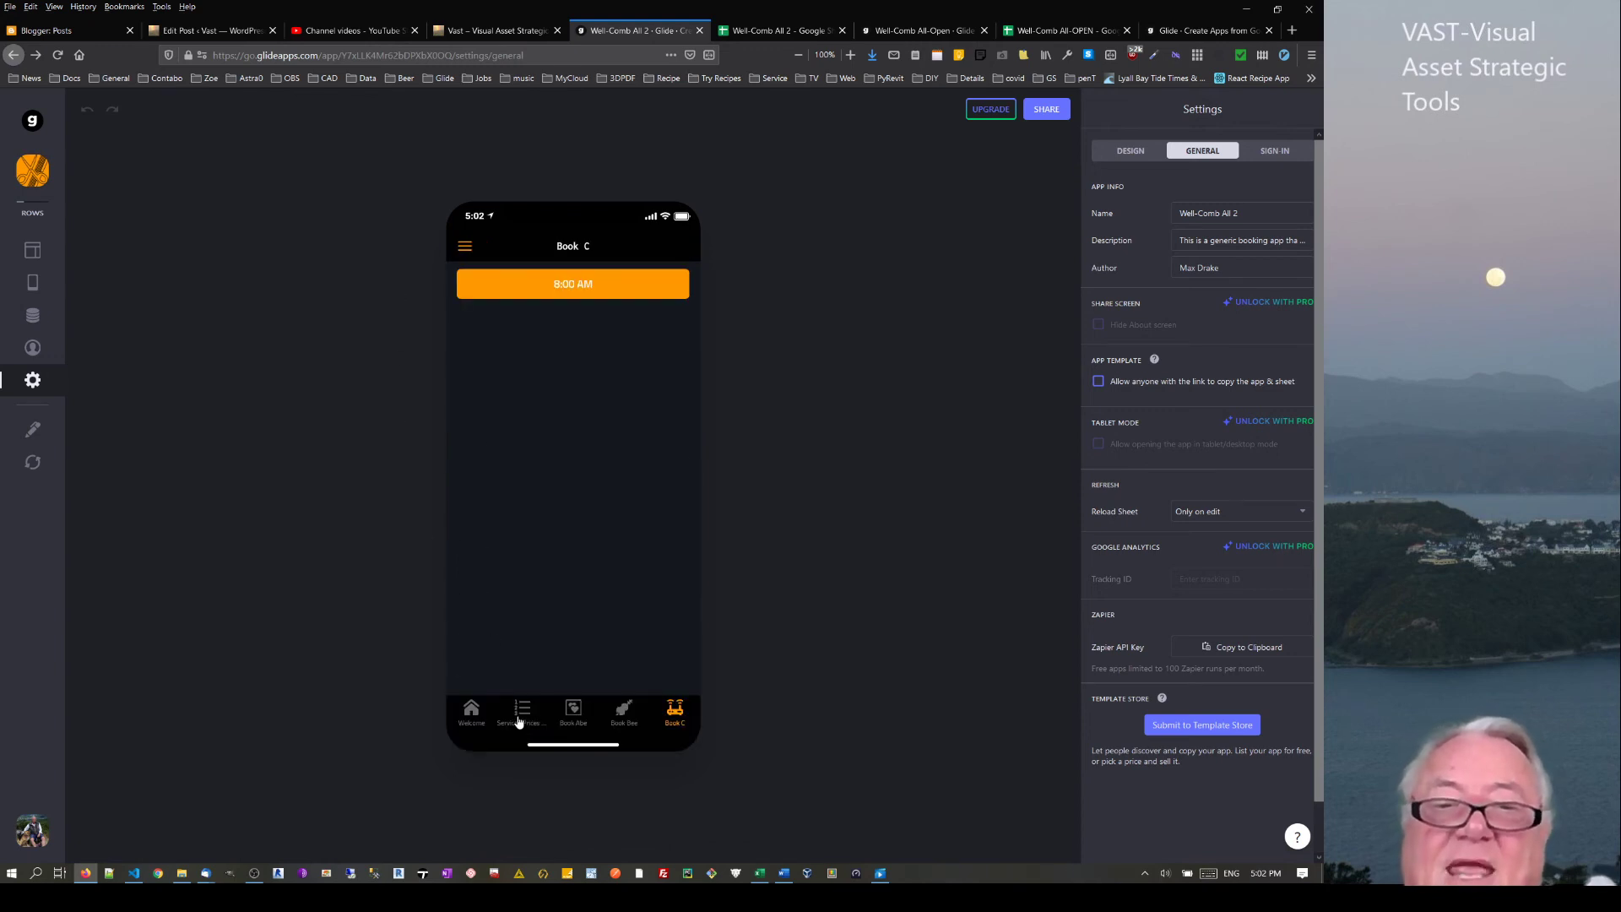
Review the full list of services, prices and durations on the Services Prices Time screen, ending back at Men's Haircut (Regular)
{"action": "left_click", "coordinate": [521, 718]}
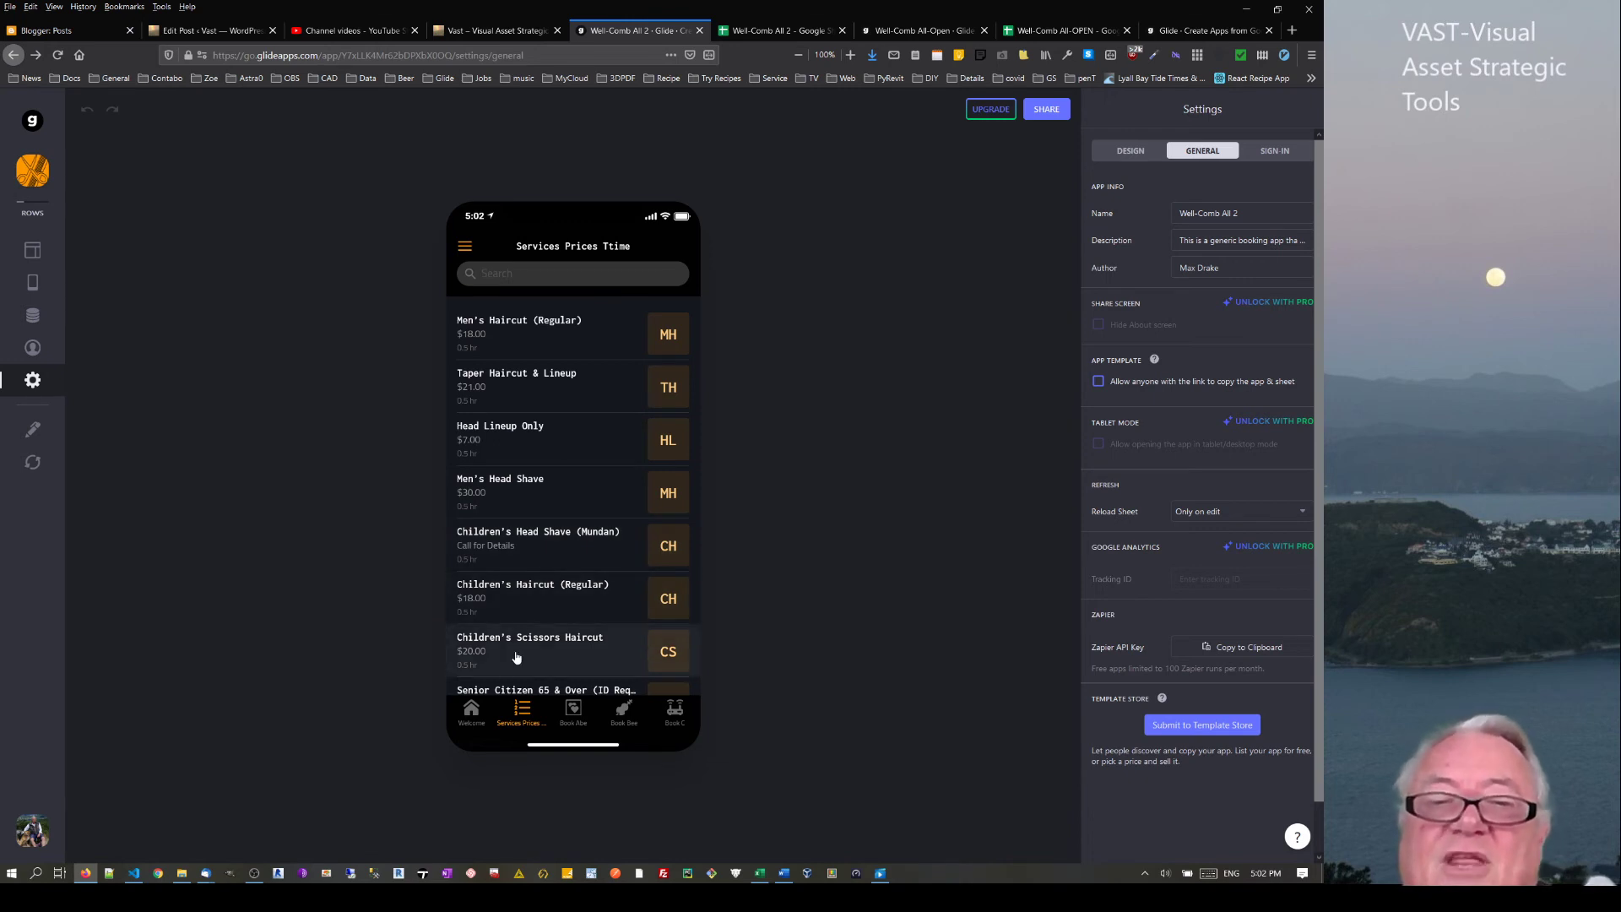
{"action": "scroll", "coordinate": [517, 650], "scroll_direction": "down", "scroll_amount": 3}
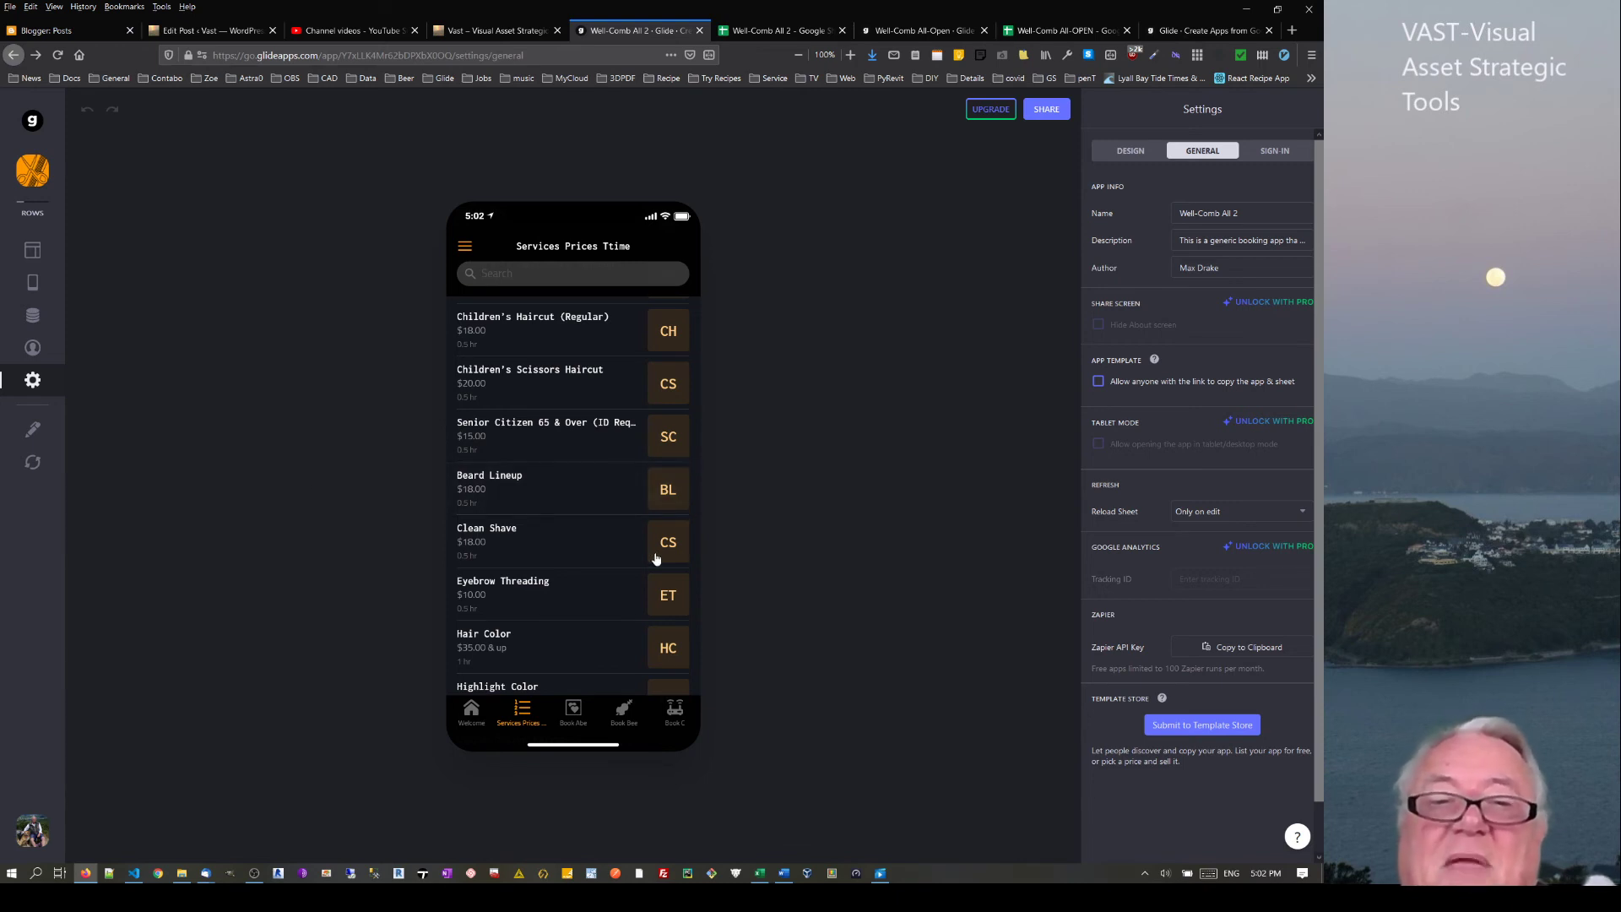
{"action": "scroll", "coordinate": [590, 614], "scroll_direction": "down", "scroll_amount": 3}
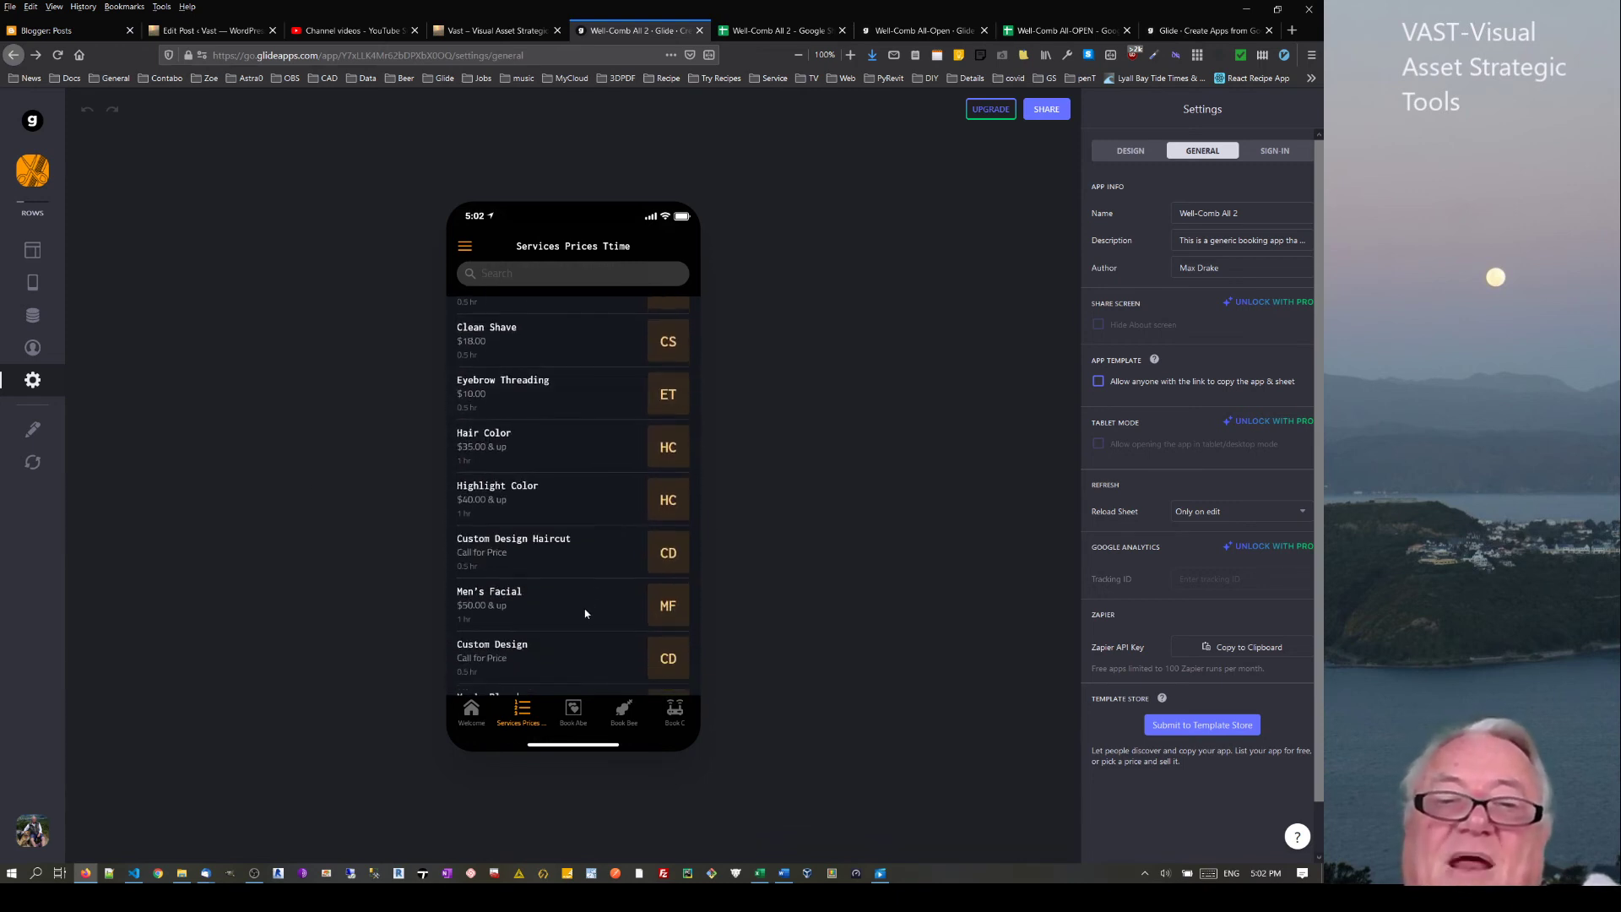
{"action": "scroll", "coordinate": [598, 598], "scroll_direction": "down", "scroll_amount": 3}
{"action": "scroll", "coordinate": [601, 604], "scroll_direction": "down", "scroll_amount": 3}
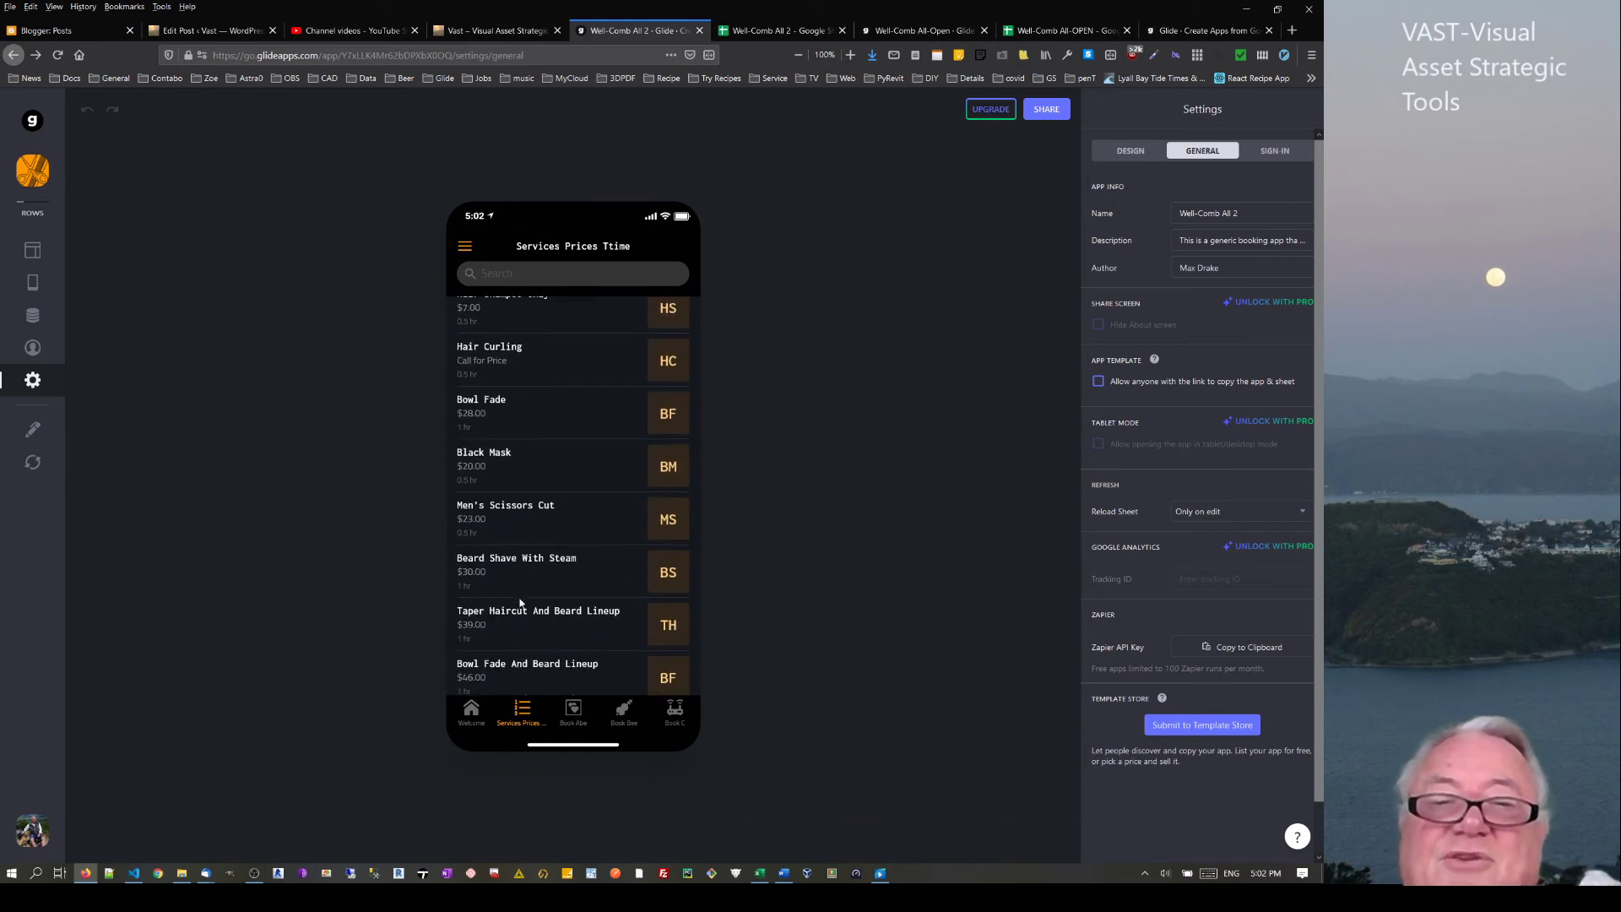
{"action": "scroll", "coordinate": [656, 625], "scroll_direction": "down", "scroll_amount": 1}
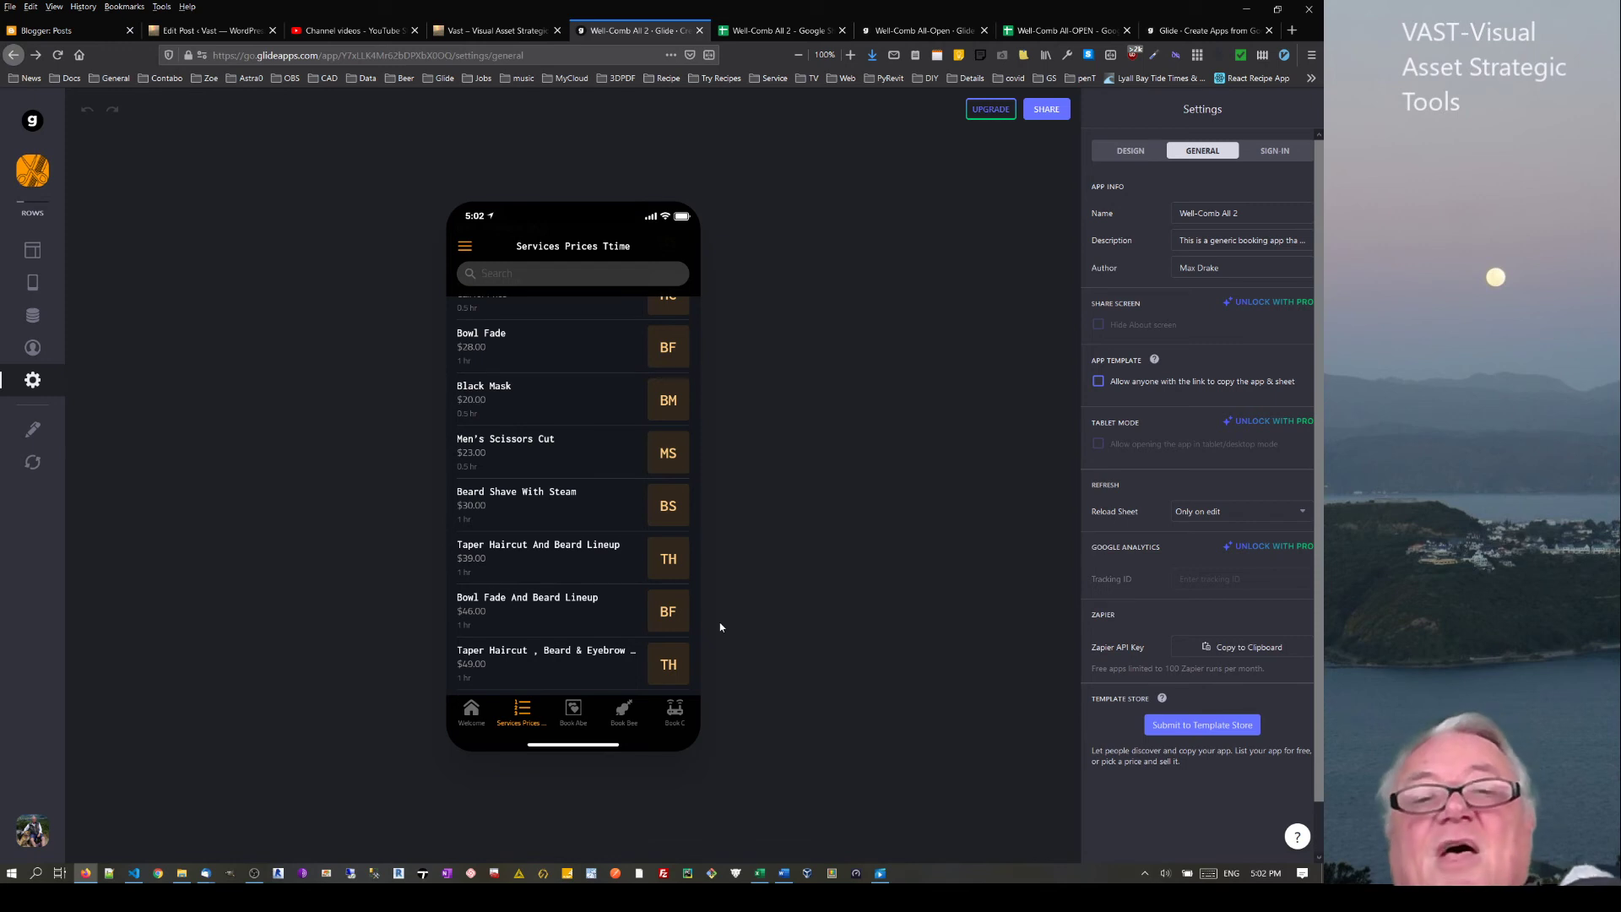
{"action": "scroll", "coordinate": [595, 540], "scroll_direction": "up", "scroll_amount": 10}
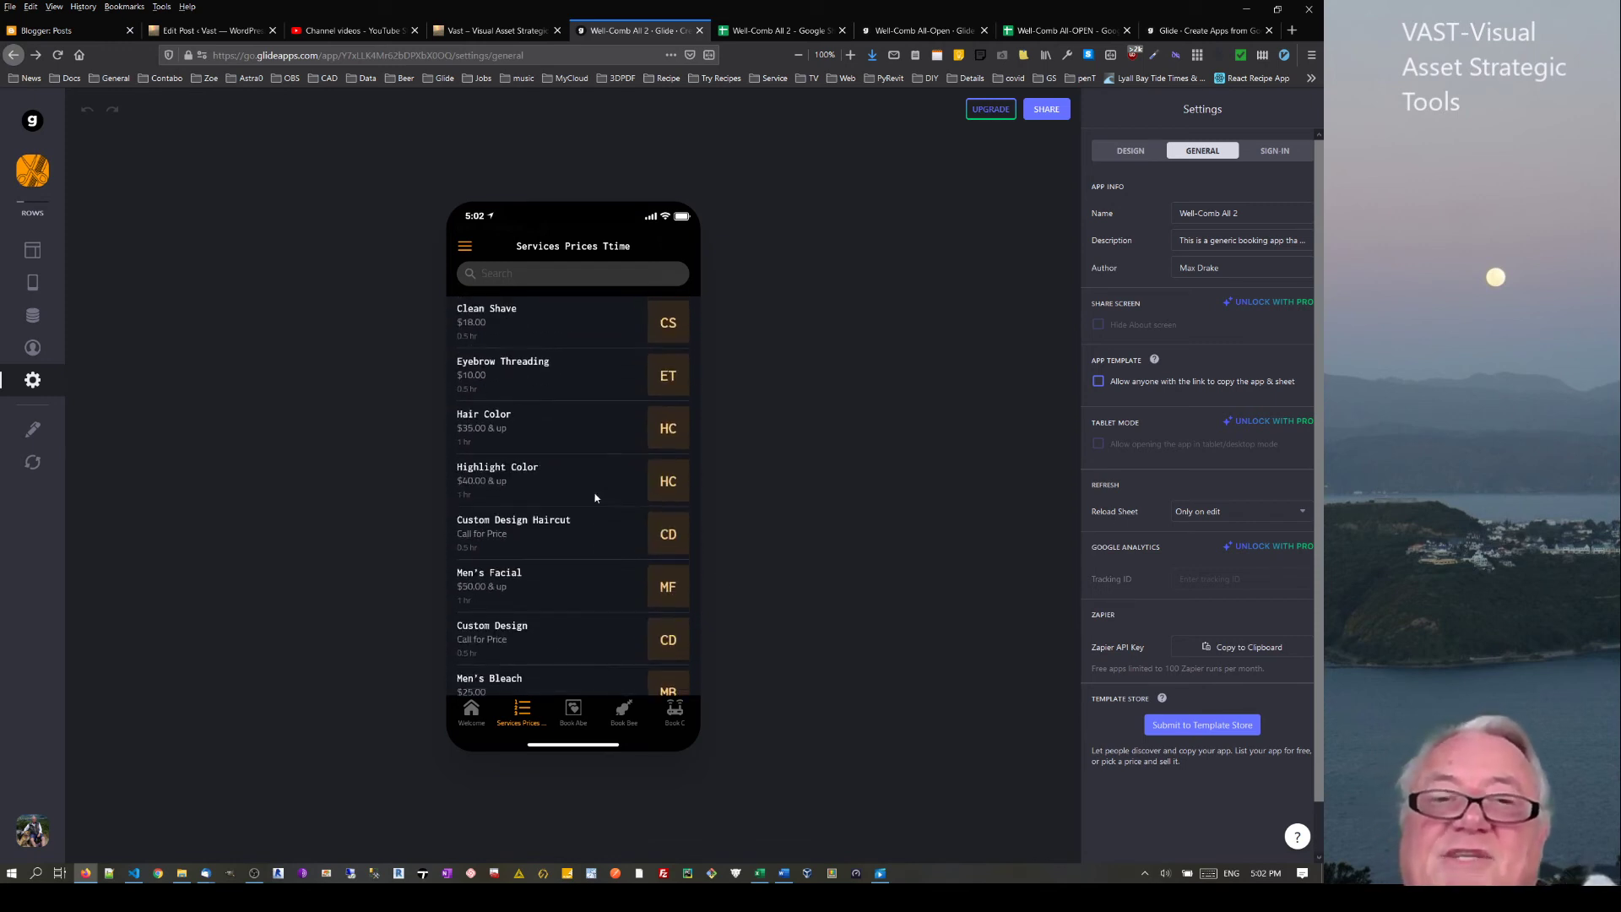
{"action": "scroll", "coordinate": [579, 479], "scroll_direction": "up", "scroll_amount": 6}
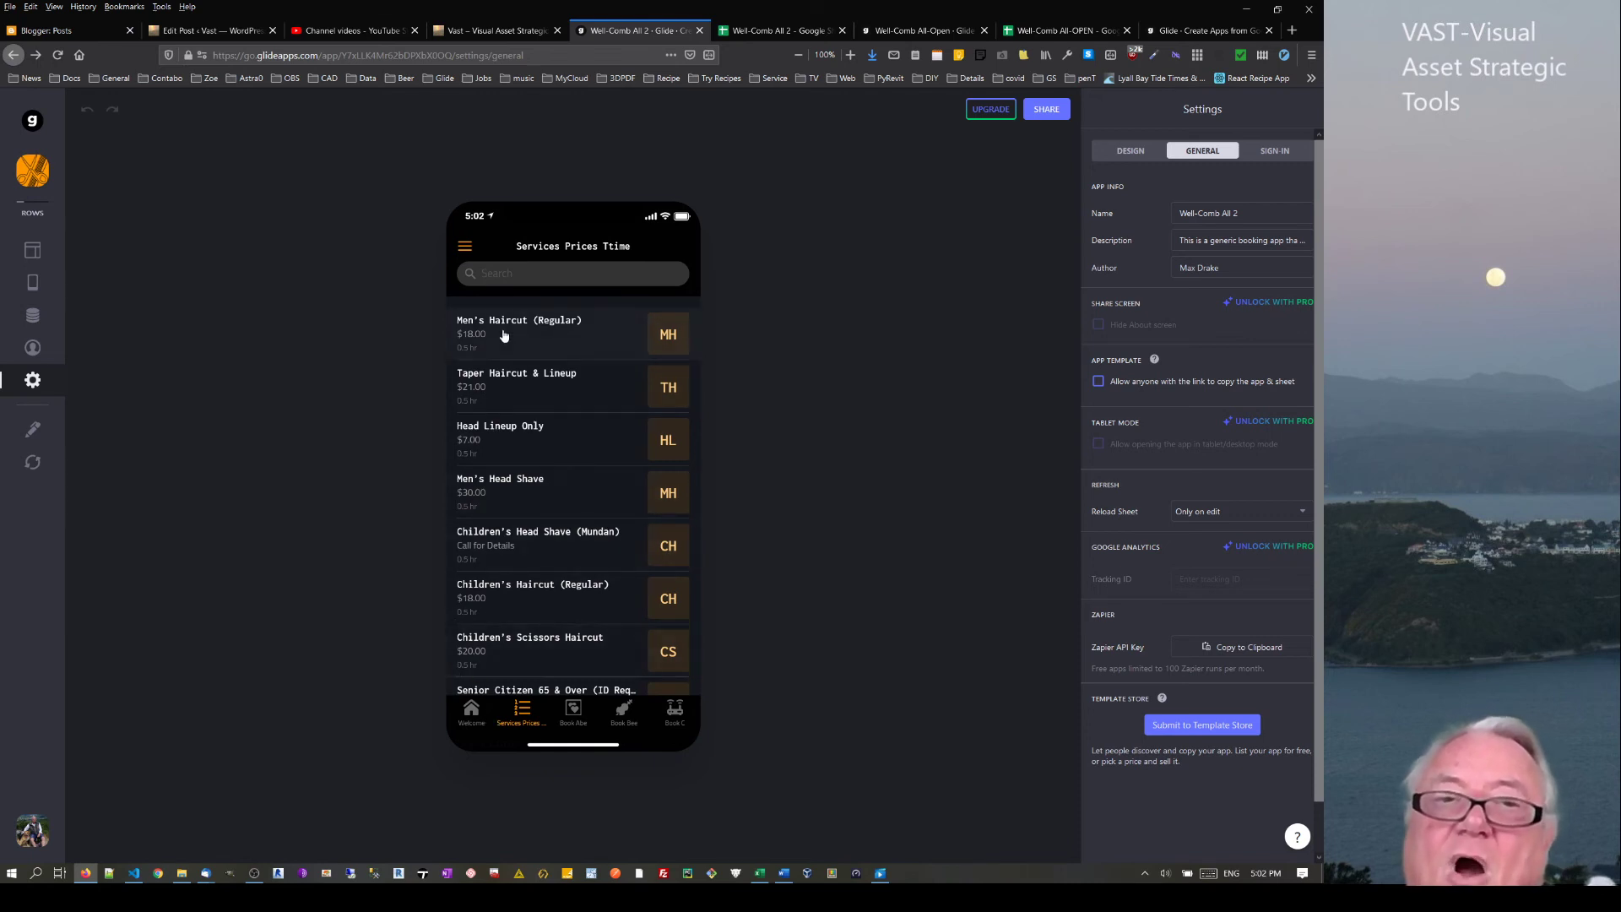
Check the Time entries for Head Massage and Hair Straightening in the spreadsheet's Services sheet, and return to the Welcome screen of the Well-Comb All 2 Glide app
{"action": "key", "text": "ctrl+Tab"}
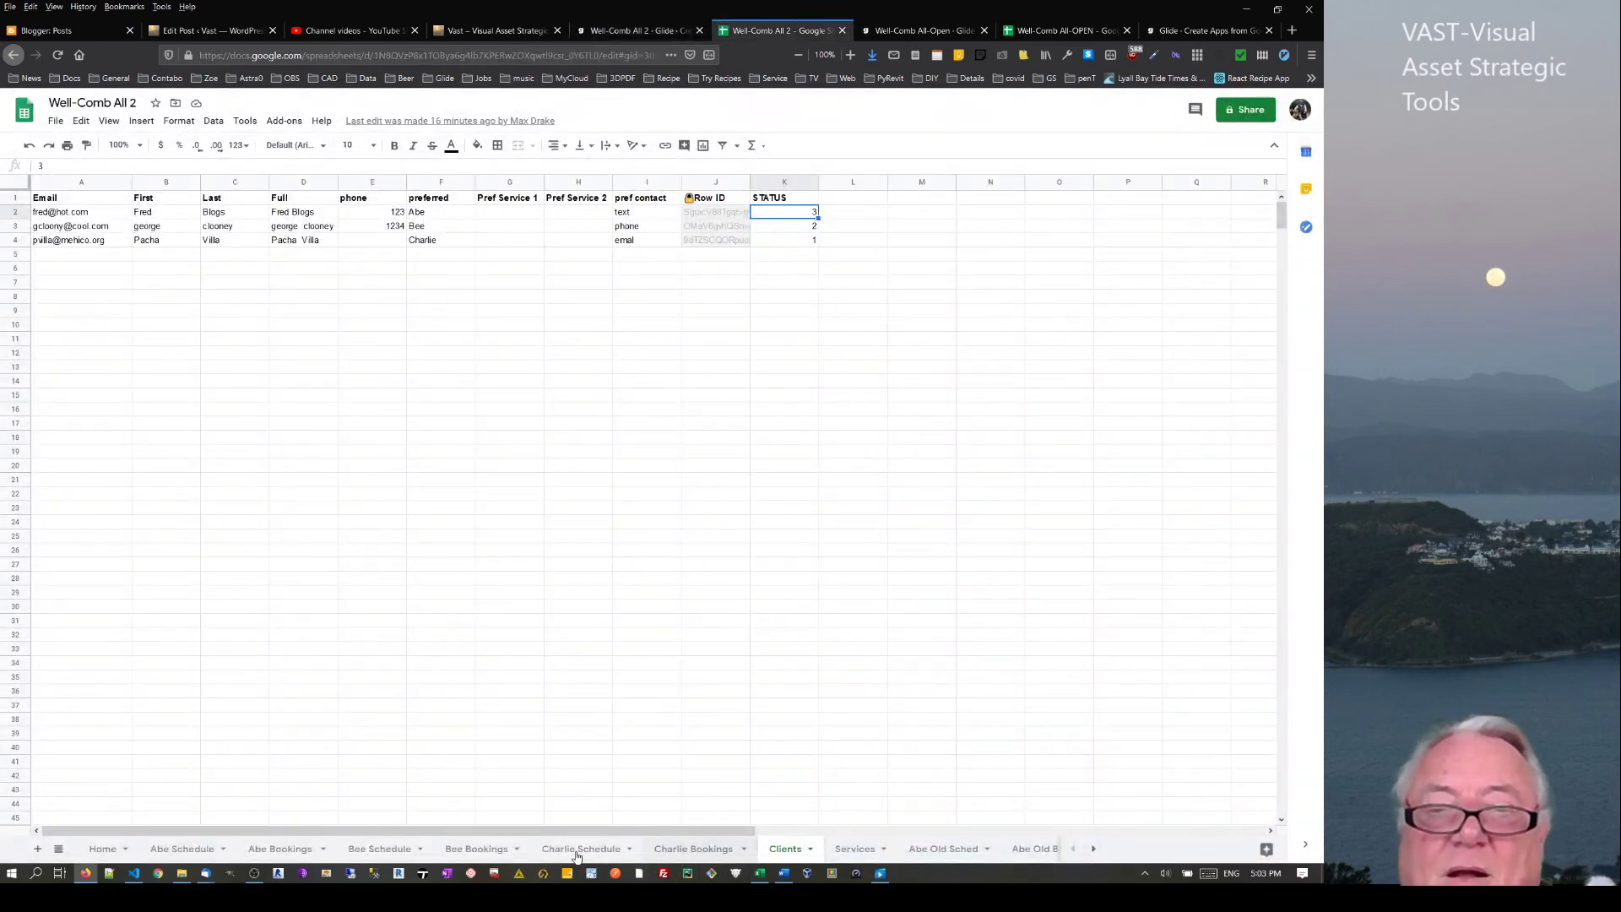
{"action": "key", "text": "ctrl+shift+Page_Down"}
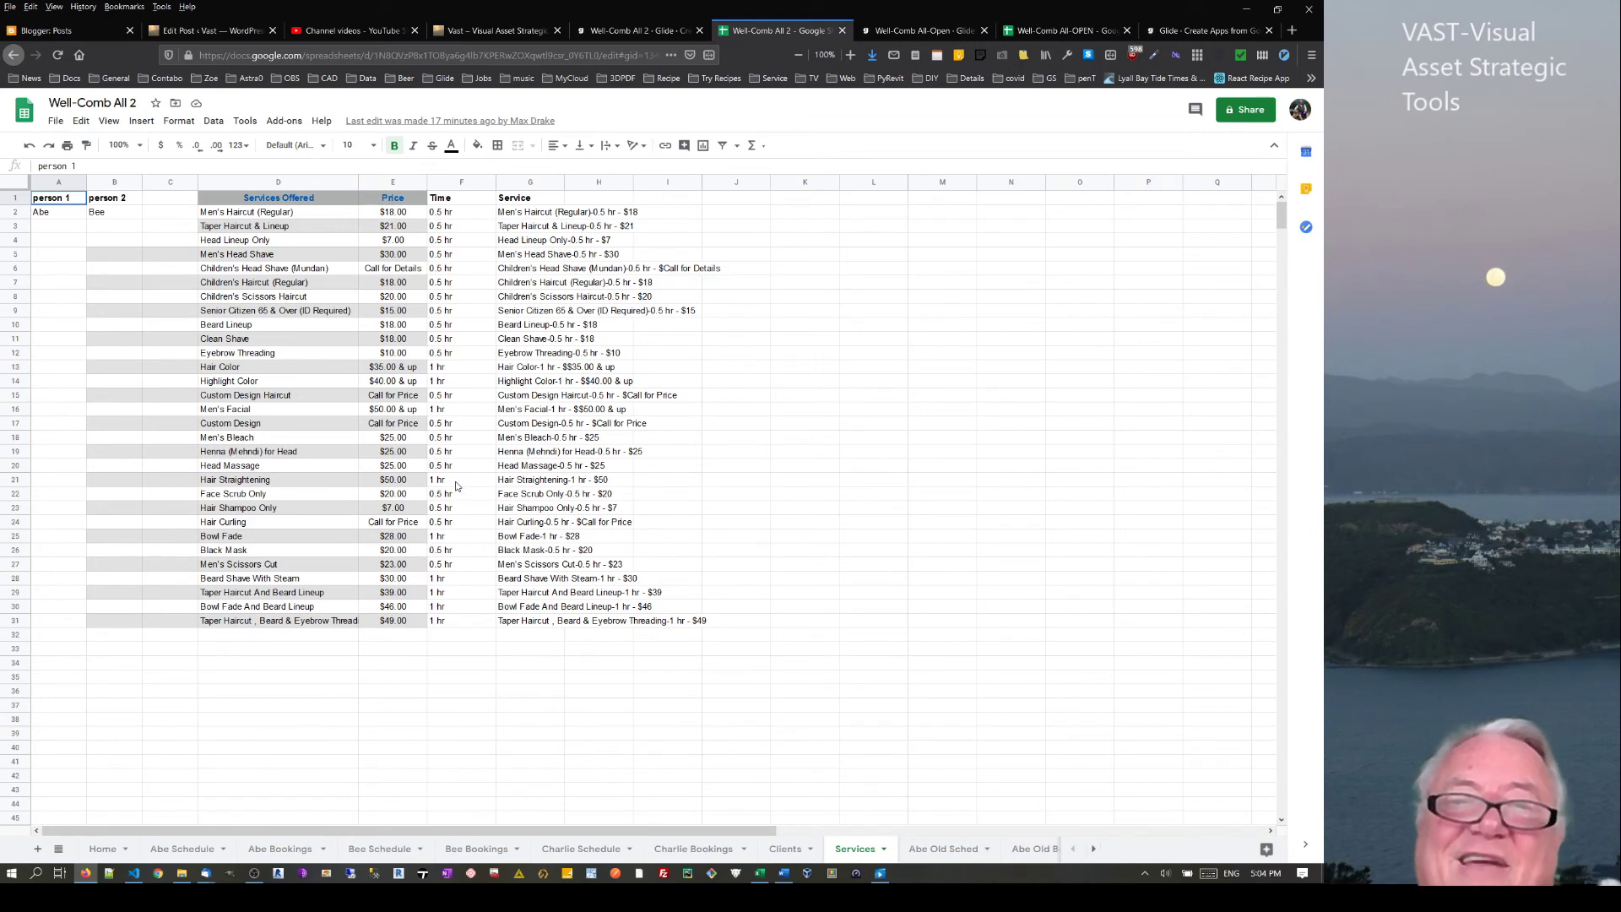
{"action": "mouse_move", "coordinate": [456, 481]}
{"action": "left_mouse_down"}
{"action": "mouse_move", "coordinate": [449, 525]}
{"action": "mouse_move", "coordinate": [446, 497]}
{"action": "left_mouse_up"}
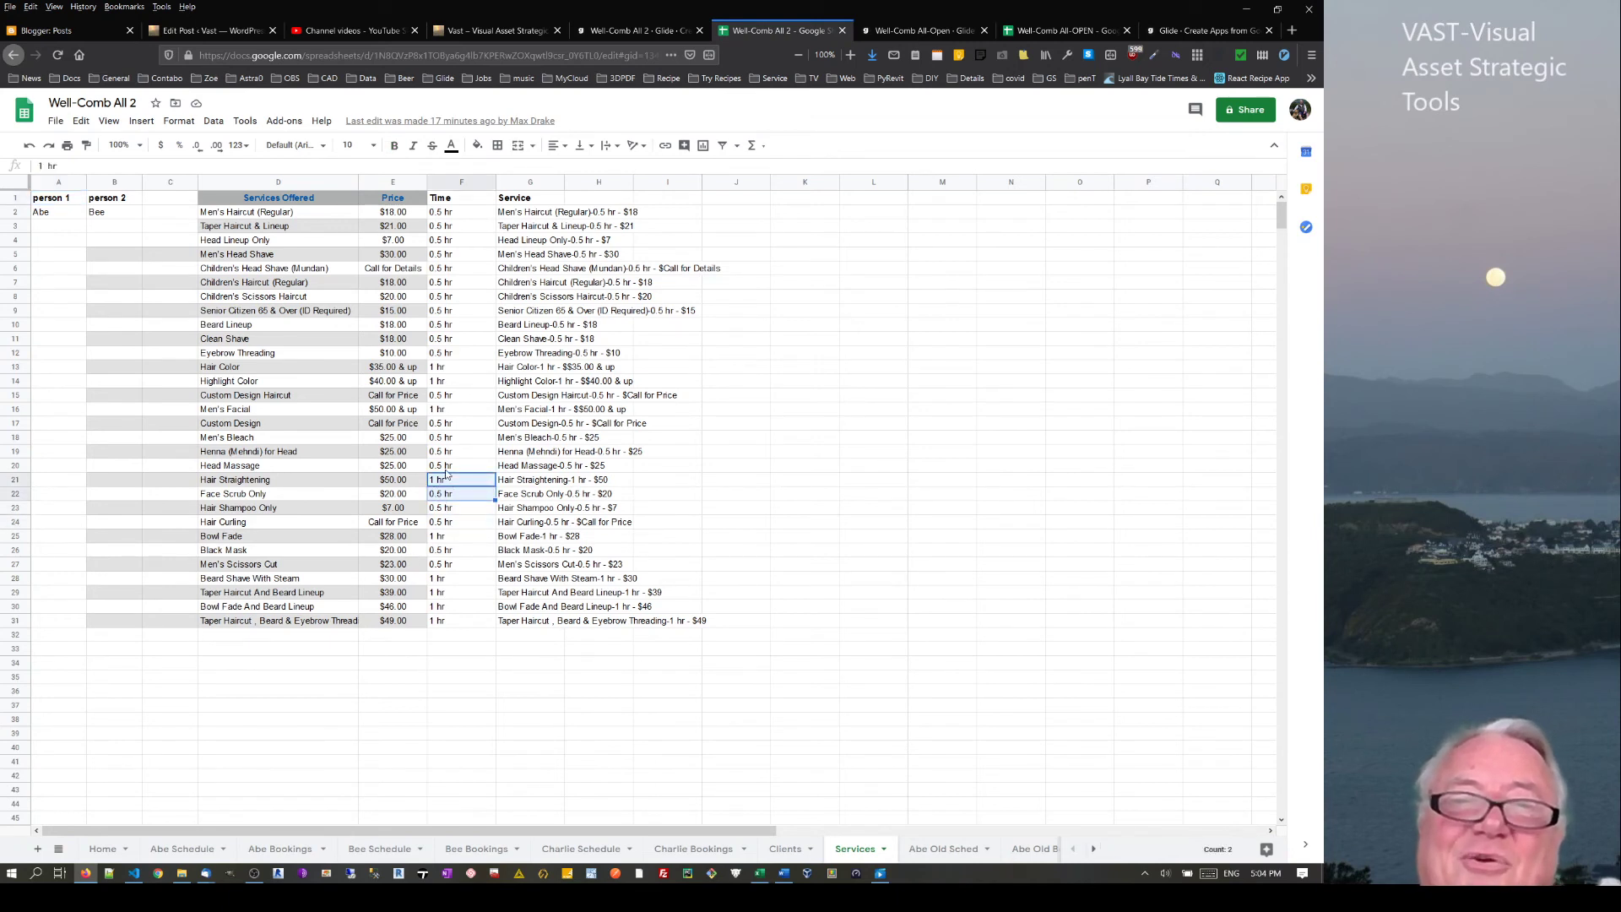
{"action": "left_click", "coordinate": [447, 469]}
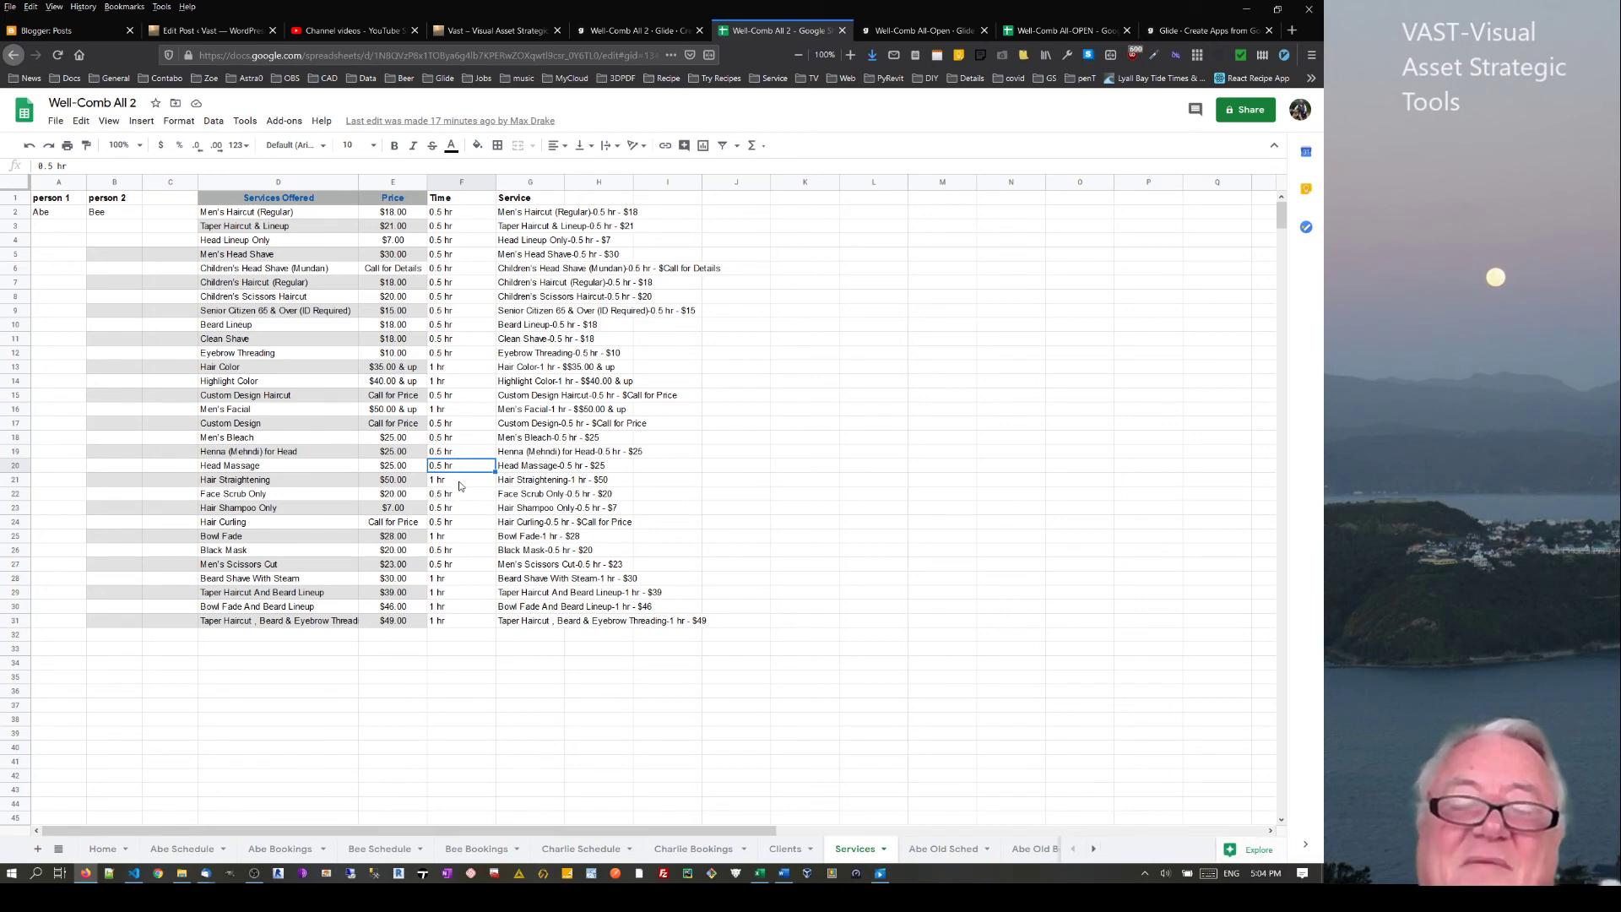
{"action": "left_click", "coordinate": [460, 481]}
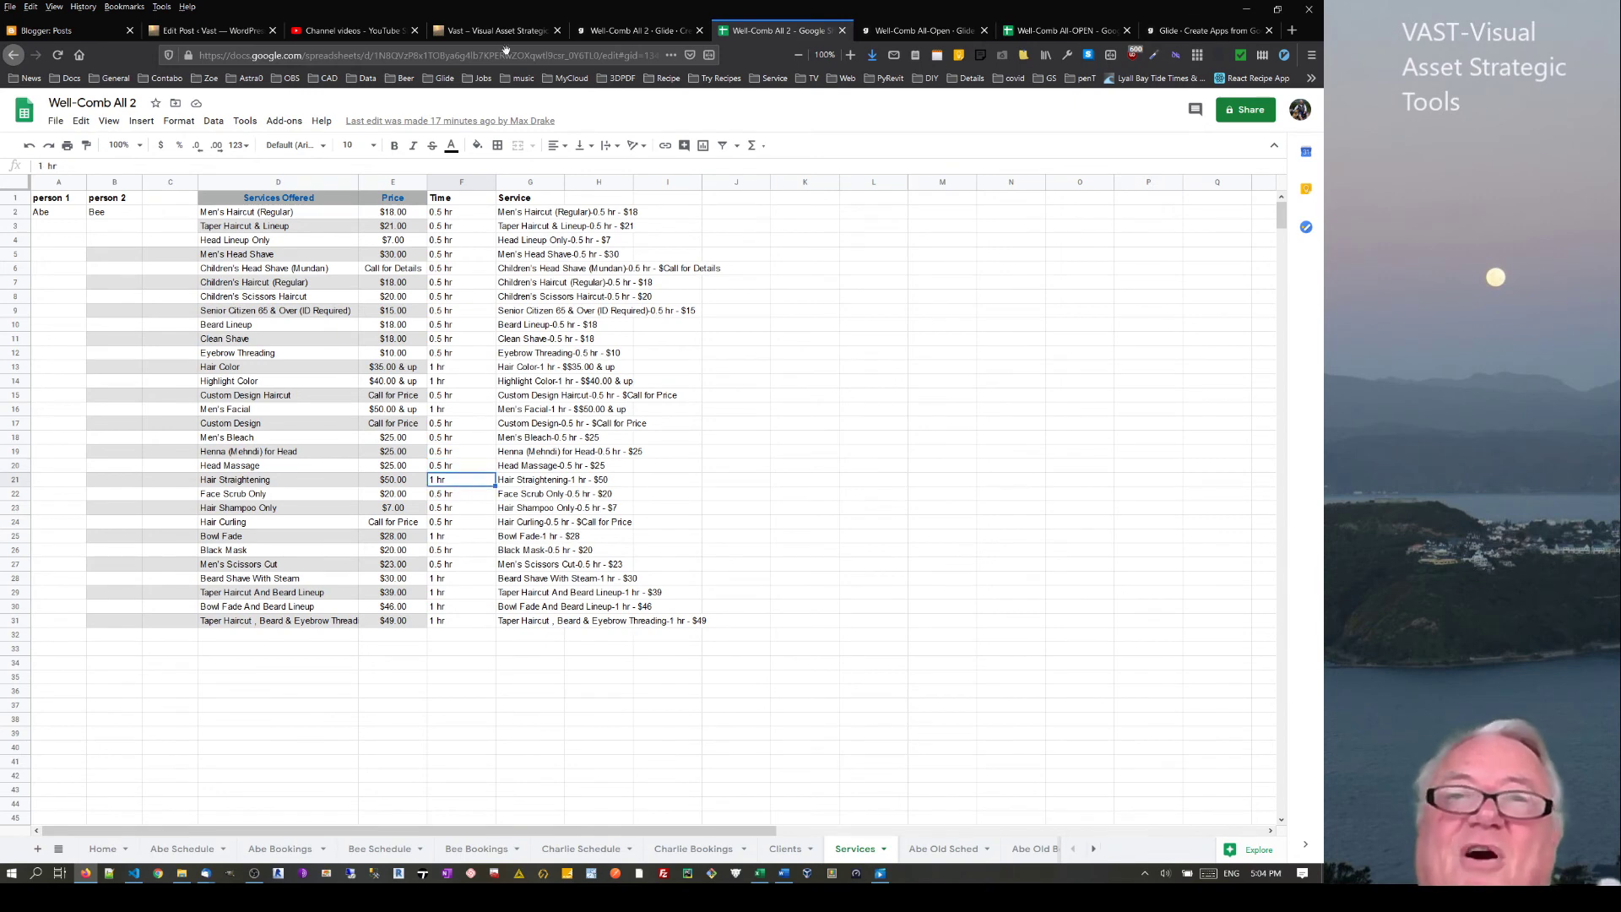
{"action": "left_click", "coordinate": [646, 30]}
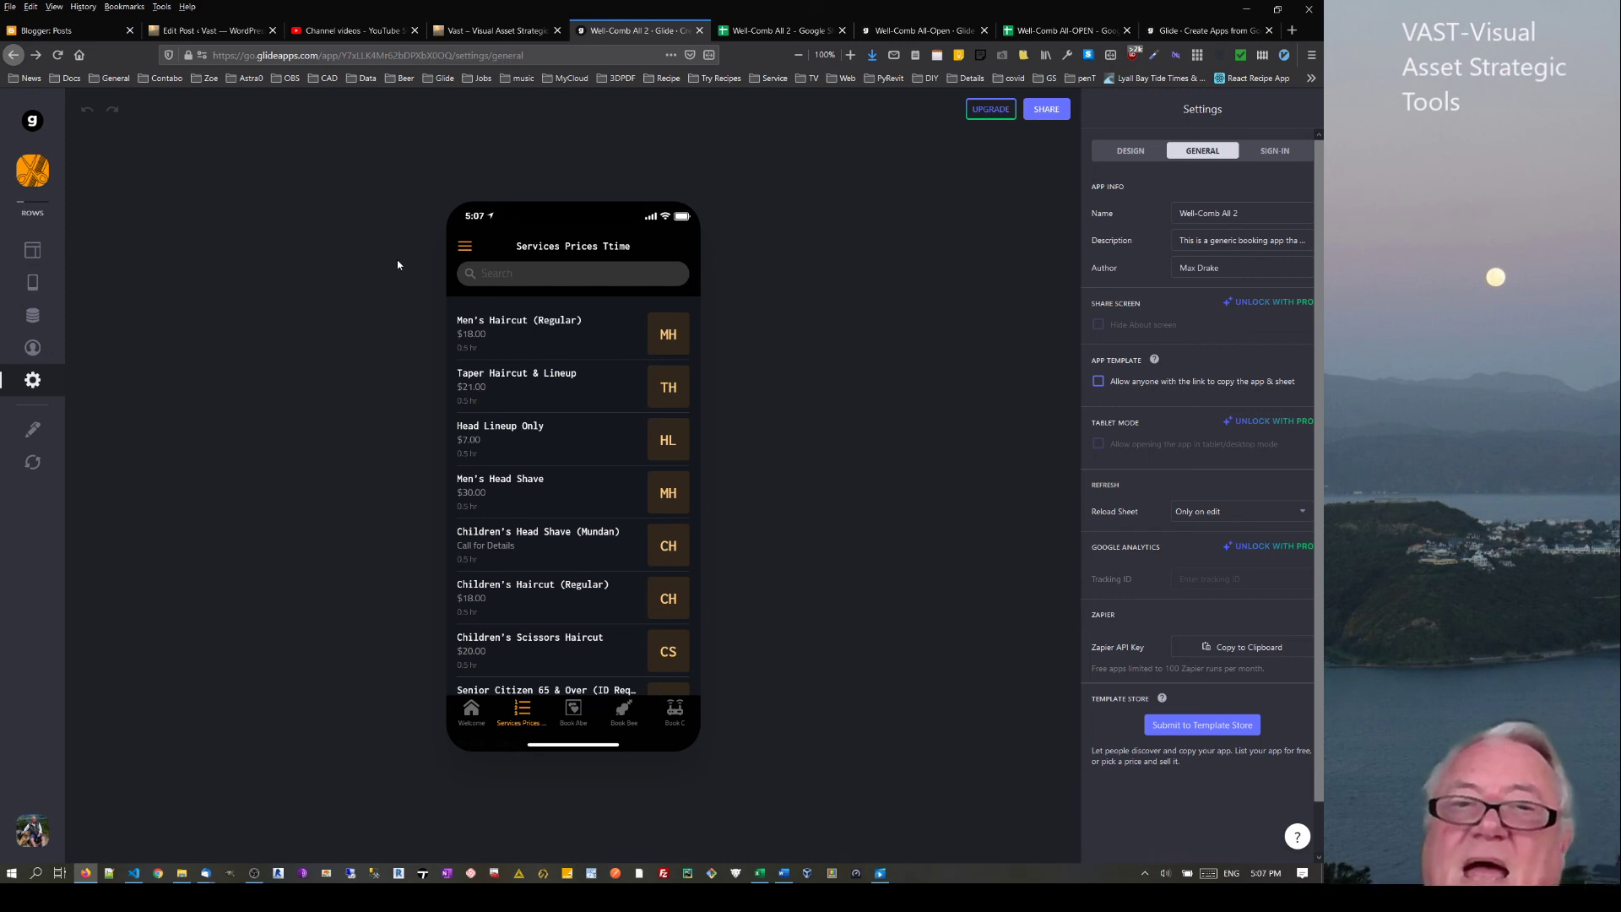
{"action": "left_click", "coordinate": [478, 724]}
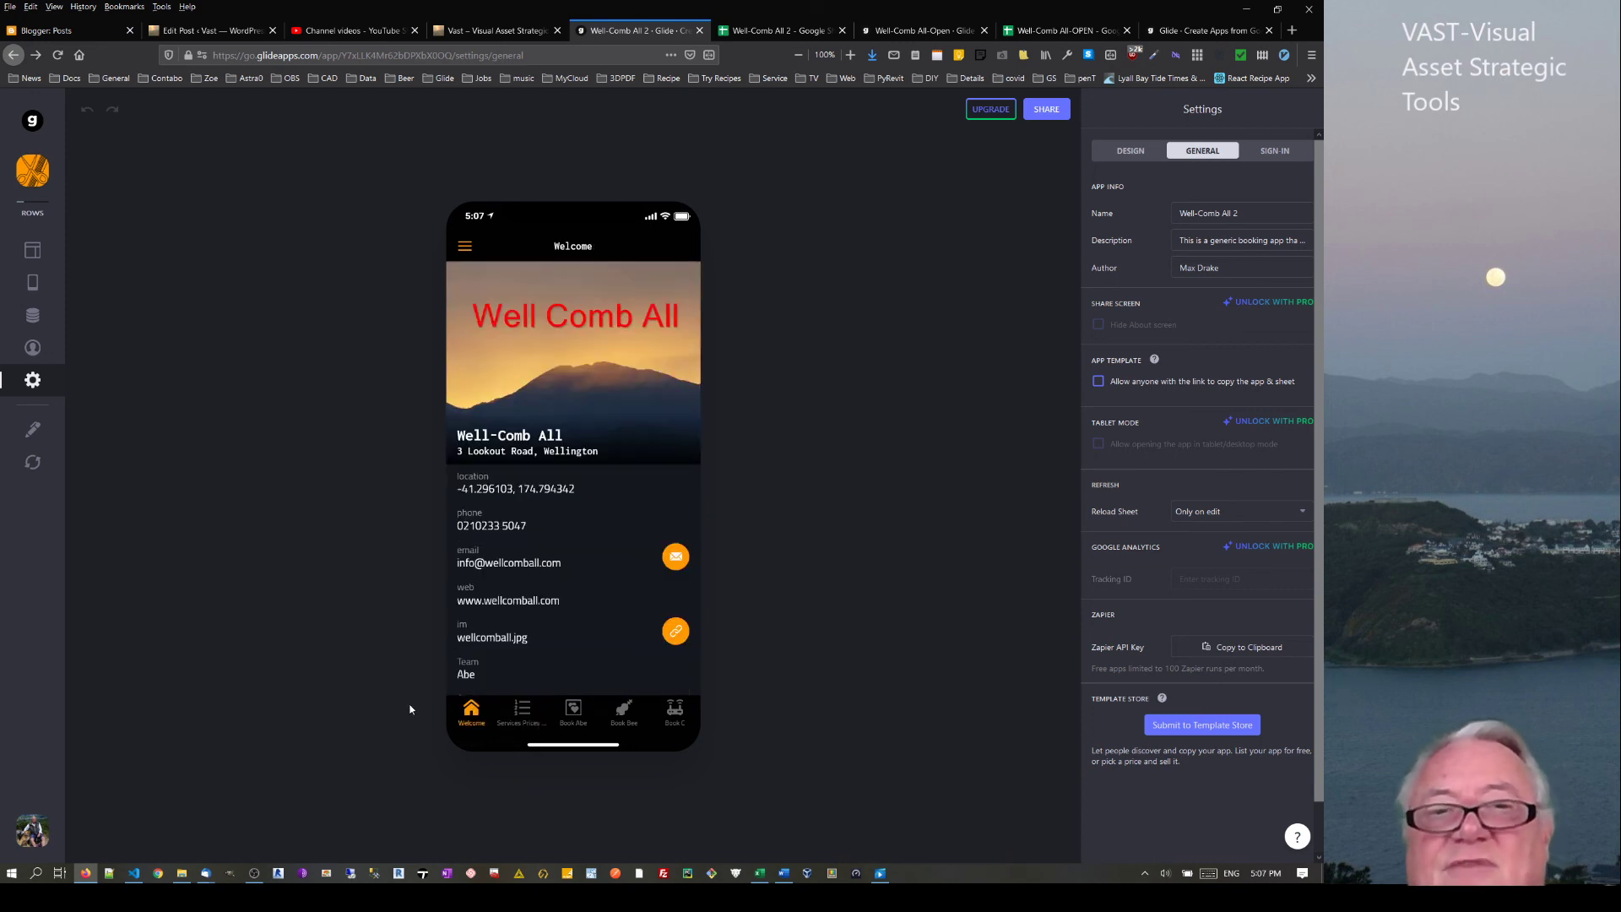